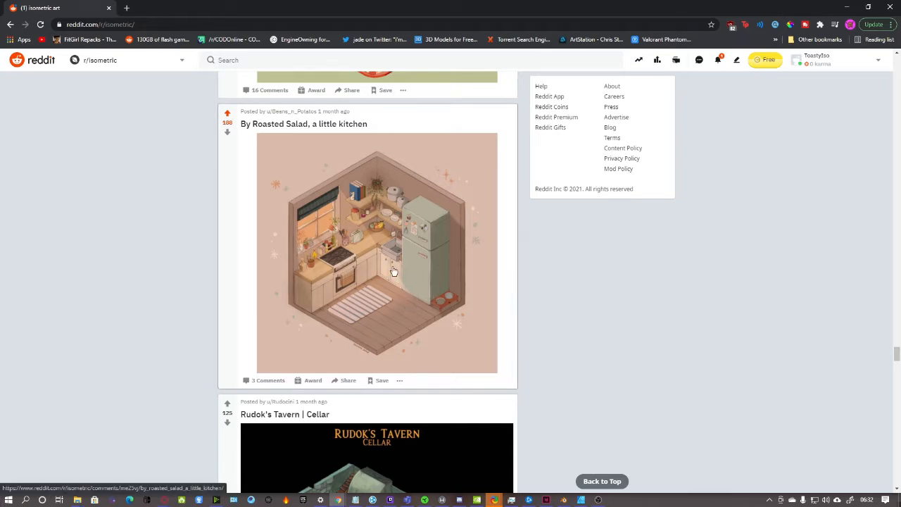
Browse the WarTown reference page and flip through its gallery images
scroll(394, 272, down, 1)
scroll(395, 272, up, 2)
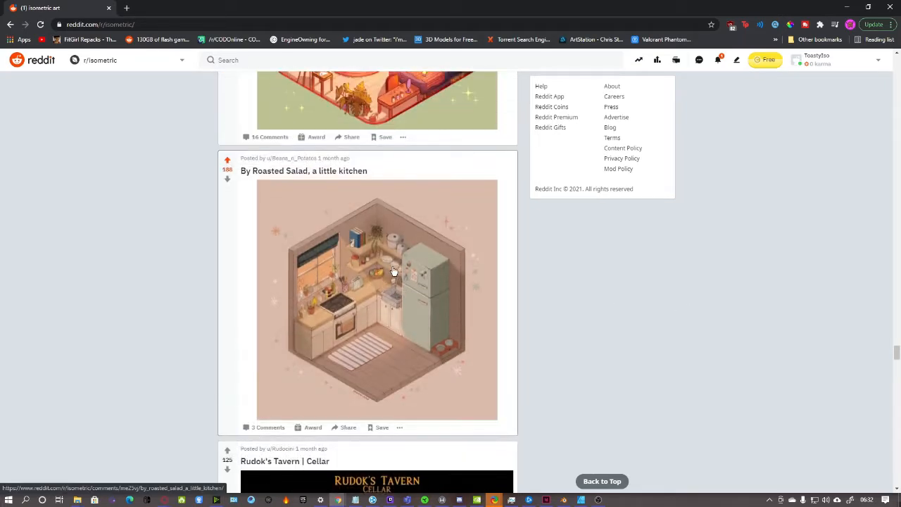
scroll(149, 179, down, 1)
scroll(150, 178, down, 10)
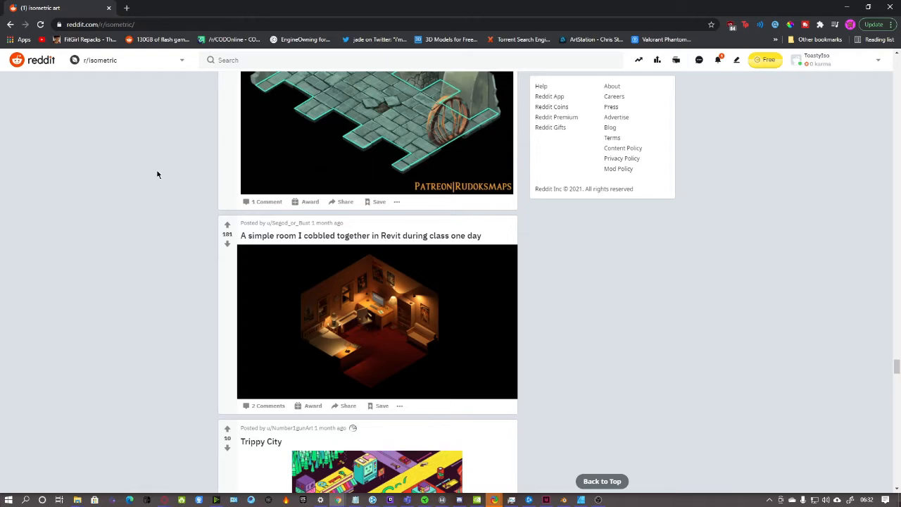
scroll(154, 176, down, 3)
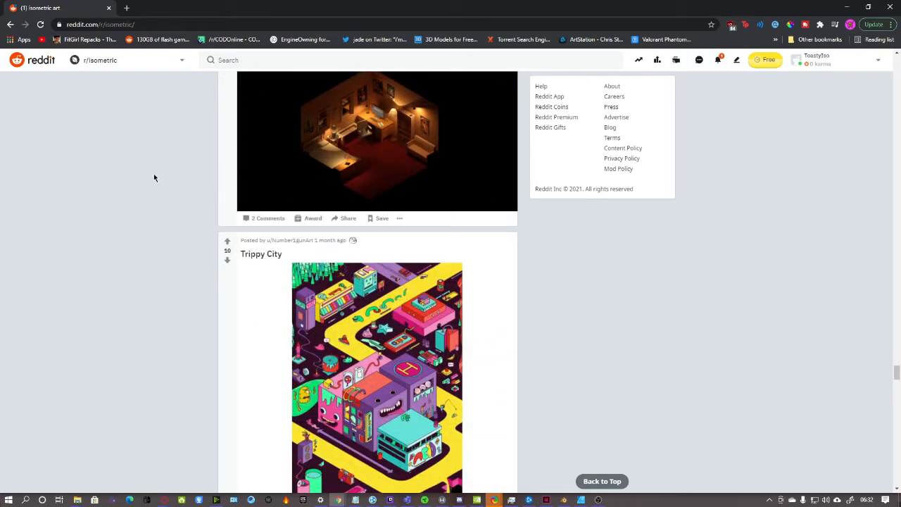
scroll(155, 177, down, 1)
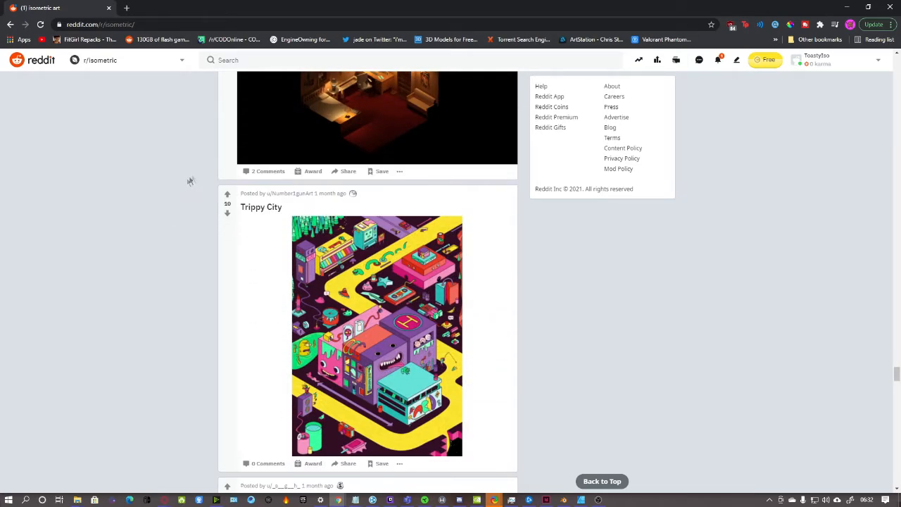
scroll(199, 172, down, 5)
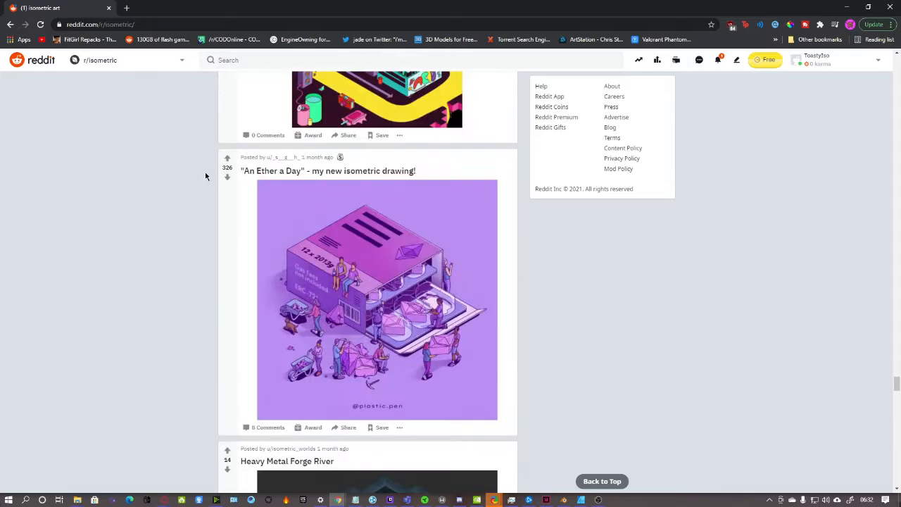
scroll(215, 174, down, 3)
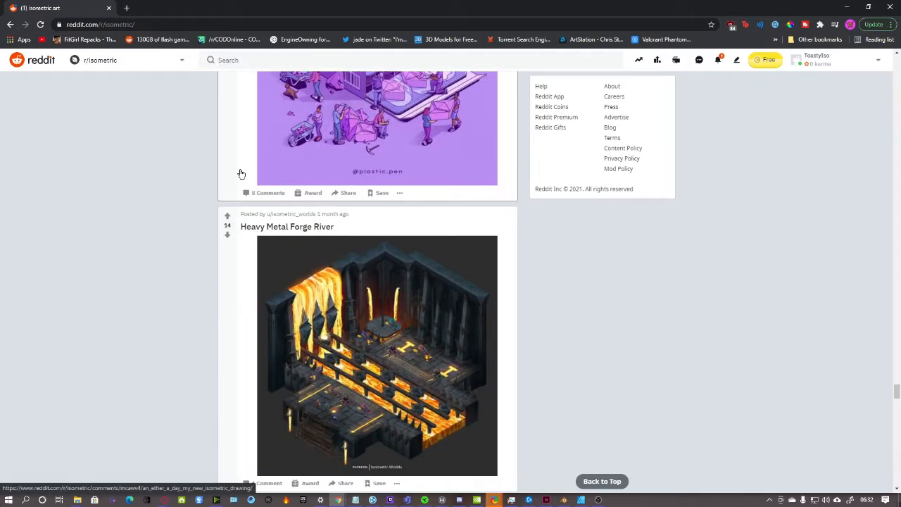
scroll(235, 176, down, 5)
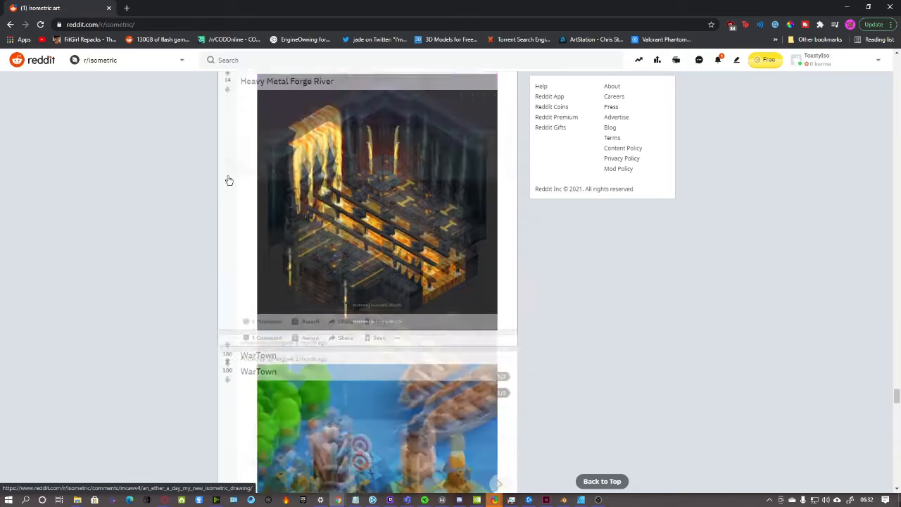
click(499, 318)
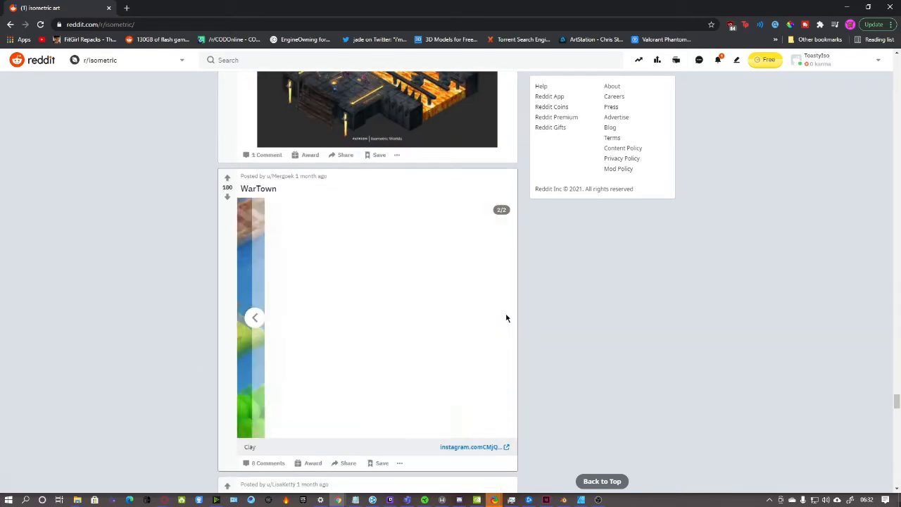
click(255, 316)
scroll(668, 279, down, 6)
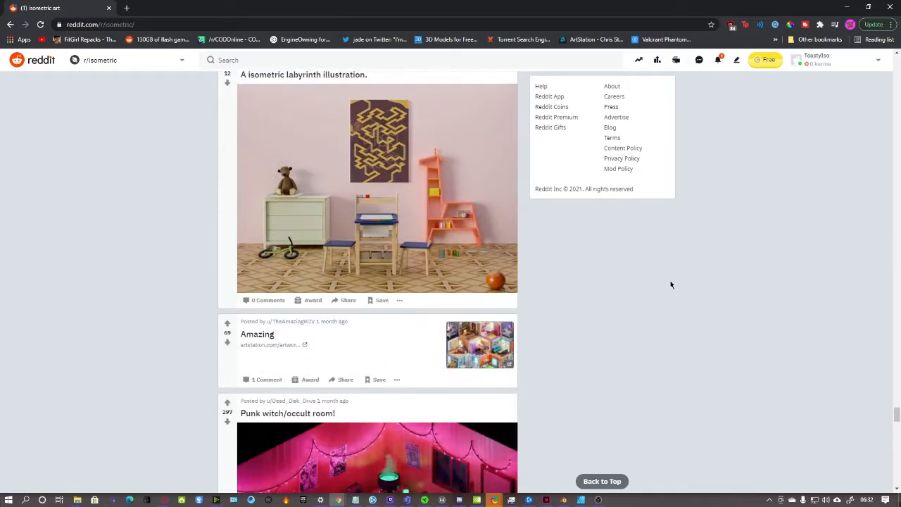
scroll(670, 281, down, 1)
scroll(672, 283, down, 1)
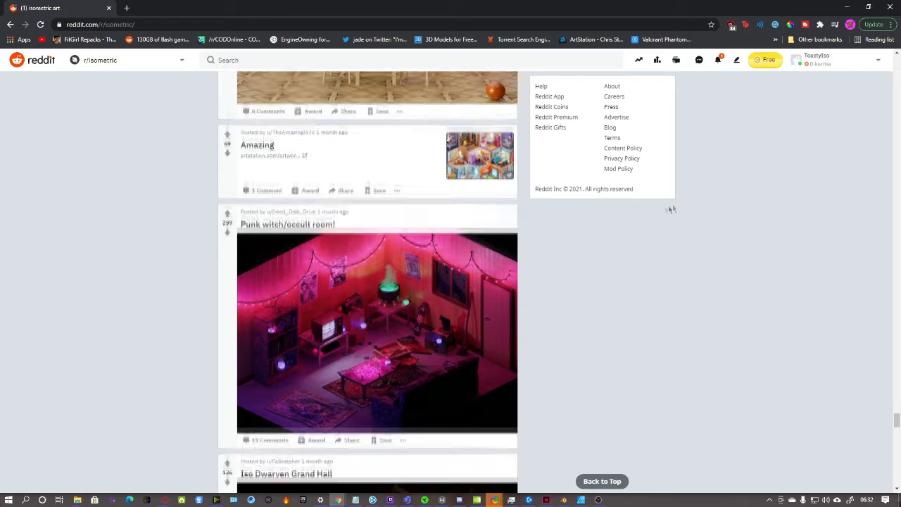
scroll(655, 212, down, 7)
scroll(653, 217, down, 2)
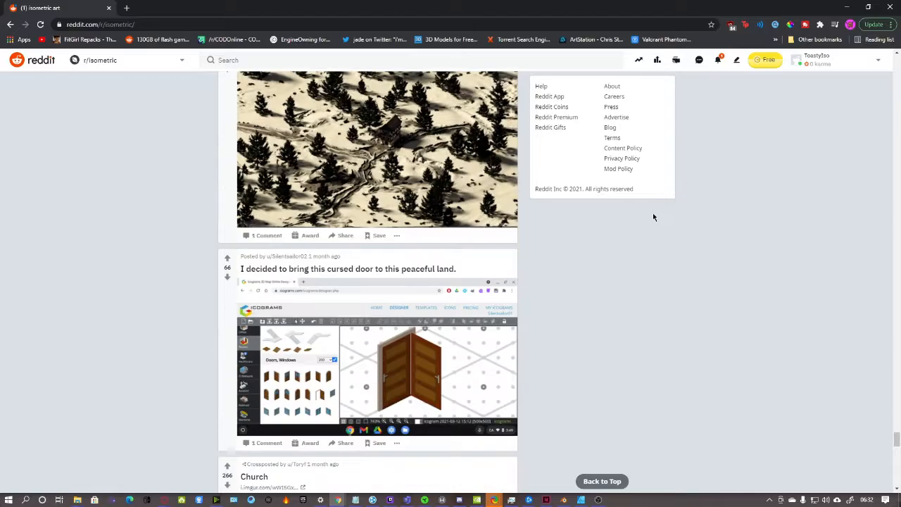
scroll(665, 218, down, 1)
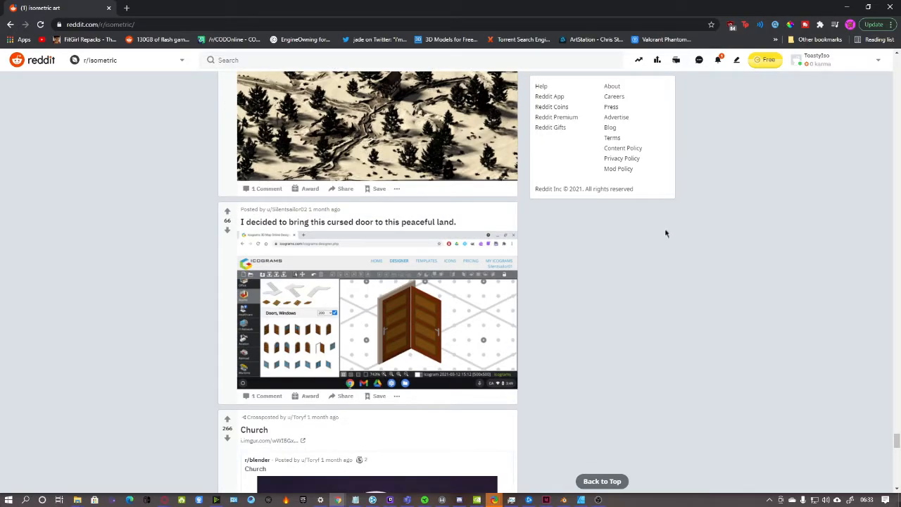
scroll(667, 238, down, 5)
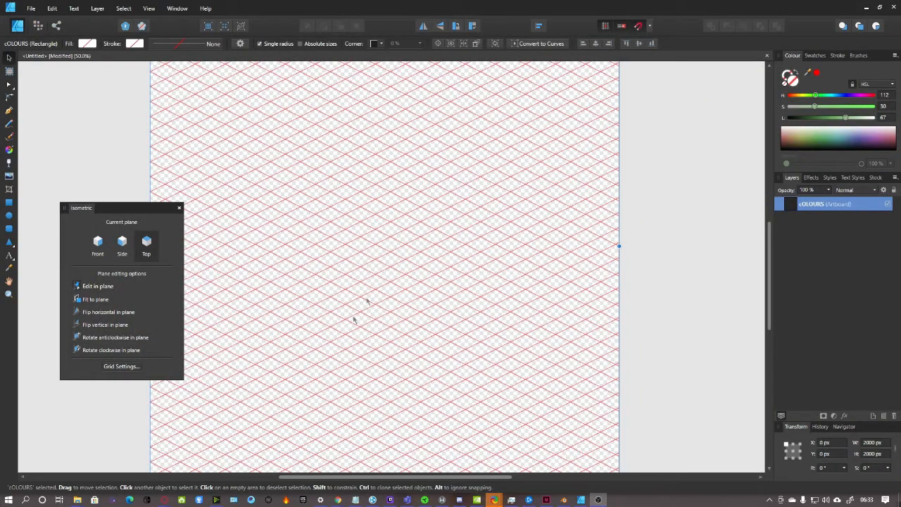
Move the isometric plane panel to the canvas centre and try the Side, Front and Top planes
drag(356, 477, 328, 478)
drag(769, 266, 768, 258)
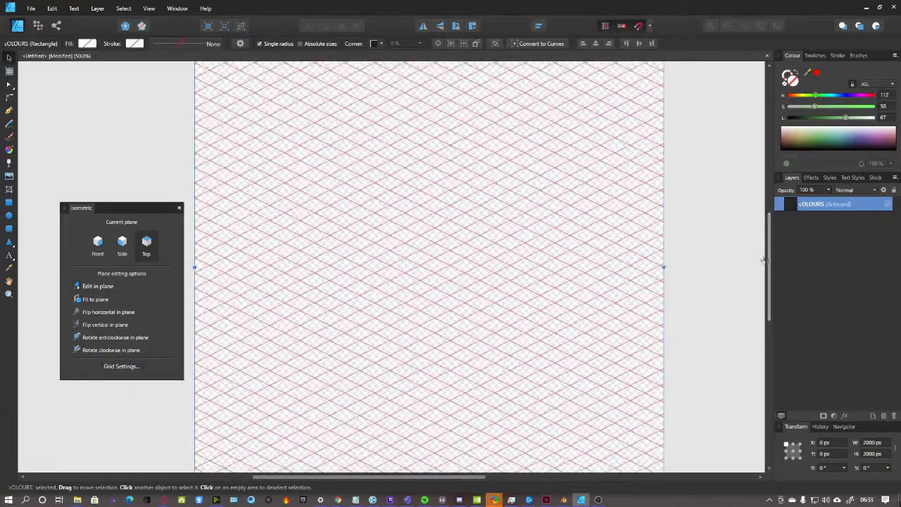
key(ctrl+minus)
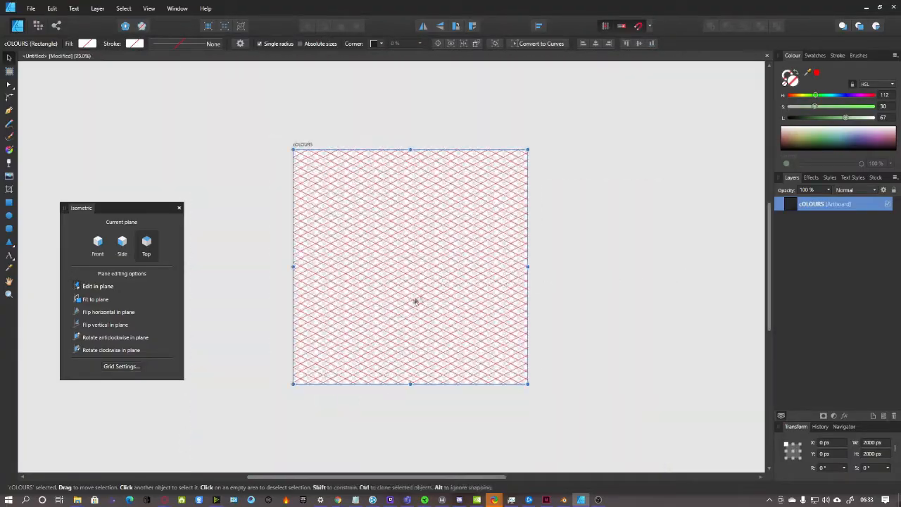
key(ctrl+plus)
scroll(554, 298, up, 1)
scroll(554, 298, down, 1)
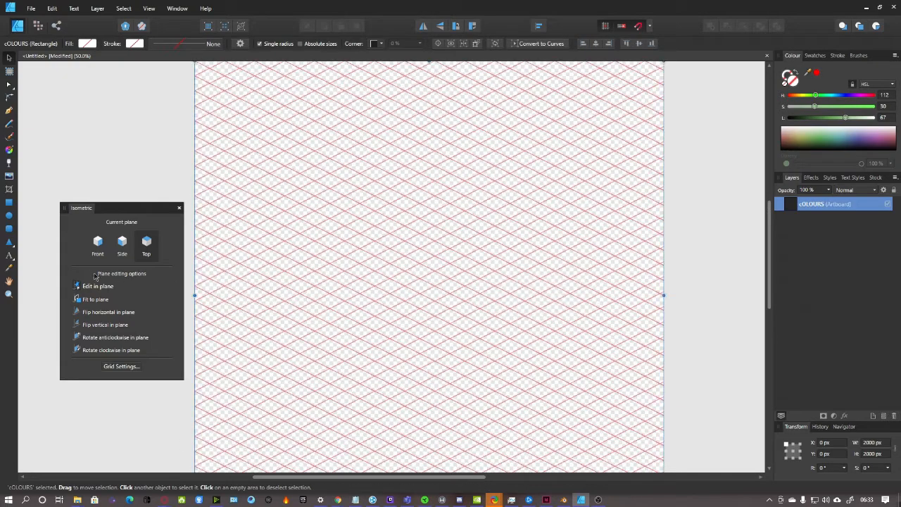
drag(121, 209, 103, 187)
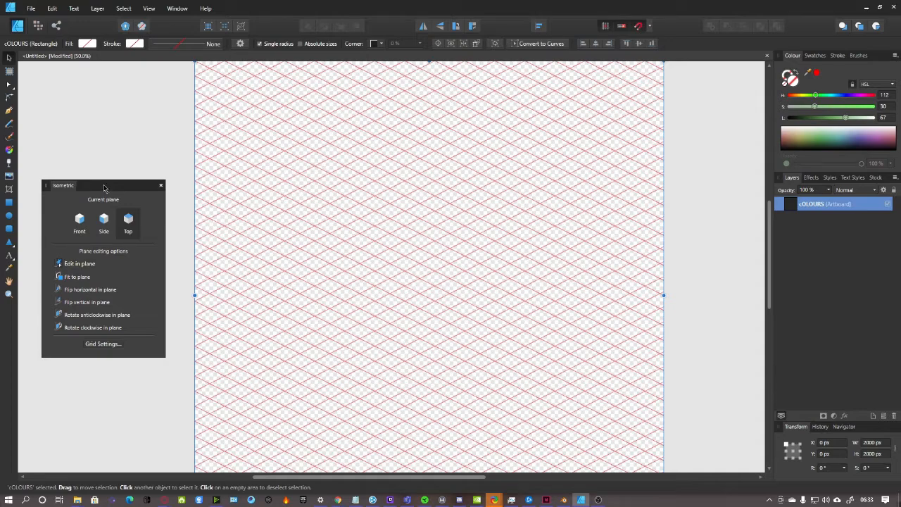
drag(104, 188, 417, 186)
click(420, 217)
click(389, 219)
click(440, 221)
click(419, 219)
click(398, 223)
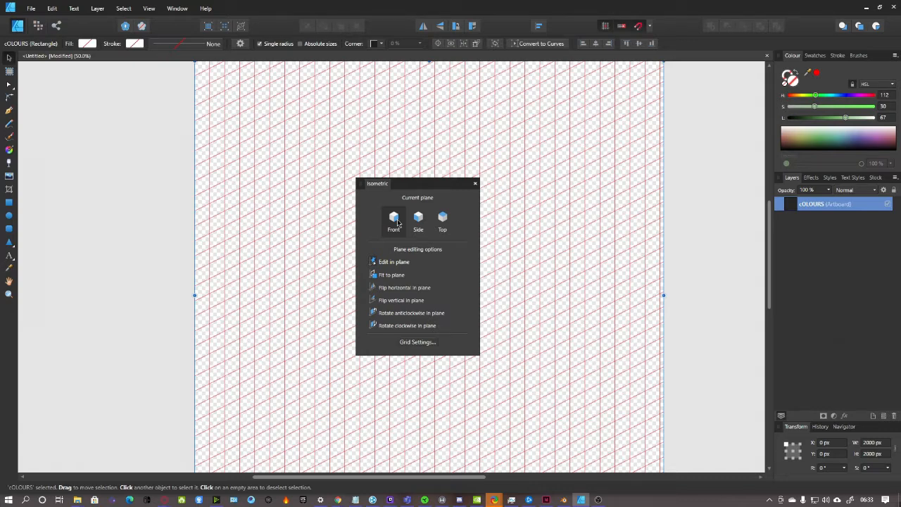
Move the plane panel back to the left and return the grid to the Top plane
drag(423, 190, 115, 190)
click(134, 219)
click(88, 222)
click(135, 219)
click(110, 219)
click(138, 223)
scroll(272, 223, down, 5)
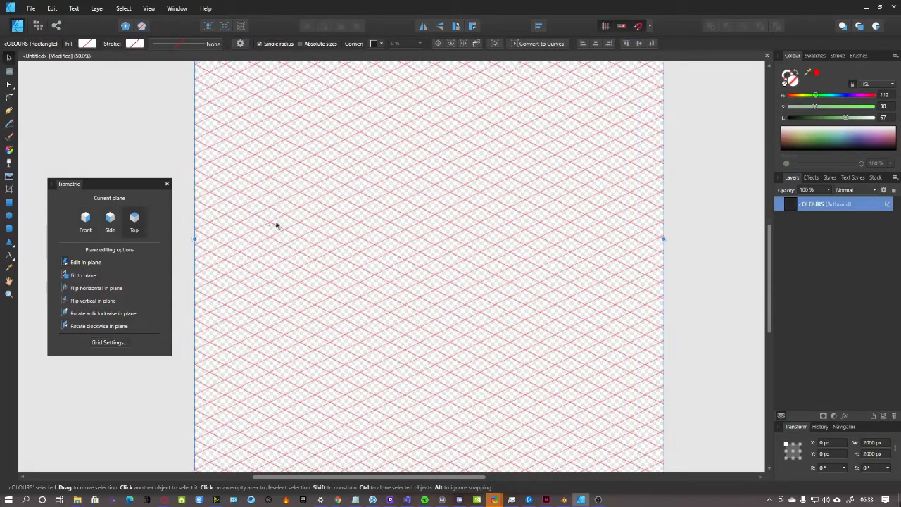
scroll(326, 231, up, 6)
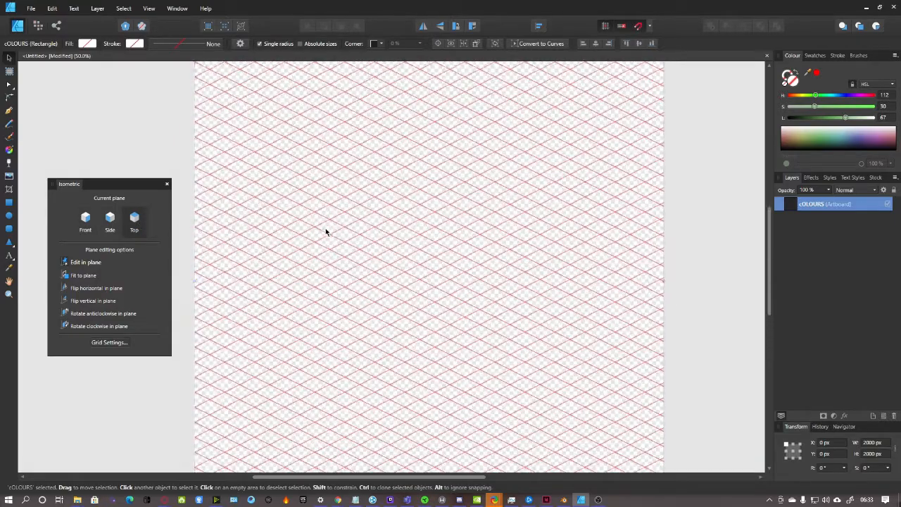
scroll(326, 231, down, 2)
scroll(326, 231, down, 1)
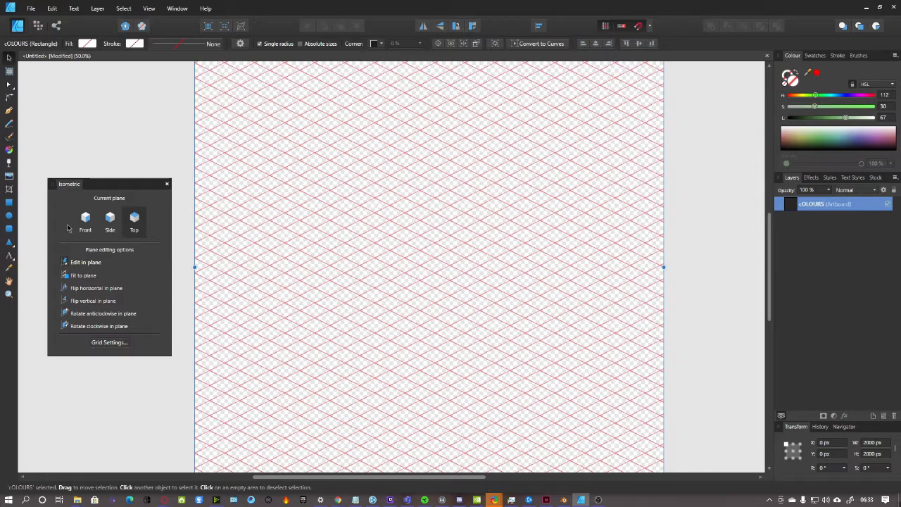
Set up the Pen tool with a black stroke 1 pt wide
click(9, 111)
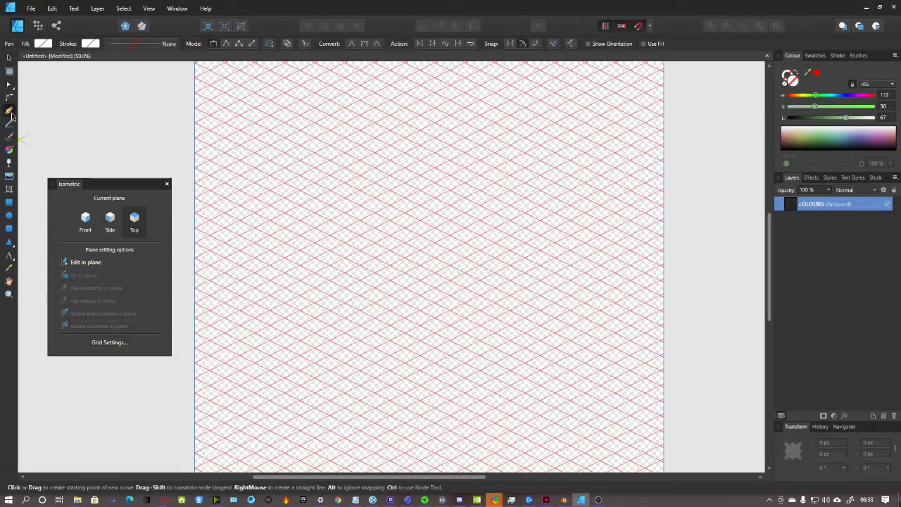
drag(109, 184, 112, 168)
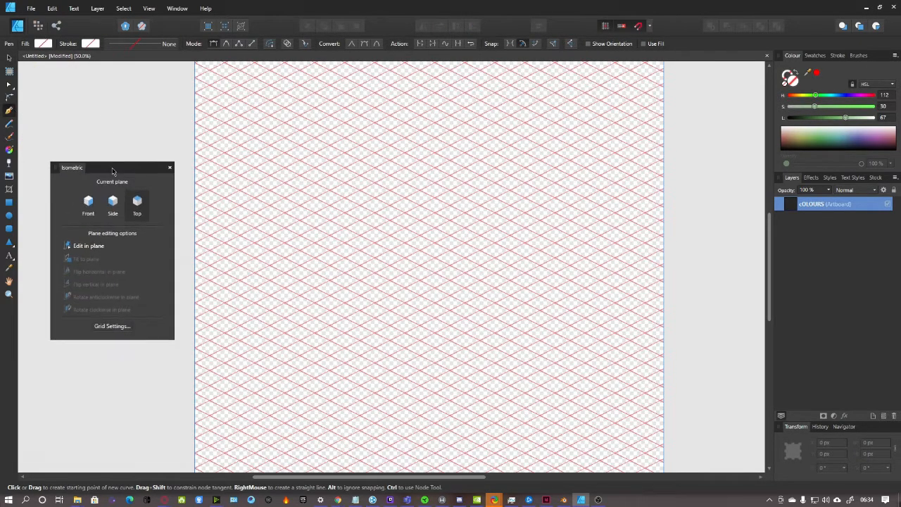
click(90, 44)
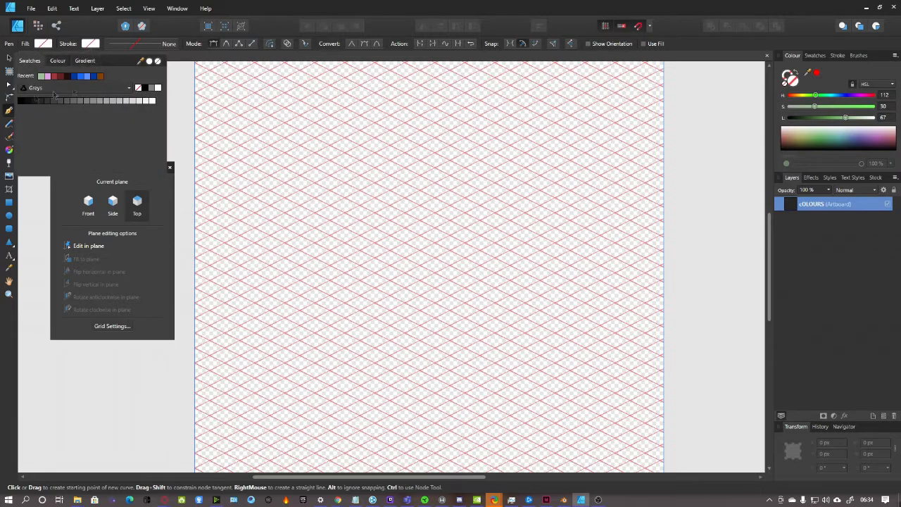
click(20, 102)
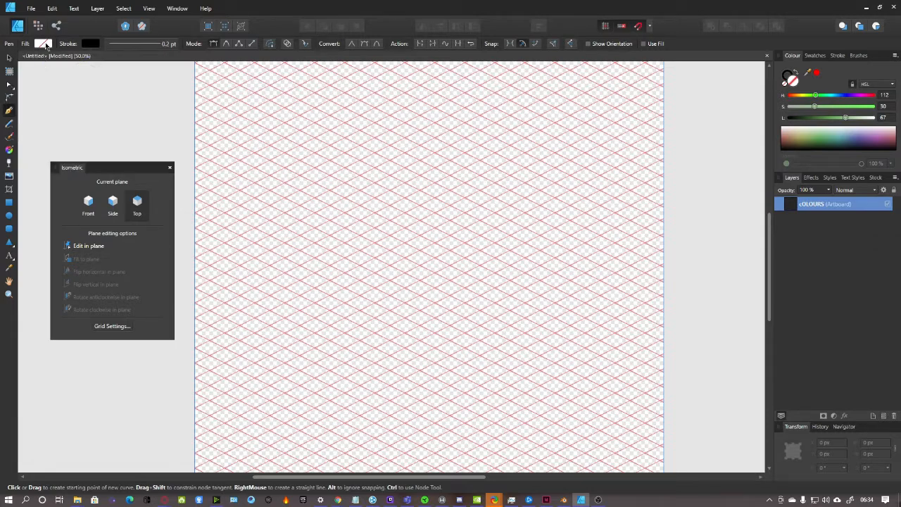
click(43, 44)
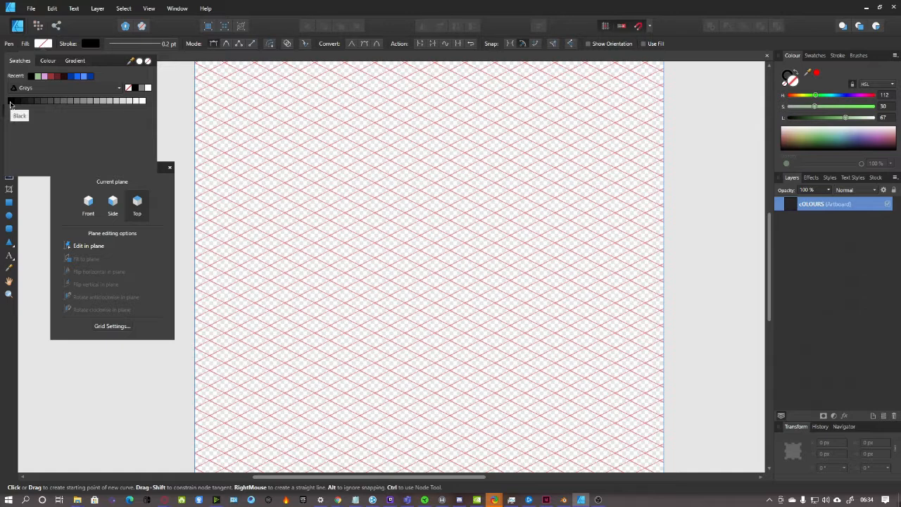
click(168, 44)
click(169, 45)
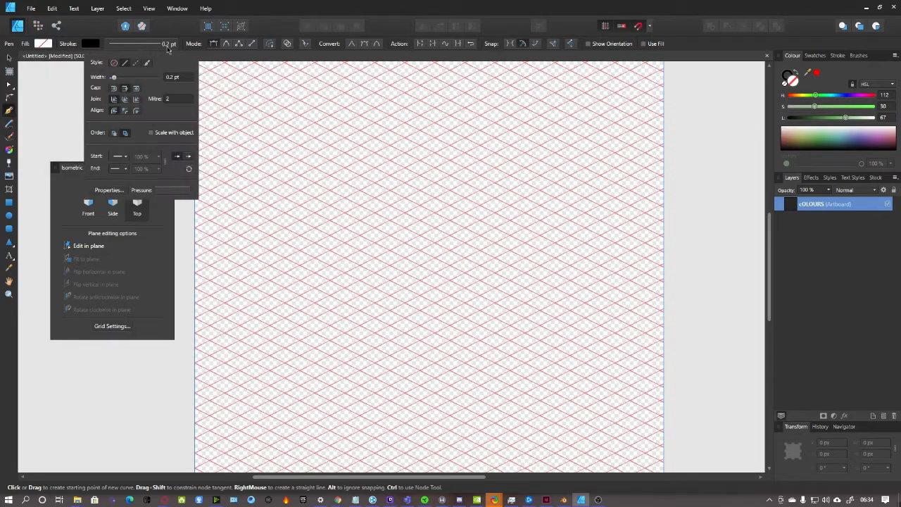
click(172, 77)
text(1)
key(Return)
Draw and undo a test line along the grid, then raise the stroke width to 2 pt
click(359, 160)
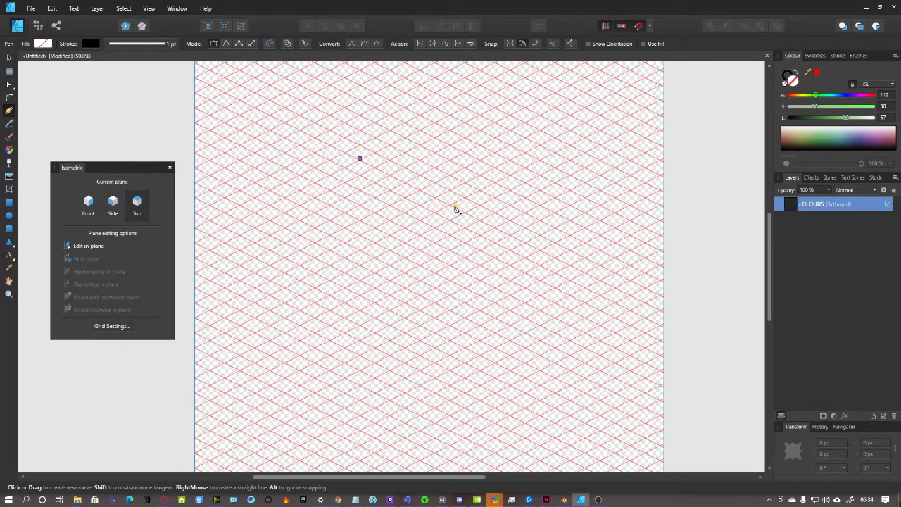
click(451, 204)
key(ctrl+z)
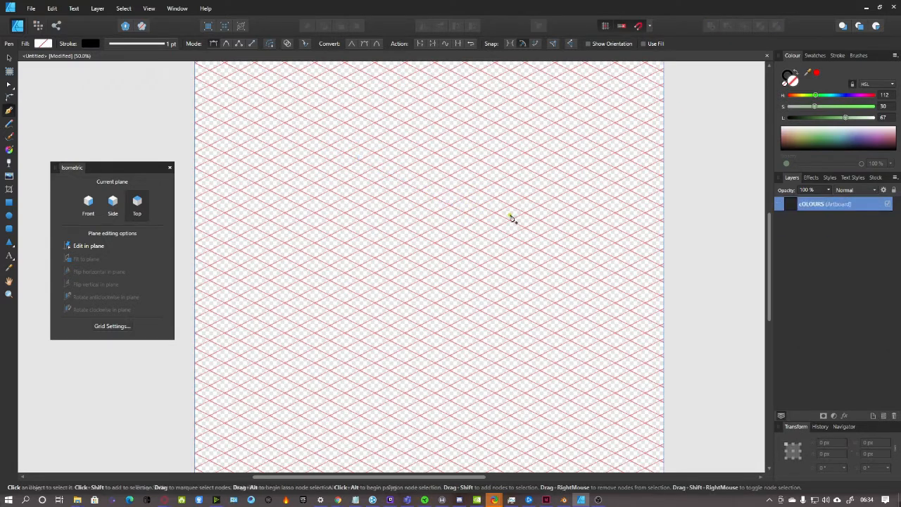
click(161, 44)
click(172, 78)
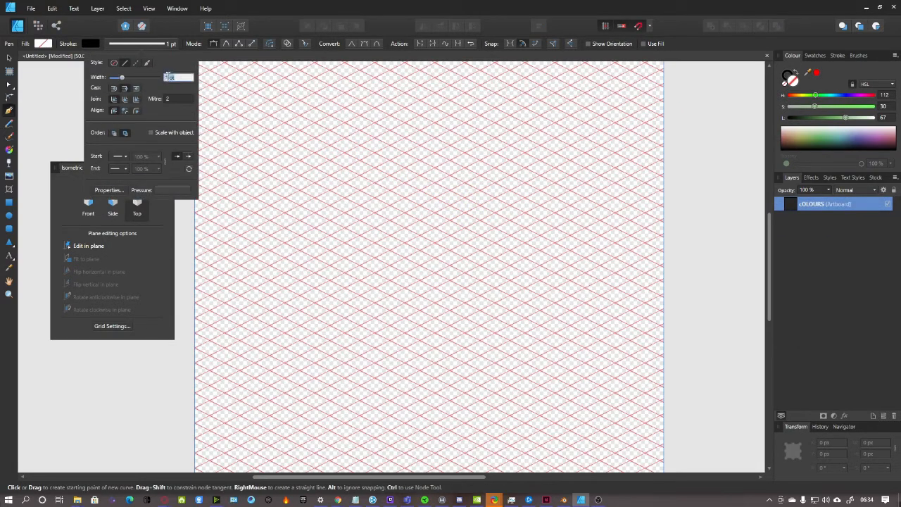
text(2)
key(Return)
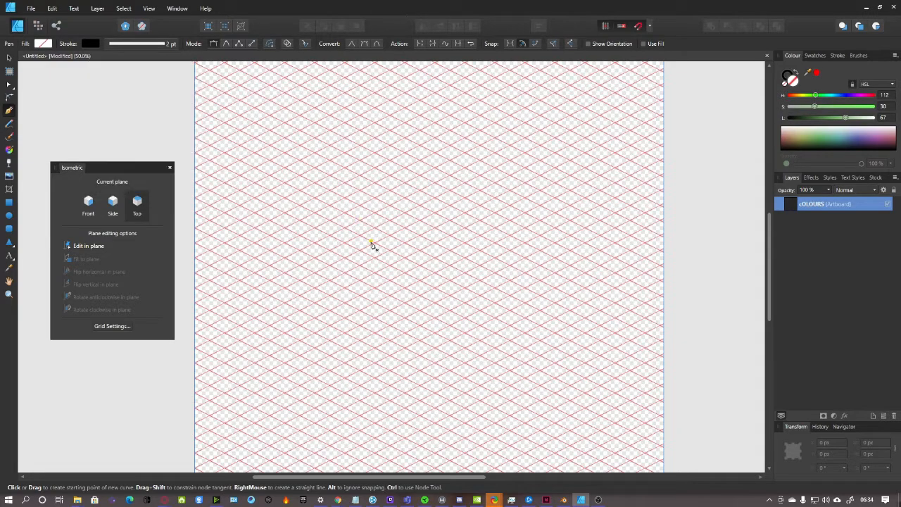
Draw a rectangle on the top plane, then remove its fill and set a 1 pt stroke
key(ctrl+plus)
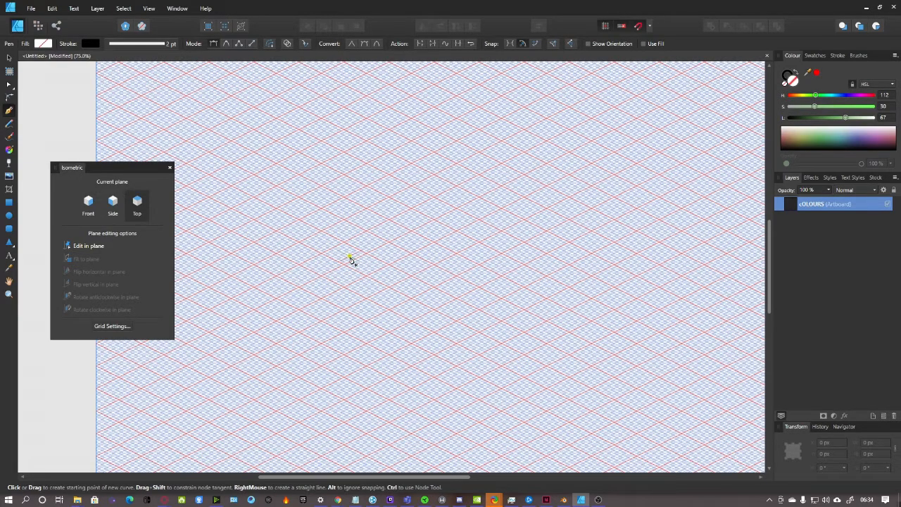
key(ctrl+plus)
scroll(386, 307, up, 1)
scroll(427, 319, down, 4)
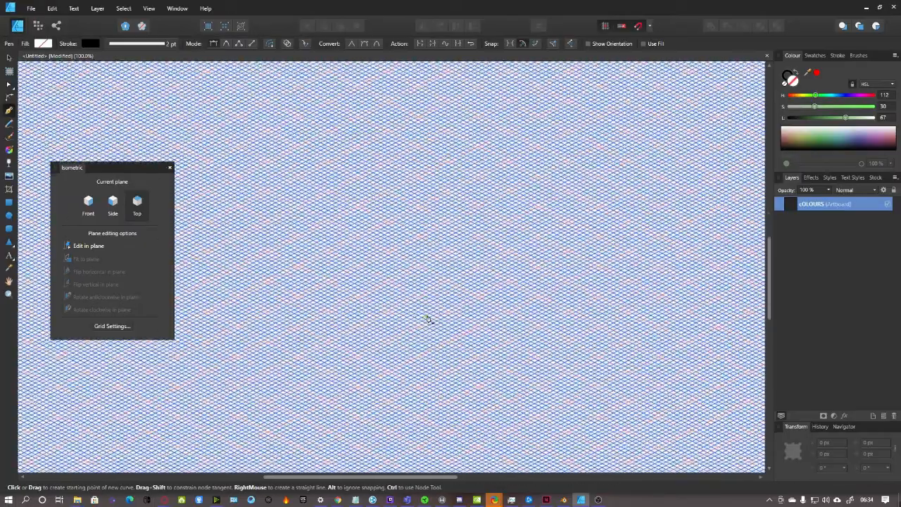
key(ctrl+minus)
key(ctrl+minus)
scroll(495, 314, up, 2)
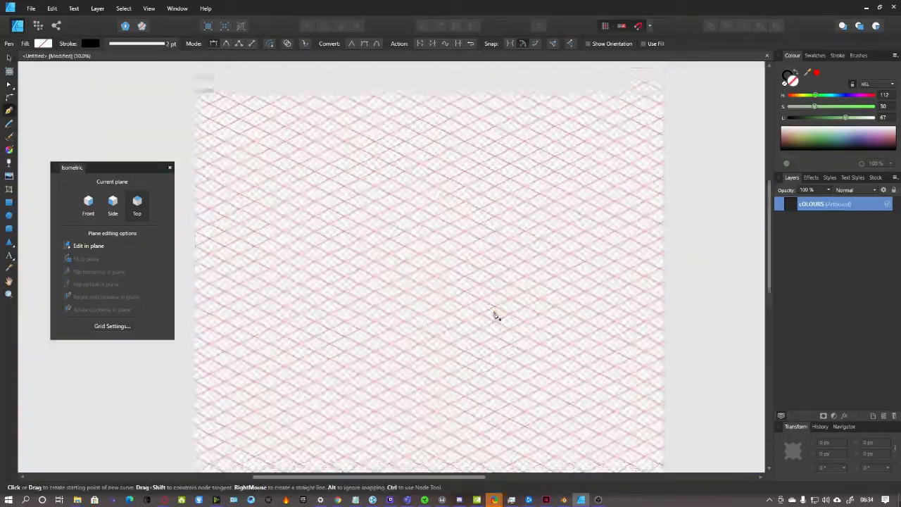
drag(453, 477, 461, 477)
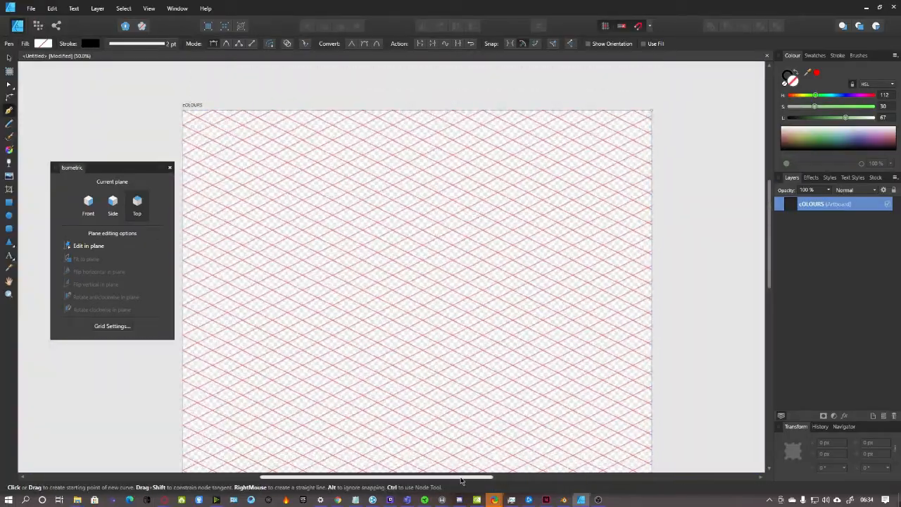
scroll(430, 350, down, 3)
key(ctrl+plus)
key(ctrl+plus)
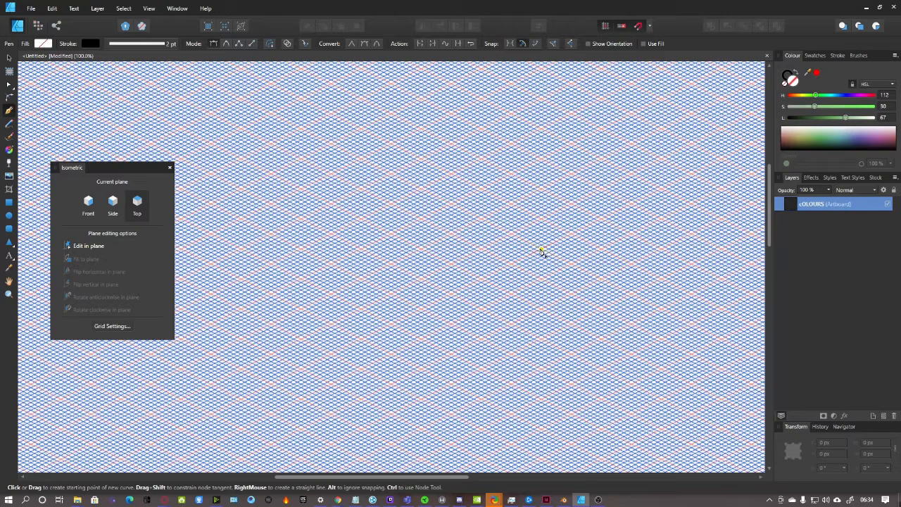
click(10, 205)
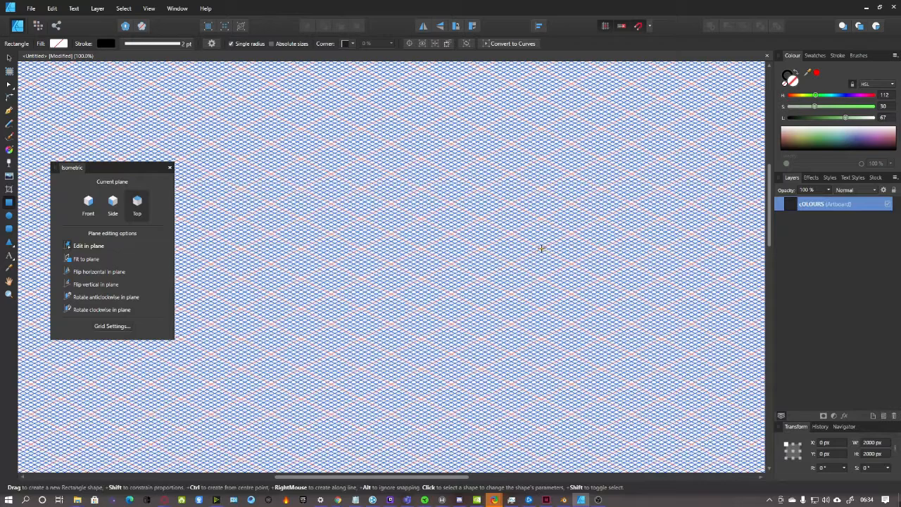
drag(541, 248, 181, 224)
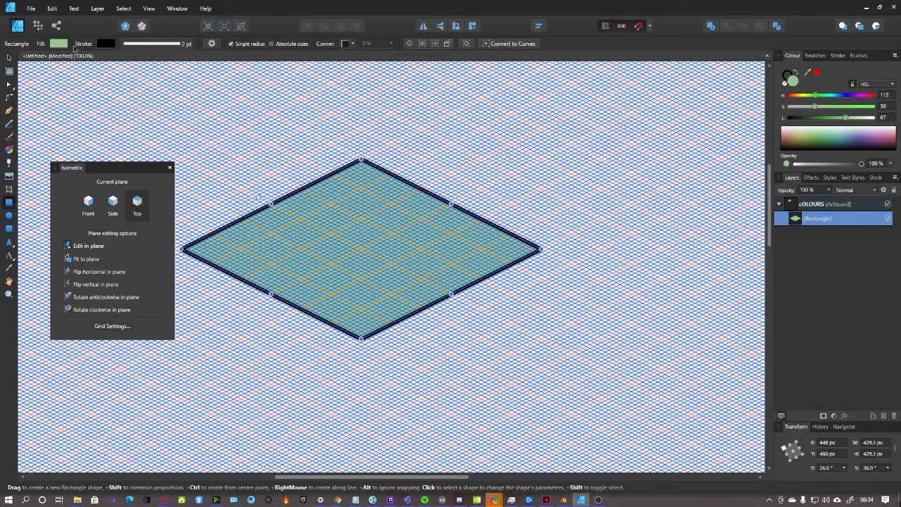
click(56, 45)
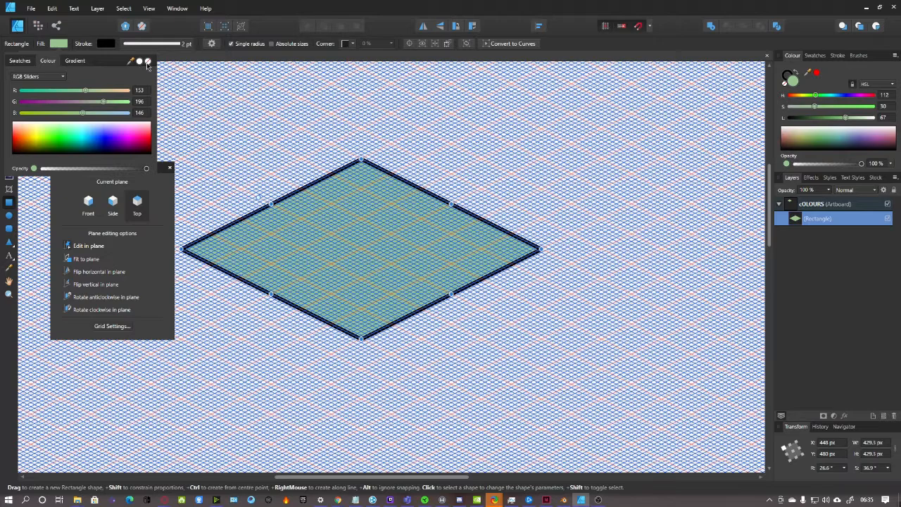
click(147, 61)
click(179, 46)
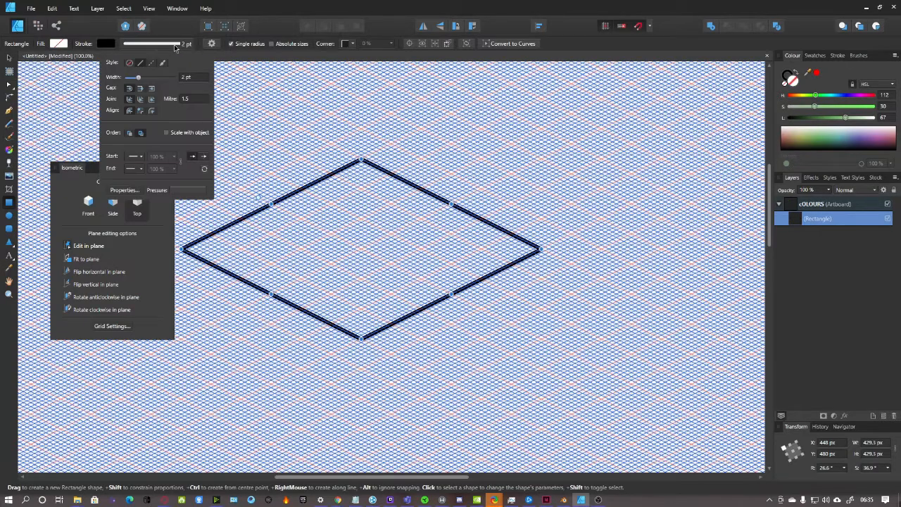
click(185, 78)
text(1)
key(Return)
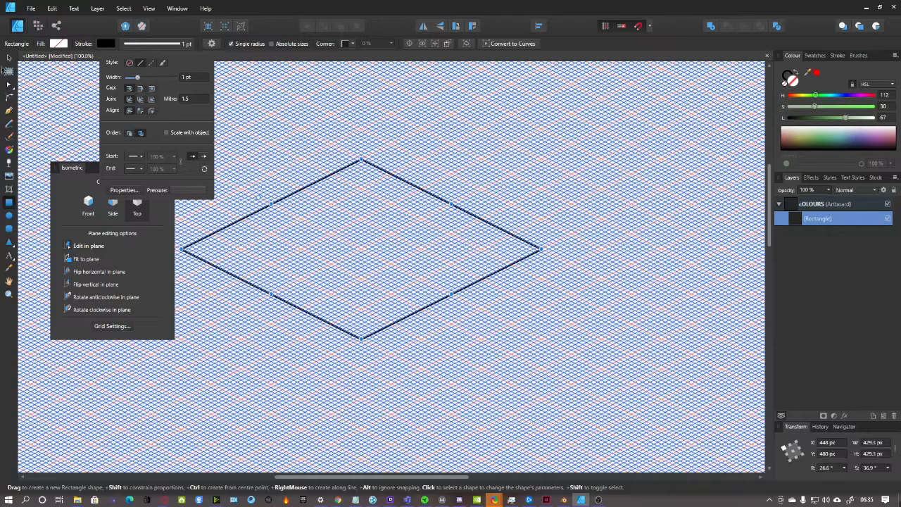
Nudge the diamond up and to the right, deselect it, and move the plane panel aside
click(9, 57)
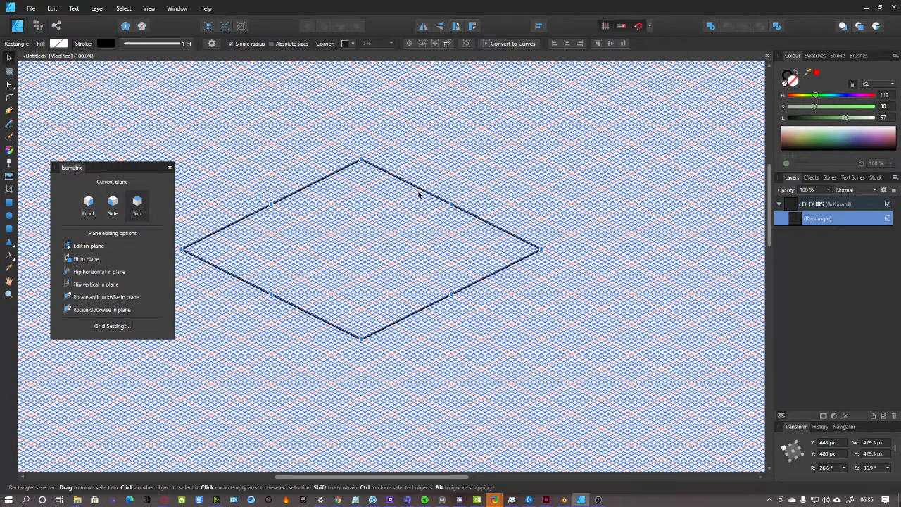
drag(425, 192, 453, 179)
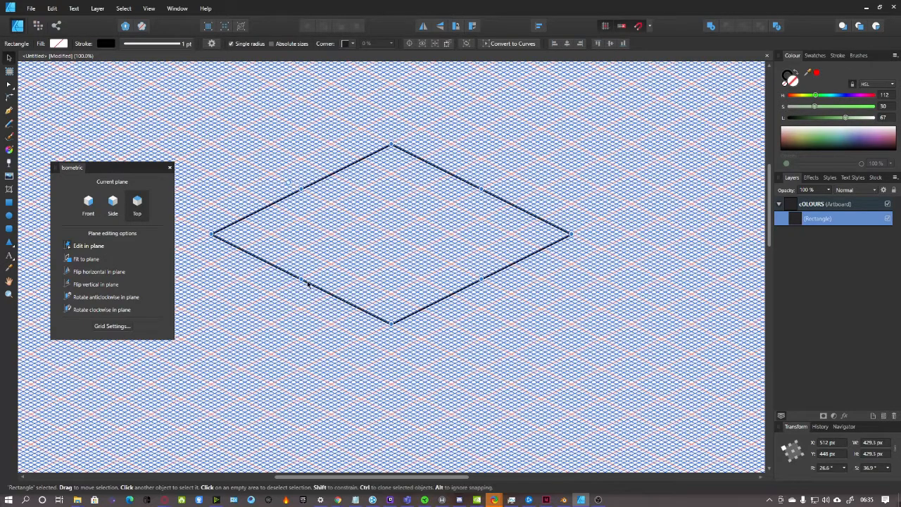
mouse_move(302, 188)
mouse_down()
mouse_move(308, 198)
mouse_move(302, 189)
mouse_up()
scroll(422, 262, down, 2)
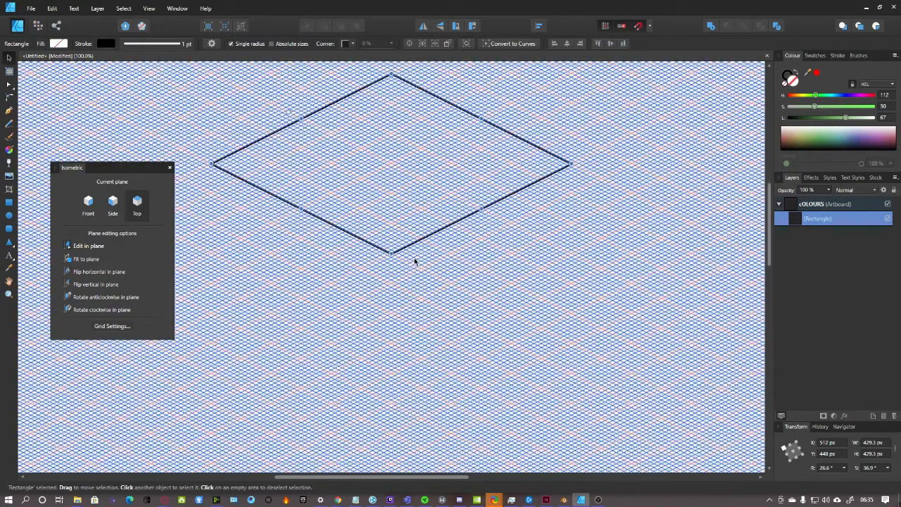
scroll(390, 290, down, 1)
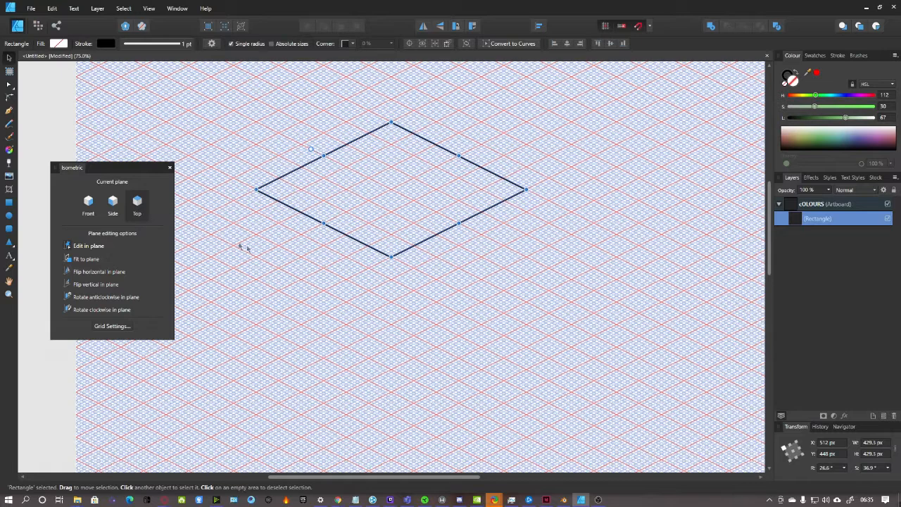
click(247, 248)
drag(121, 179, 183, 183)
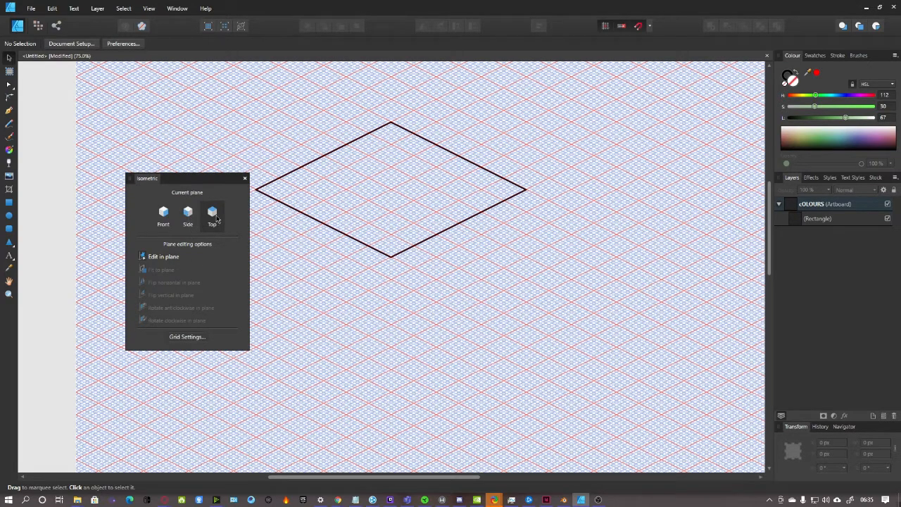
Try the Side and Front planes, return to Top, and reposition the plane panel
drag(176, 178, 154, 168)
click(165, 208)
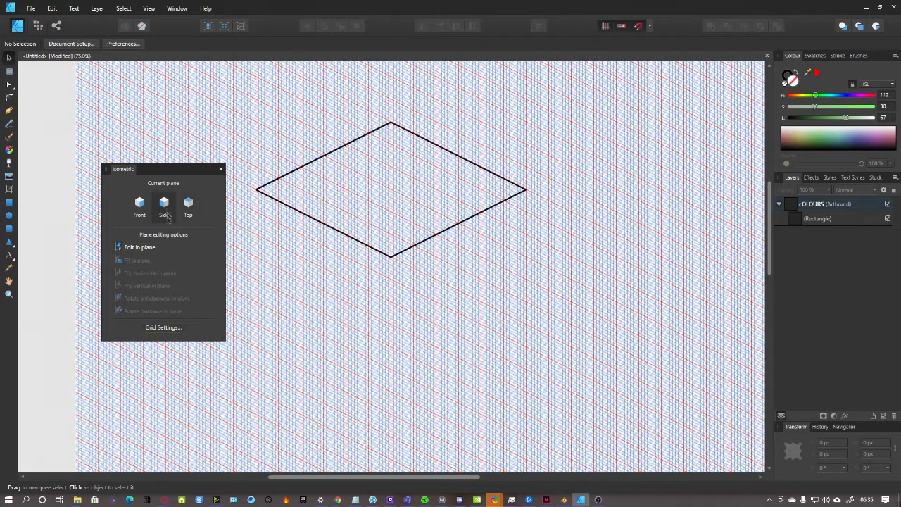
click(131, 211)
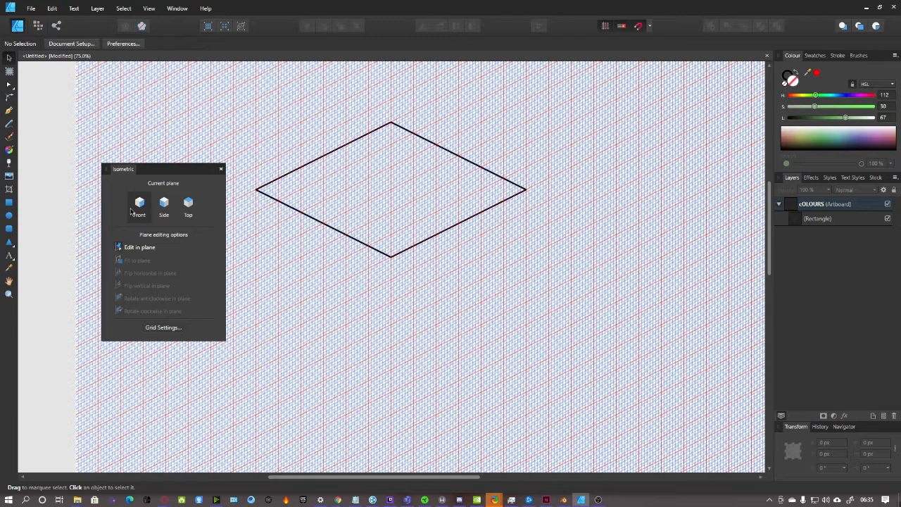
click(189, 206)
drag(173, 169, 98, 227)
scroll(283, 195, up, 3)
scroll(284, 190, down, 2)
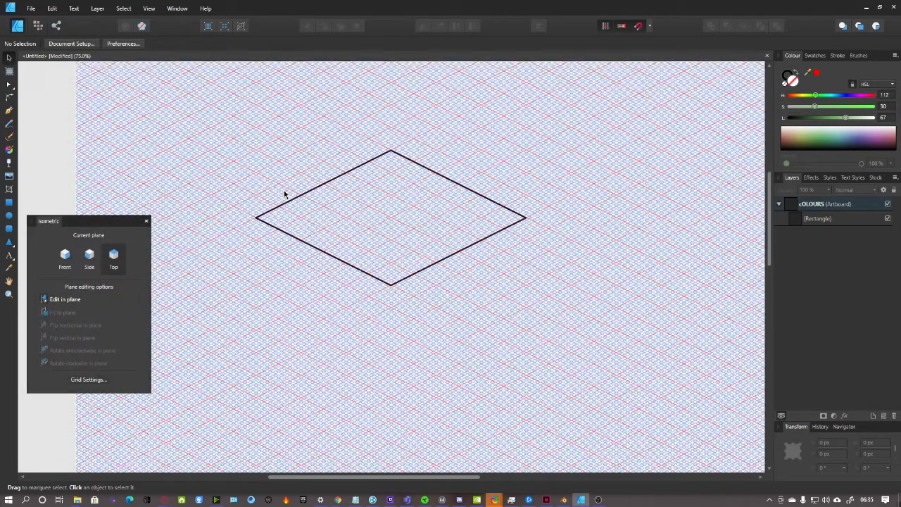
Drag the diamond's lower-right edge outward to lengthen it along the grid axis
click(350, 268)
drag(458, 252, 506, 271)
click(365, 296)
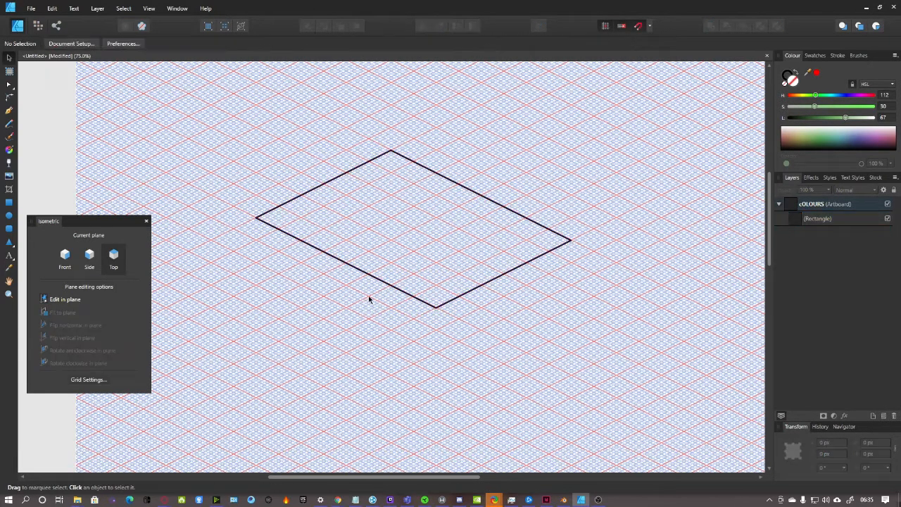
key(ctrl+plus)
scroll(445, 308, up, 2)
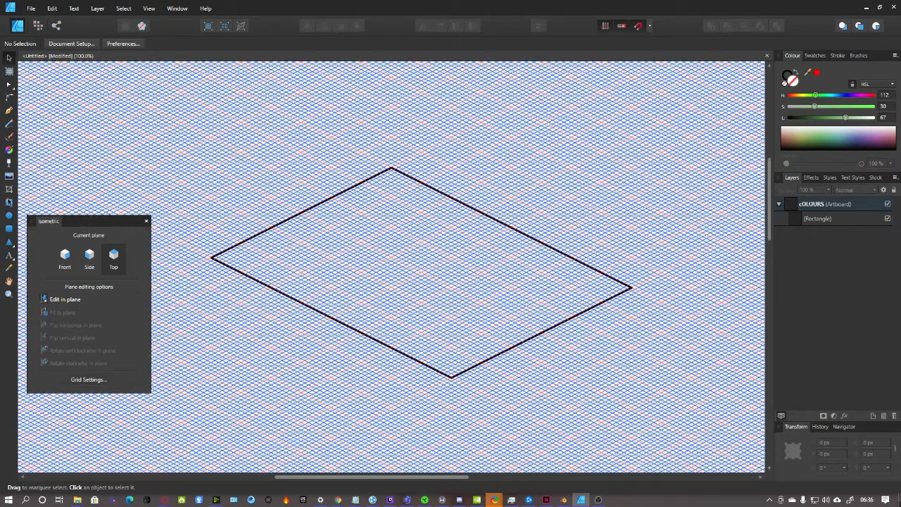
Pick the Rectangle tool and set the canvas zoom to 150%
click(9, 202)
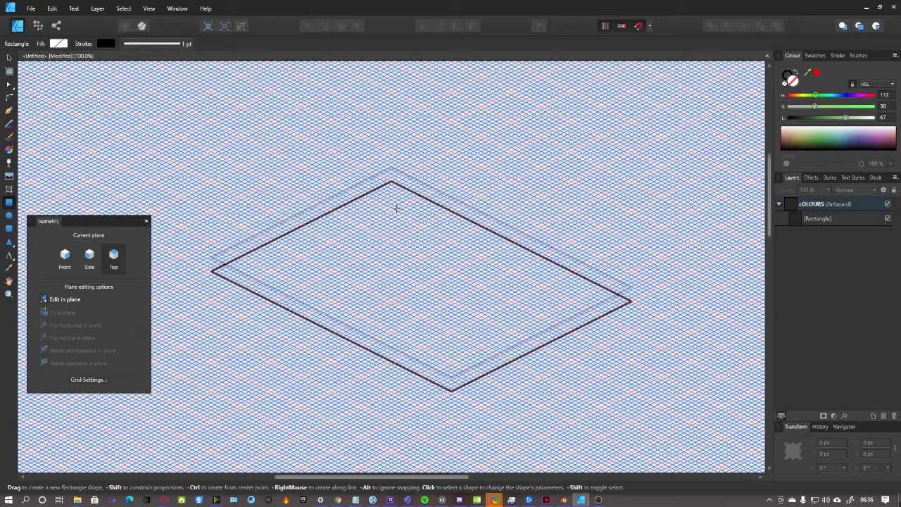
scroll(397, 207, up, 2)
scroll(396, 207, down, 1)
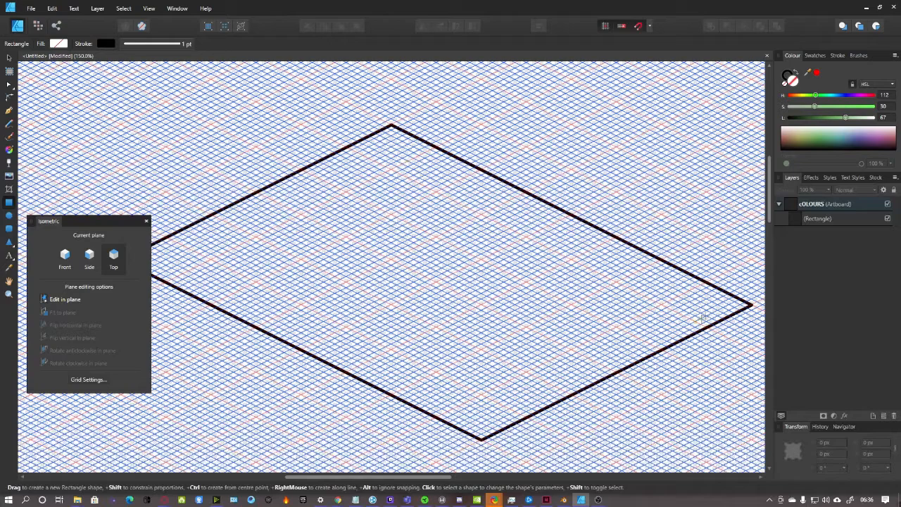
key(ctrl+minus)
scroll(553, 374, down, 1)
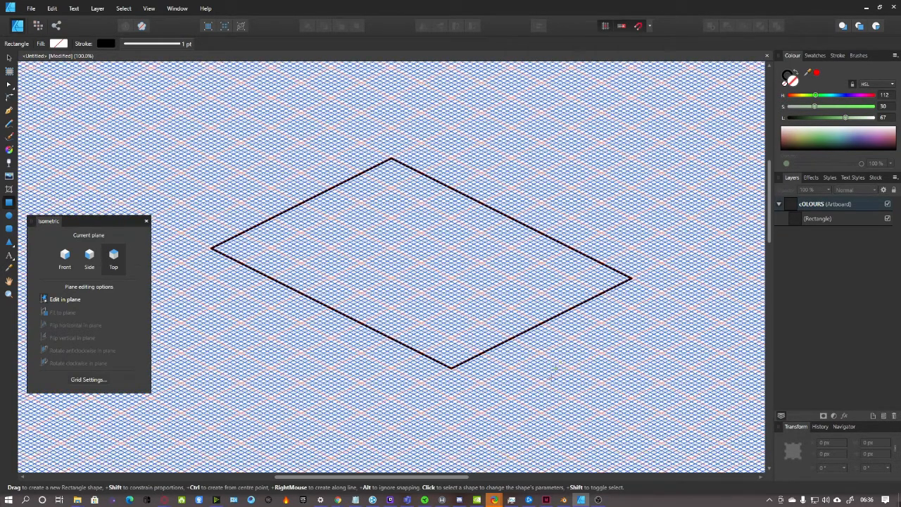
drag(412, 478, 436, 477)
scroll(463, 366, up, 2)
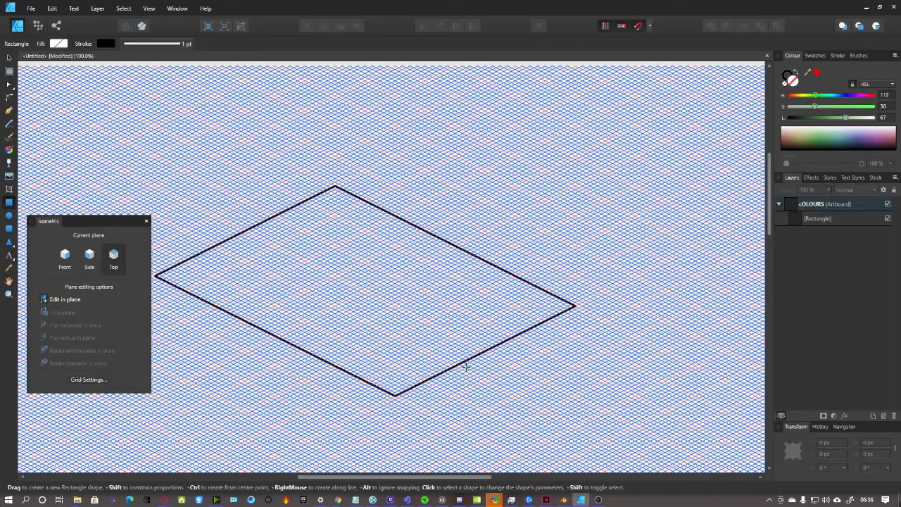
key(ctrl+plus)
scroll(539, 338, down, 1)
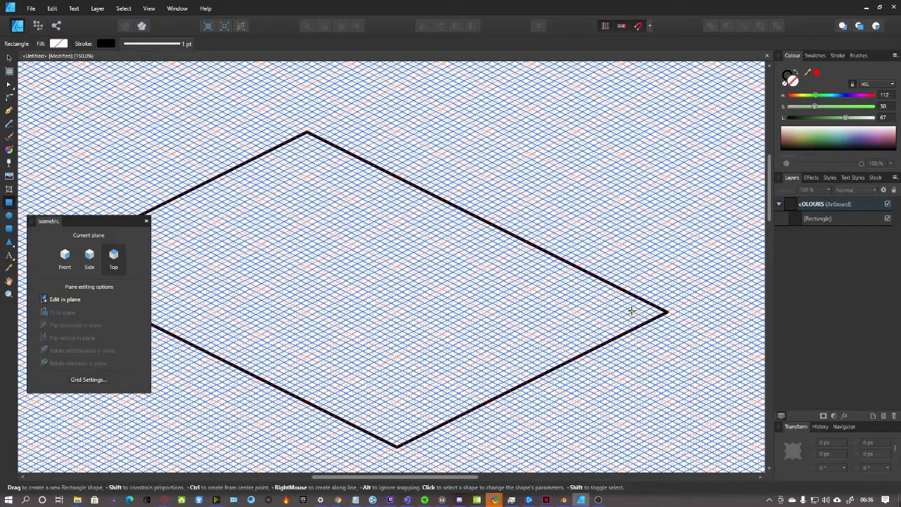
Draw a second rectangle inside the diamond and pull its edge in so it sits evenly inset
drag(633, 310, 173, 216)
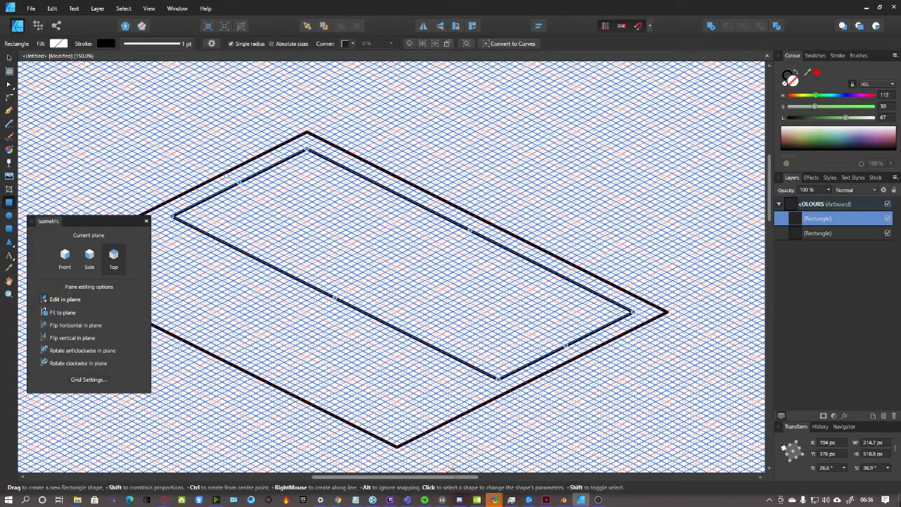
drag(454, 479, 399, 479)
drag(508, 300, 413, 346)
key(ctrl+minus)
key(ctrl+minus)
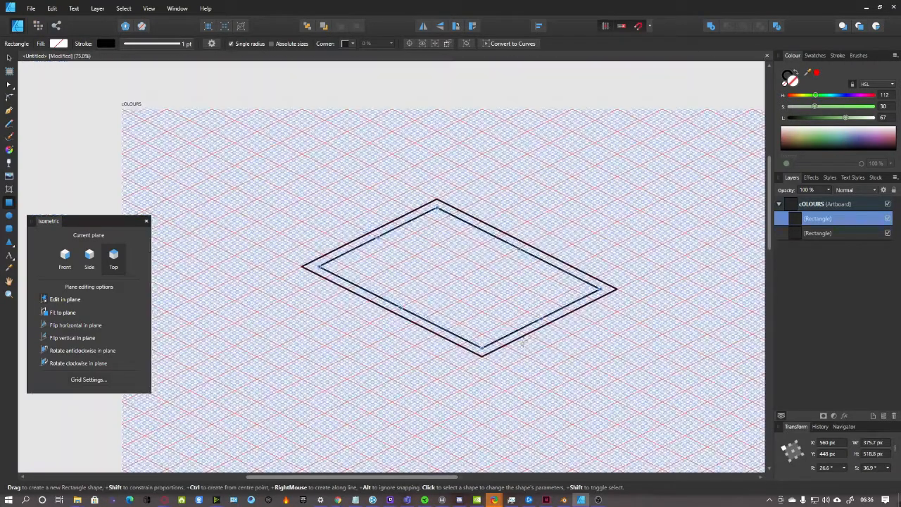
key(ctrl+plus)
key(ctrl+plus)
mouse_move(403, 477)
mouse_down()
mouse_move(453, 478)
mouse_move(407, 479)
mouse_up()
scroll(740, 383, down, 1)
scroll(598, 370, down, 1)
Deselect the inner rectangle and return to the Rectangle tool
click(10, 58)
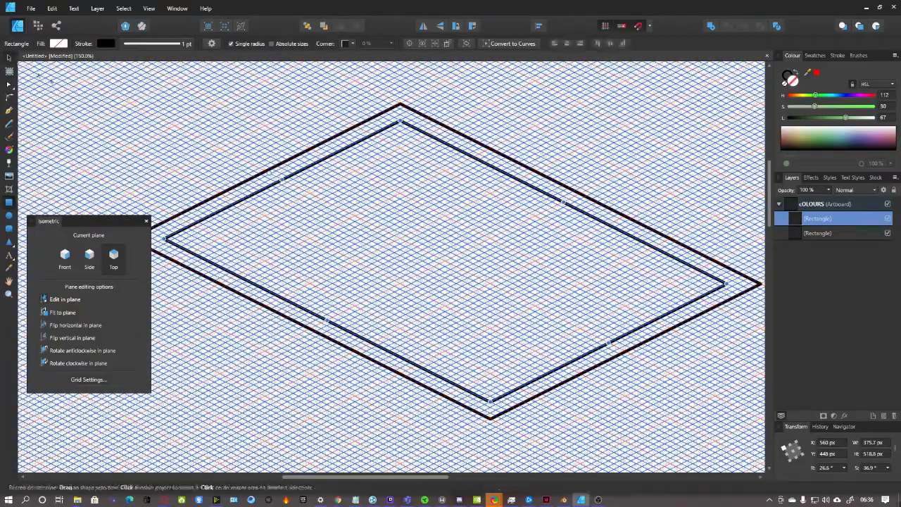
click(56, 113)
click(9, 202)
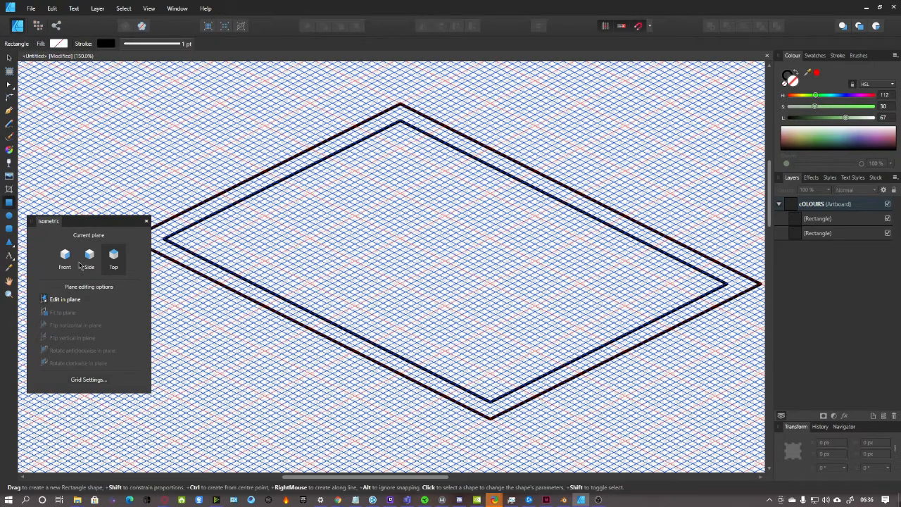
Draw a small trial rectangle on the Front plane and delete it
click(65, 258)
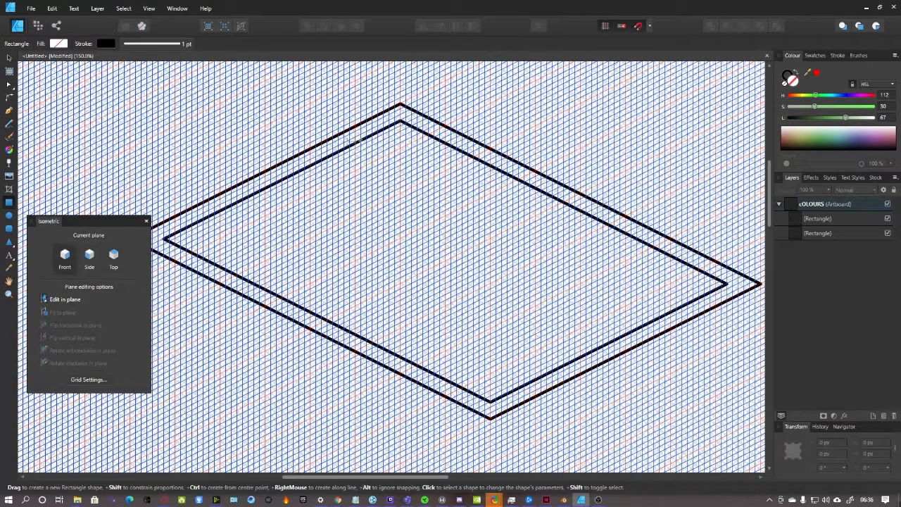
drag(164, 241, 236, 219)
key(Delete)
Draw another trial rectangle, refit it to the Side then Top plane, delete it, and deselect
click(9, 112)
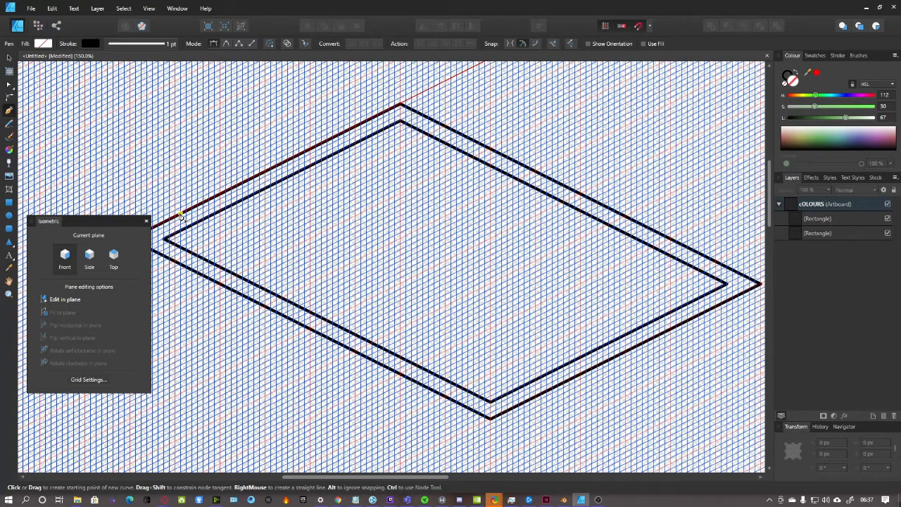
click(9, 203)
drag(316, 196, 395, 300)
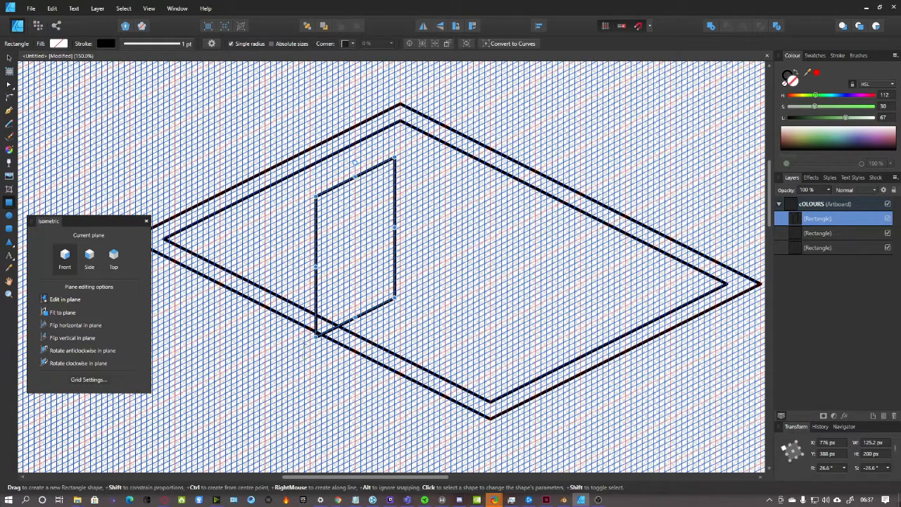
click(90, 255)
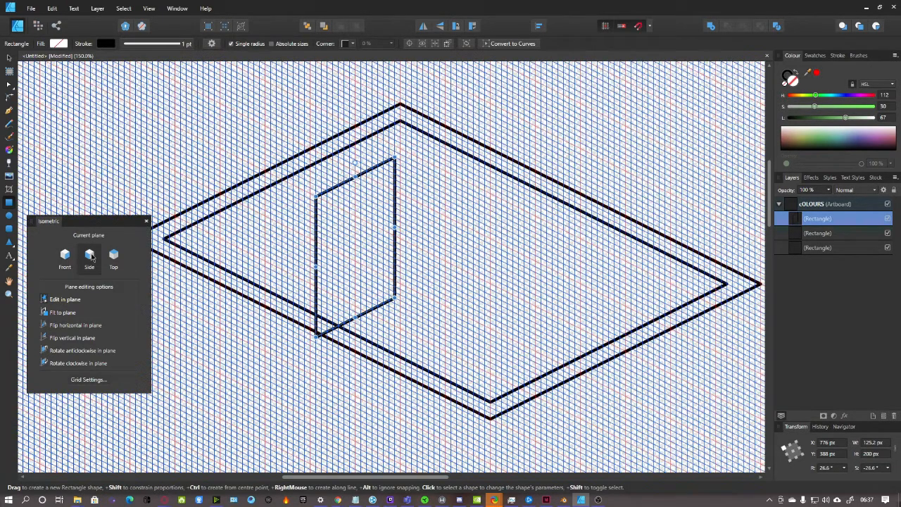
click(63, 313)
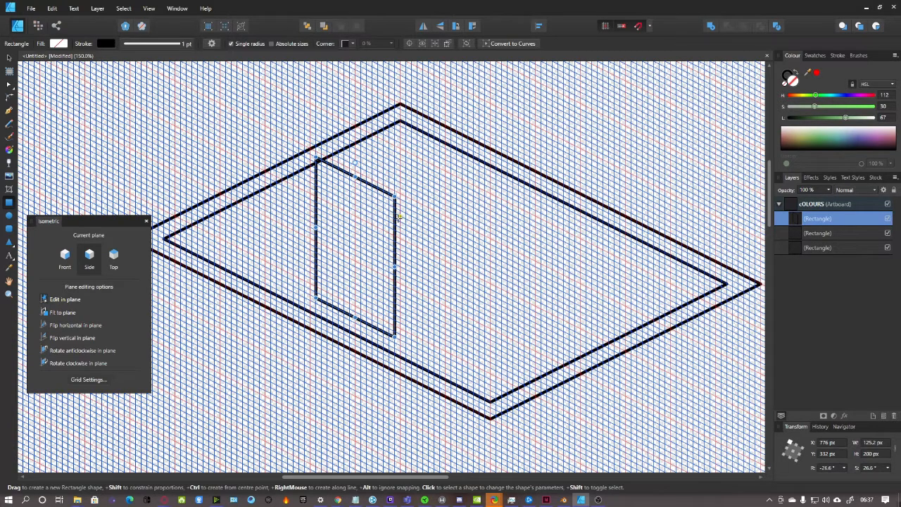
click(119, 260)
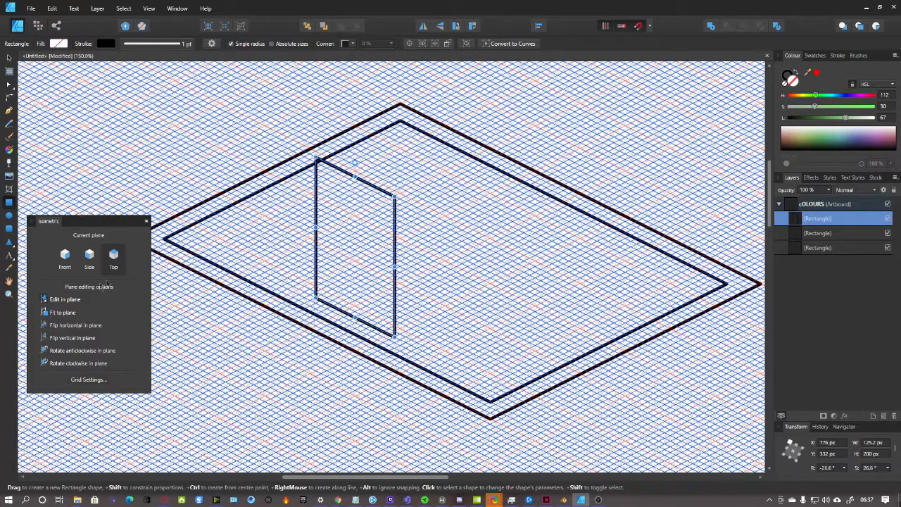
click(64, 313)
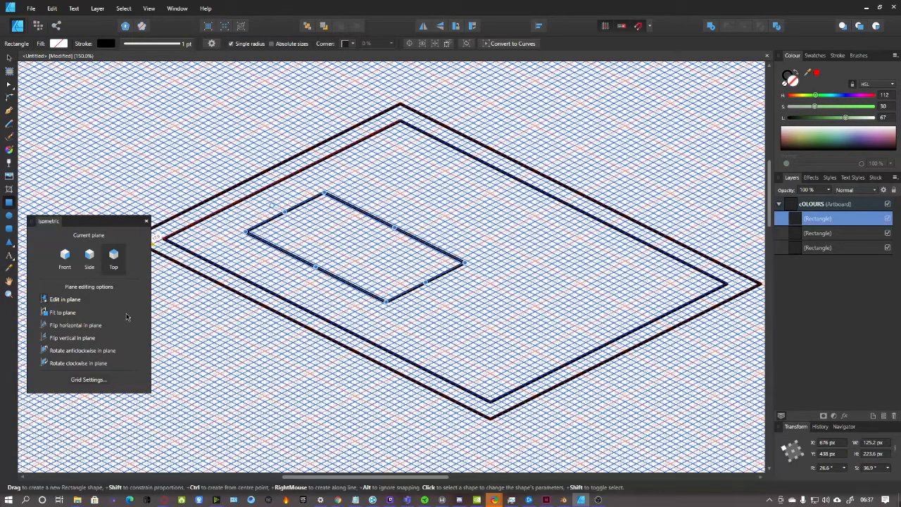
key(Delete)
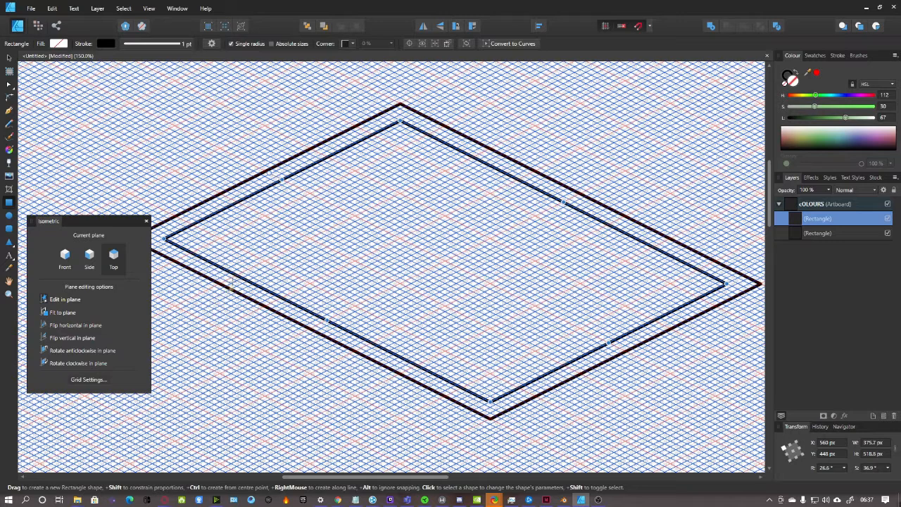
click(9, 57)
click(121, 138)
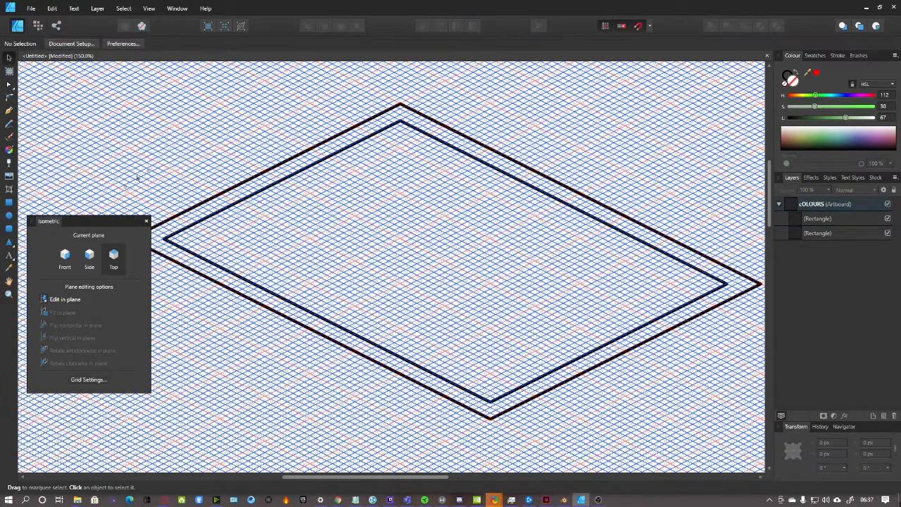
Pen-draw the rim line from the roof's inner left corner up to its top corner
click(9, 111)
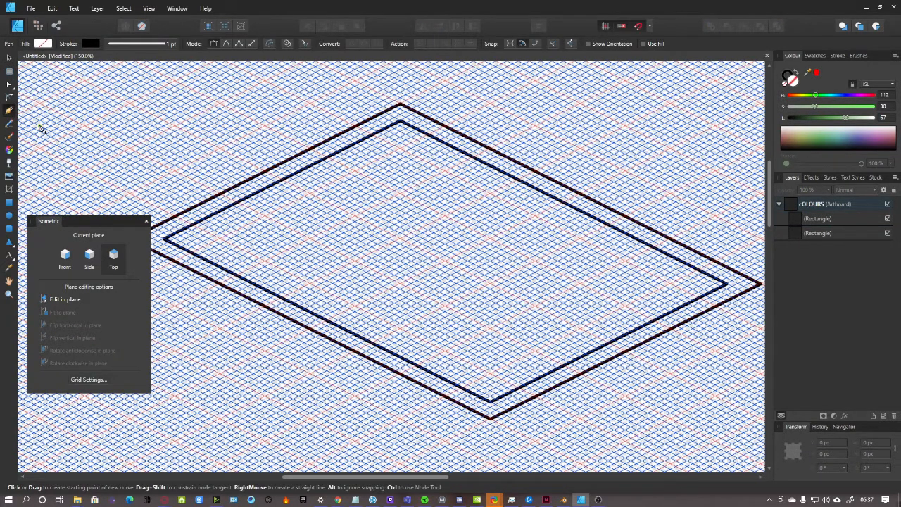
scroll(387, 185, up, 2)
scroll(387, 201, down, 2)
click(181, 248)
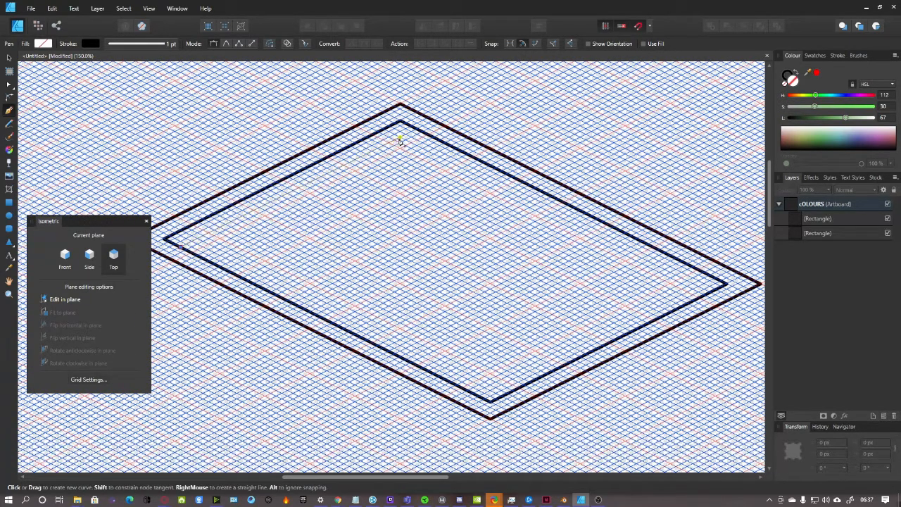
click(400, 138)
click(66, 260)
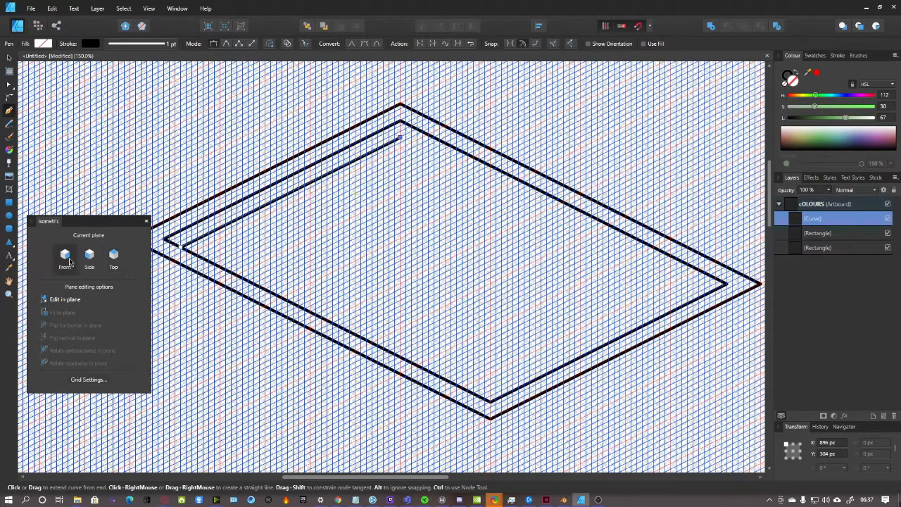
scroll(413, 195, down, 3)
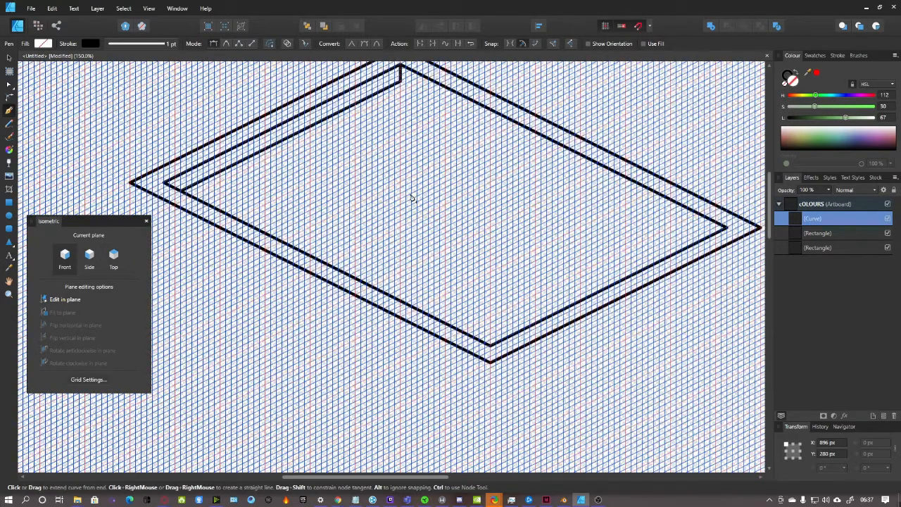
click(10, 58)
click(110, 102)
Continue the rim line on the Side plane to the right corner, then deselect it
scroll(321, 188, down, 2)
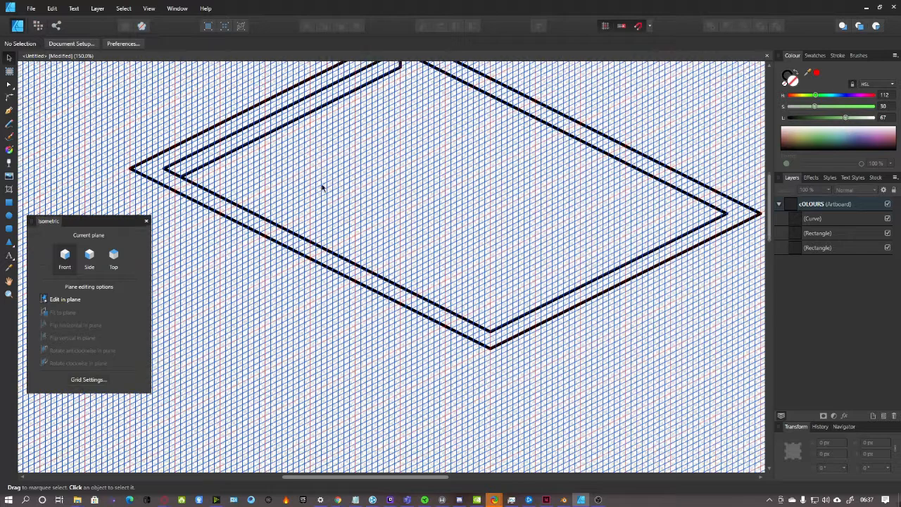
scroll(324, 186, up, 4)
scroll(413, 131, up, 1)
click(89, 257)
click(9, 111)
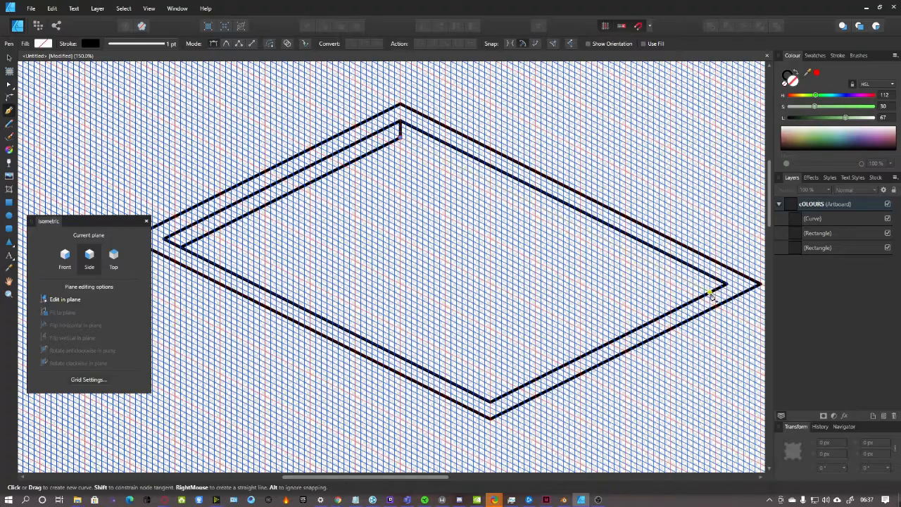
click(711, 296)
scroll(625, 299, down, 5)
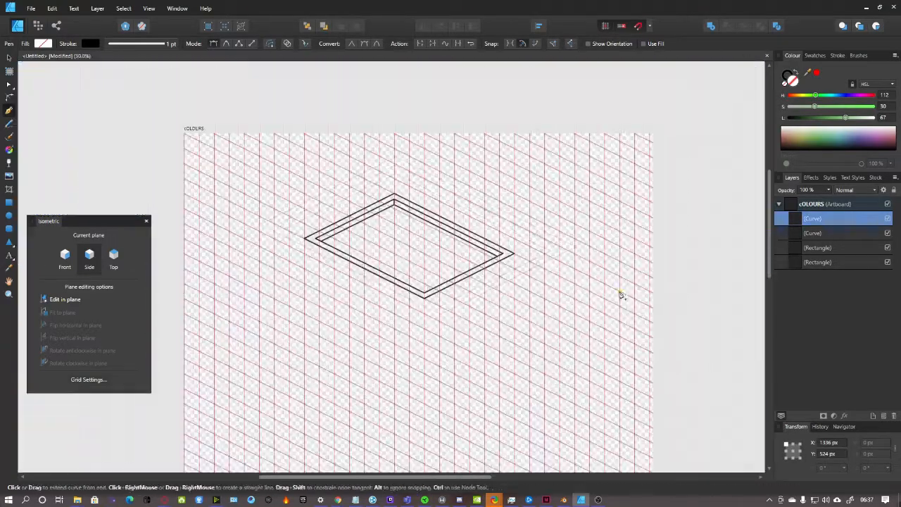
key(v)
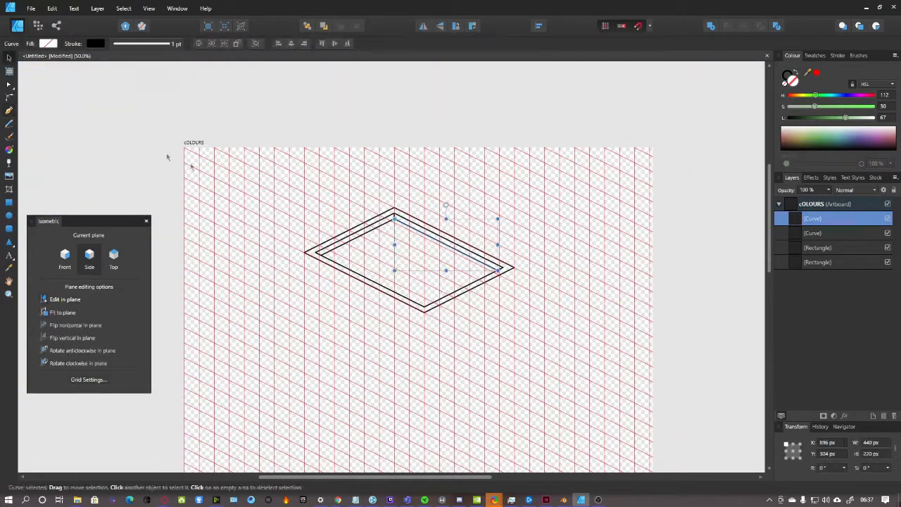
click(121, 132)
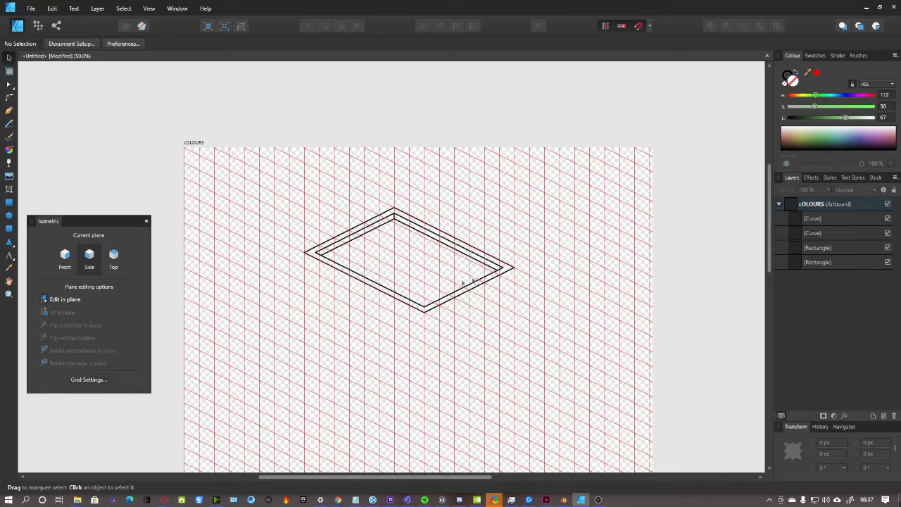
scroll(431, 292, down, 1)
Draw a 40 px-tall Side-plane rectangle strip under the roof's left front edge
scroll(402, 338, up, 2)
key(ctrl+plus)
key(ctrl+plus)
click(9, 201)
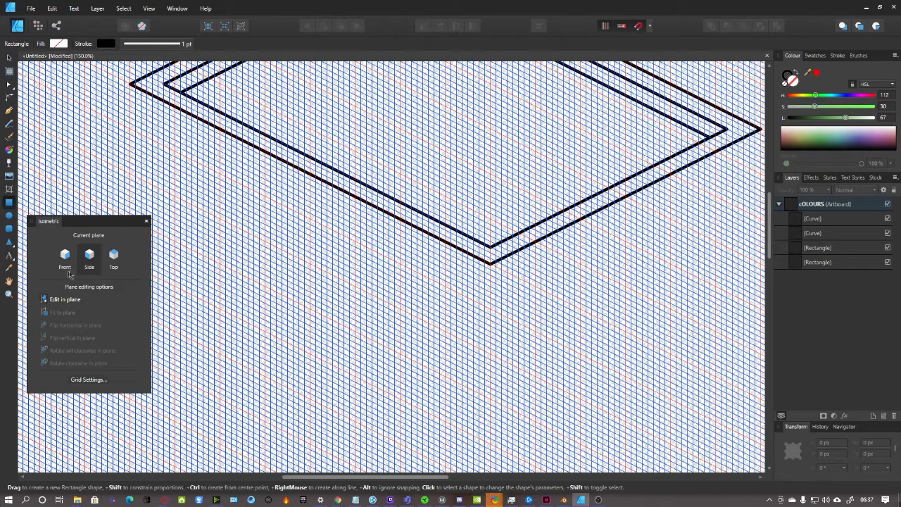
scroll(143, 161, up, 1)
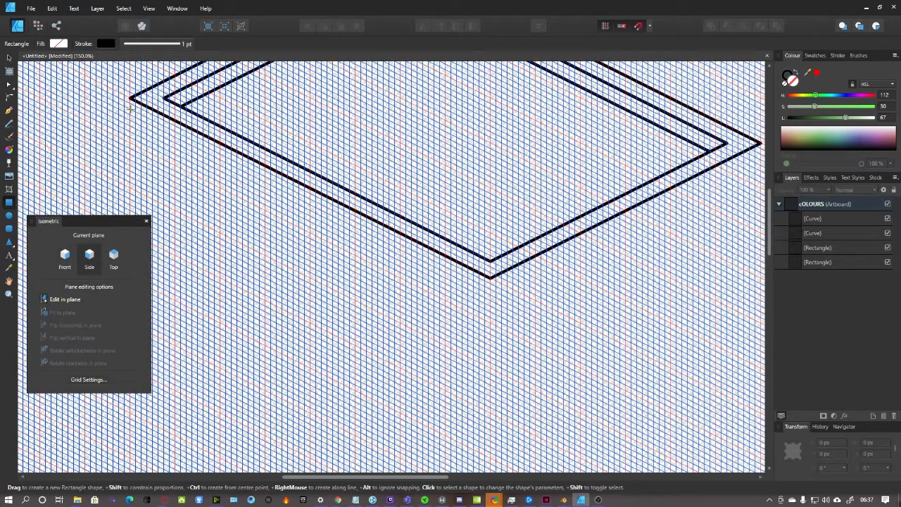
drag(132, 101, 488, 298)
drag(310, 211, 312, 217)
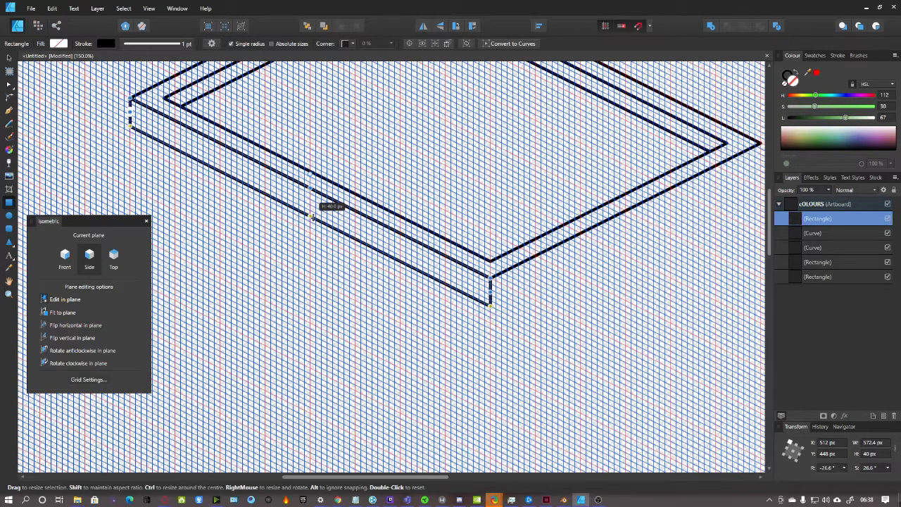
key(ctrl+minus)
scroll(537, 302, down, 1)
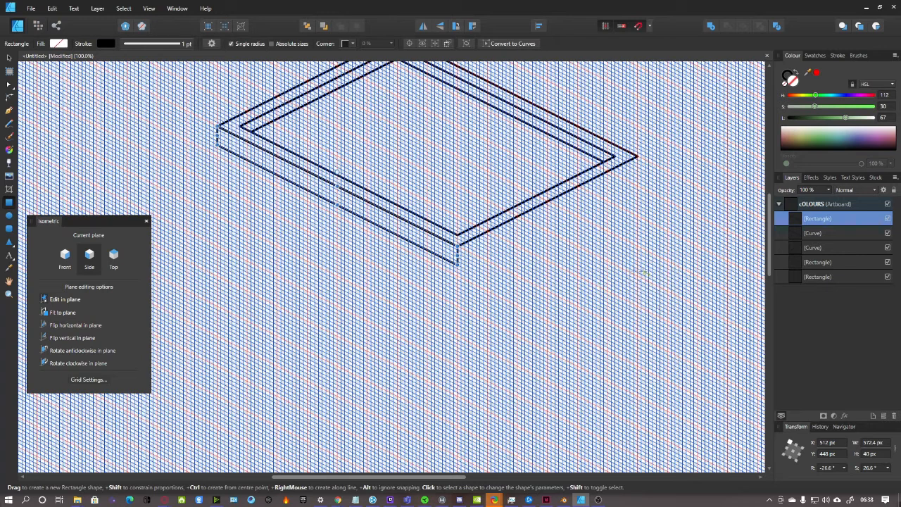
Draw the matching Front-plane slab strip under the roof's right front edge
click(65, 255)
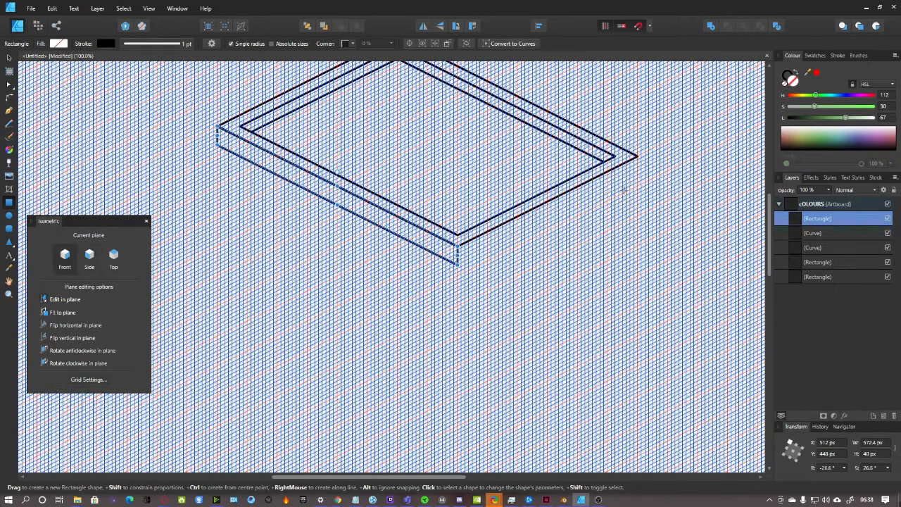
drag(637, 157, 459, 262)
key(ctrl+plus)
key(ctrl+plus)
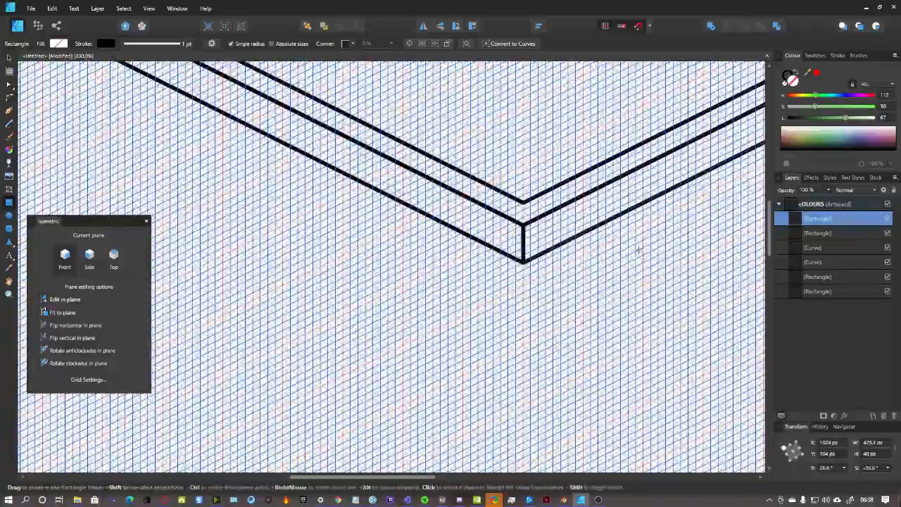
mouse_move(403, 478)
mouse_down()
mouse_move(478, 472)
mouse_move(388, 478)
mouse_up()
key(ctrl+minus)
scroll(457, 331, down, 2)
key(ctrl+minus)
scroll(455, 314, up, 1)
key(ctrl+minus)
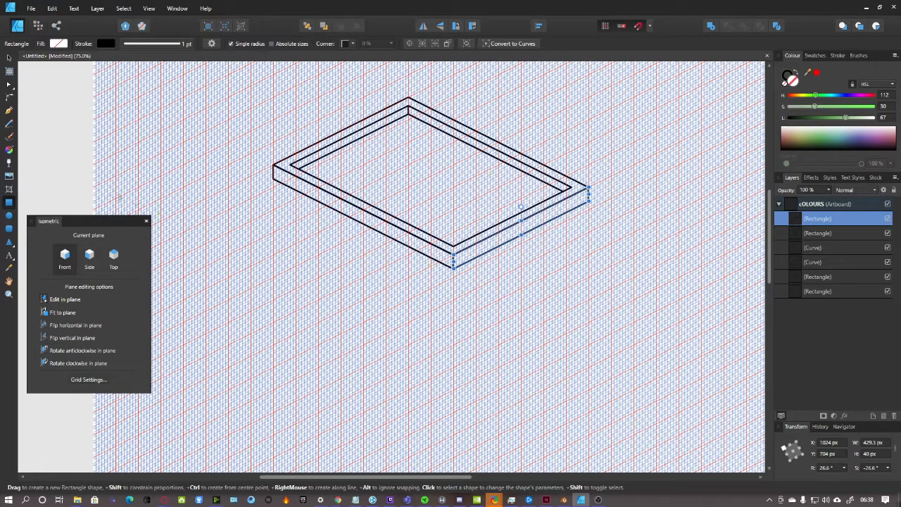
Draw a Side-plane wall rectangle down from the roof's left front corner
click(92, 262)
scroll(231, 264, up, 1)
scroll(231, 264, up, 2)
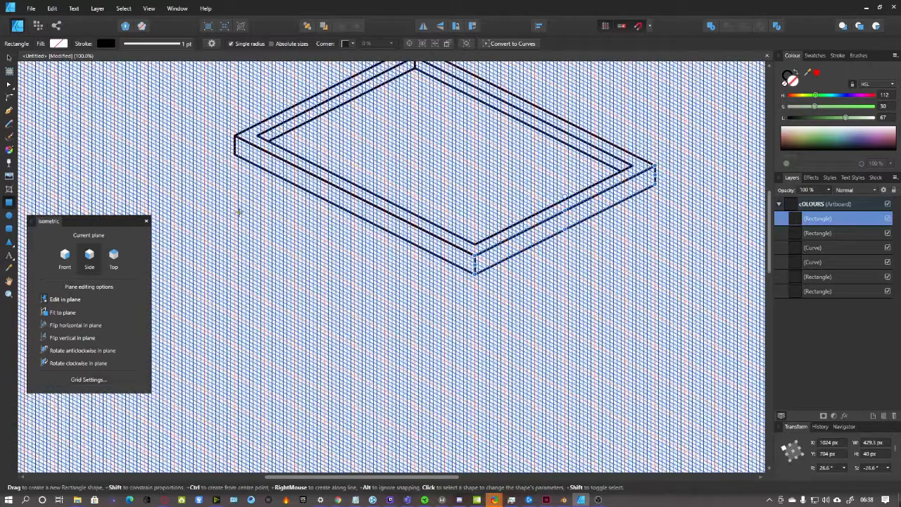
scroll(238, 209, up, 1)
drag(157, 99, 517, 422)
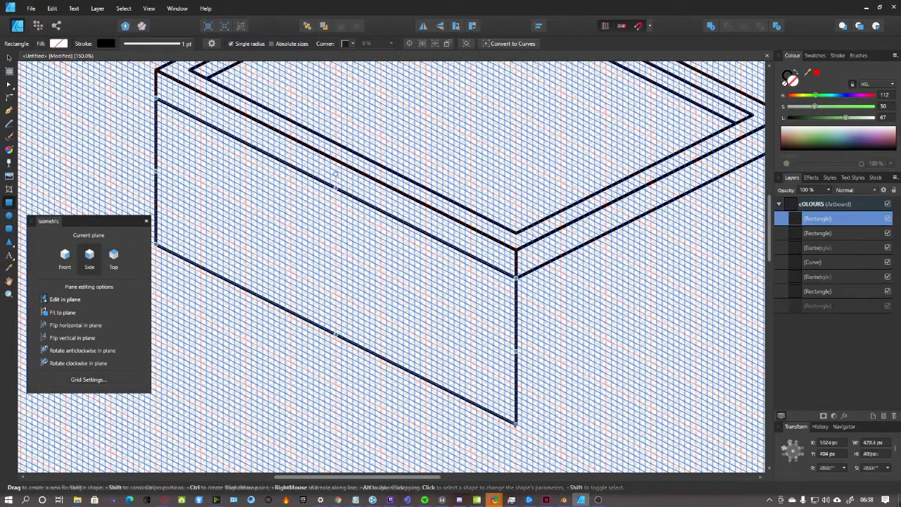
scroll(584, 388, down, 2)
scroll(584, 389, down, 2)
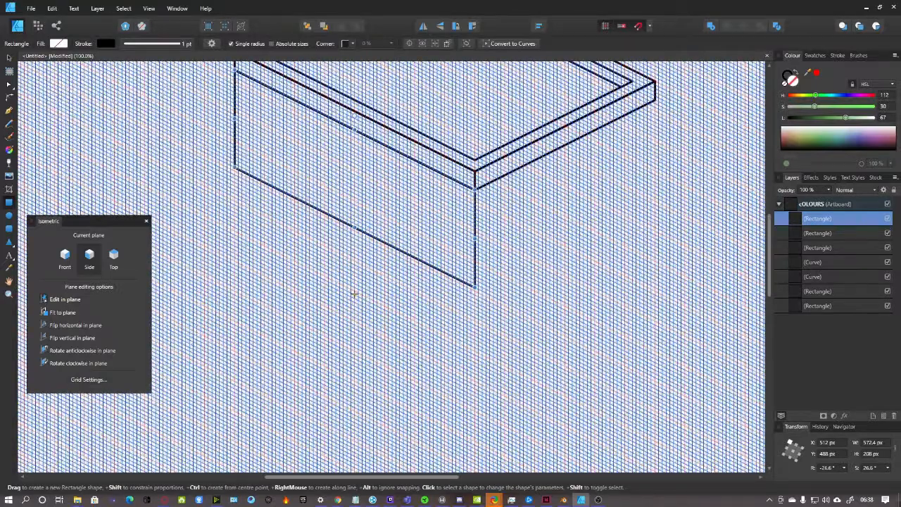
Resize the wall's bottom edge so it stands 344 px high
click(9, 59)
drag(354, 228, 356, 310)
drag(365, 319, 364, 323)
key(ctrl+minus)
scroll(406, 321, up, 1)
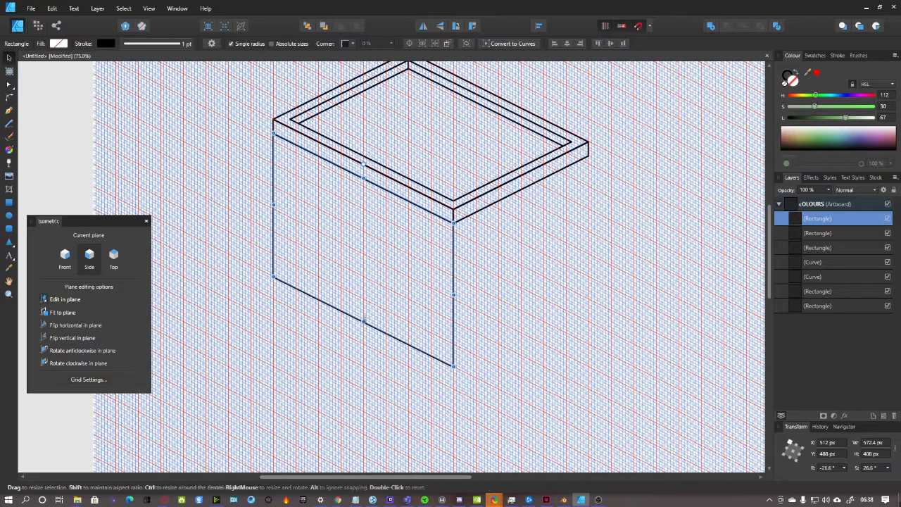
drag(364, 323, 364, 300)
scroll(556, 324, up, 1)
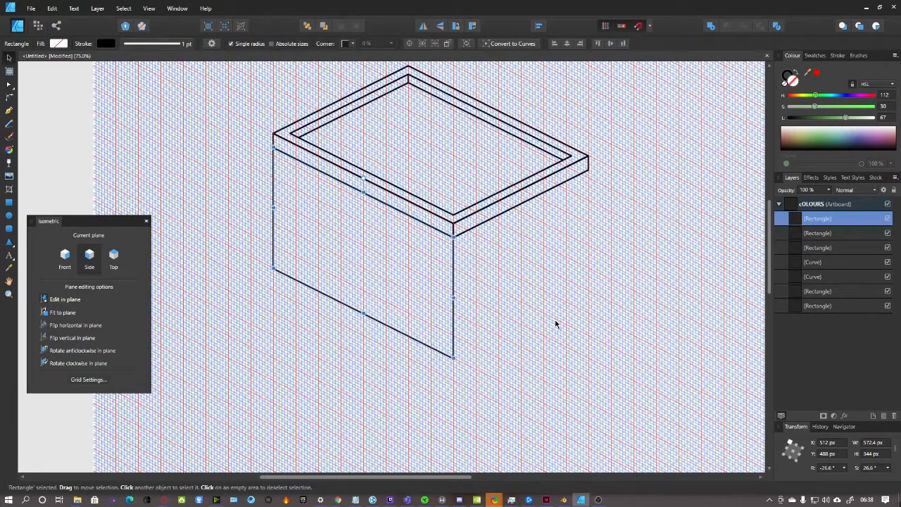
click(547, 324)
key(ctrl+plus)
scroll(569, 341, down, 2)
drag(419, 478, 506, 478)
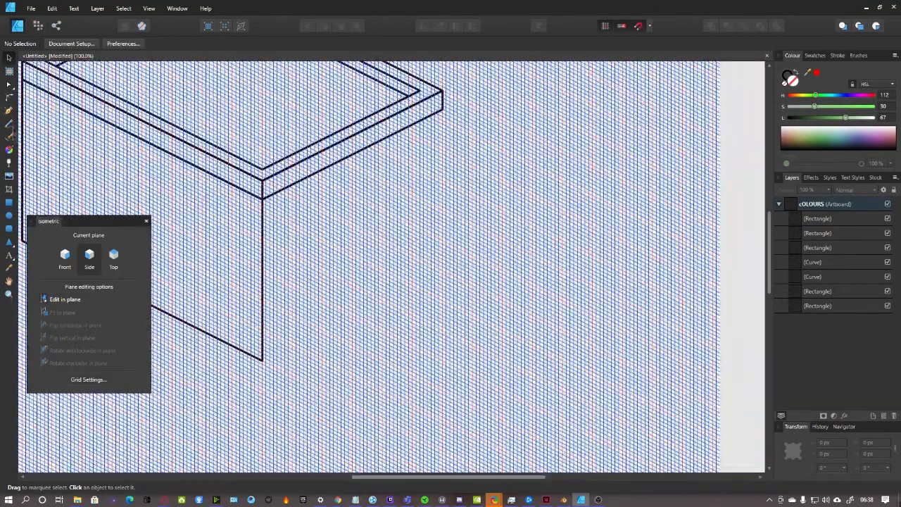
click(13, 203)
click(65, 257)
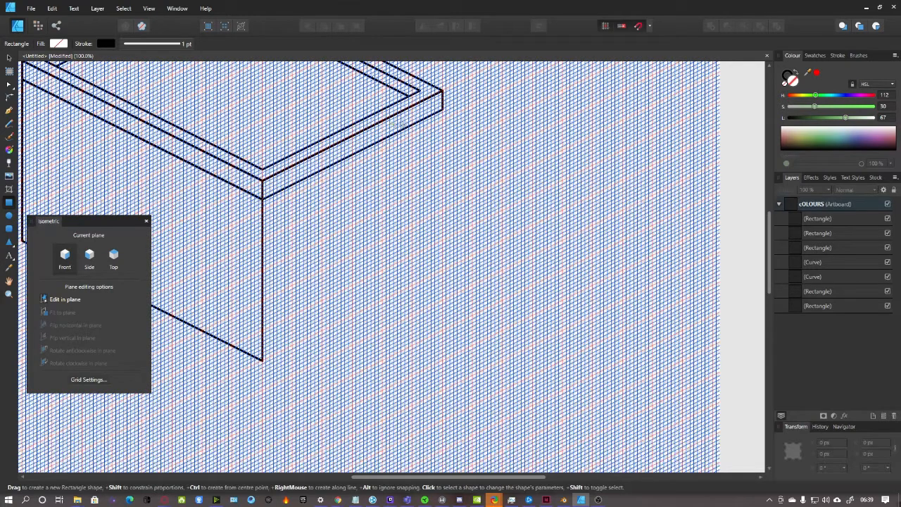
drag(442, 110, 262, 359)
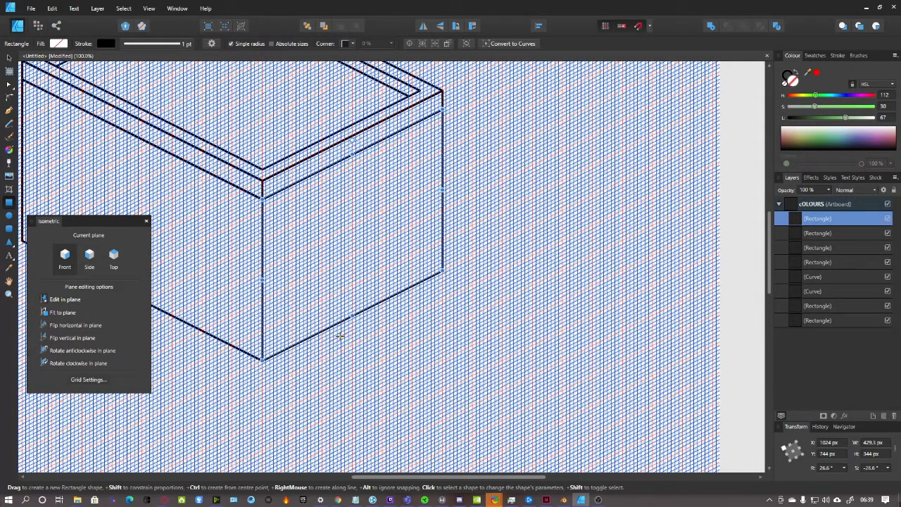
drag(499, 477, 416, 478)
scroll(419, 436, up, 2)
scroll(454, 359, up, 3)
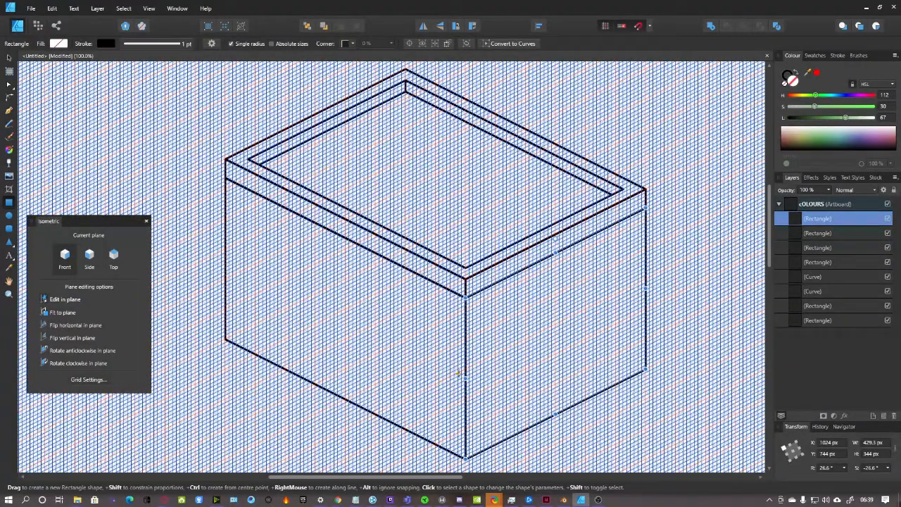
scroll(483, 358, up, 2)
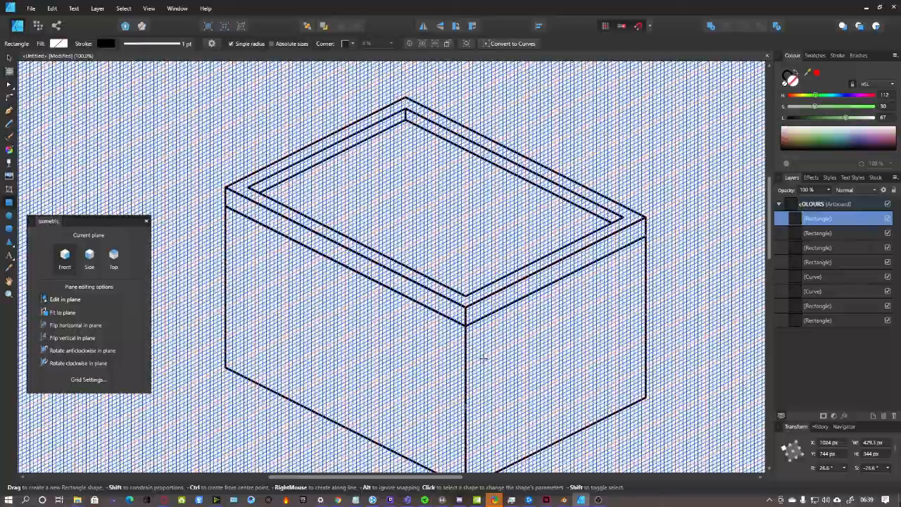
scroll(484, 358, down, 4)
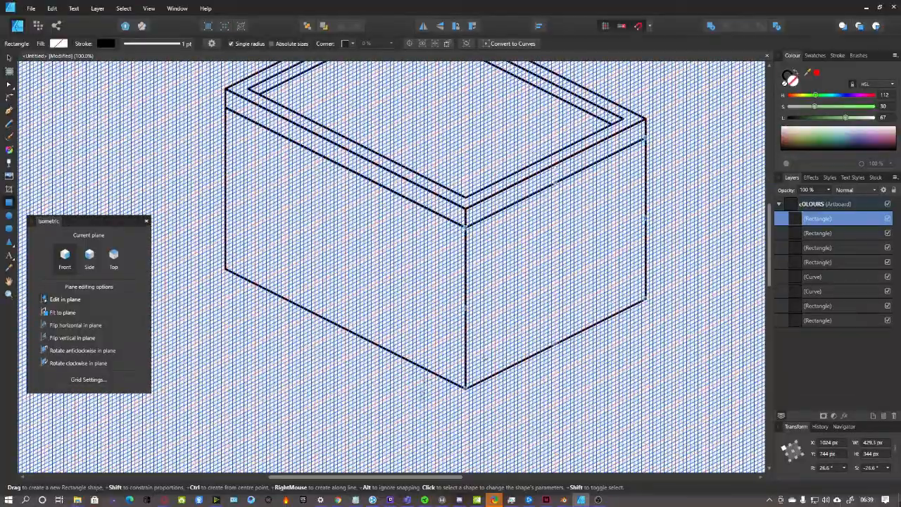
mouse_move(423, 478)
mouse_down()
mouse_move(406, 478)
mouse_move(437, 476)
mouse_up()
scroll(440, 369, down, 3)
scroll(439, 368, down, 3)
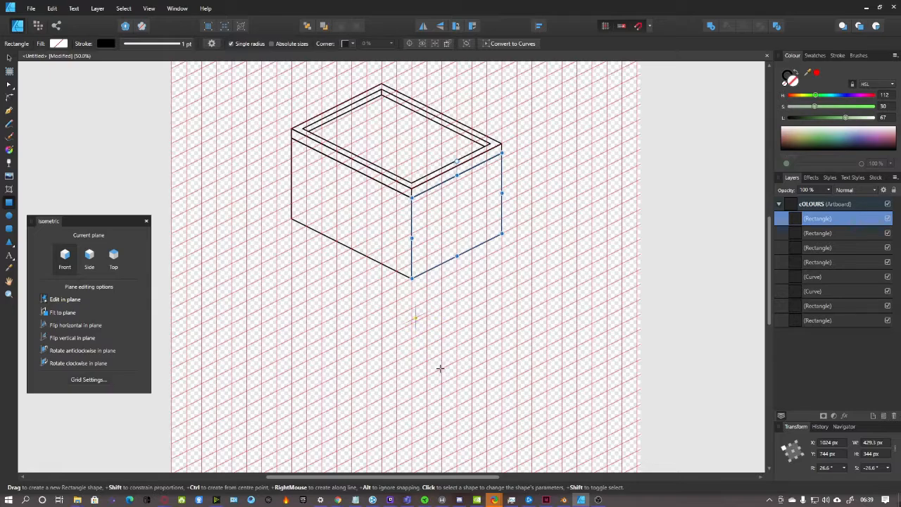
scroll(439, 368, up, 2)
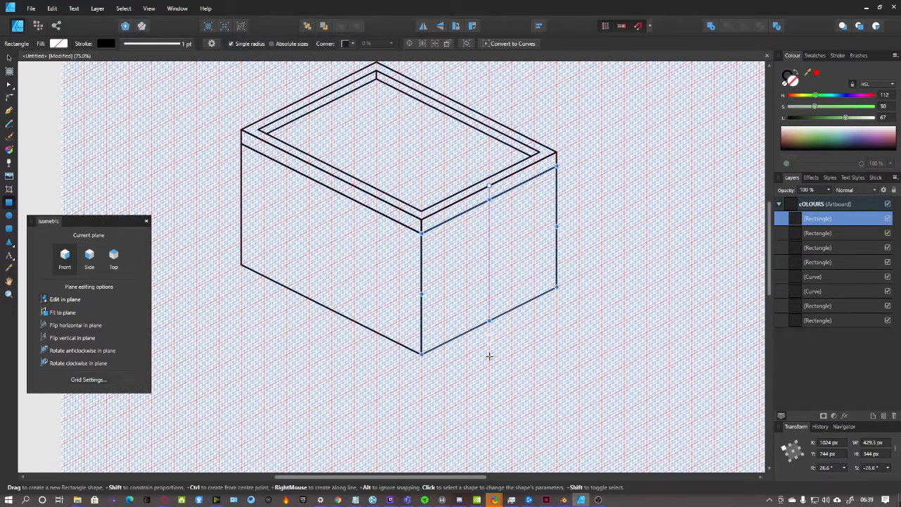
scroll(568, 364, up, 3)
scroll(568, 364, down, 2)
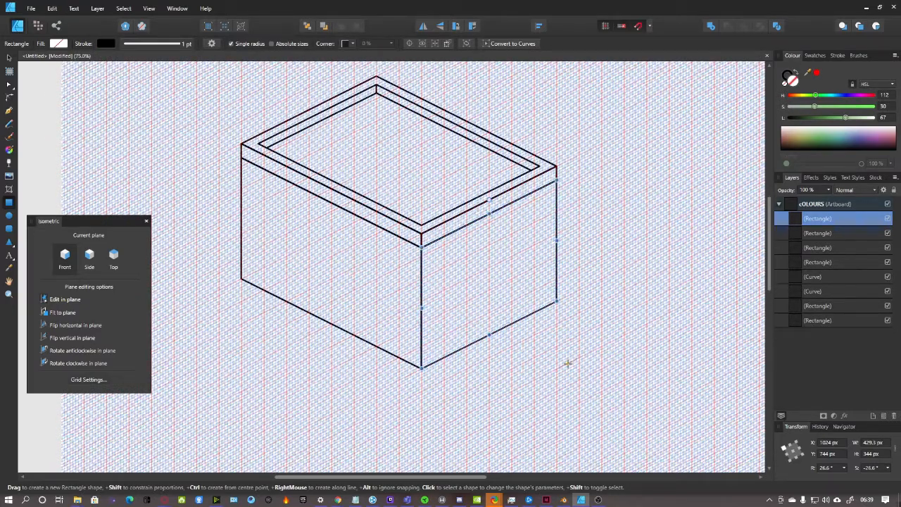
scroll(567, 364, down, 1)
scroll(568, 364, up, 2)
scroll(559, 364, down, 1)
scroll(555, 363, up, 1)
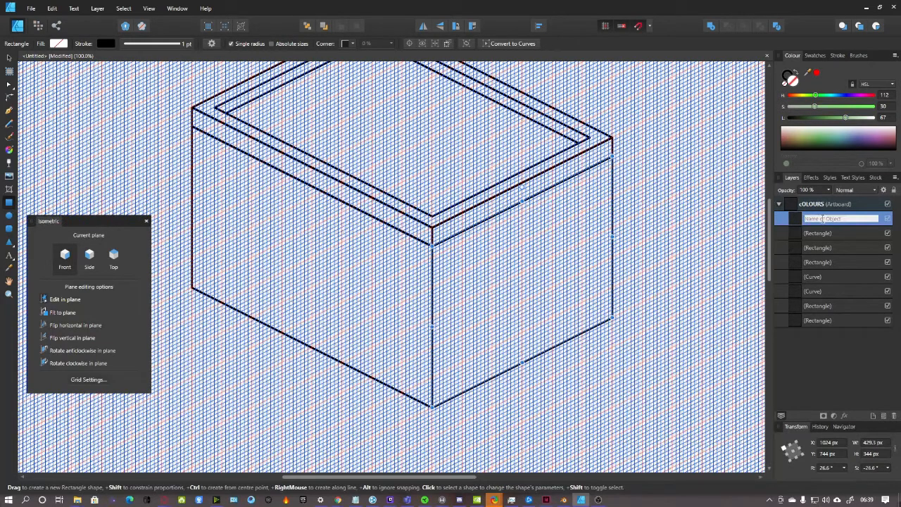
Select all of the box's shapes and group them with Ctrl+G
shift+click(828, 321)
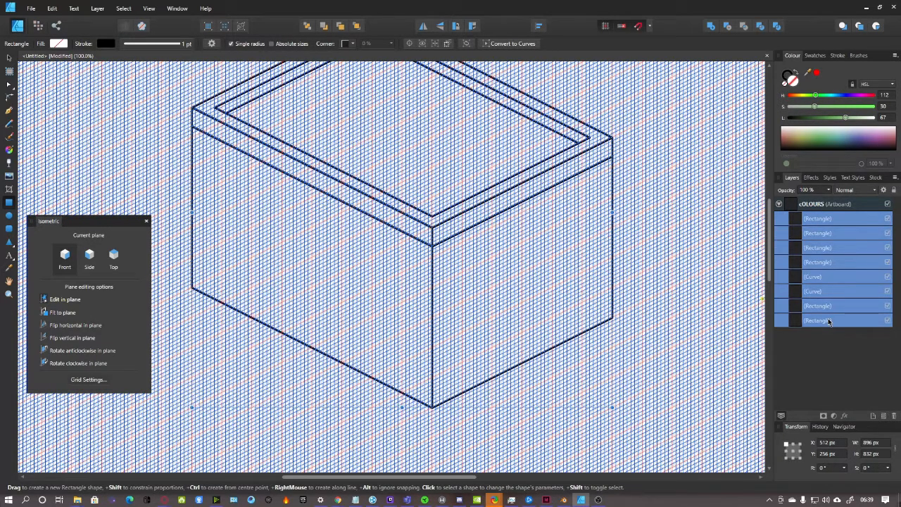
key(ctrl+g)
click(824, 203)
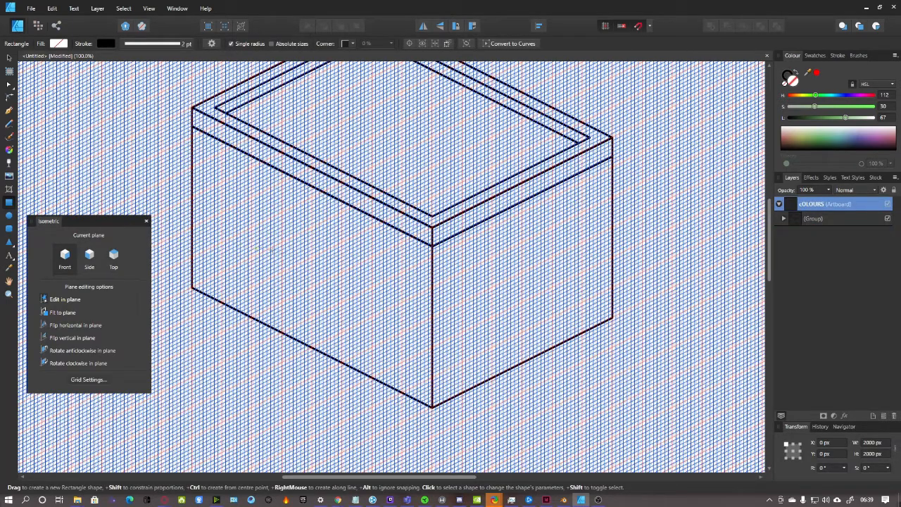
Draw a small 26.8 × 48 px rectangle on the right wall near its bottom corner
scroll(466, 345, down, 3)
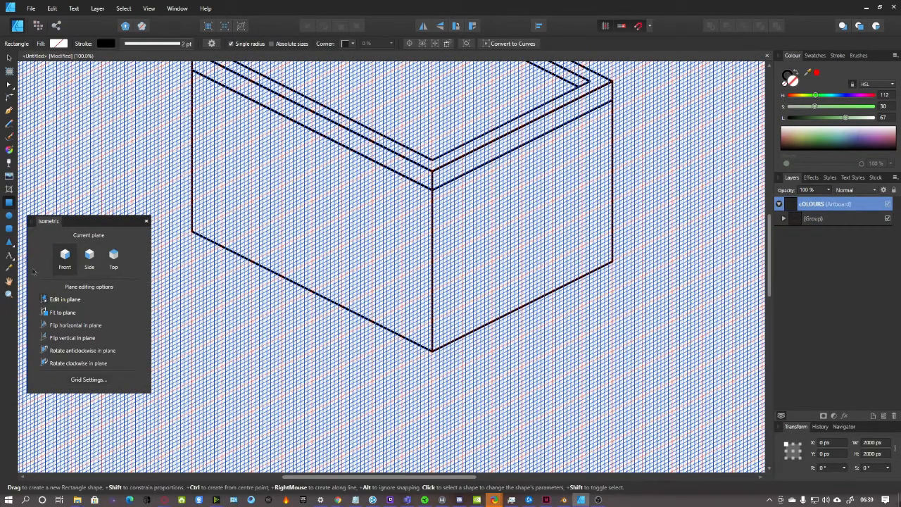
scroll(568, 353, down, 2)
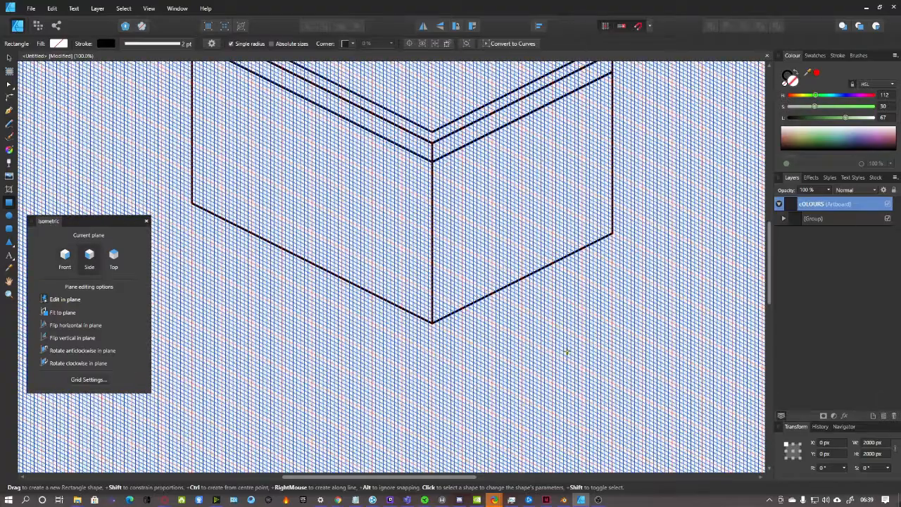
key(ctrl+plus)
scroll(572, 350, down, 1)
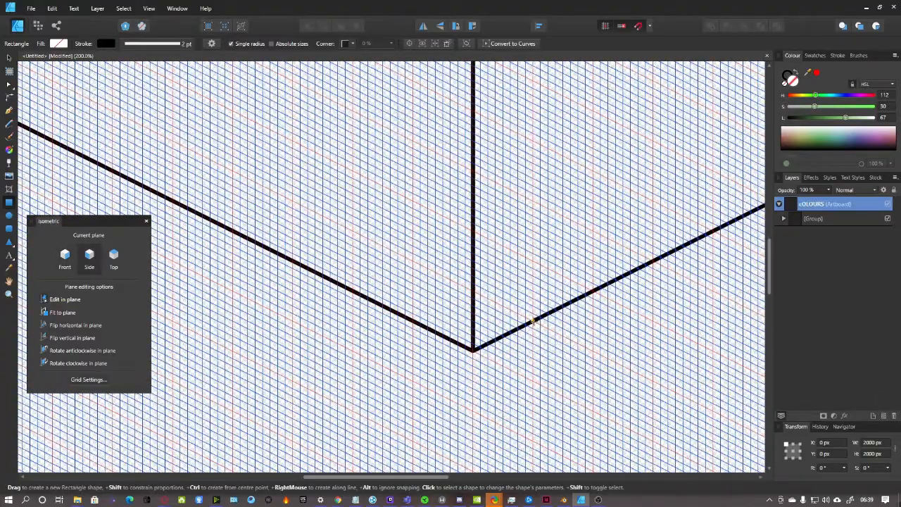
drag(533, 321, 556, 297)
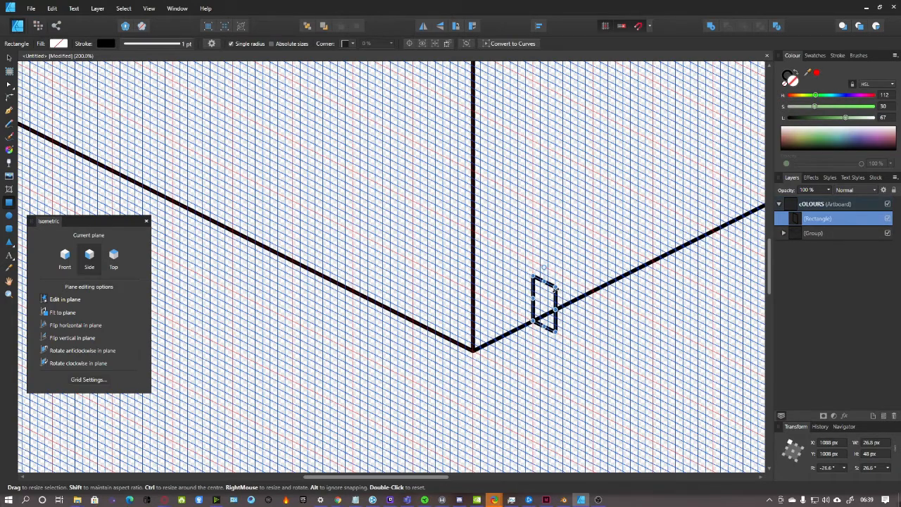
Stretch the small rectangle upward into a tall, narrow post
key(ctrl+minus)
scroll(556, 297, up, 3)
drag(504, 332, 505, 229)
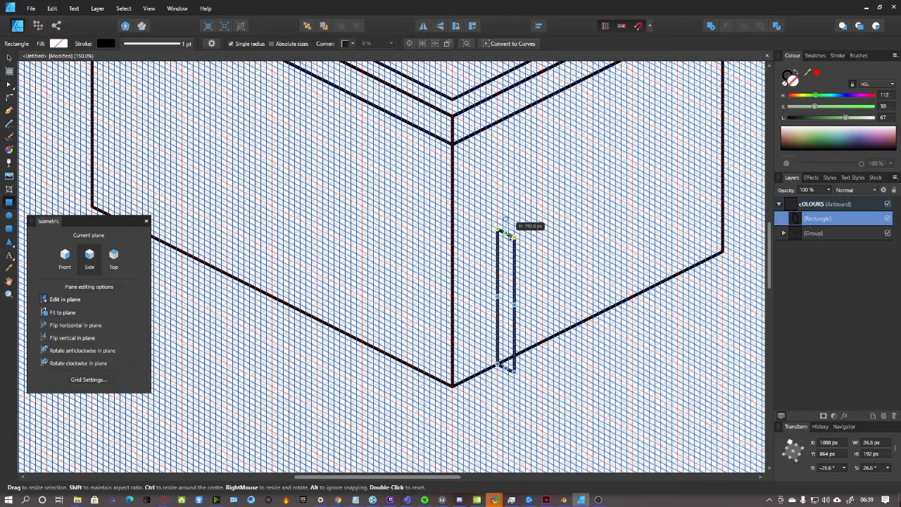
drag(505, 228, 505, 229)
scroll(505, 232, down, 6)
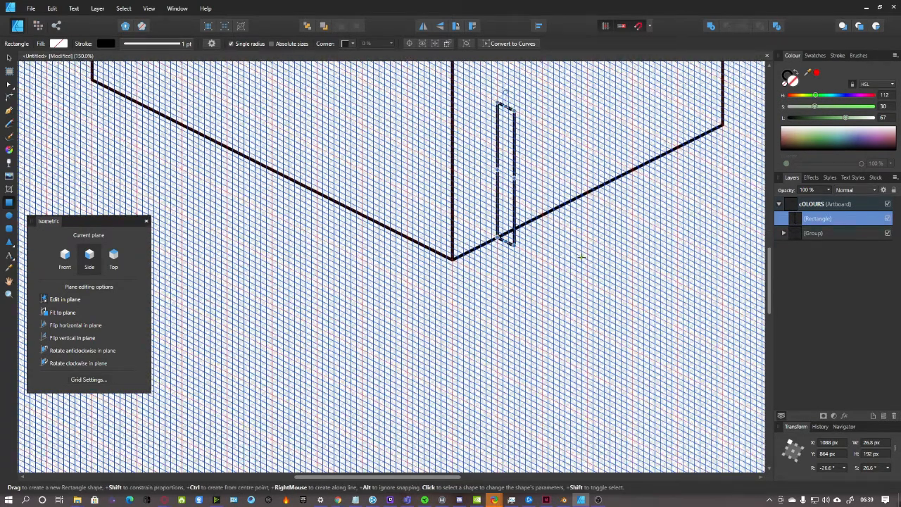
key(ctrl+0)
scroll(447, 261, down, 1)
scroll(446, 262, up, 5)
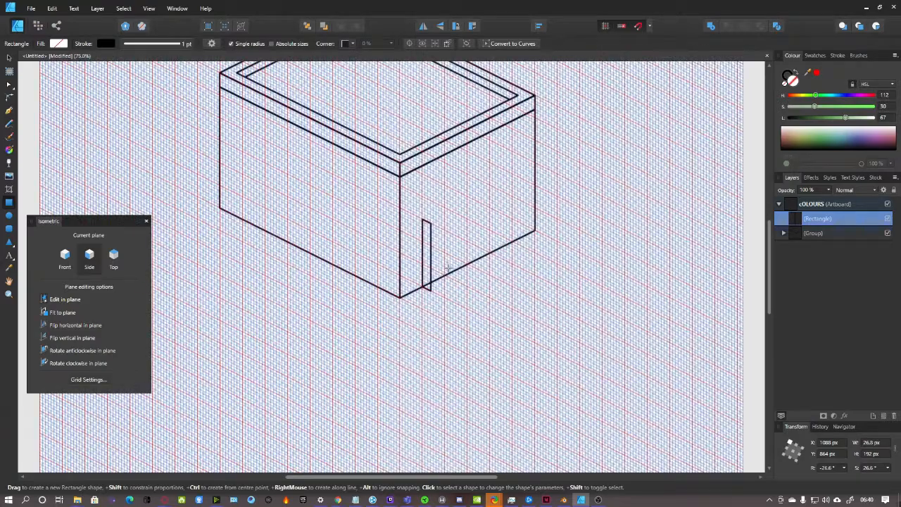
key(ctrl+plus)
scroll(449, 265, up, 1)
Extend the post to 256 px high and duplicate it in place
drag(462, 203, 463, 154)
scroll(563, 211, down, 1)
key(ctrl+minus)
scroll(546, 234, up, 1)
scroll(546, 234, down, 2)
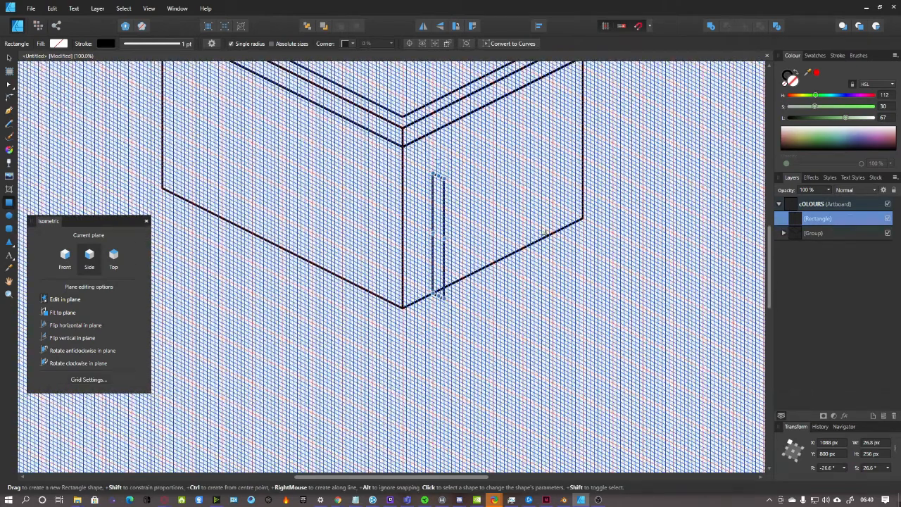
key(ctrl+plus)
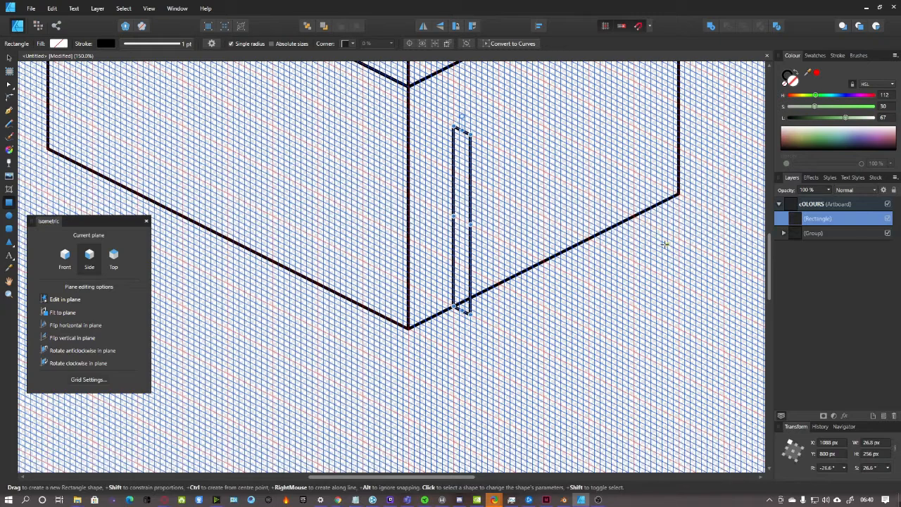
key(ctrl+j)
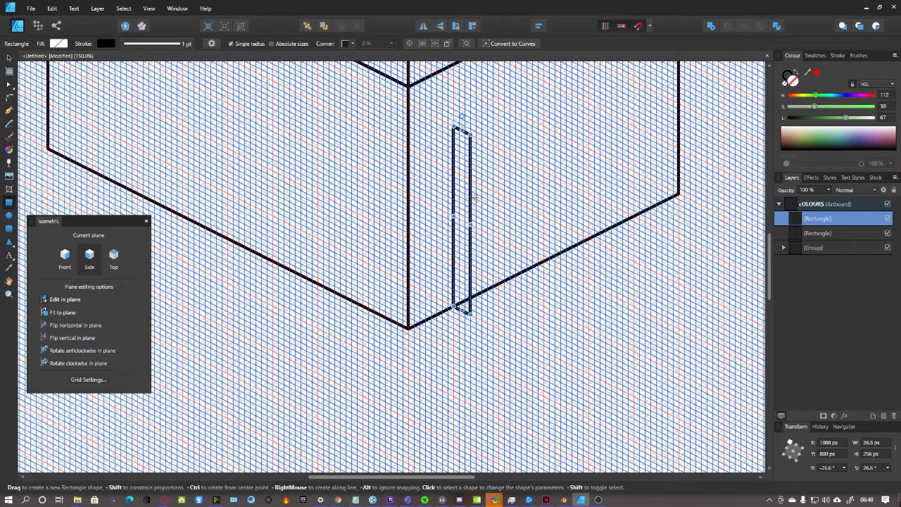
Reshape the copy into a thin 24 px-high lintel about 286.2 px long
drag(471, 225, 591, 243)
drag(521, 341, 531, 184)
scroll(594, 232, down, 1)
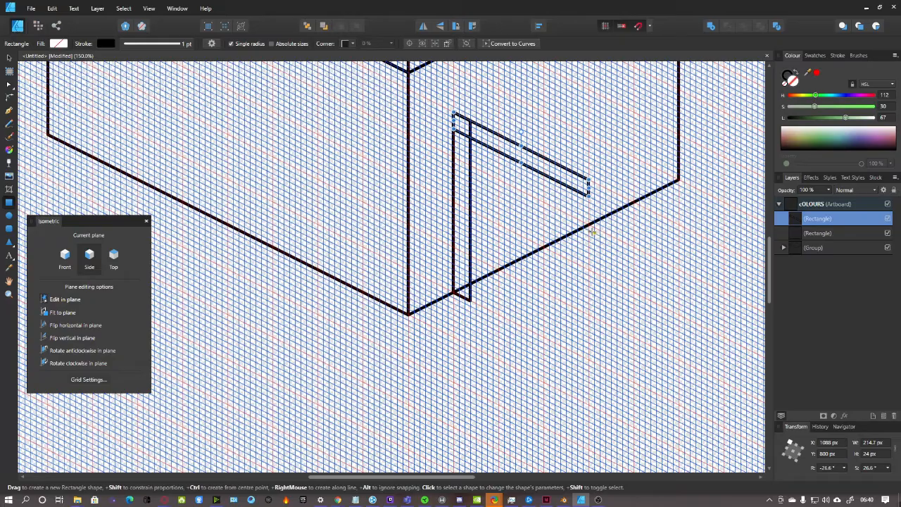
scroll(594, 232, down, 1)
scroll(483, 443, right, 5)
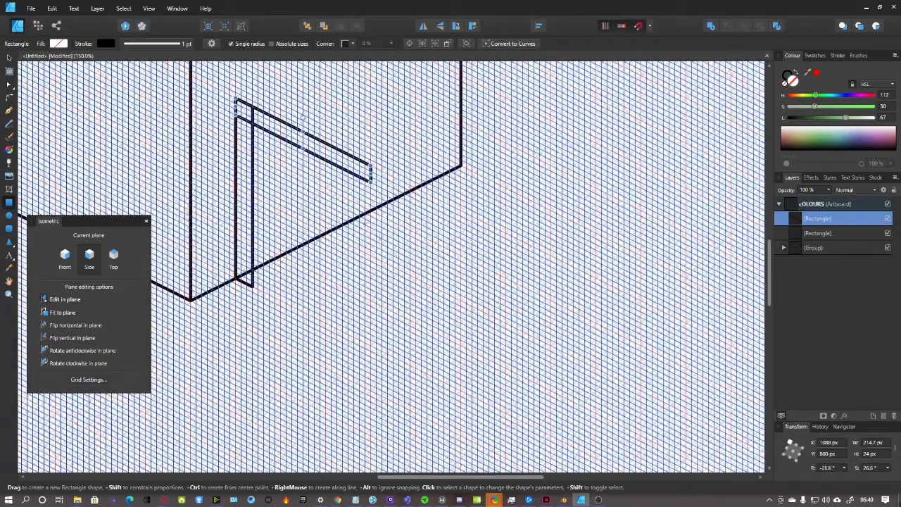
drag(370, 178, 416, 198)
Duplicate the upright post and move the copy under the lintel's right end (X 1320, Y 916)
click(824, 236)
key(ctrl+j)
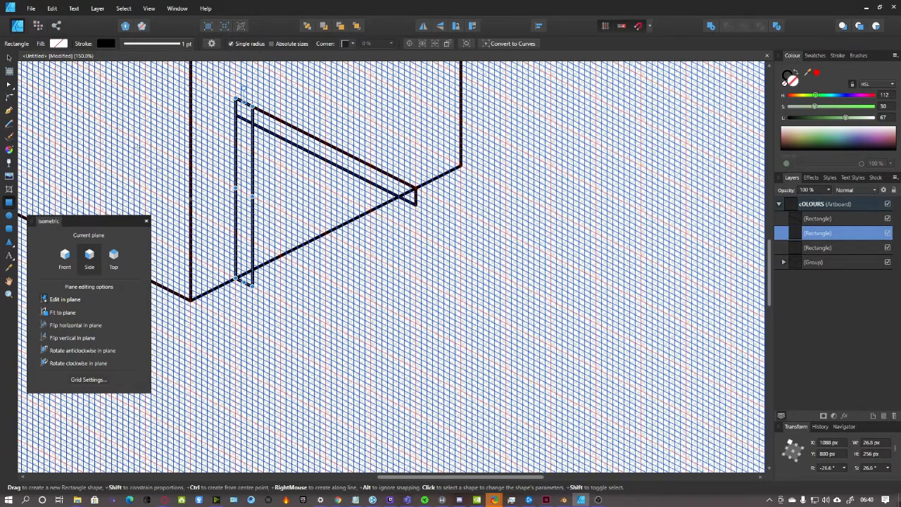
drag(243, 250, 406, 328)
scroll(507, 308, down, 2)
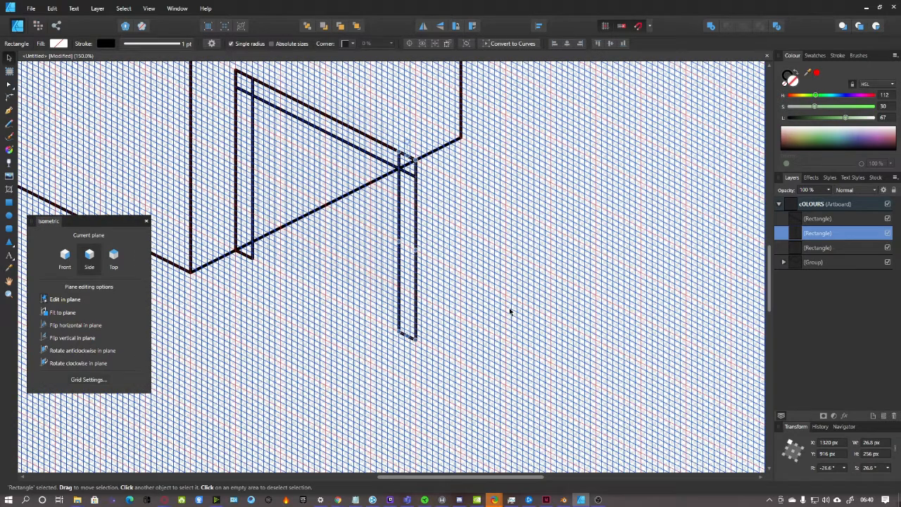
key(ctrl+minus)
key(ctrl+minus)
scroll(469, 287, up, 2)
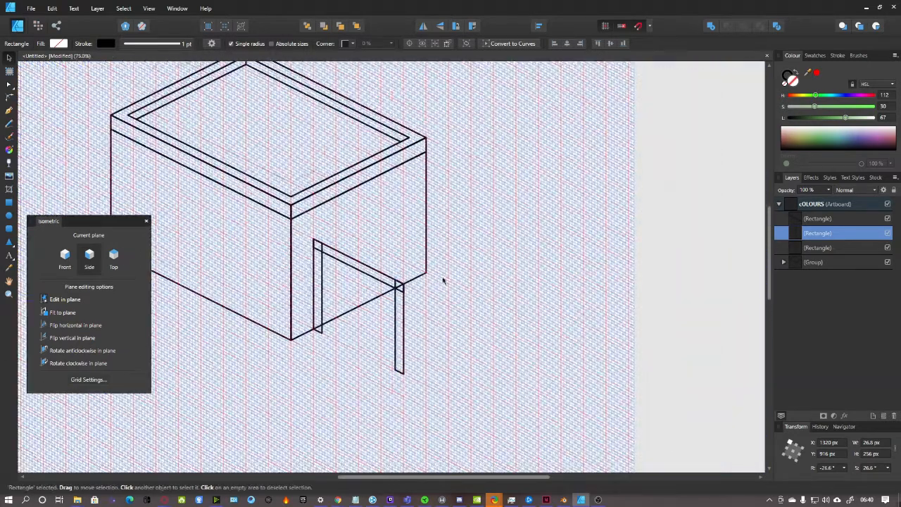
scroll(454, 308, down, 2)
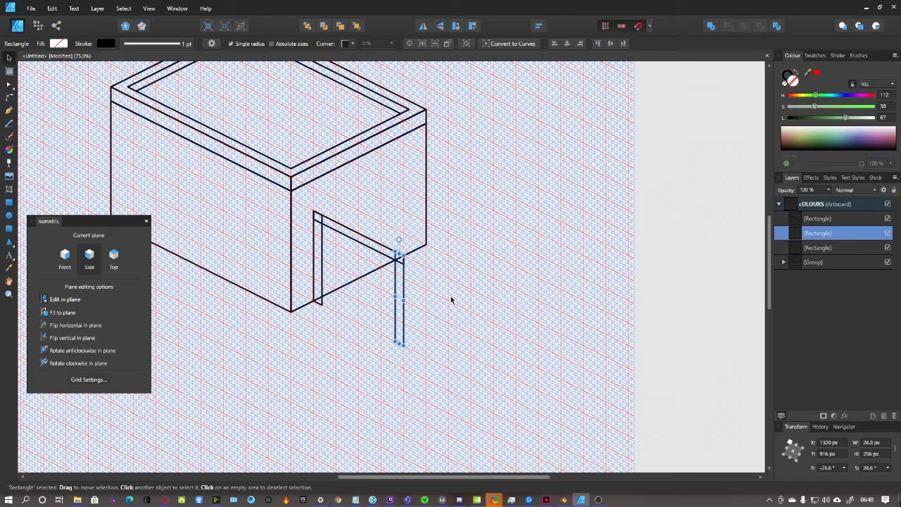
key(ctrl+plus)
key(ctrl+plus)
scroll(462, 301, down, 3)
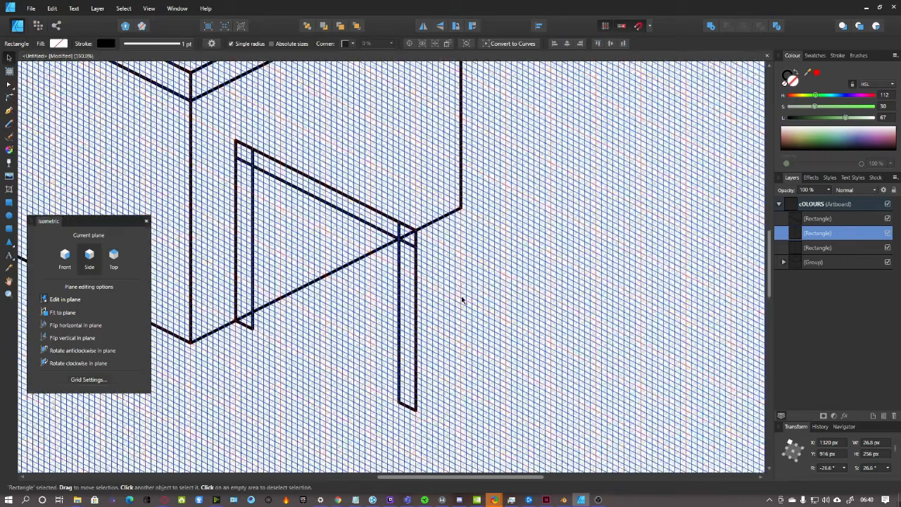
scroll(464, 301, up, 2)
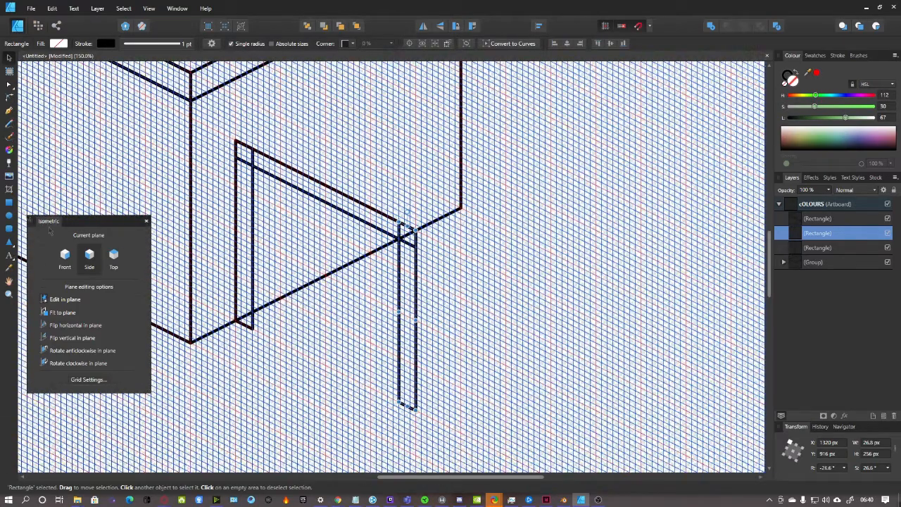
click(8, 203)
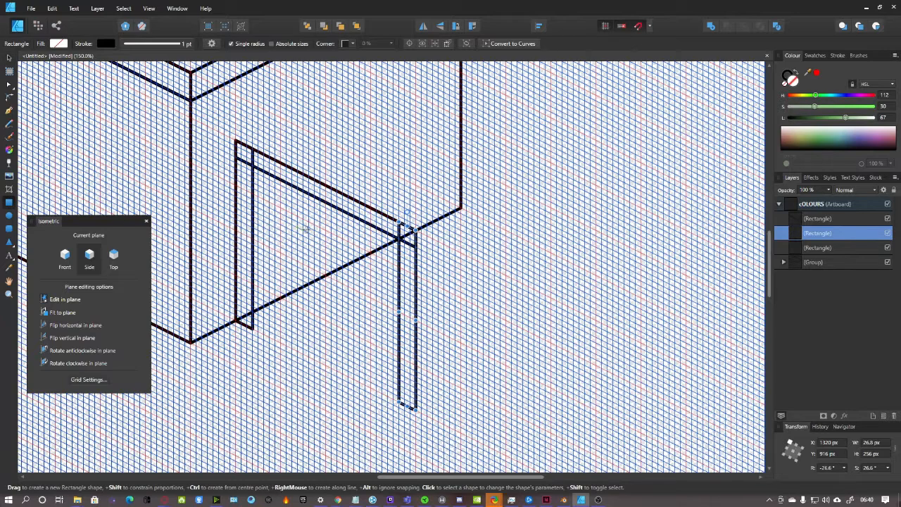
click(65, 258)
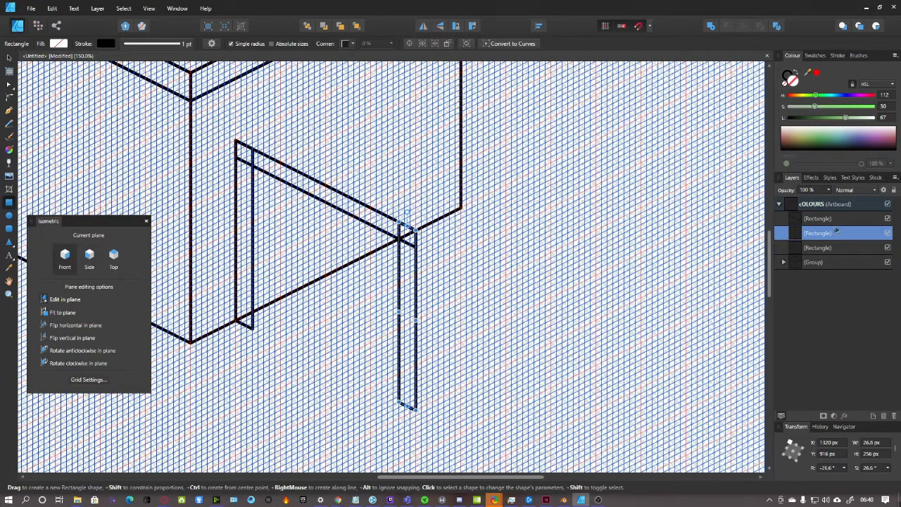
Draw the annex's front wall rectangle extending from the right upright
click(839, 222)
click(591, 322)
drag(415, 229, 590, 323)
key(ctrl+minus)
scroll(601, 286, up, 1)
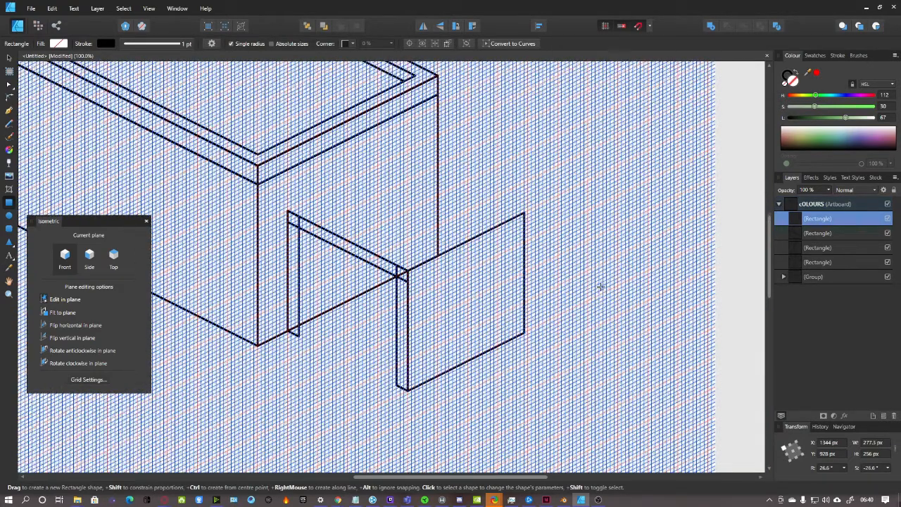
scroll(601, 287, up, 1)
Widen the annex wall rightward to 357.8 × 256 px, then deselect it
drag(525, 285, 528, 285)
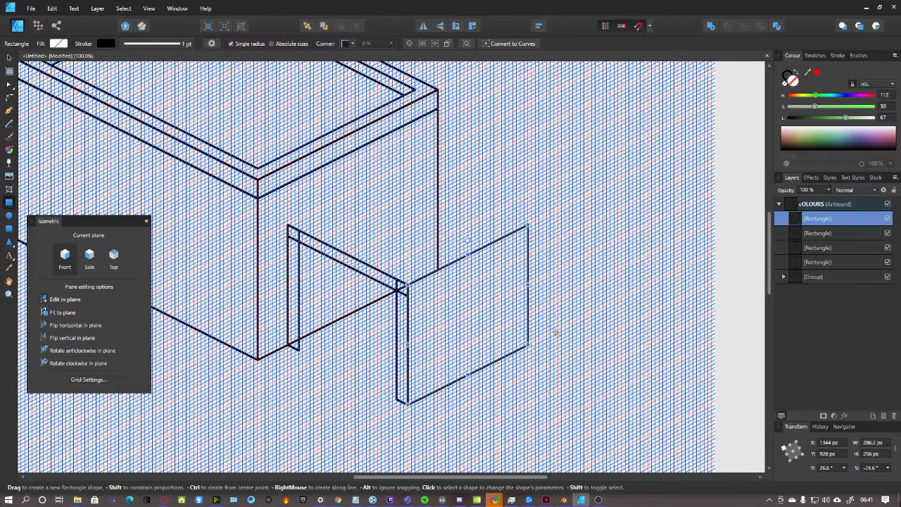
drag(528, 285, 558, 273)
scroll(583, 299, up, 2)
scroll(583, 299, down, 3)
key(ctrl+plus)
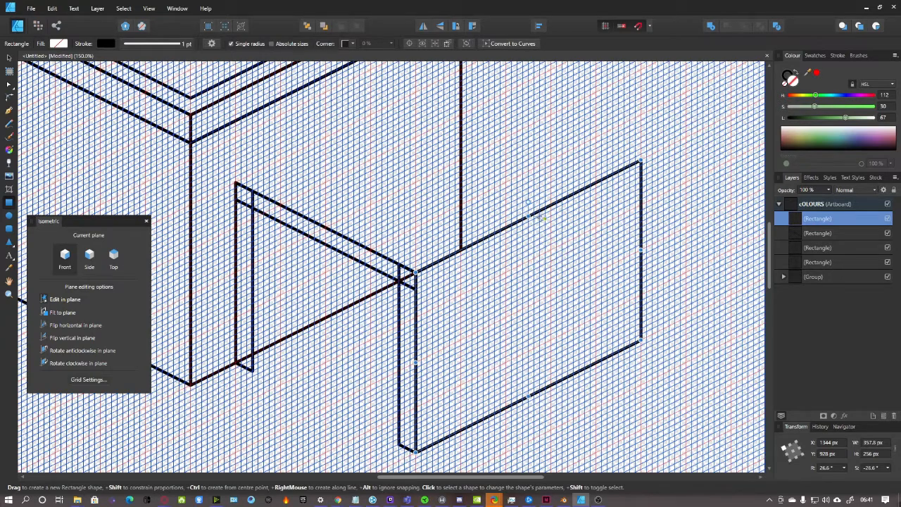
scroll(368, 272, up, 3)
scroll(368, 272, down, 4)
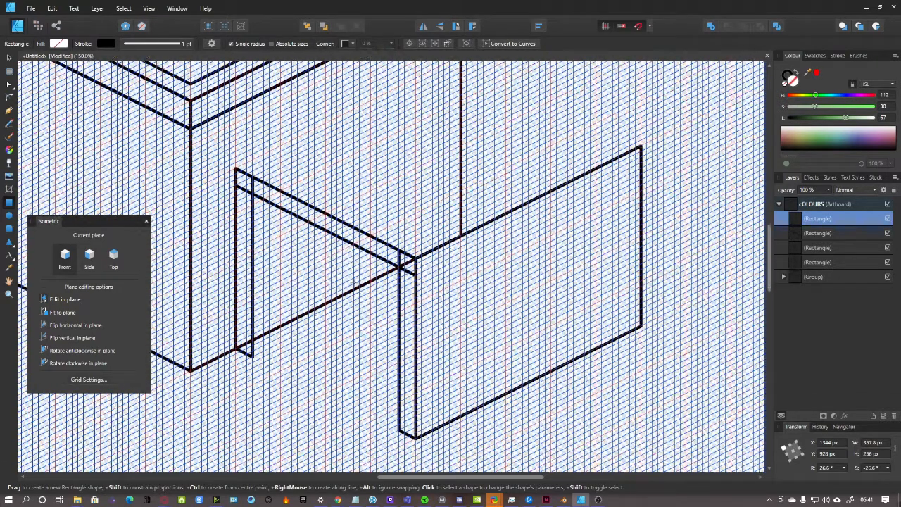
scroll(299, 356, down, 2)
scroll(298, 357, up, 2)
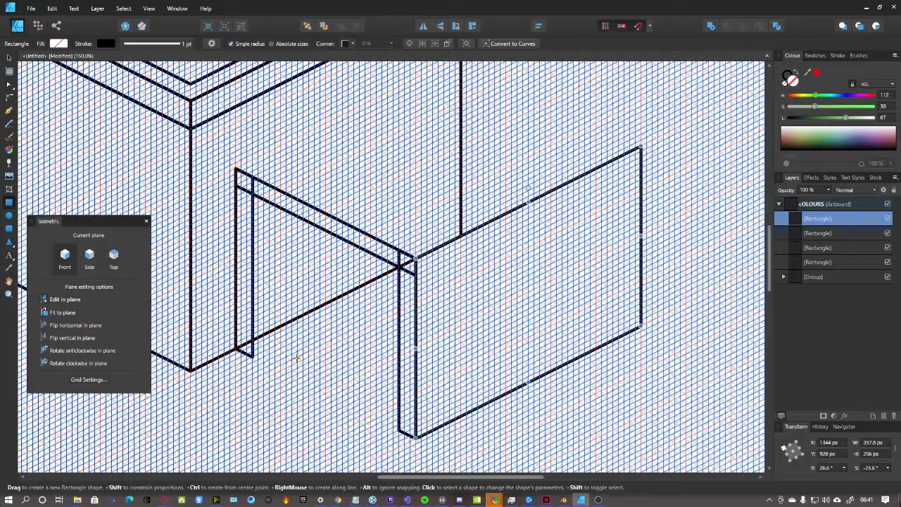
scroll(291, 363, down, 2)
scroll(292, 365, down, 2)
scroll(294, 367, up, 4)
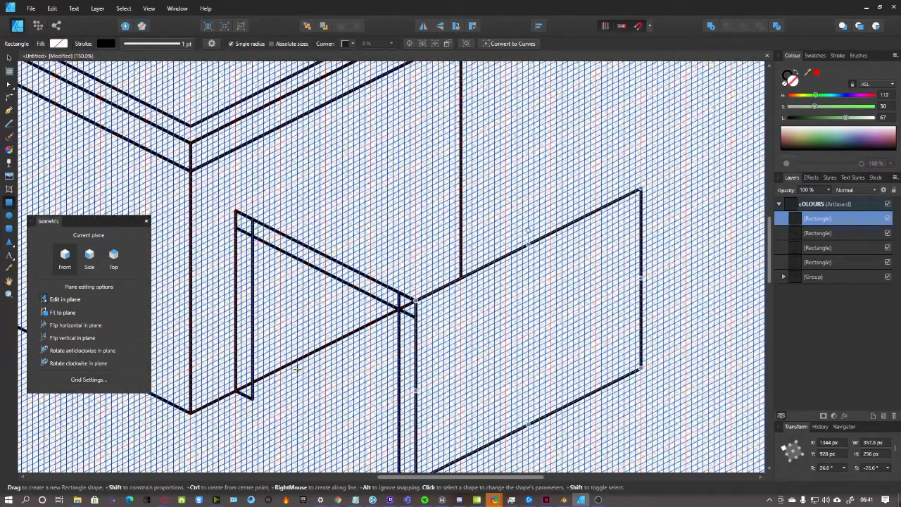
scroll(297, 367, down, 3)
scroll(298, 364, up, 6)
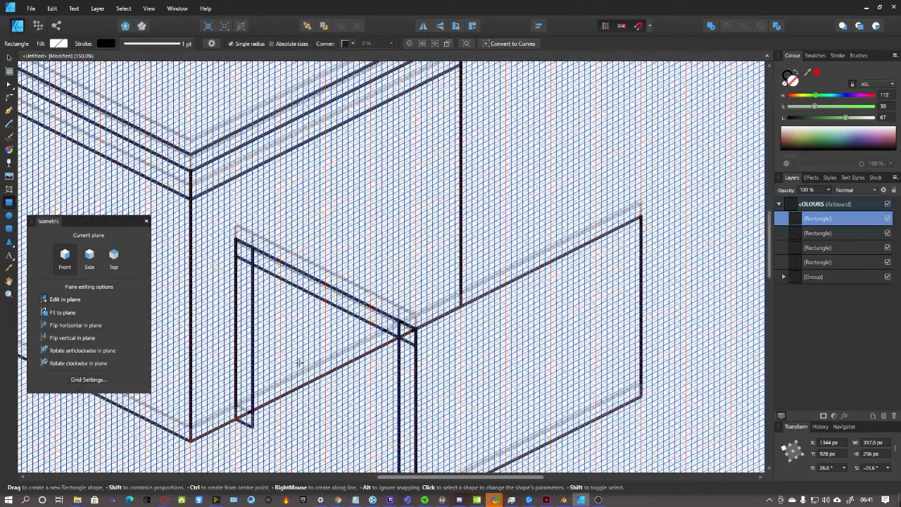
scroll(297, 362, down, 8)
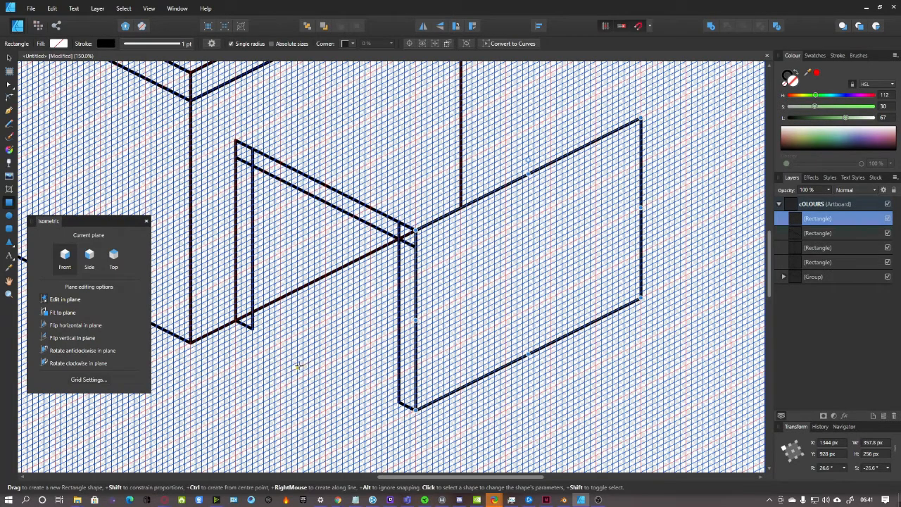
scroll(299, 366, up, 5)
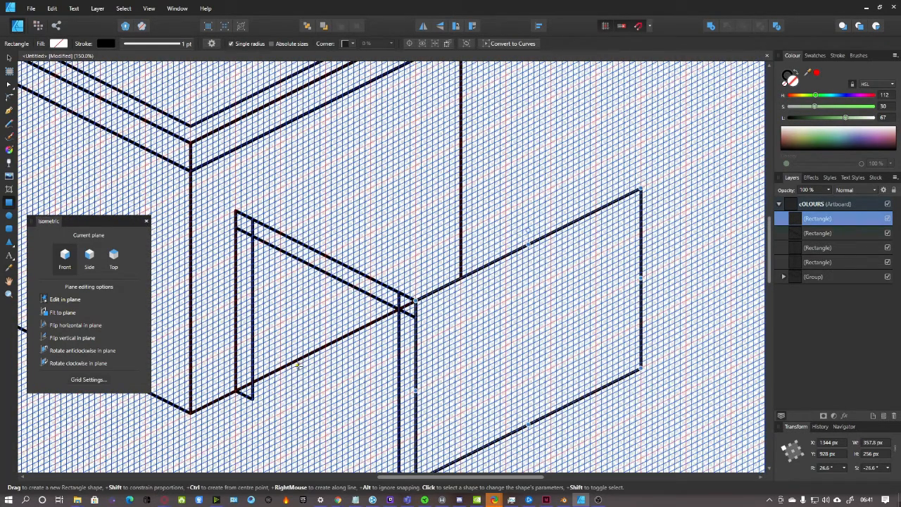
scroll(299, 365, down, 3)
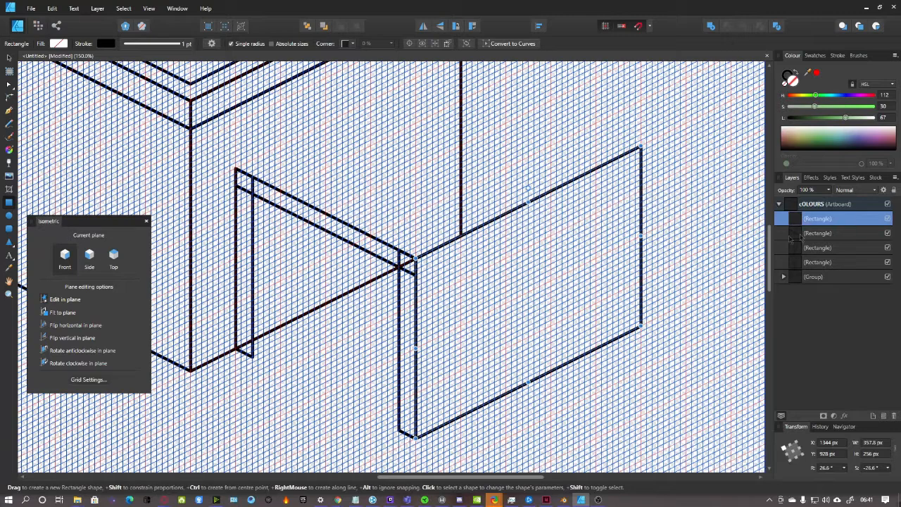
click(838, 203)
click(8, 243)
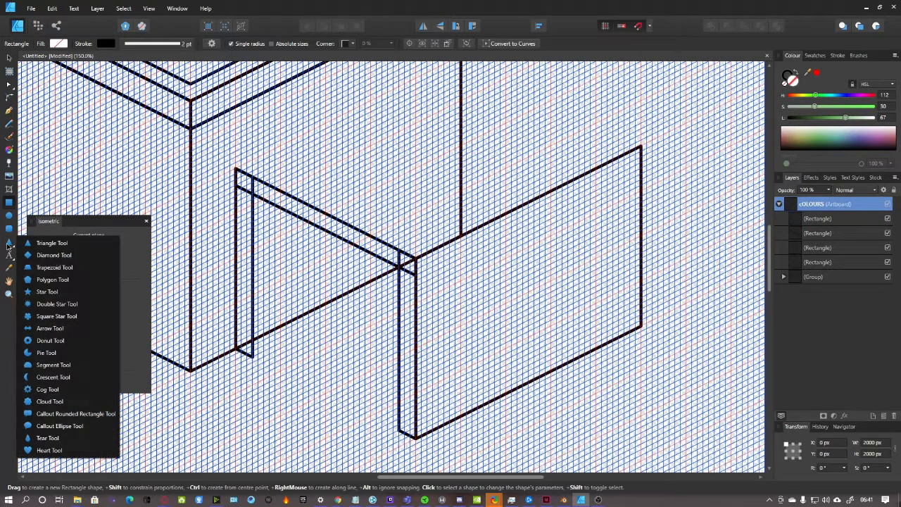
Draw a 286.2 × 168 px triangle on the Side isometric plane above the annex
click(83, 245)
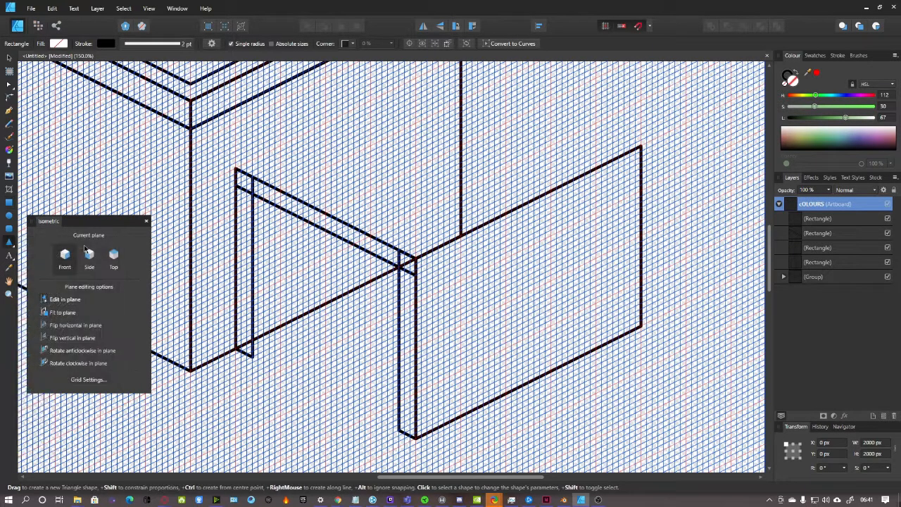
drag(292, 292, 348, 355)
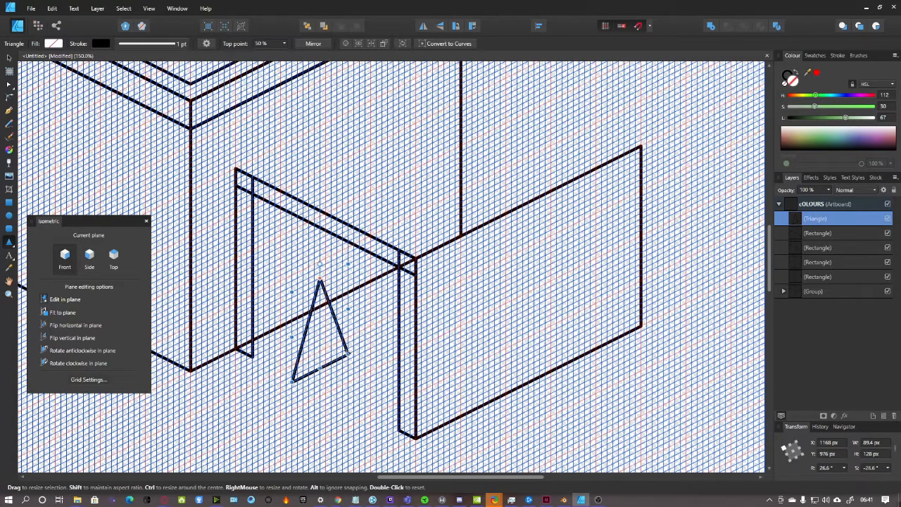
key(ctrl+z)
click(10, 243)
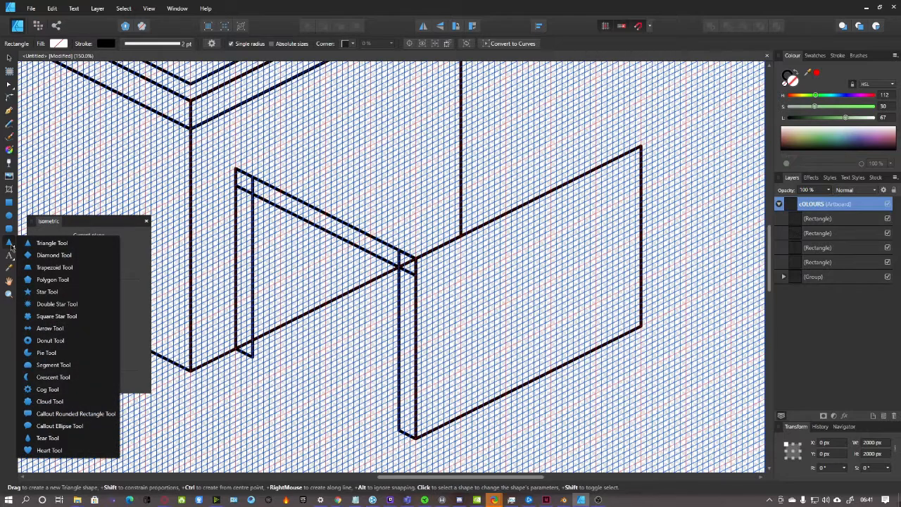
click(83, 249)
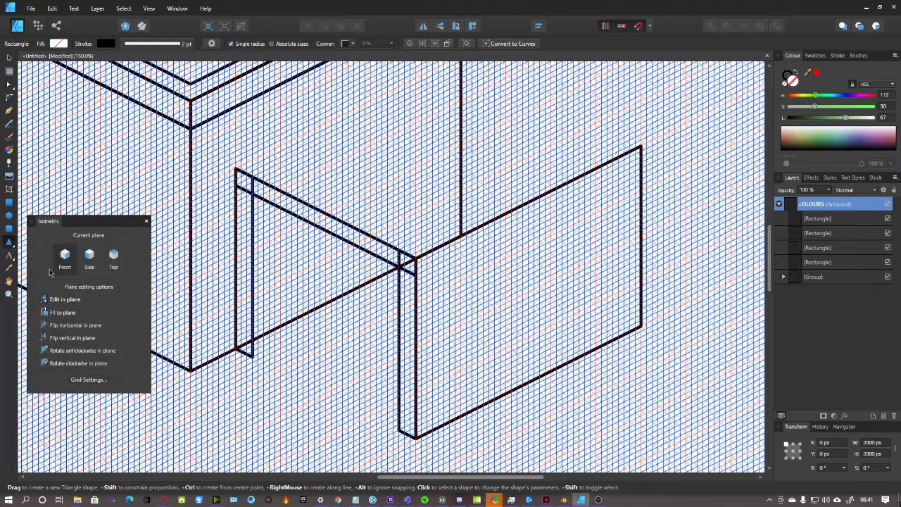
click(107, 255)
click(96, 258)
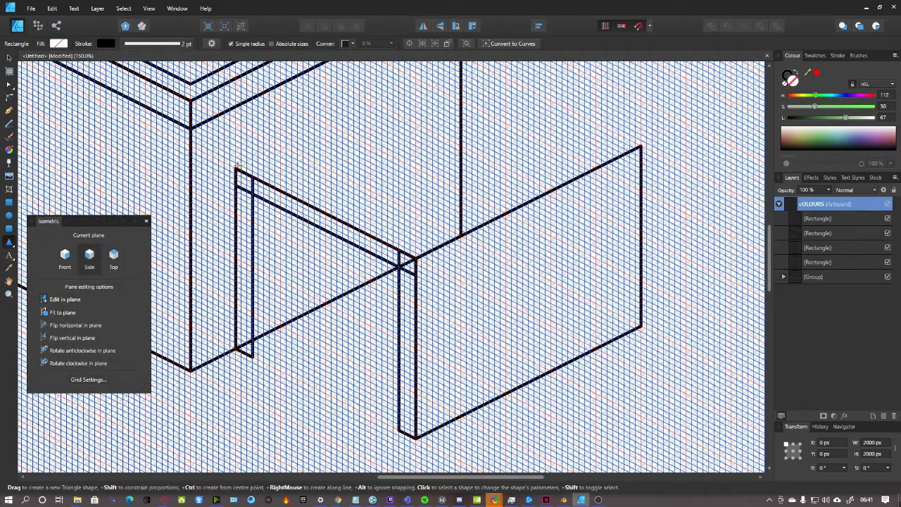
drag(237, 167, 416, 138)
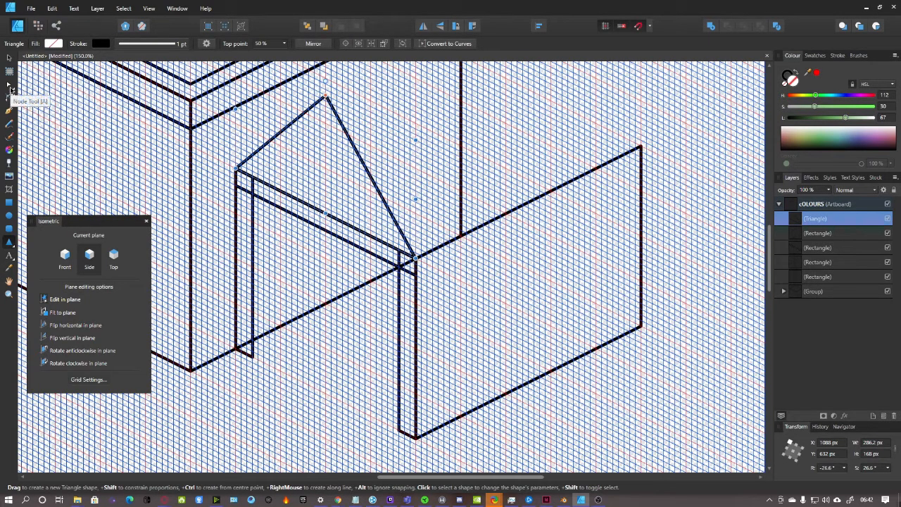
Slide the triangle's top point to 0%, giving a right-angled slope over its left edge
click(10, 84)
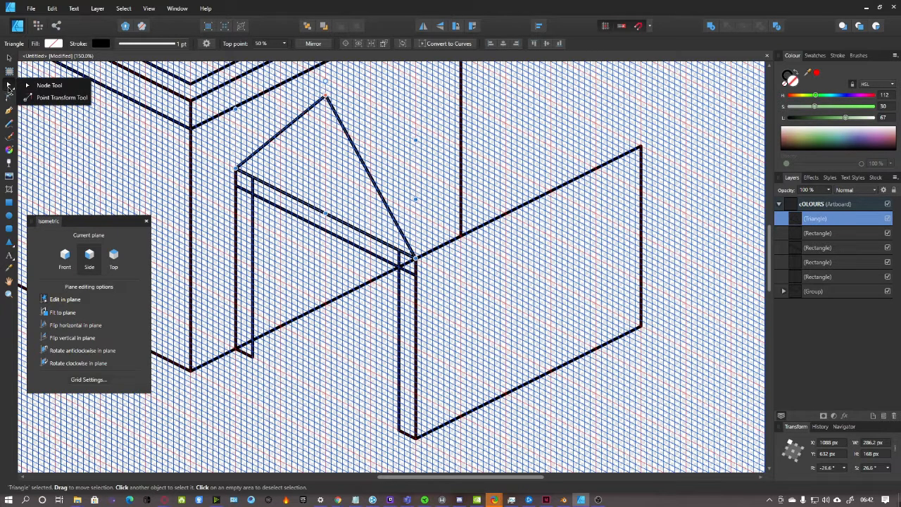
click(56, 96)
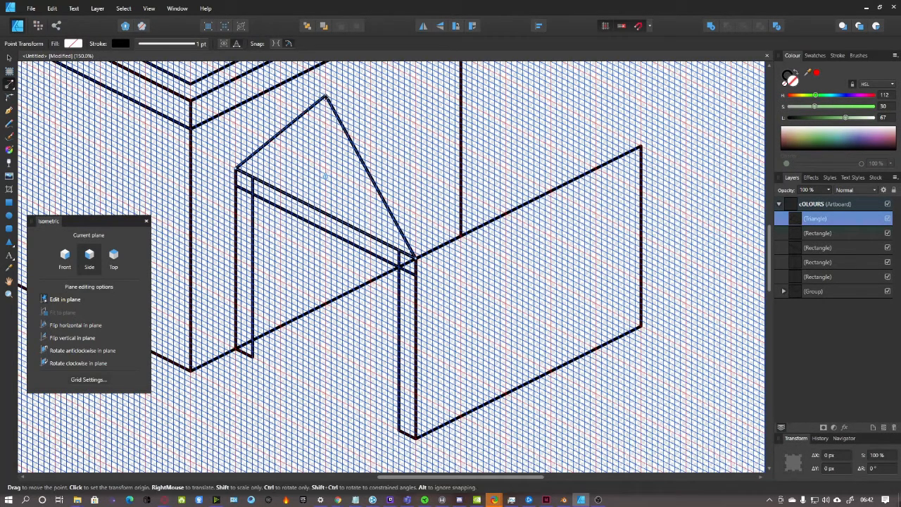
drag(486, 424, 676, 479)
scroll(393, 183, up, 3)
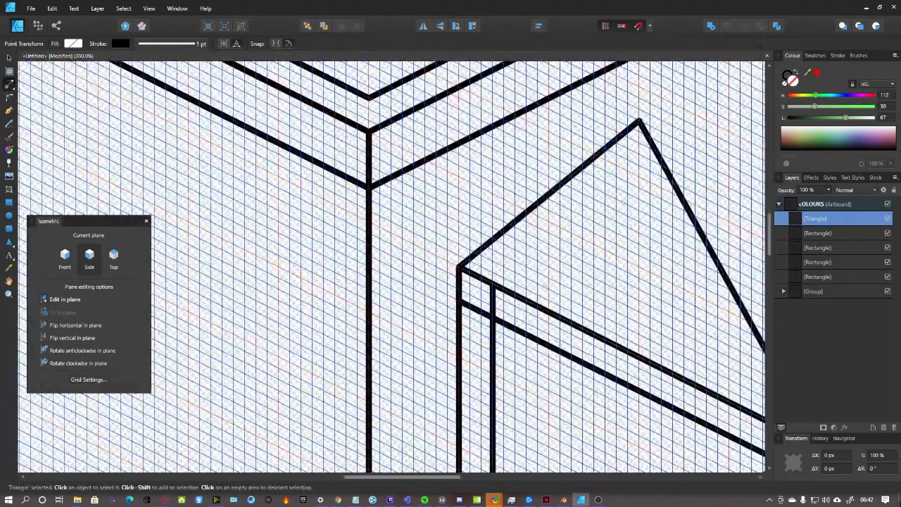
drag(640, 122, 616, 120)
key(ctrl+z)
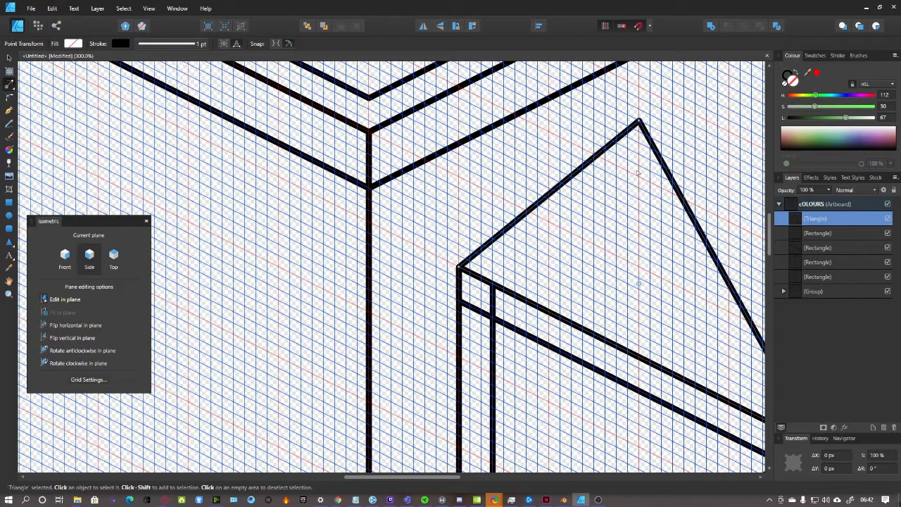
click(8, 84)
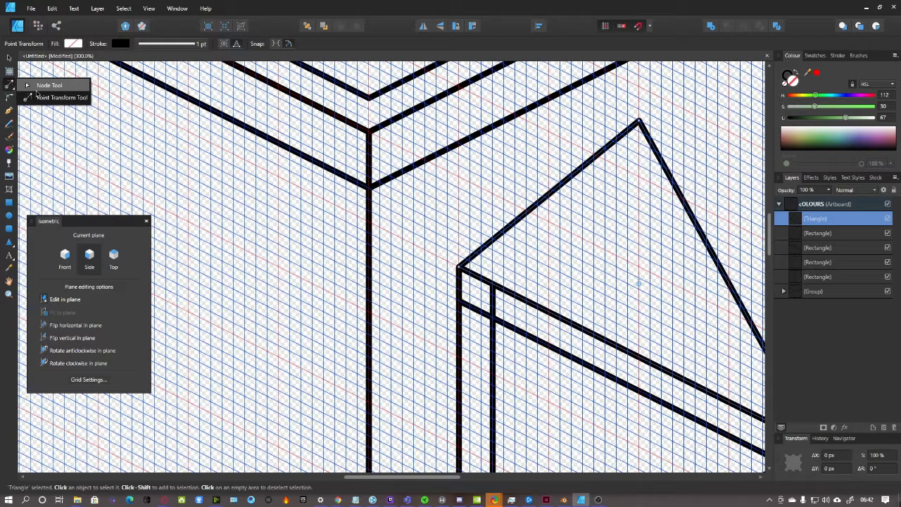
click(42, 88)
drag(639, 121, 507, 63)
drag(479, 105, 460, 103)
scroll(493, 143, up, 4)
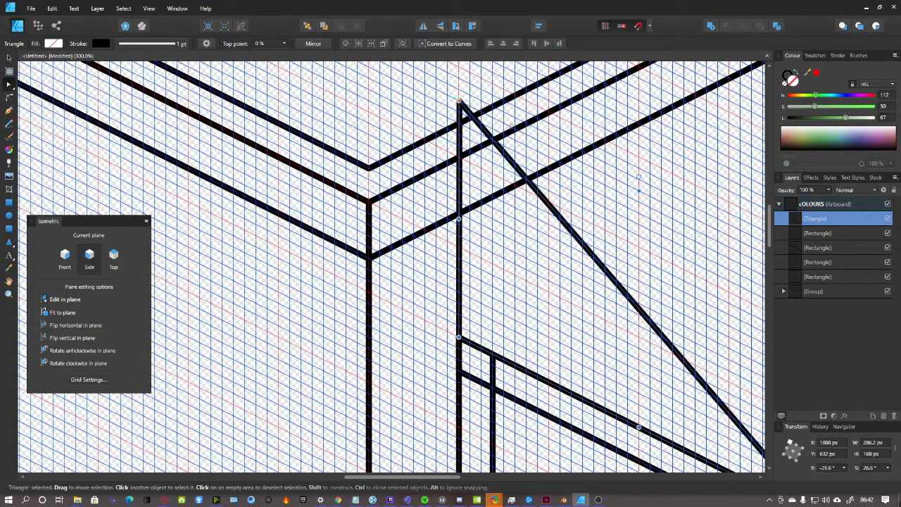
Flatten the sloping triangle to 88 px tall by lowering its top
key(ctrl+plus)
key(ctrl+minus)
key(ctrl+minus)
key(ctrl+minus)
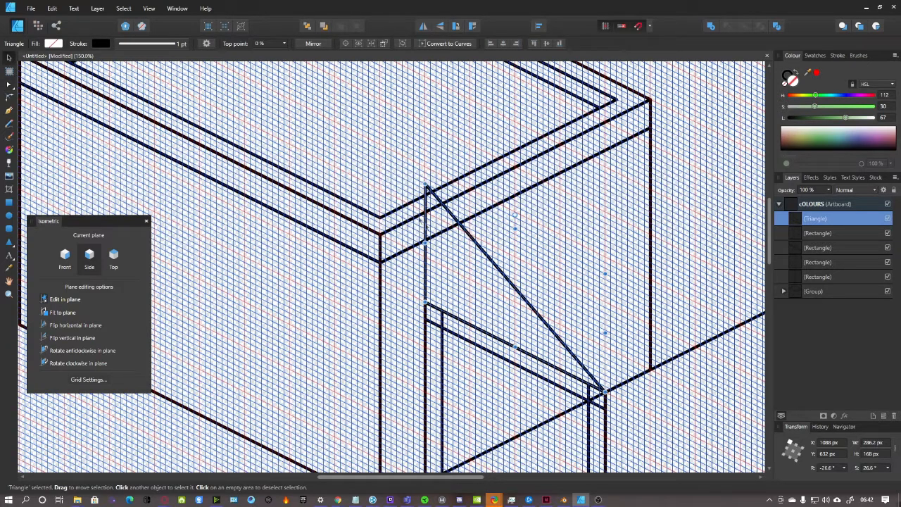
drag(515, 227, 515, 276)
scroll(545, 366, down, 2)
drag(451, 477, 523, 478)
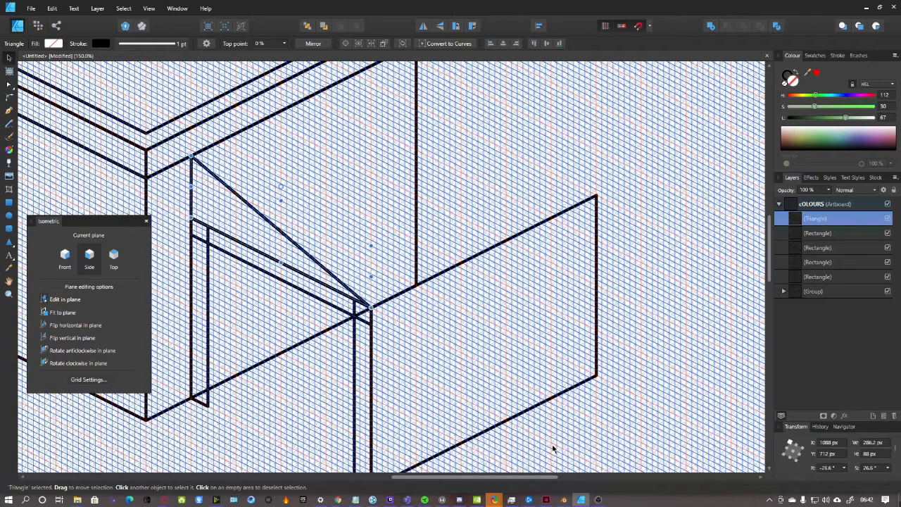
Duplicate the triangle and place the copy at the annex's far end
key(ctrl+j)
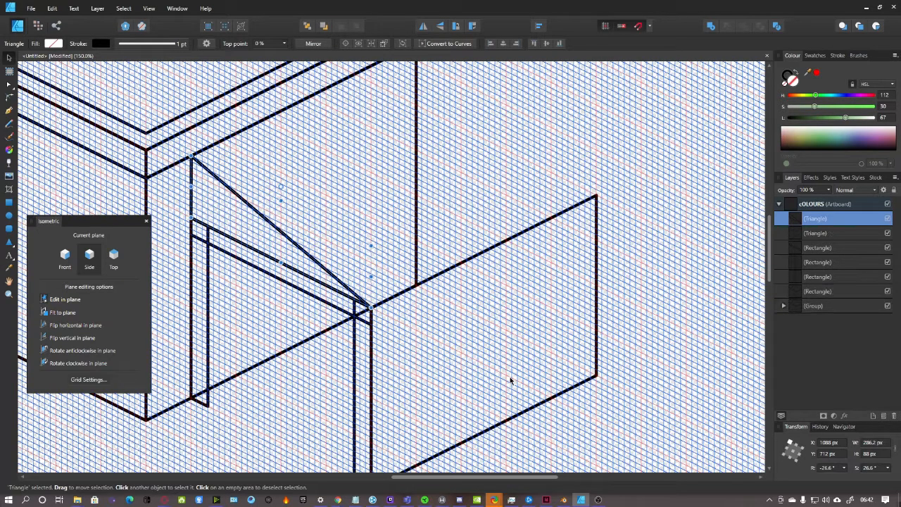
drag(259, 235, 485, 124)
click(635, 200)
scroll(635, 200, up, 2)
key(ctrl+minus)
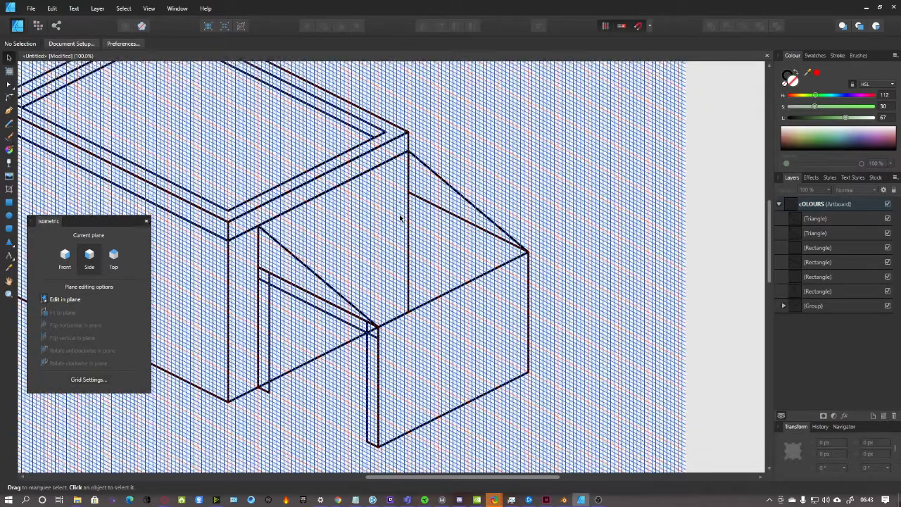
scroll(400, 219, up, 2)
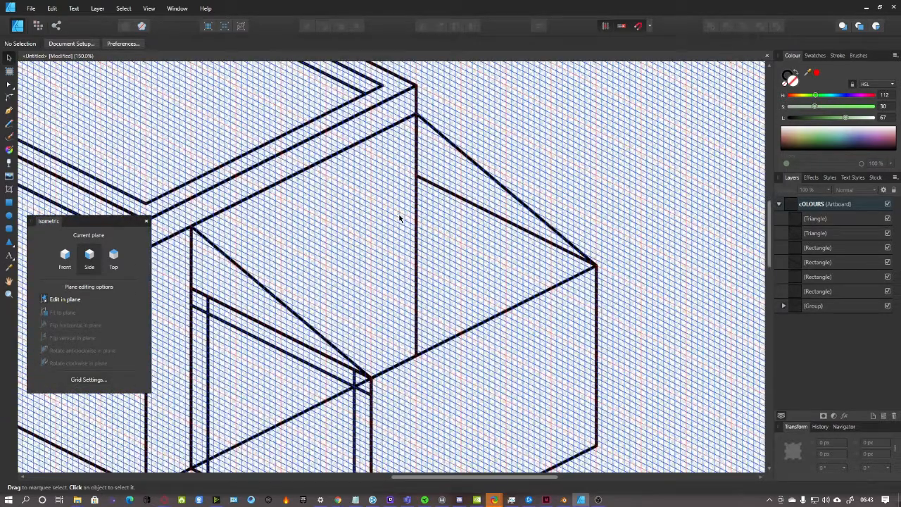
click(276, 310)
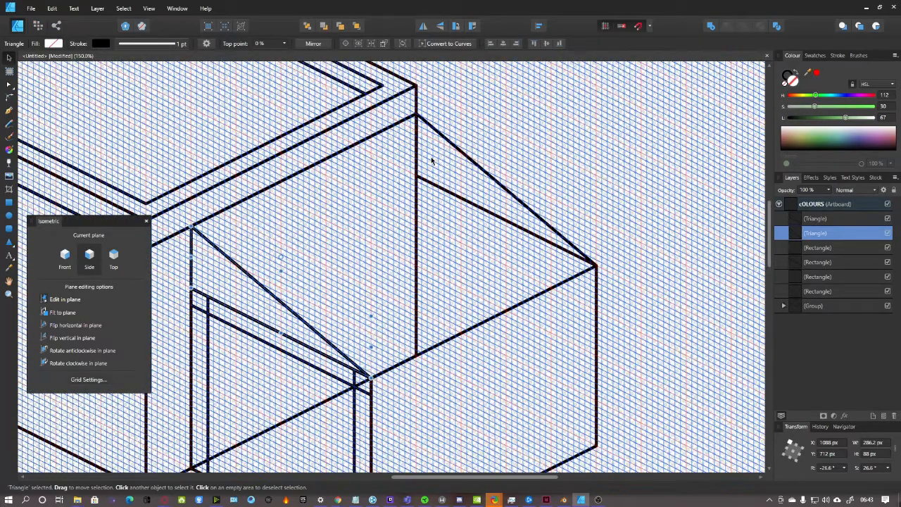
click(615, 163)
scroll(595, 184, down, 1)
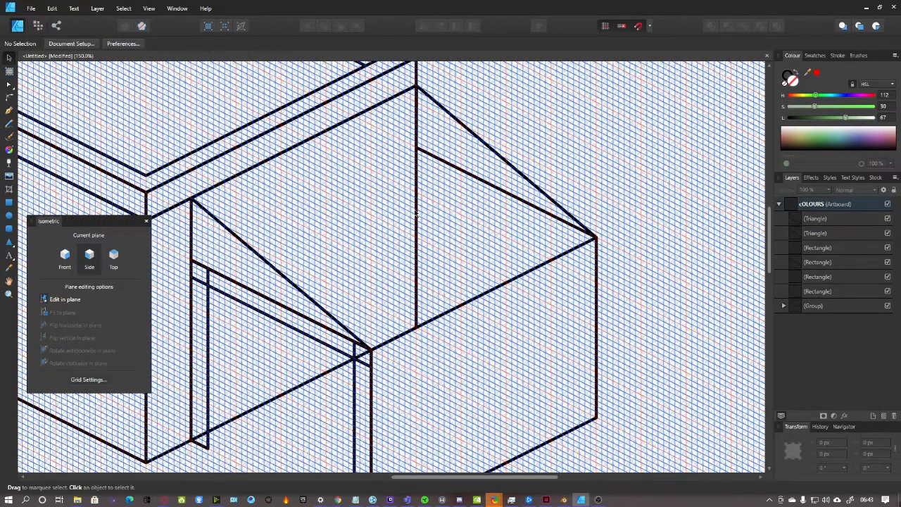
scroll(417, 213, down, 5)
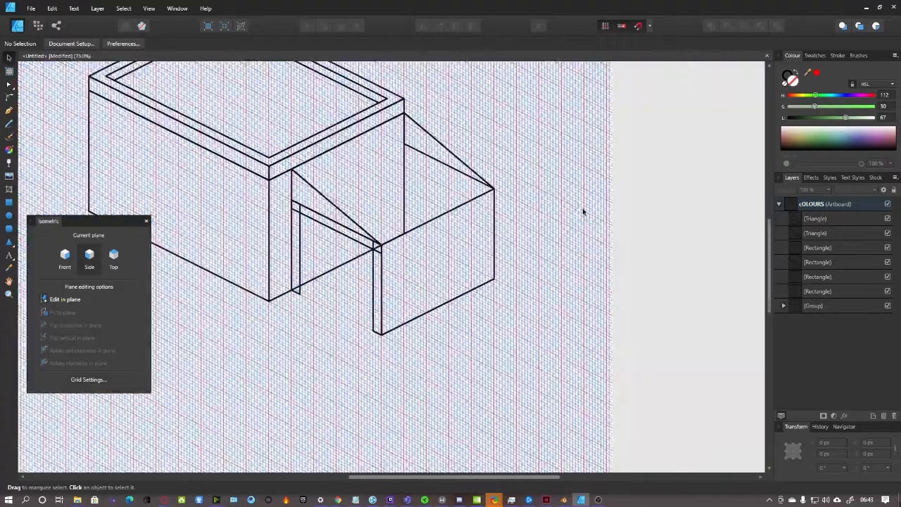
scroll(431, 222, down, 3)
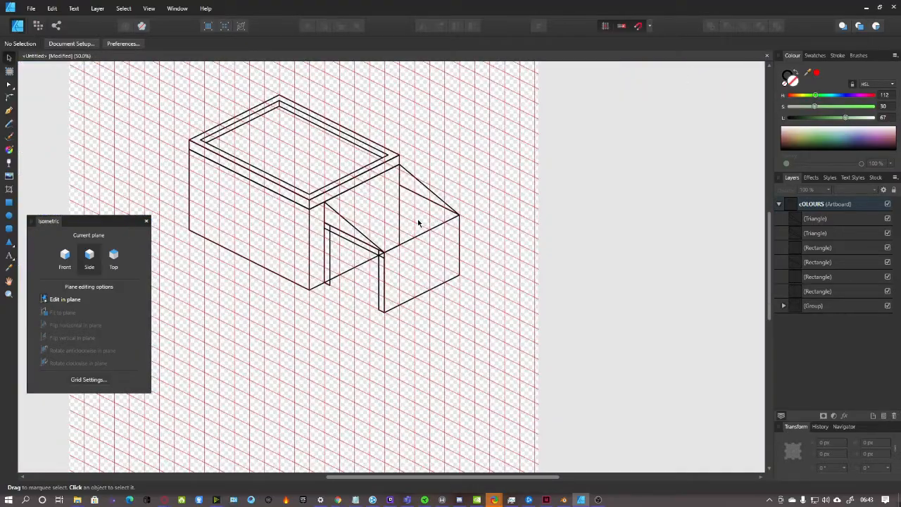
scroll(418, 223, up, 1)
scroll(362, 296, up, 8)
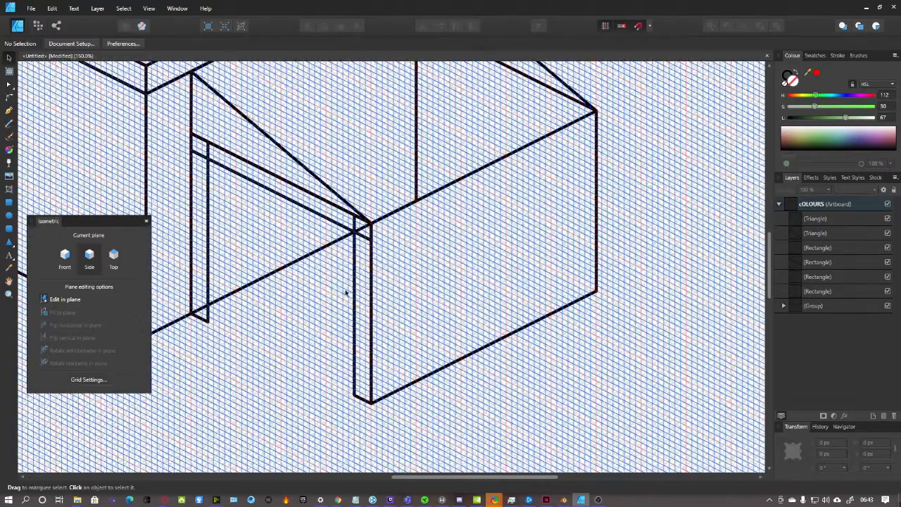
drag(450, 478, 390, 477)
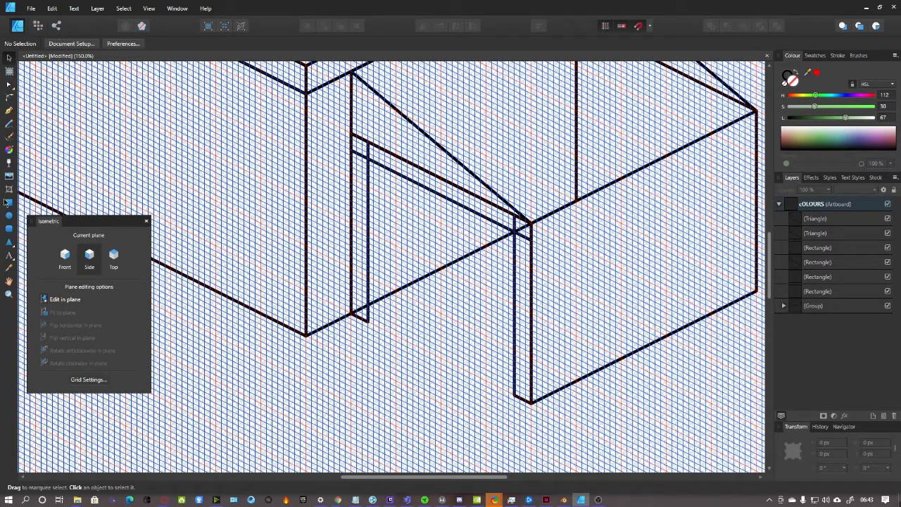
Pen a Front-plane line down the garage's left post and across to the opening's far corner
click(9, 110)
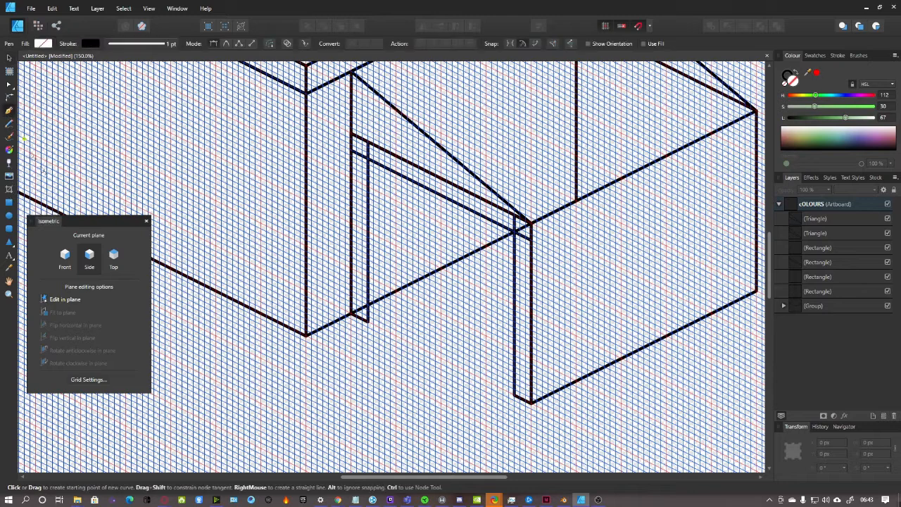
click(67, 257)
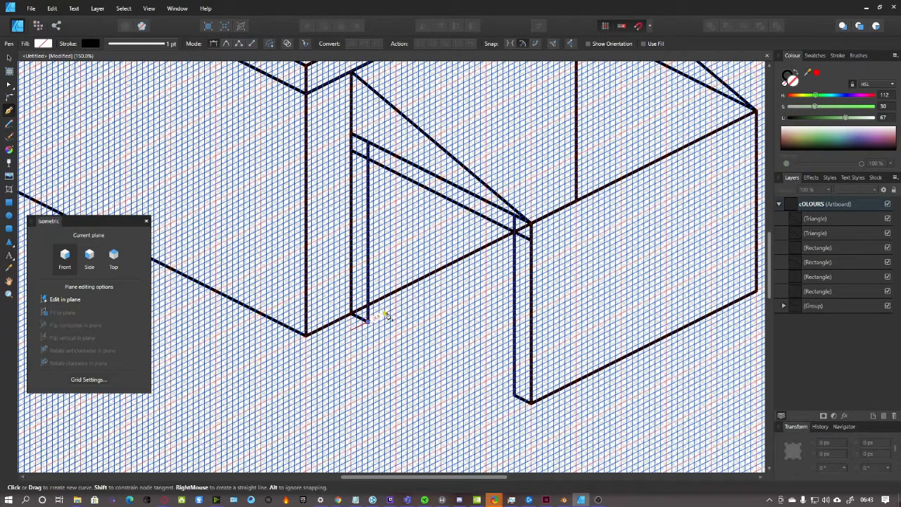
click(385, 316)
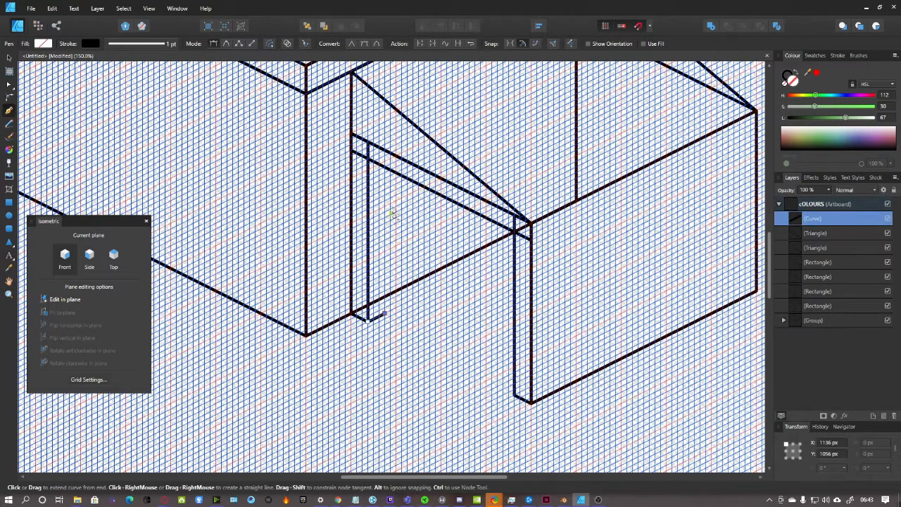
click(385, 166)
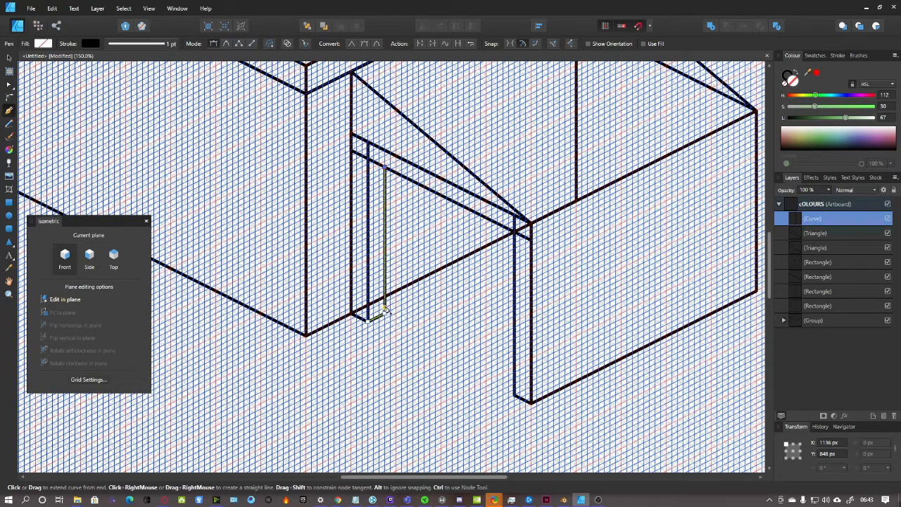
click(385, 304)
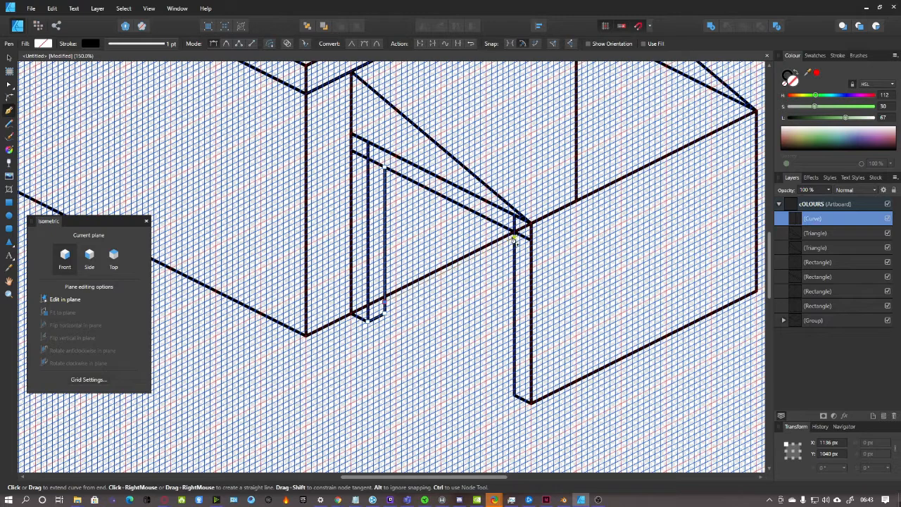
click(515, 238)
scroll(465, 298, down, 2)
scroll(465, 298, up, 1)
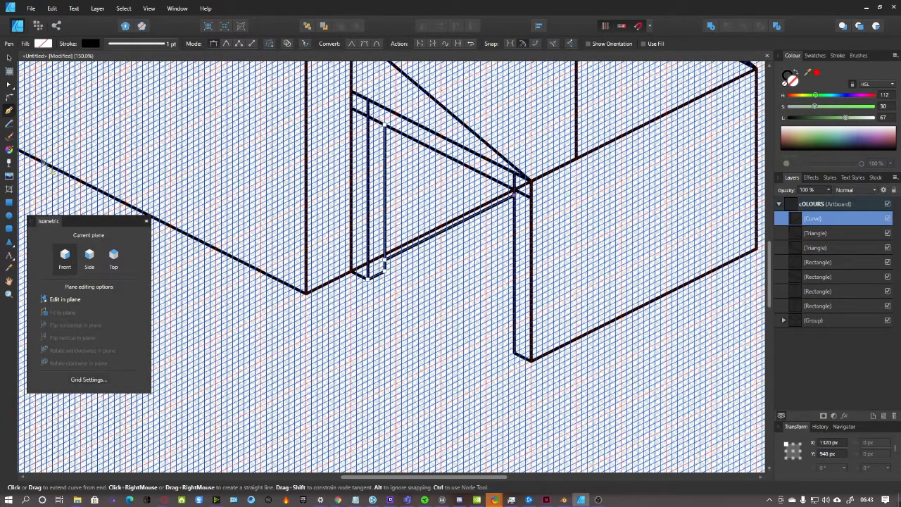
Draw a 223.6 × 168 px Side-plane rectangle spanning the garage opening
click(6, 202)
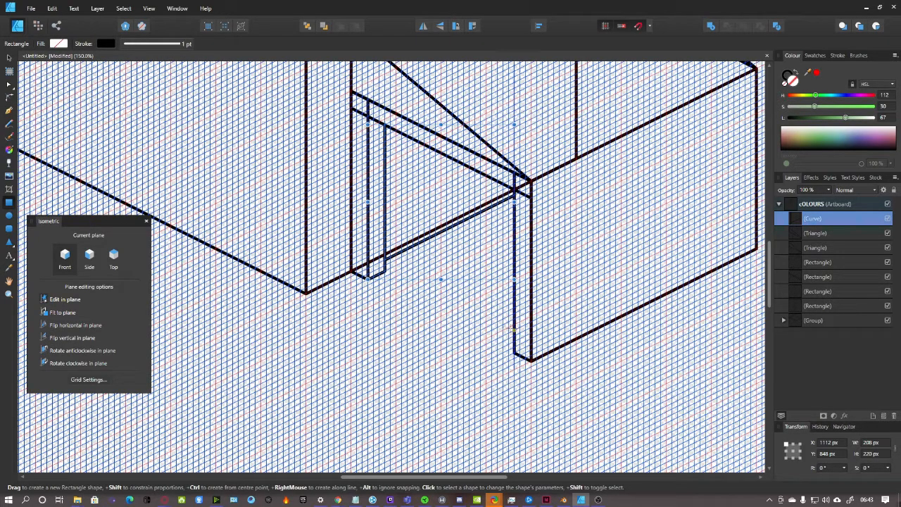
click(87, 259)
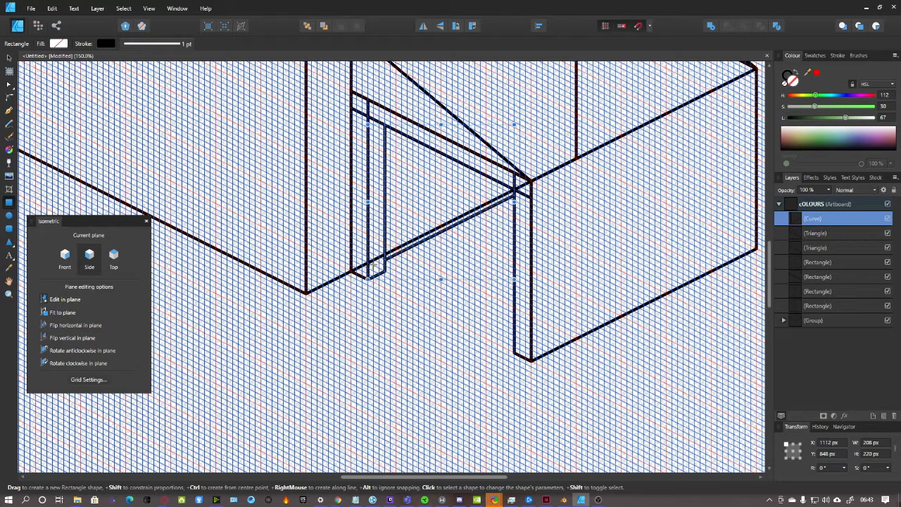
drag(373, 237, 516, 185)
Draw two tall window rectangles side by side on the long side wall
scroll(477, 232, up, 5)
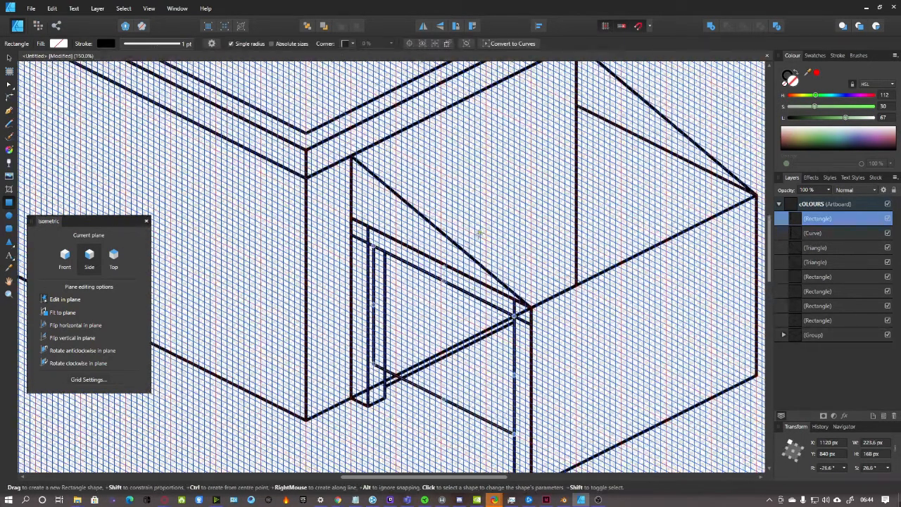
scroll(480, 234, down, 3)
drag(497, 479, 385, 478)
scroll(394, 423, up, 2)
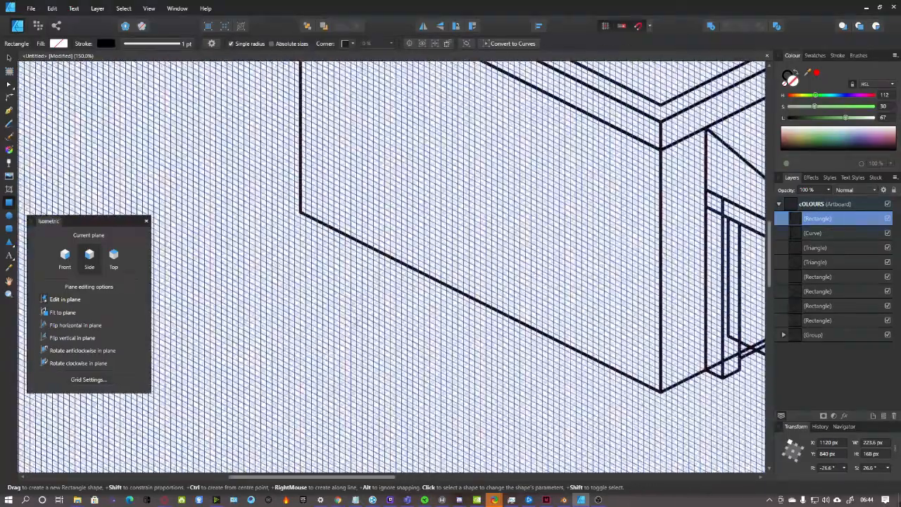
scroll(352, 316, up, 4)
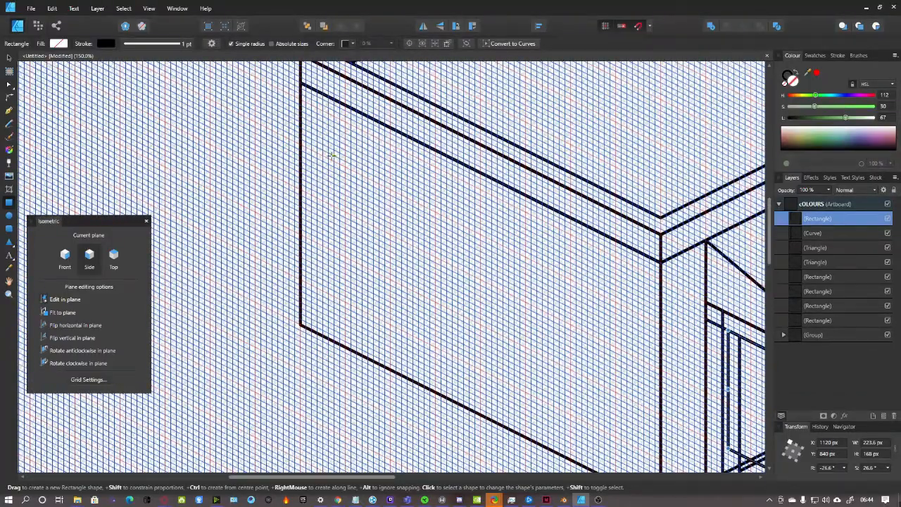
drag(317, 119, 391, 340)
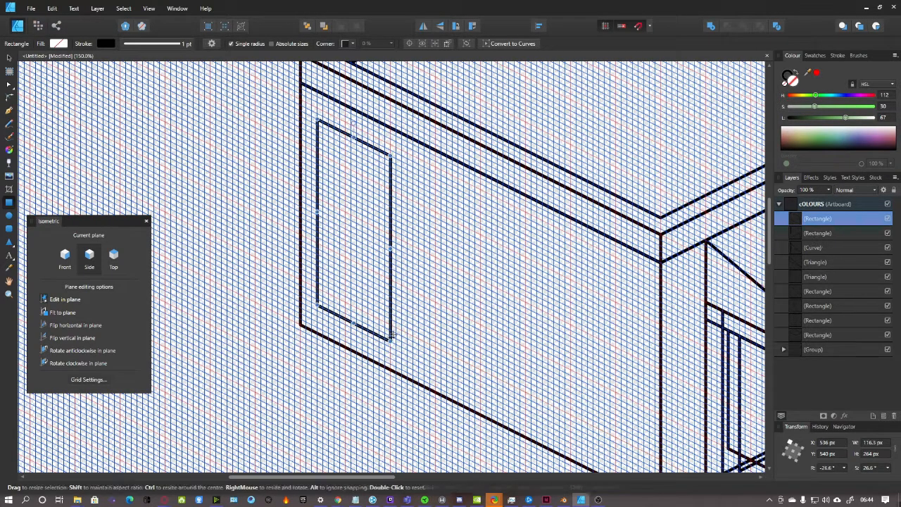
drag(401, 162, 481, 385)
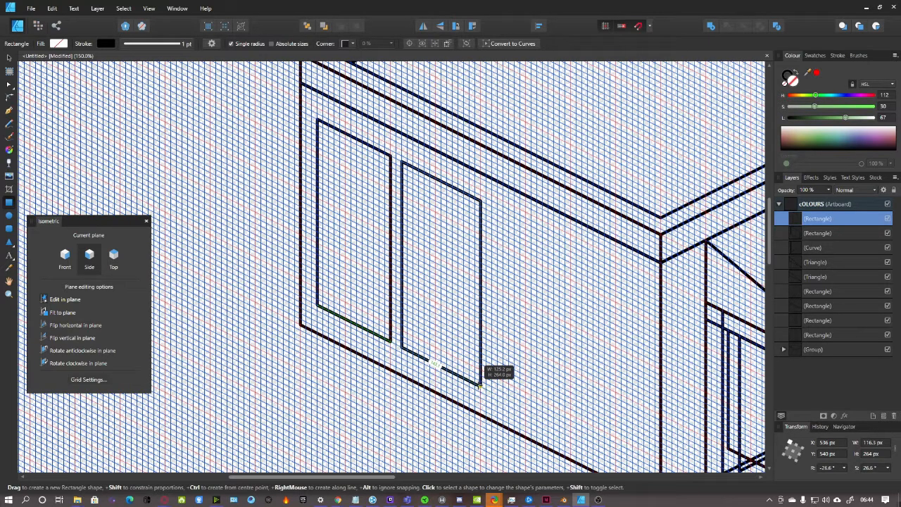
Add a 125.2 × 160 px door near the wall's right end, split by a vertical pen line
drag(481, 385, 481, 385)
scroll(620, 412, down, 3)
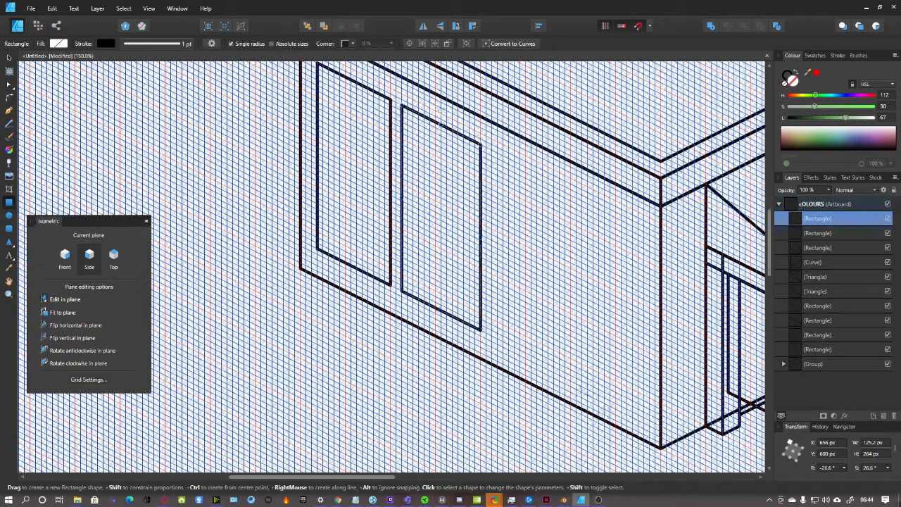
drag(649, 426, 572, 279)
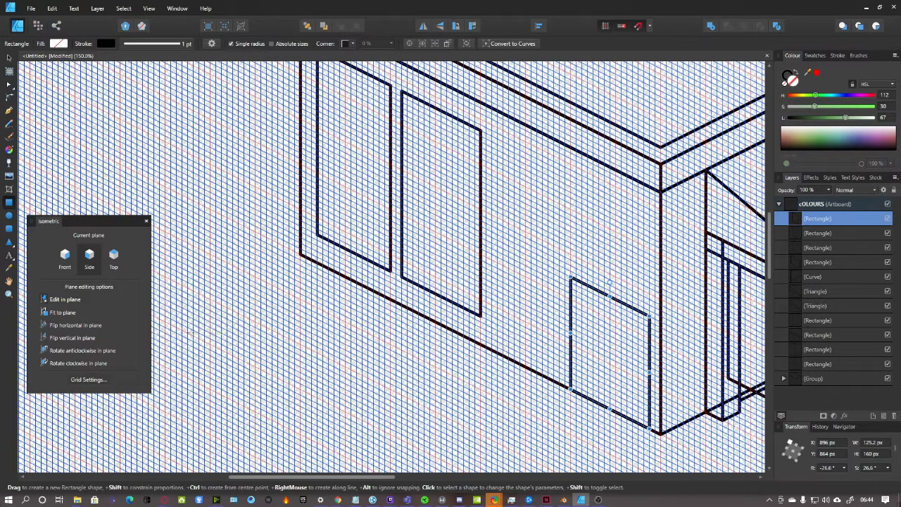
click(9, 111)
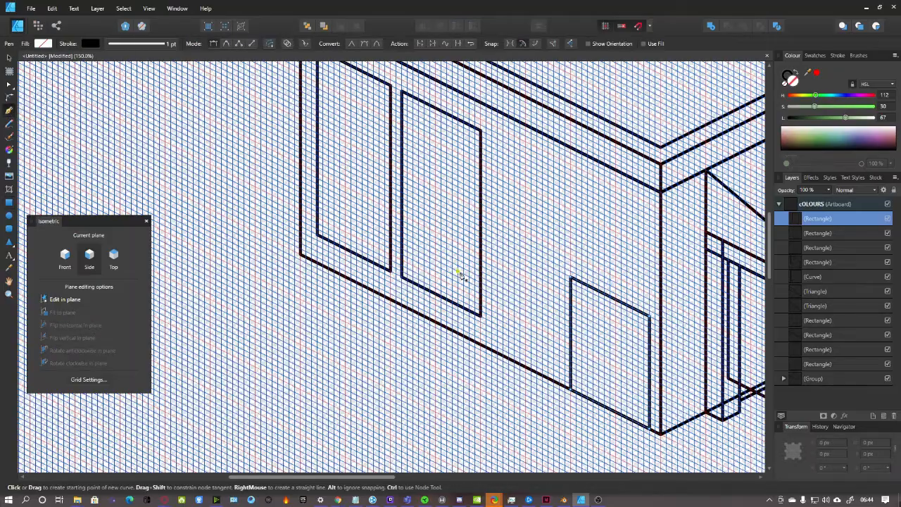
click(609, 298)
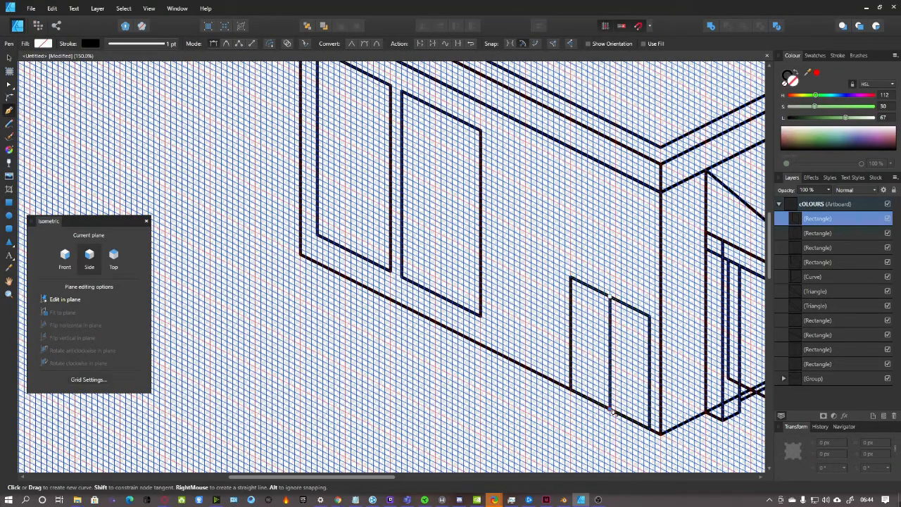
click(610, 407)
scroll(649, 384, down, 1)
scroll(651, 384, down, 2)
drag(380, 477, 471, 464)
scroll(493, 423, up, 3)
scroll(739, 293, down, 2)
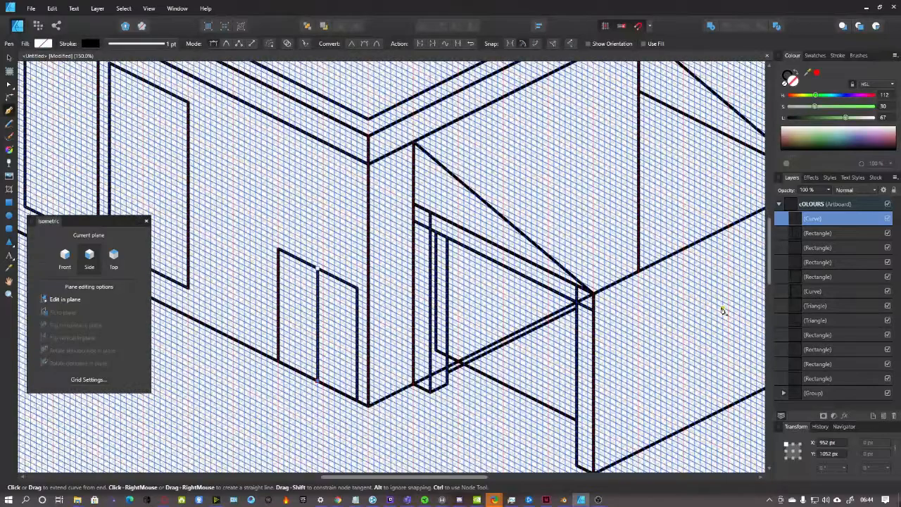
Zoom out and select all the drawn layers from the topmost curve down
key(ctrl+minus)
click(822, 220)
click(793, 221)
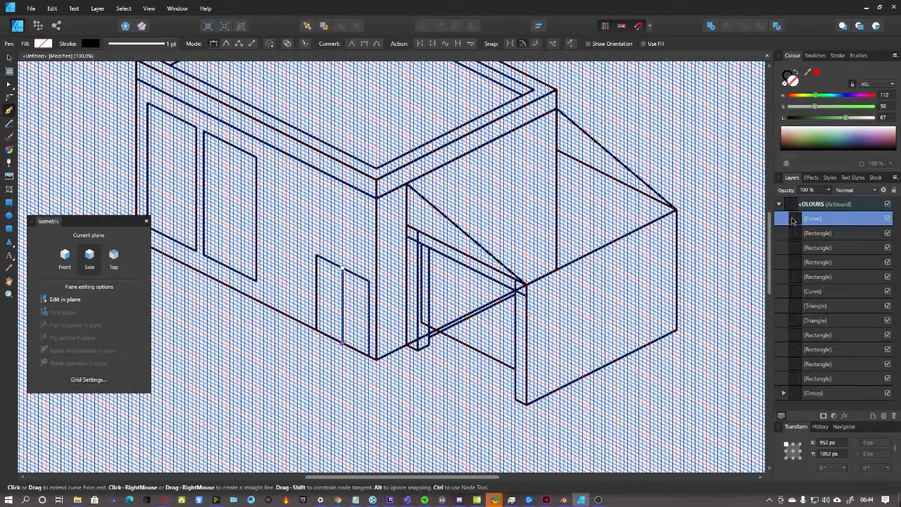
shift+click(825, 395)
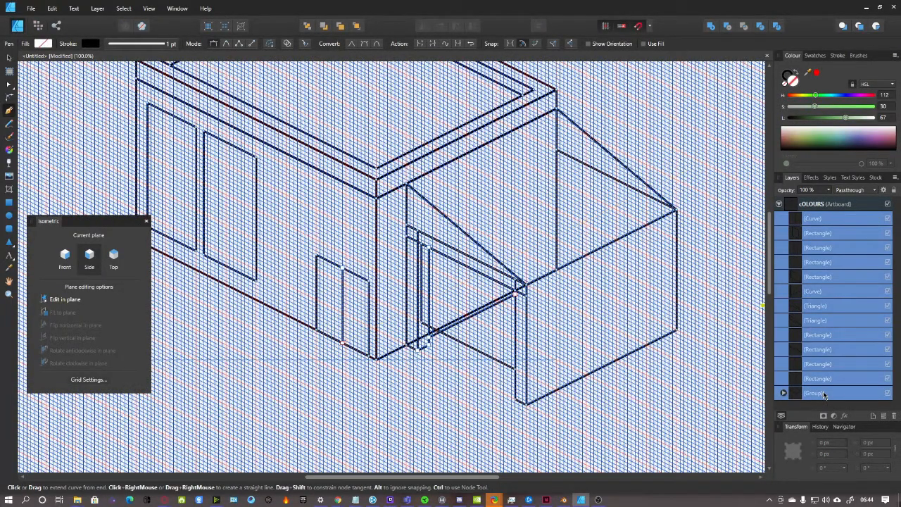
Group the drawn layers and fade the group to 44% opacity as a sketch
key(ctrl+g)
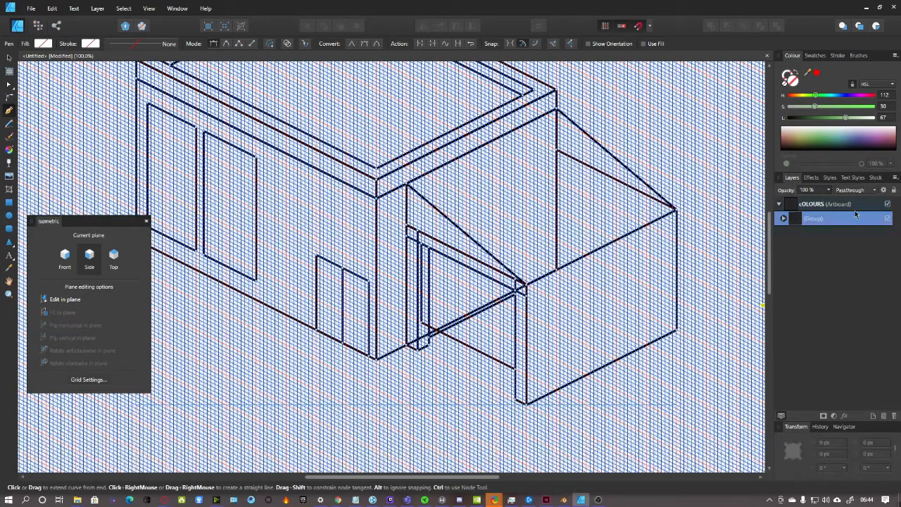
click(829, 191)
drag(828, 200, 790, 203)
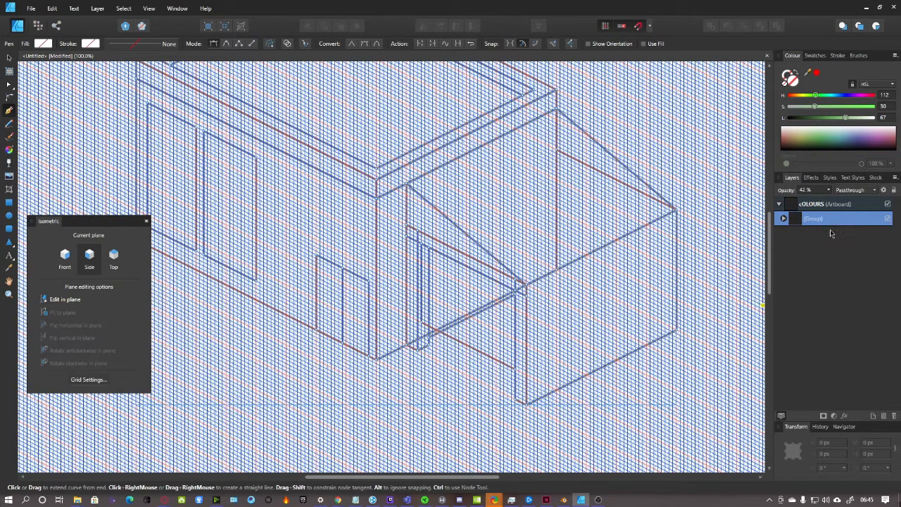
click(820, 204)
scroll(412, 263, up, 5)
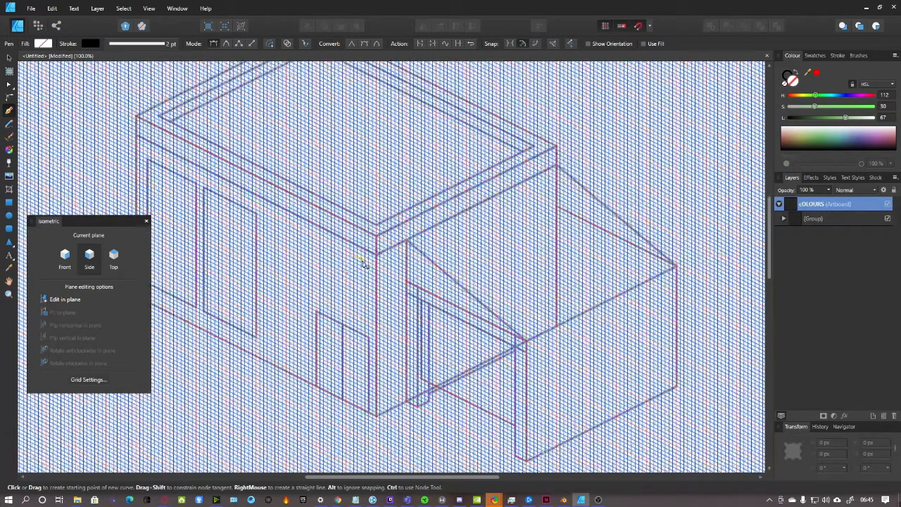
scroll(412, 263, down, 3)
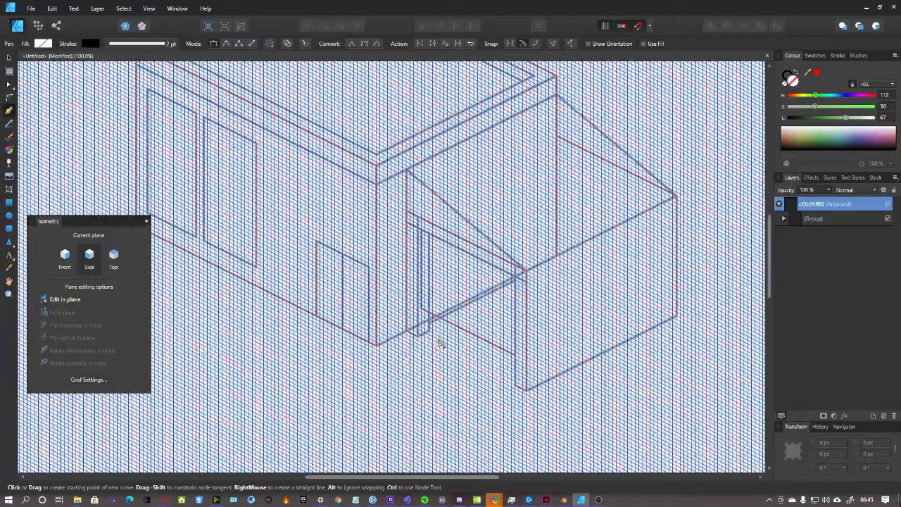
drag(476, 479, 445, 479)
scroll(443, 338, up, 5)
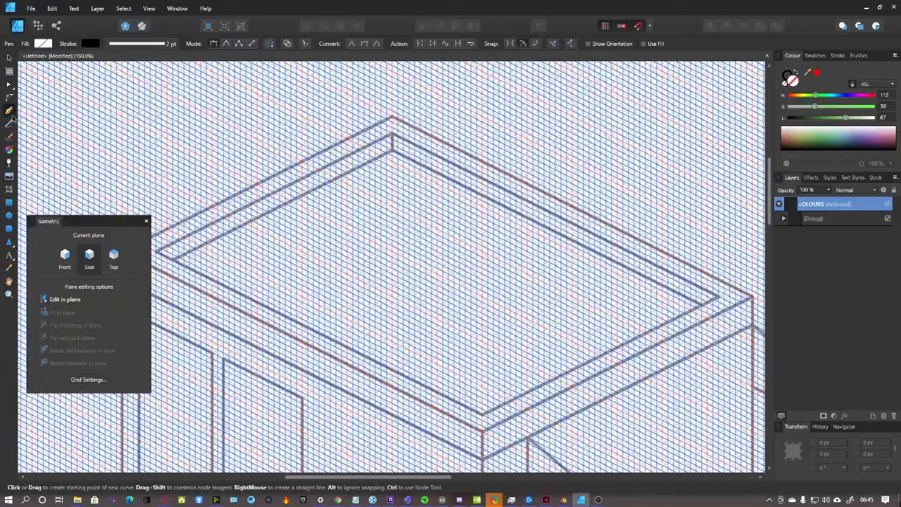
scroll(390, 159, up, 2)
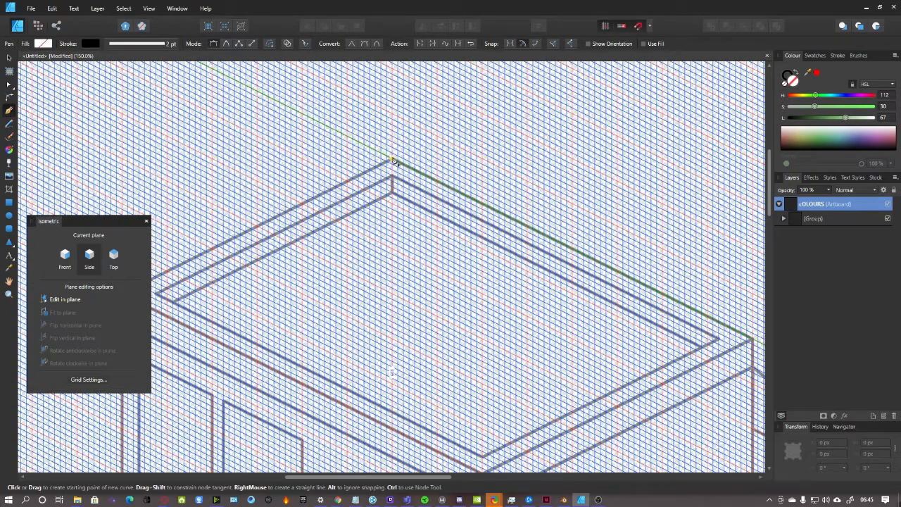
Trace the roof's outer edge as a closed Top-plane outline through its four corners
click(116, 260)
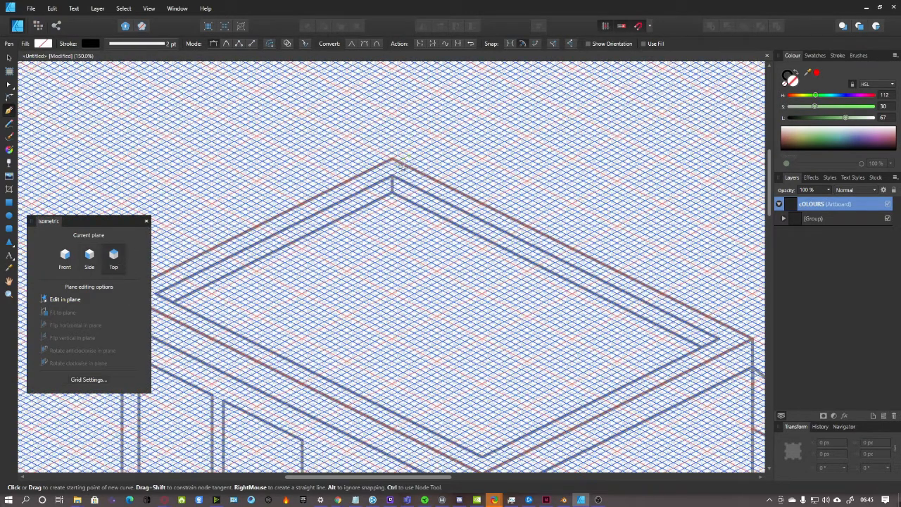
click(392, 159)
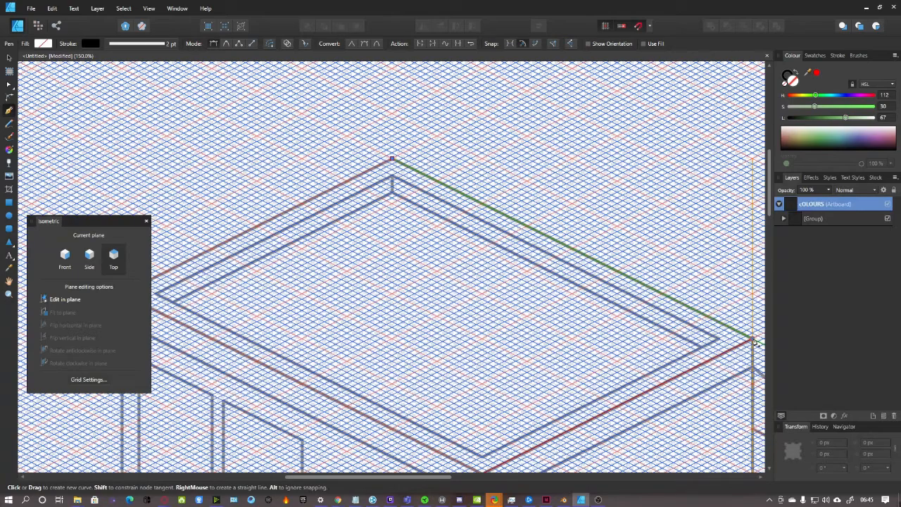
click(750, 339)
scroll(669, 376, down, 5)
click(482, 361)
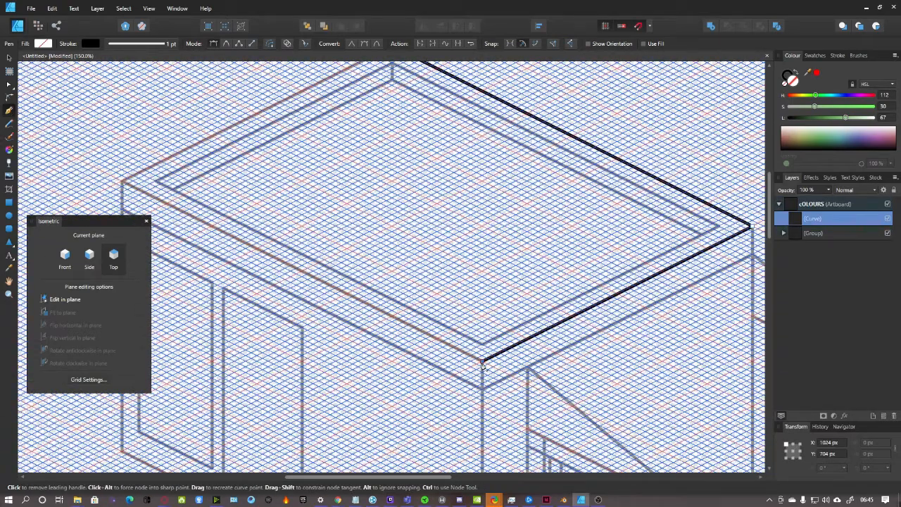
click(122, 182)
scroll(122, 182, up, 3)
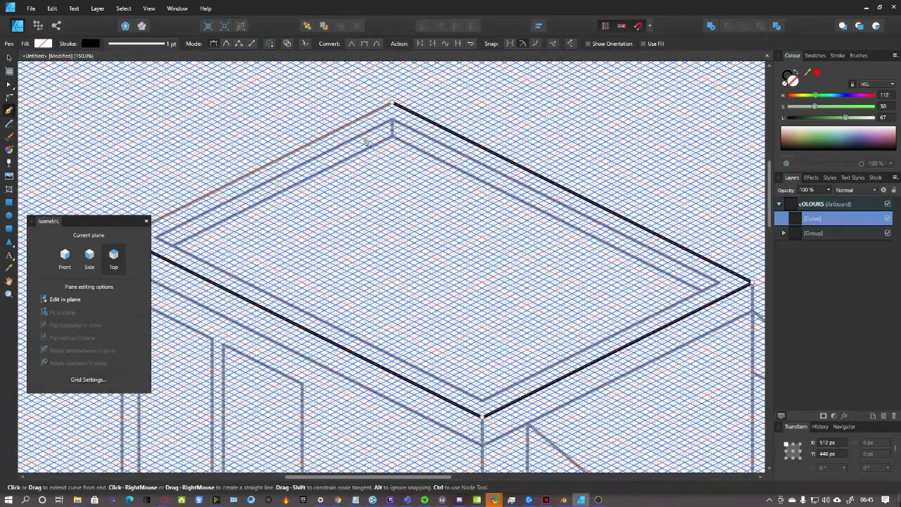
click(392, 104)
Trace the roof's inner rim as a closed outline through its four corners
click(392, 121)
click(718, 282)
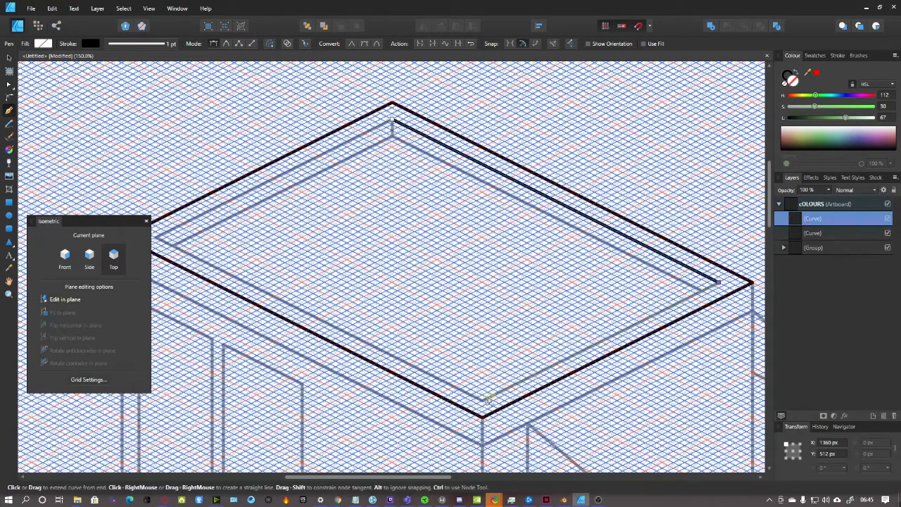
click(482, 400)
drag(440, 478, 412, 479)
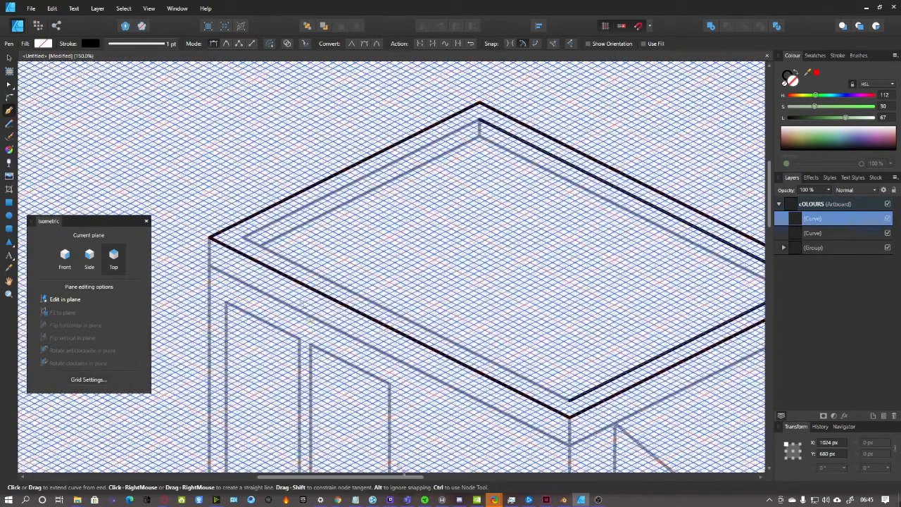
click(243, 238)
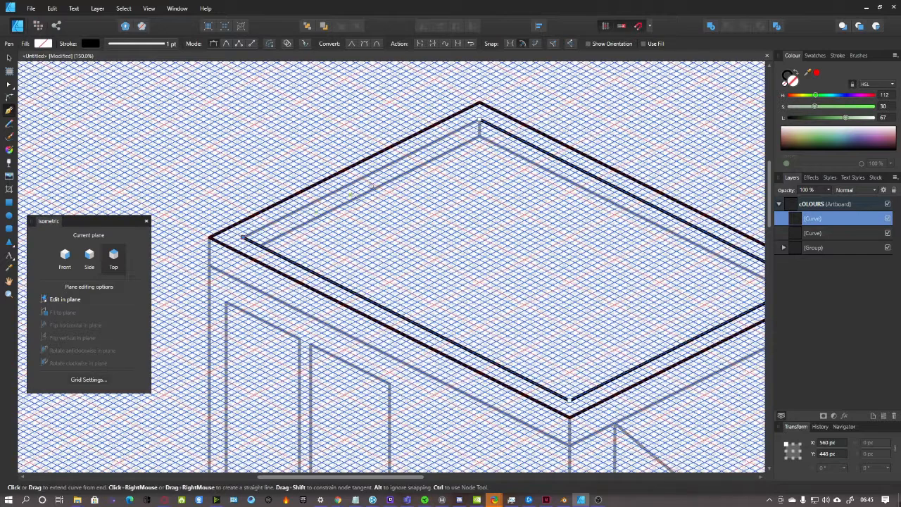
click(479, 124)
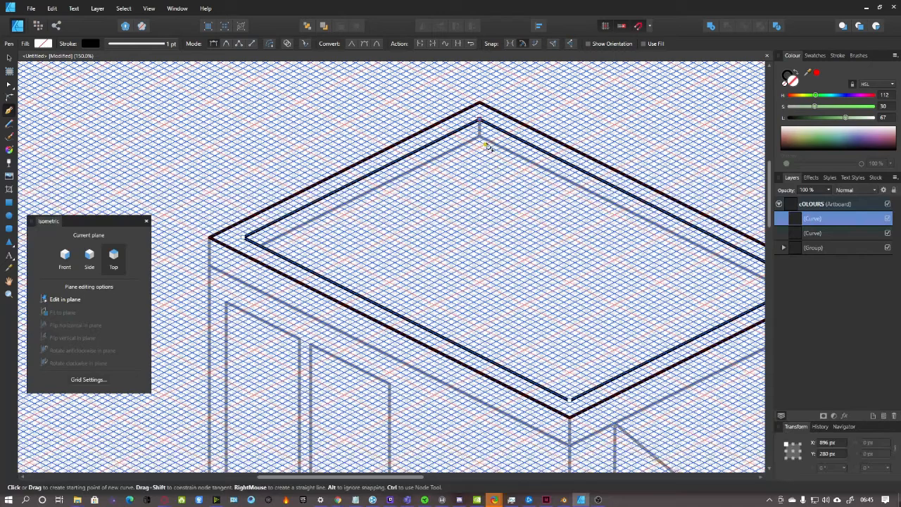
Undo two misplaced rim lines and begin a fresh short line at the roof's top corner
click(480, 124)
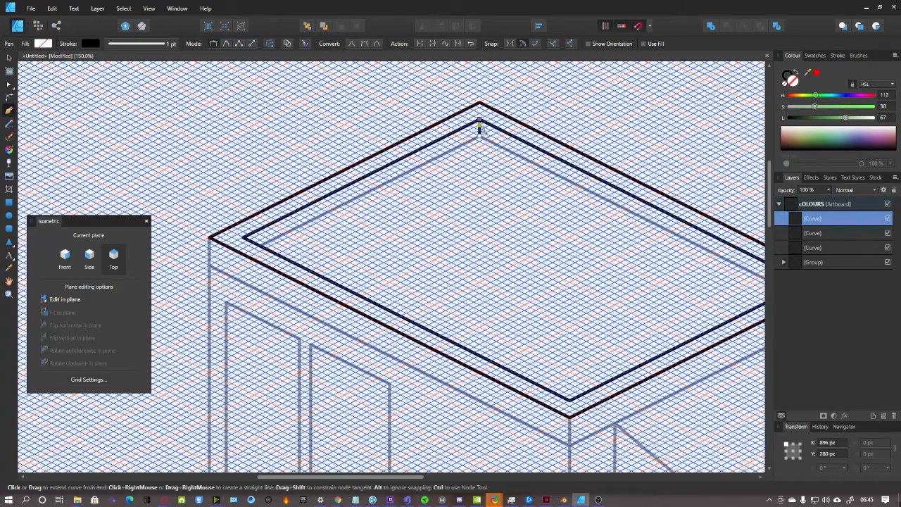
scroll(490, 232, down, 3)
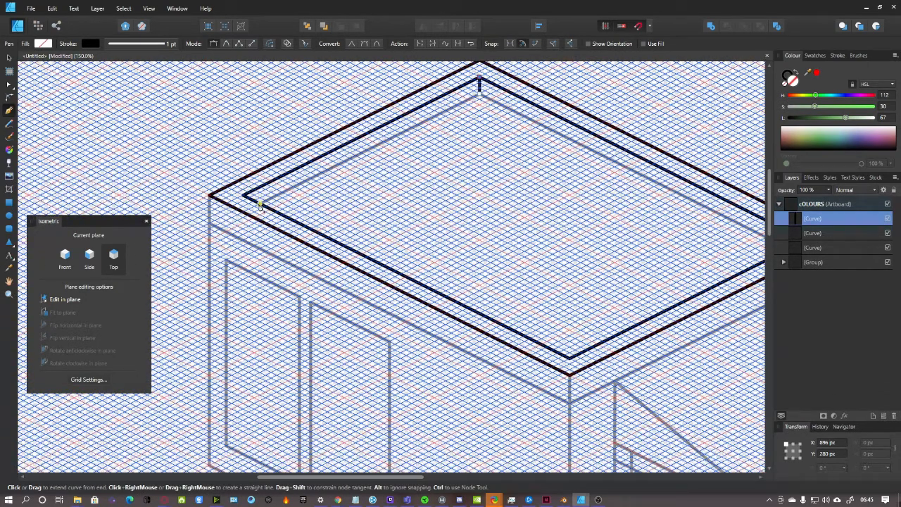
click(260, 205)
key(ctrl+z)
click(242, 121)
key(ctrl+z)
click(10, 59)
click(9, 110)
click(840, 206)
click(479, 96)
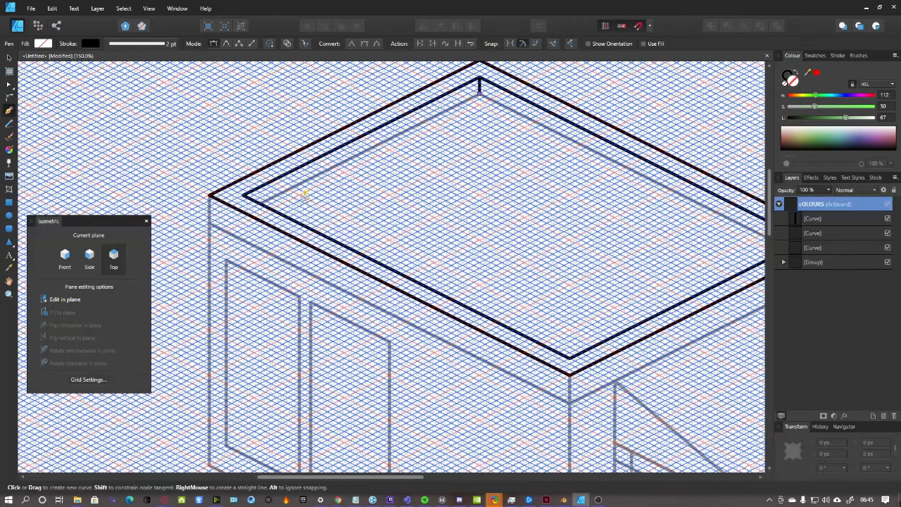
Finish short lines to the inner rim corners and start a vertical edge at the right roof corner
click(260, 202)
drag(406, 481, 443, 481)
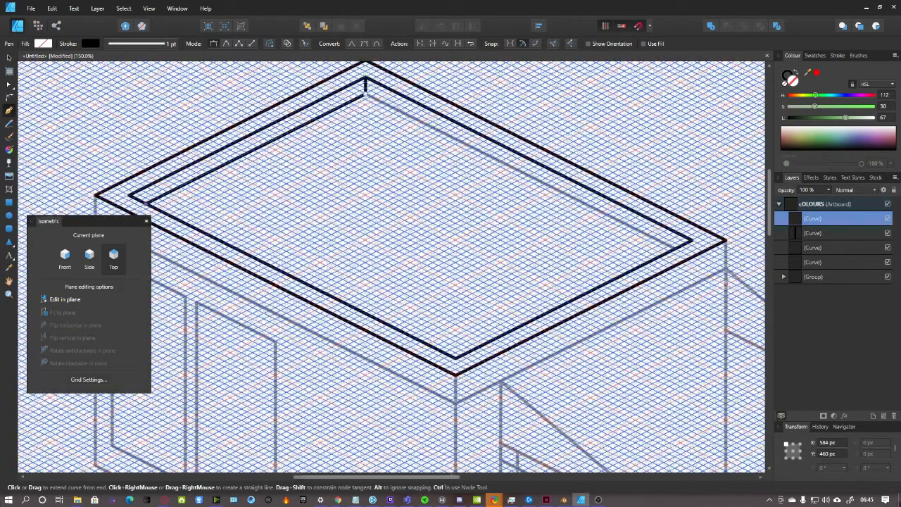
click(826, 205)
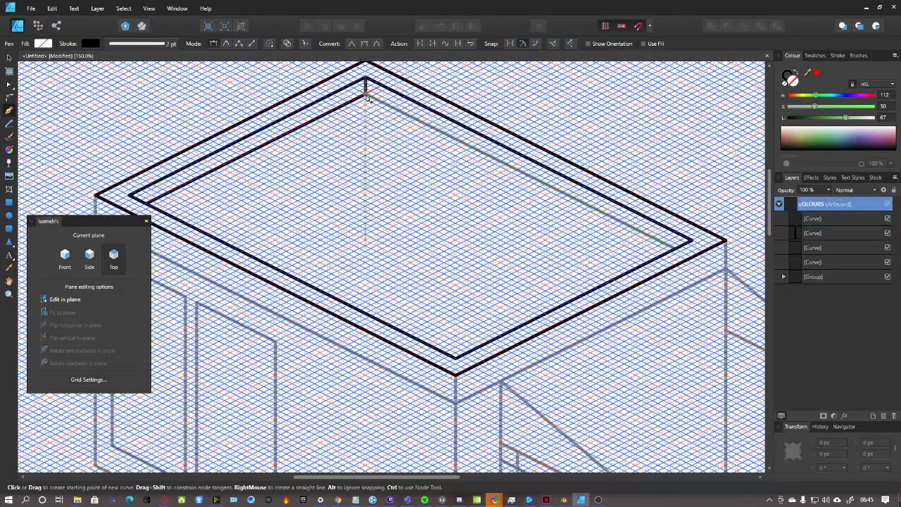
click(671, 248)
scroll(673, 268, down, 3)
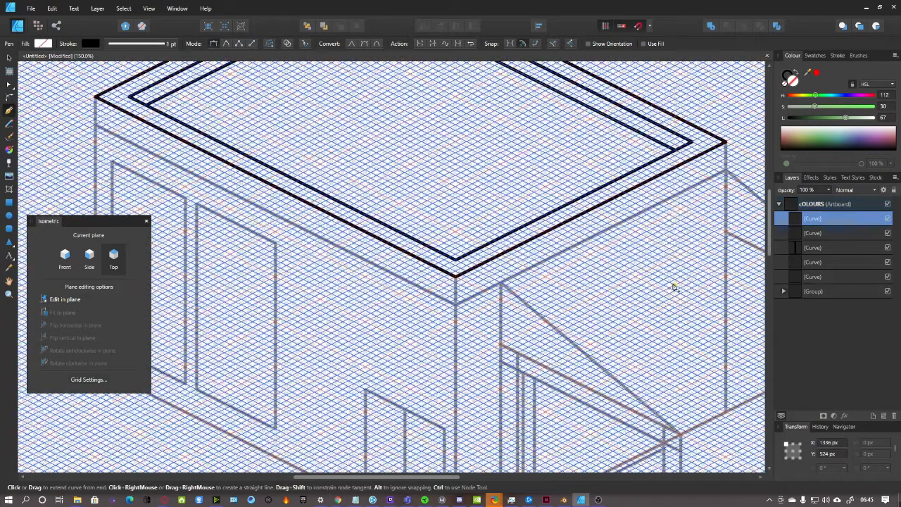
click(827, 206)
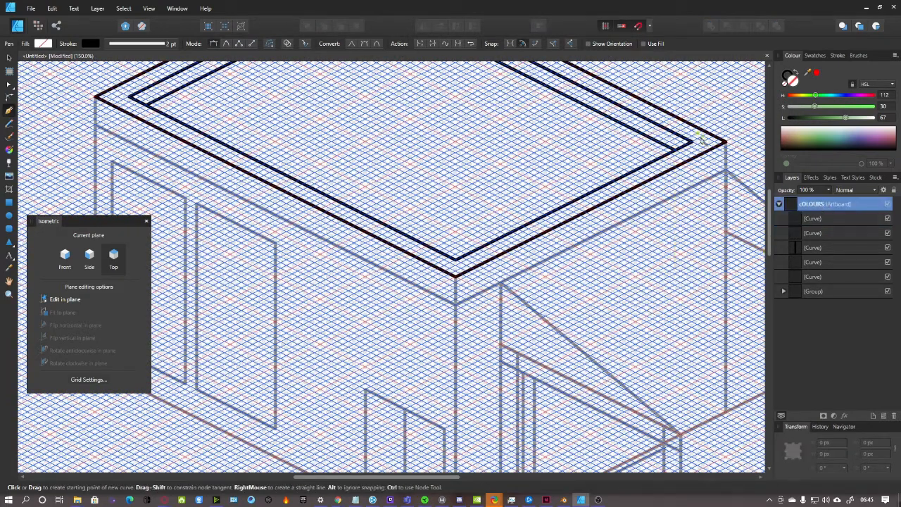
click(727, 170)
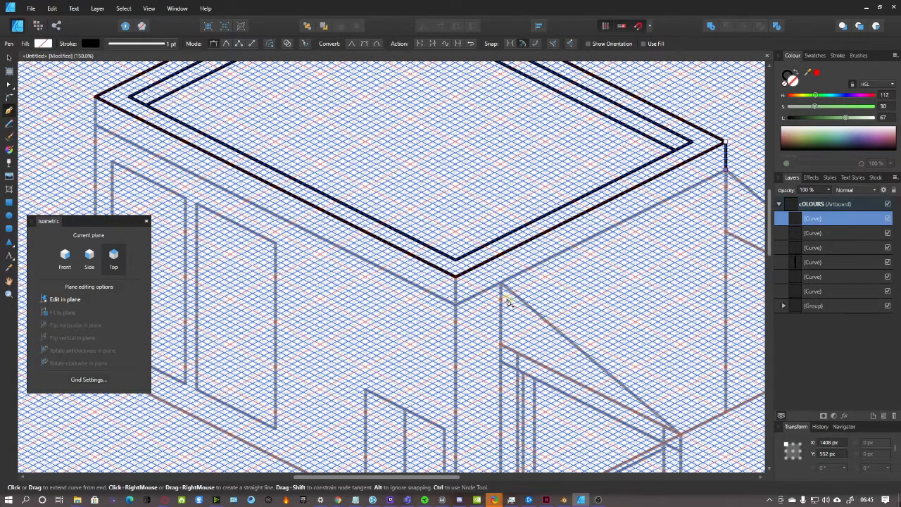
click(810, 207)
click(816, 220)
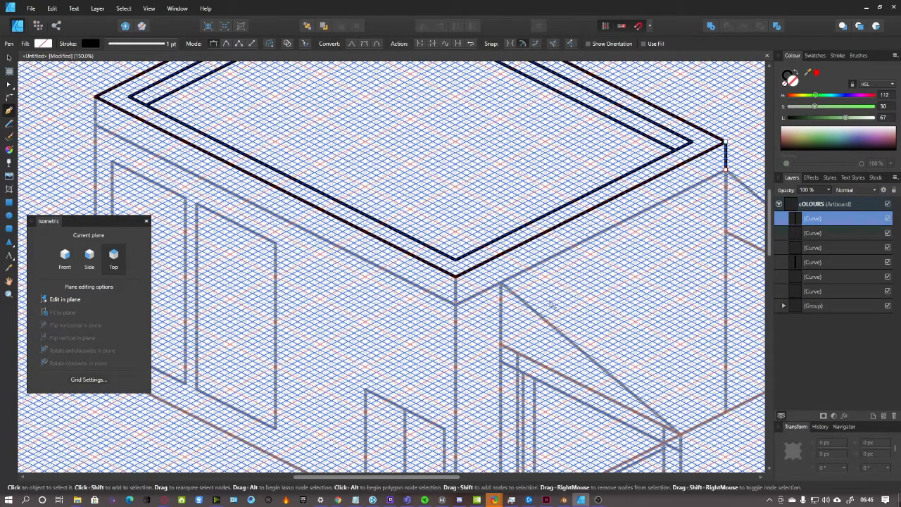
Draw the slab's lower edges from the right and left corners plus the front corner's vertical edge
click(826, 206)
click(727, 171)
click(457, 305)
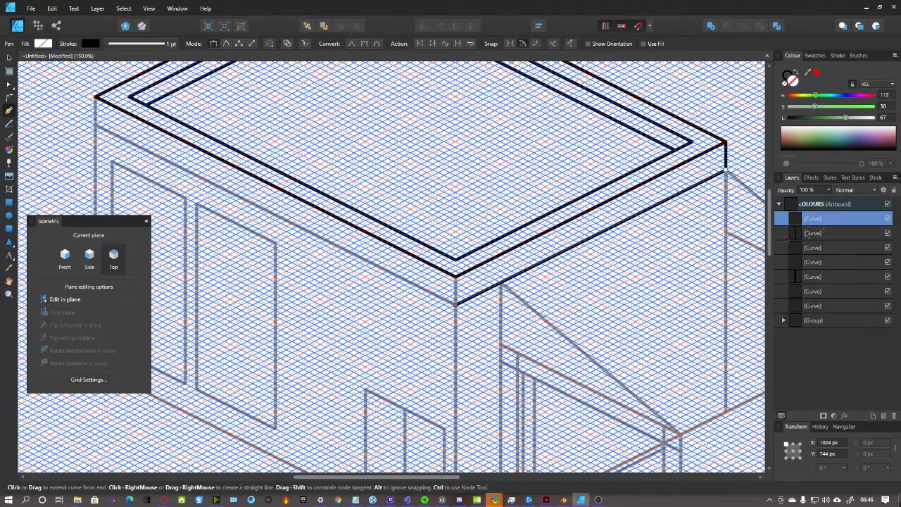
click(825, 204)
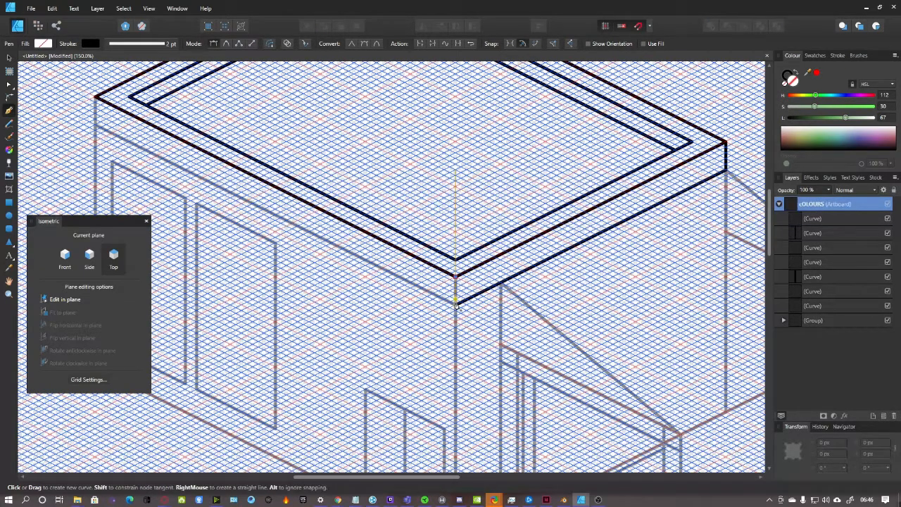
click(456, 277)
key(Escape)
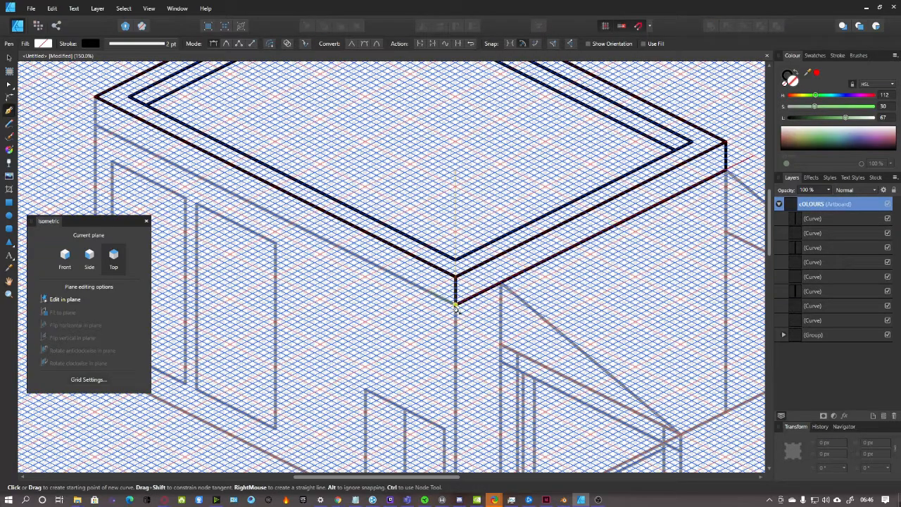
click(95, 125)
click(456, 304)
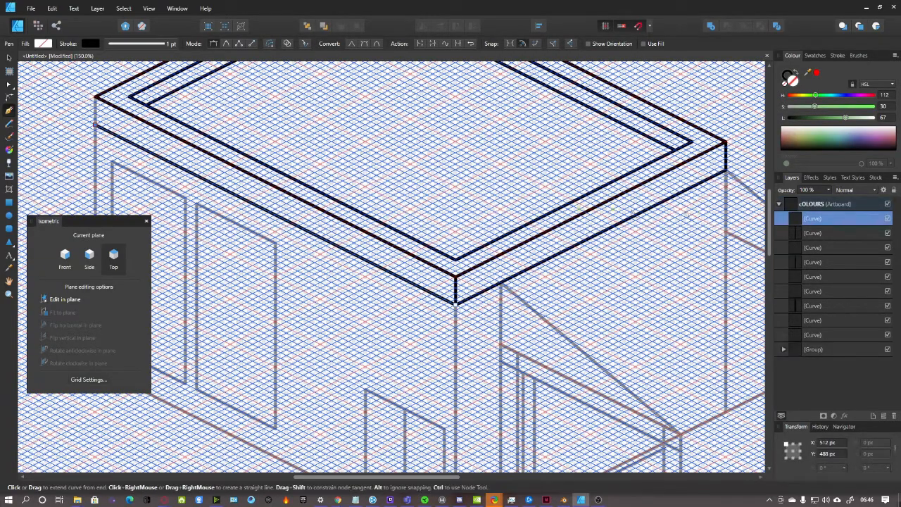
key(Escape)
drag(436, 476, 354, 477)
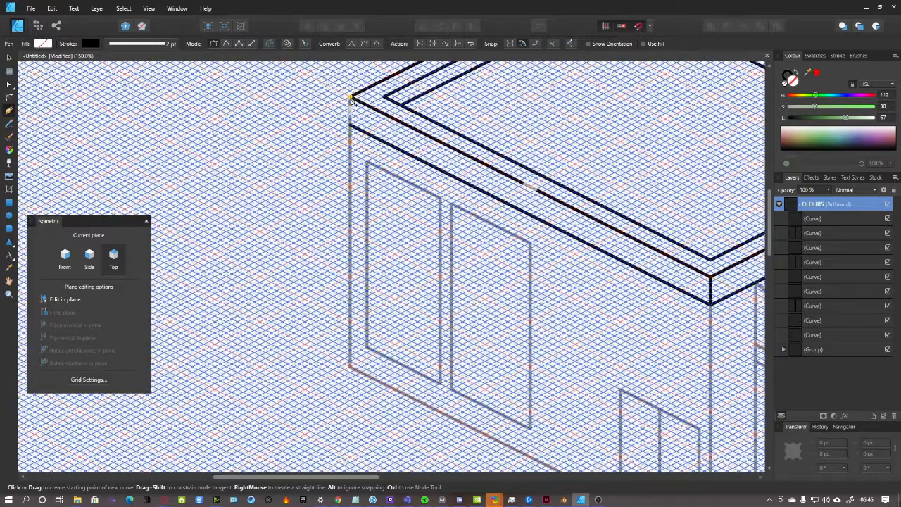
Finish the wall's left vertical edge and draw the front corner edge down to the ground
click(350, 367)
scroll(473, 361, down, 4)
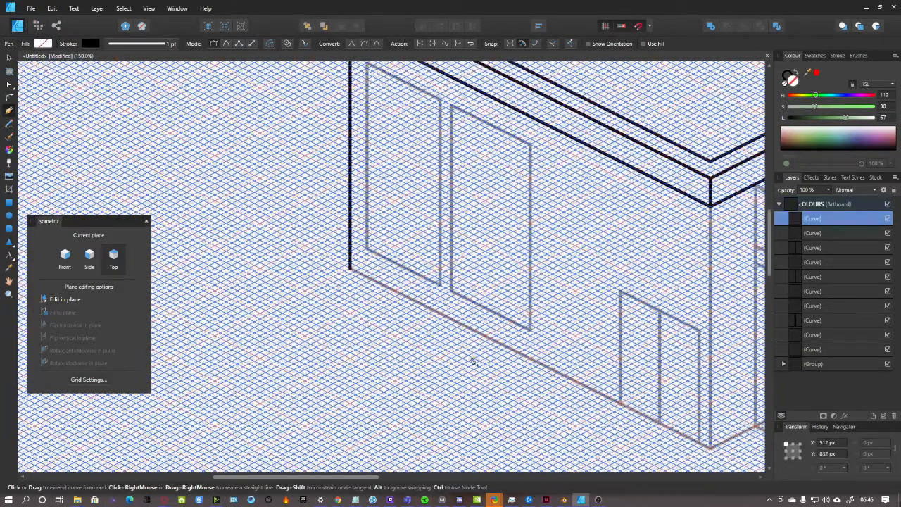
drag(372, 478, 443, 478)
key(Escape)
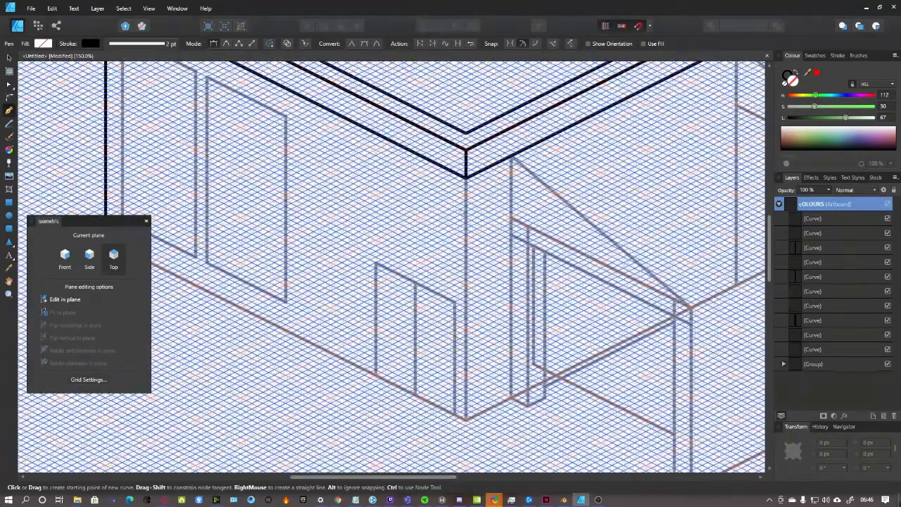
click(466, 179)
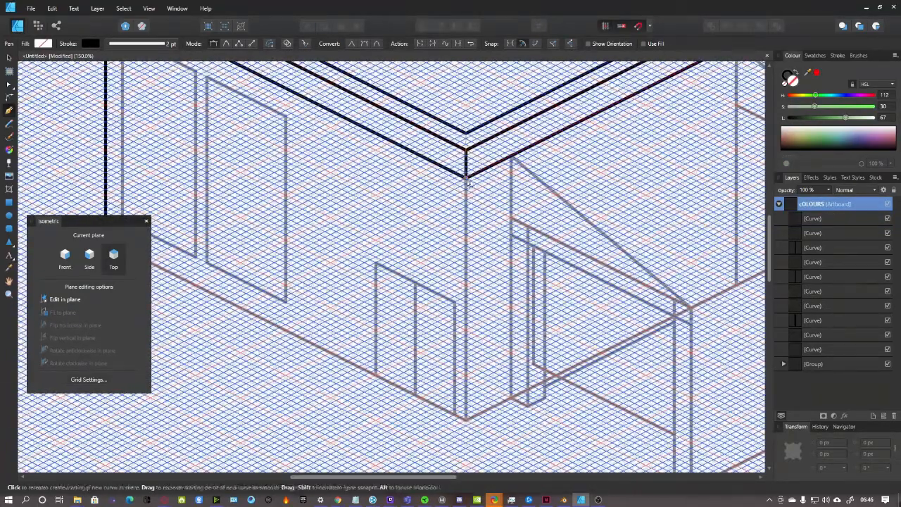
click(467, 421)
drag(445, 478, 543, 478)
scroll(487, 238, up, 2)
scroll(458, 211, down, 5)
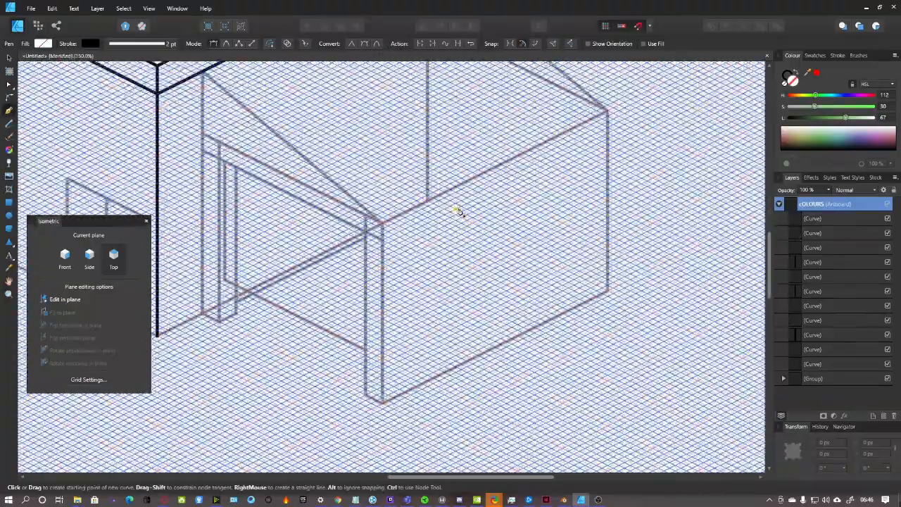
scroll(458, 211, up, 1)
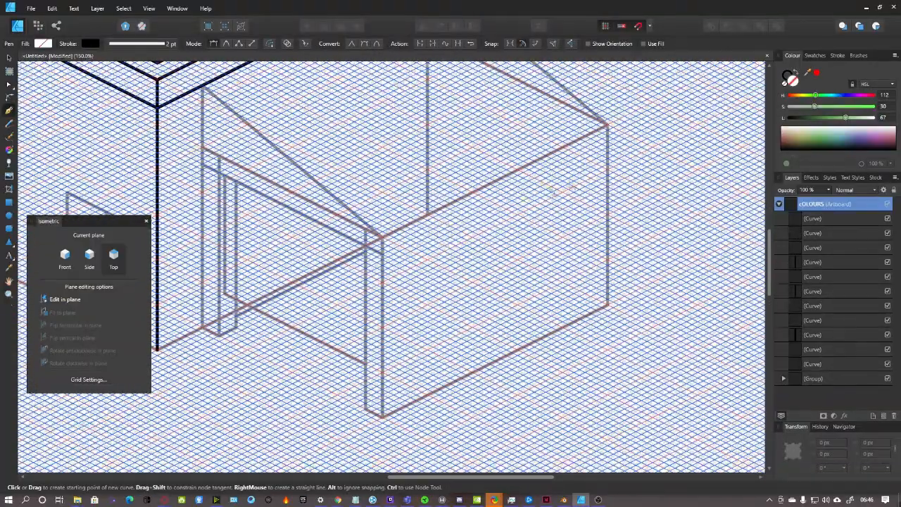
Draw the annex's right vertical edge and its bottom edge to the front corner
click(609, 126)
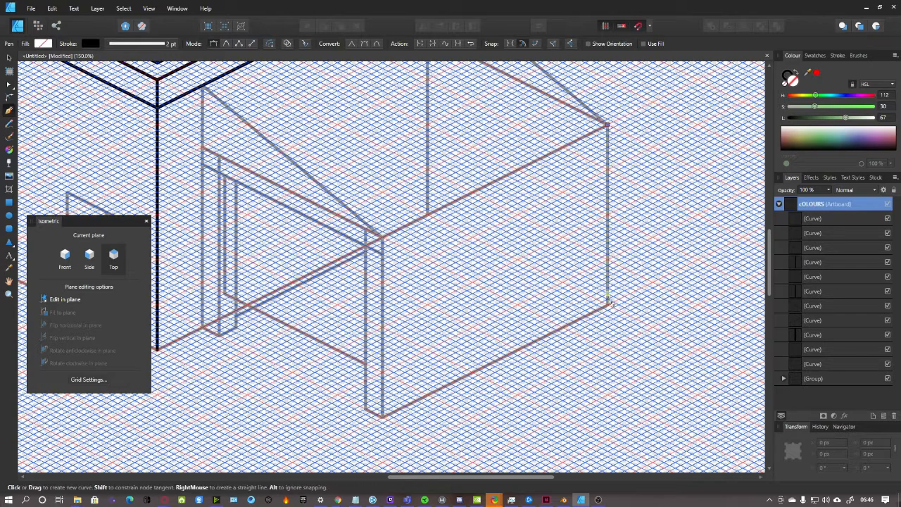
click(609, 308)
click(831, 204)
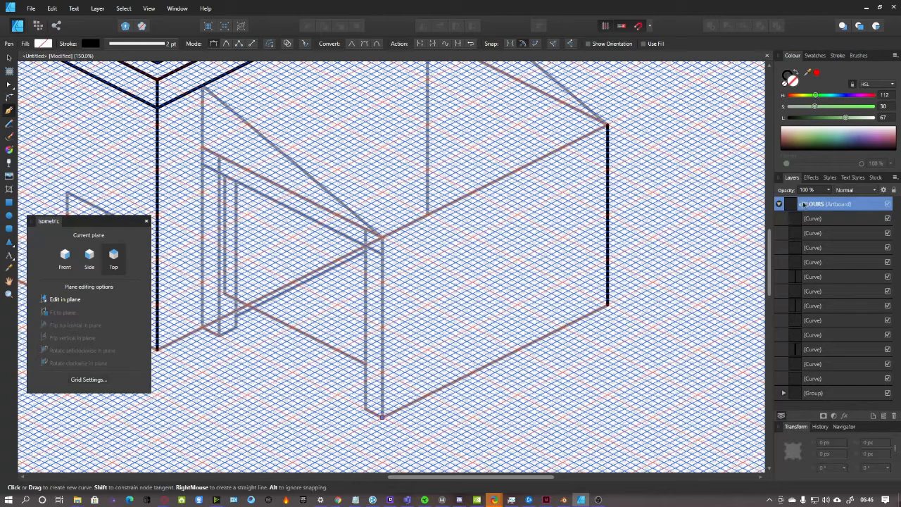
click(607, 306)
click(382, 416)
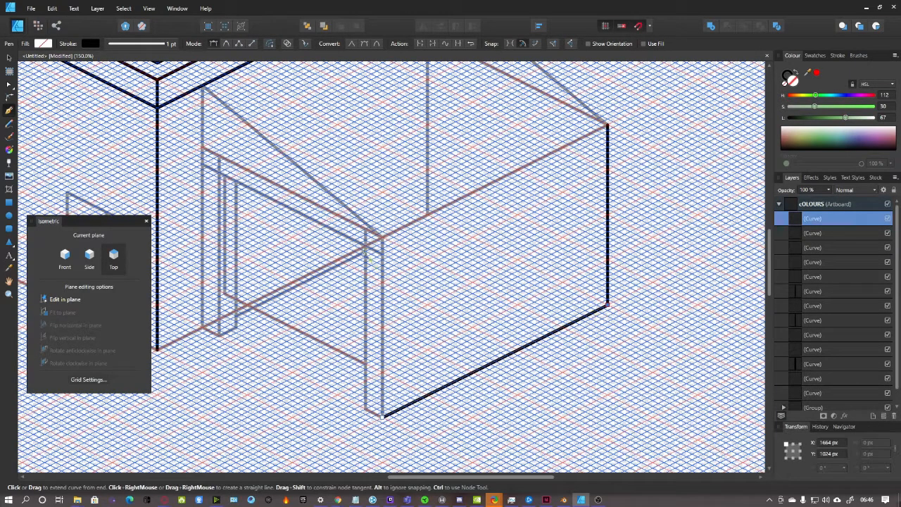
click(818, 206)
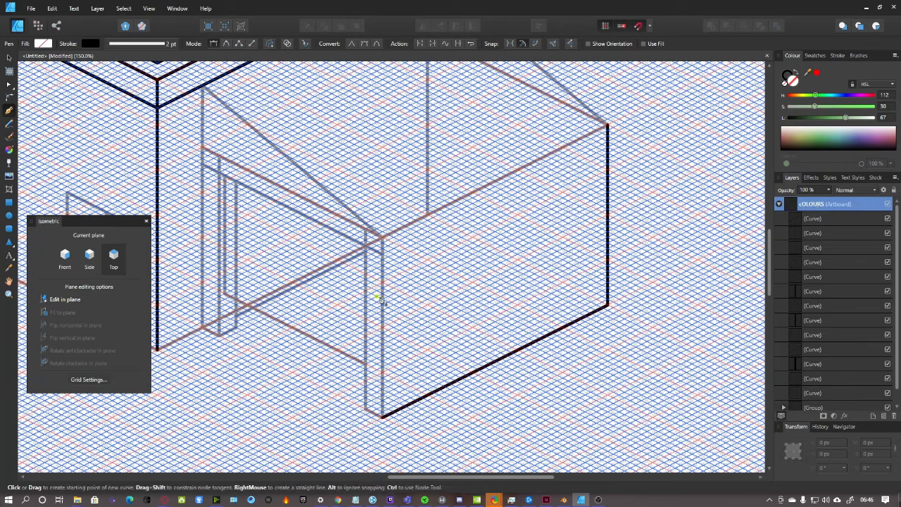
Close the annex outline with its front vertical edge and top edge
click(382, 237)
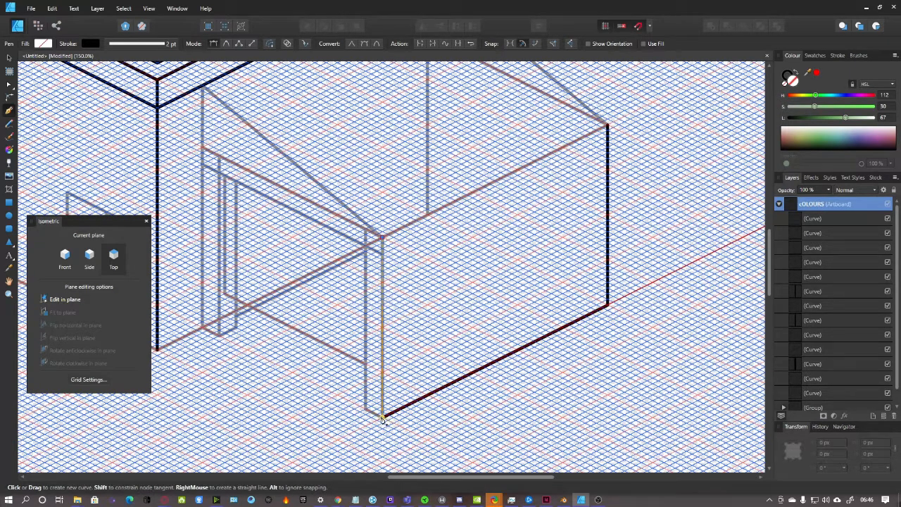
click(381, 416)
click(840, 206)
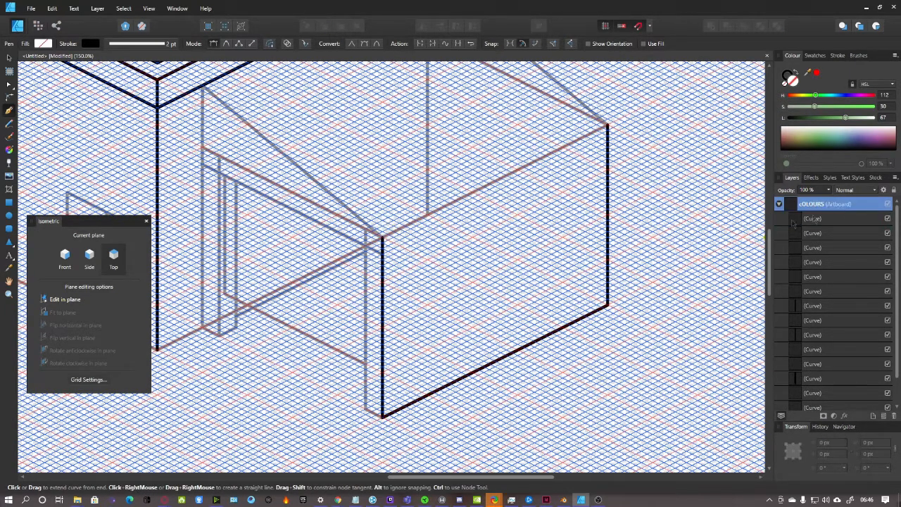
click(607, 127)
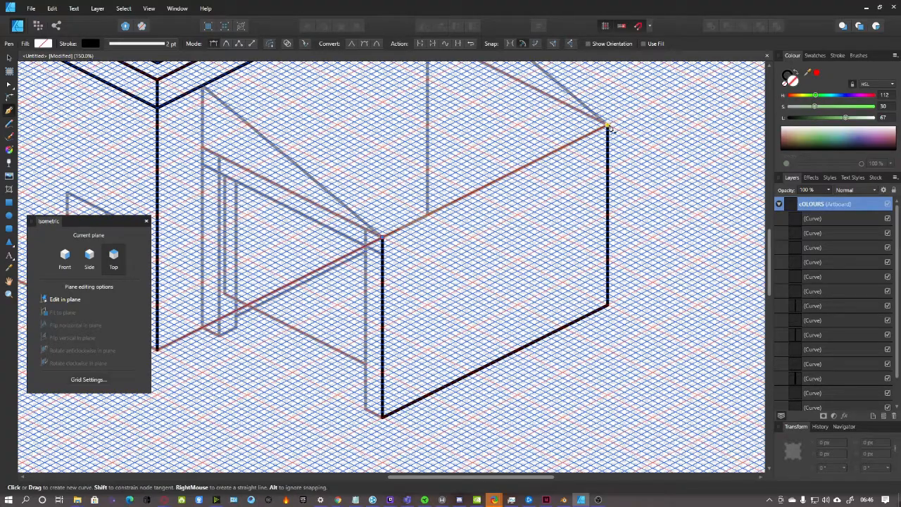
click(382, 237)
key(Escape)
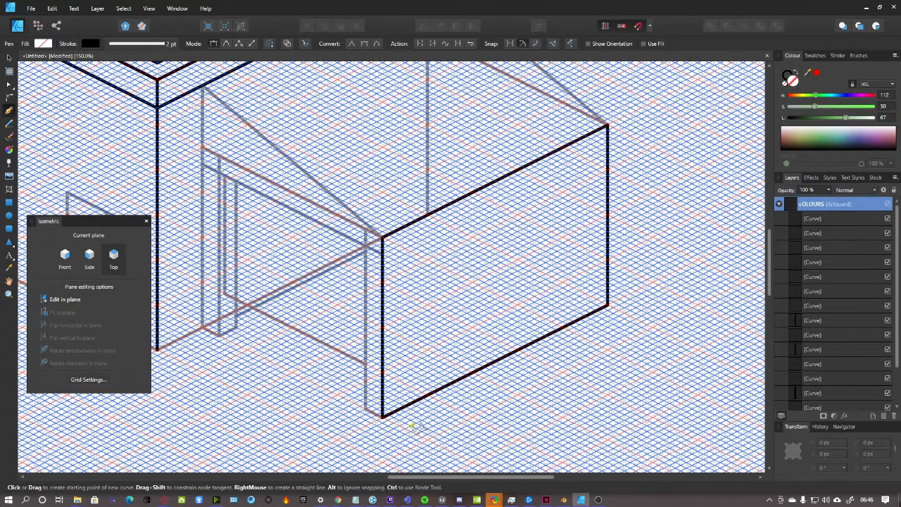
drag(521, 478, 471, 478)
Ink the garage opening's frame as one bold line, from the box's bottom corner to the wall's corner
click(539, 417)
click(521, 409)
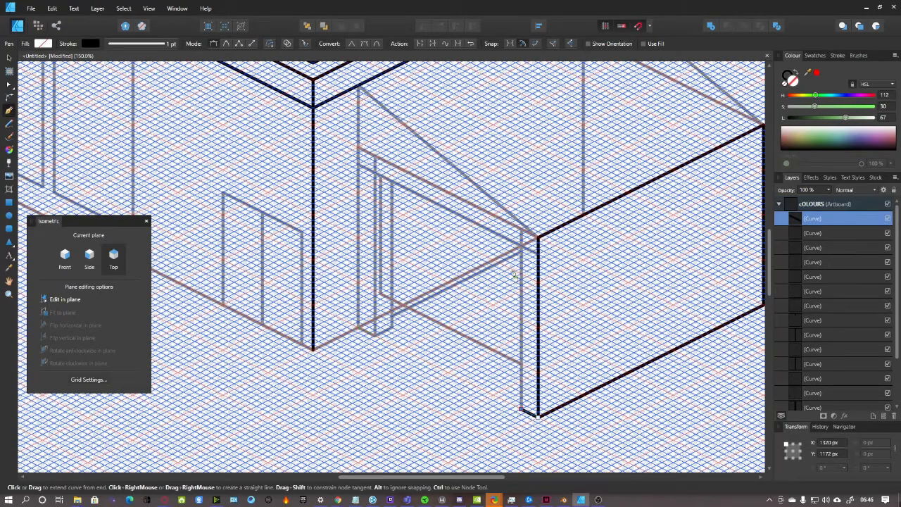
click(521, 246)
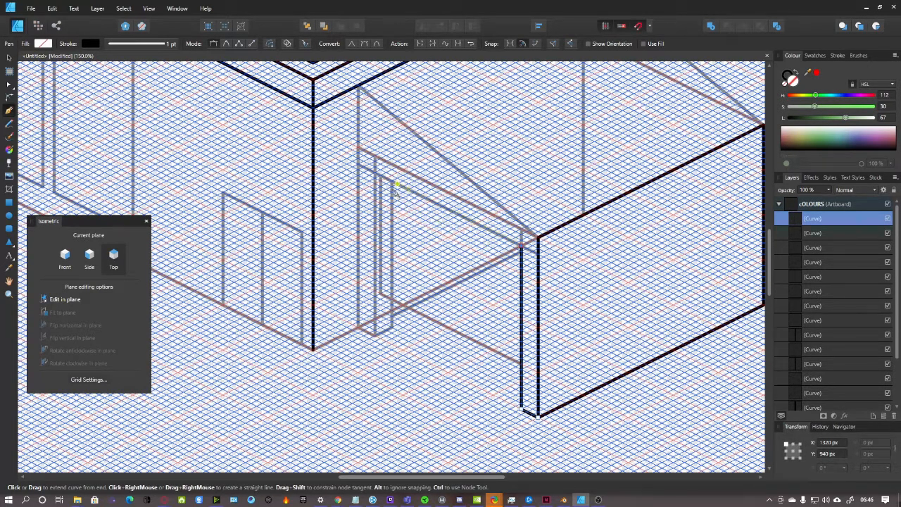
click(376, 176)
click(375, 334)
click(358, 327)
scroll(368, 319, up, 1)
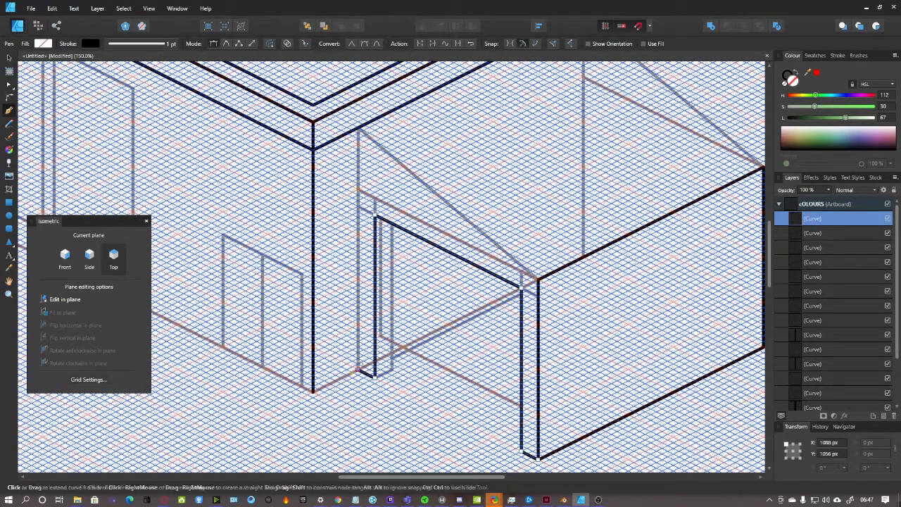
click(314, 392)
scroll(316, 399, up, 1)
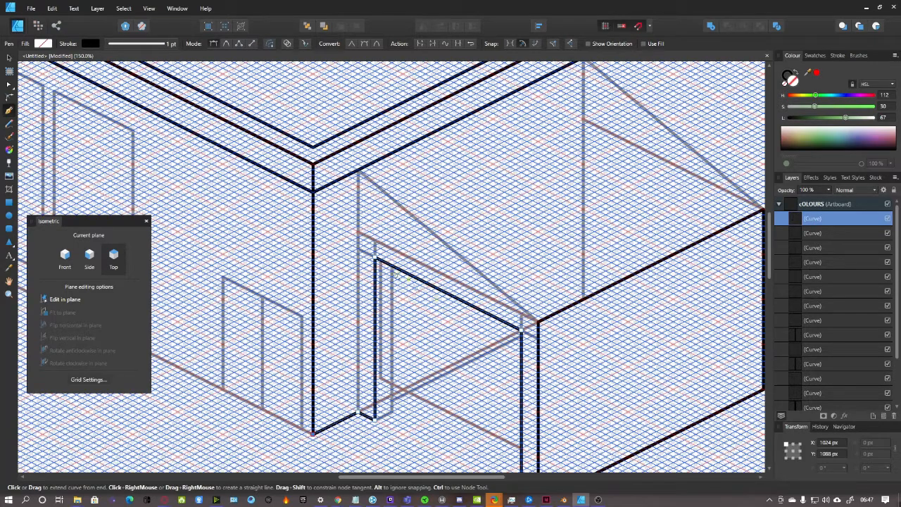
click(849, 206)
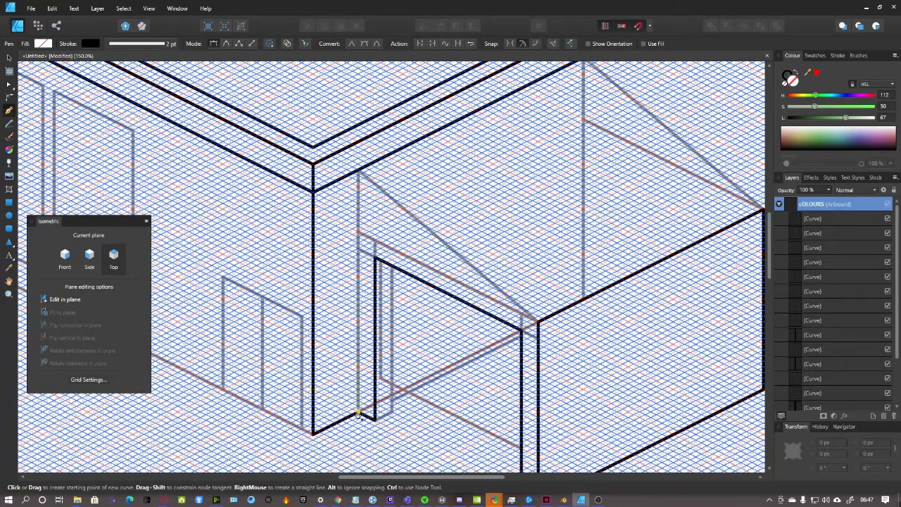
Ink the adjoining vertical wall edge and the sloping roof line down to the corner
click(357, 204)
click(358, 171)
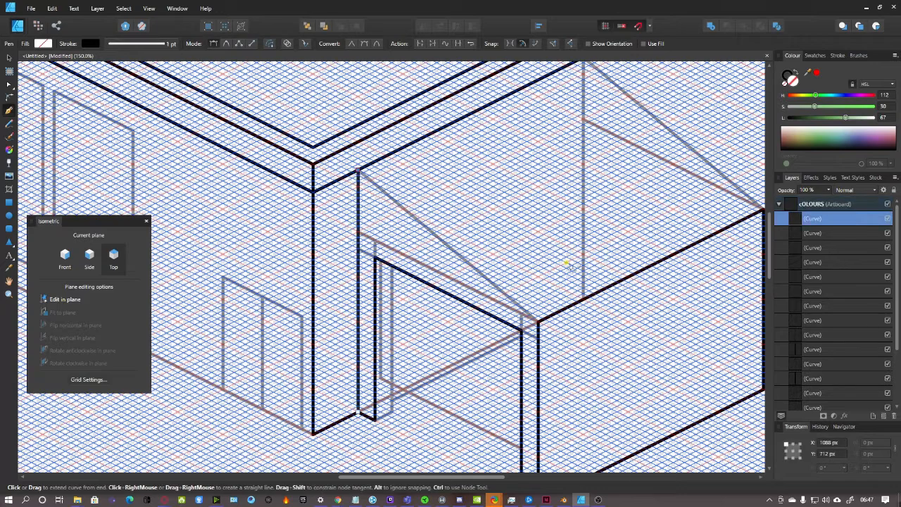
click(840, 205)
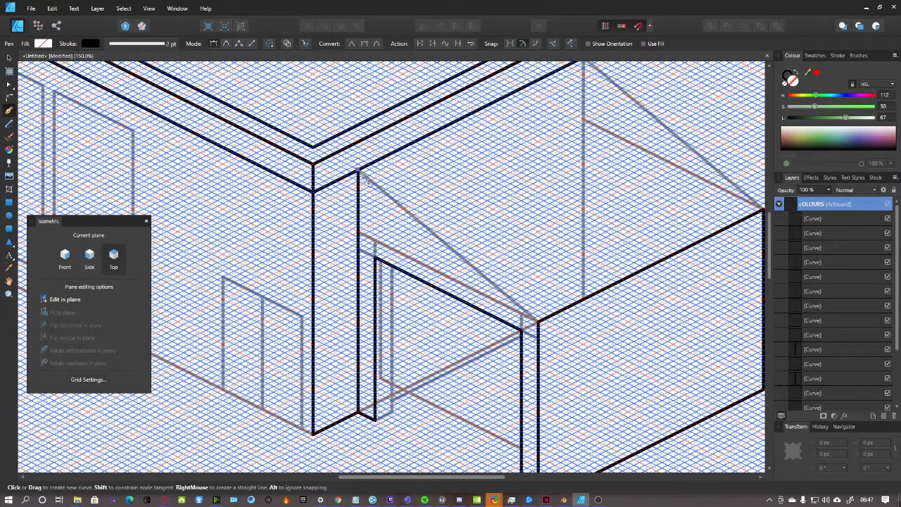
click(539, 322)
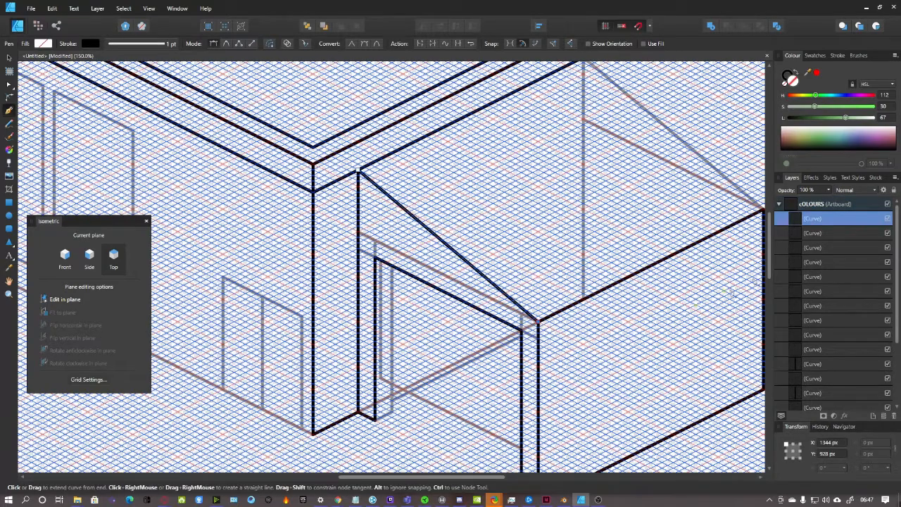
click(836, 206)
scroll(519, 307, down, 3)
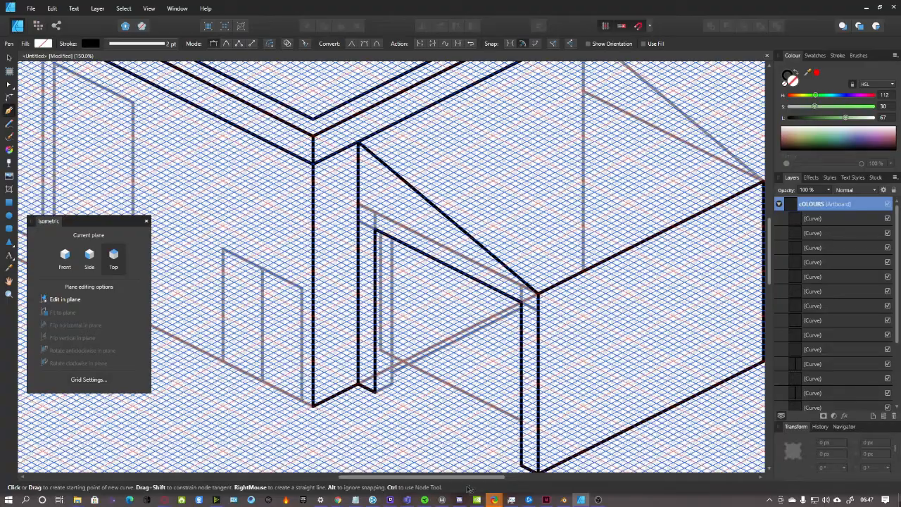
Ink the annex roof's back edge from its back corner to the box's corner
drag(470, 478, 529, 478)
scroll(516, 282, up, 4)
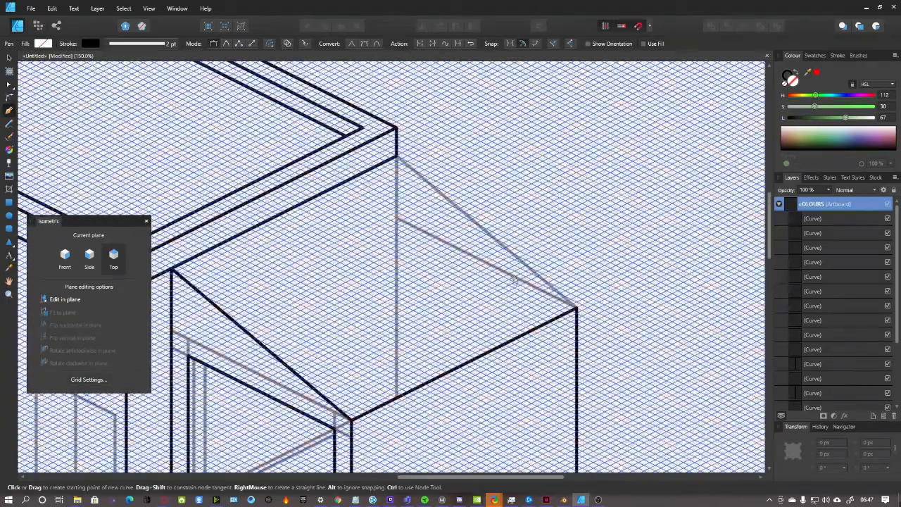
click(397, 156)
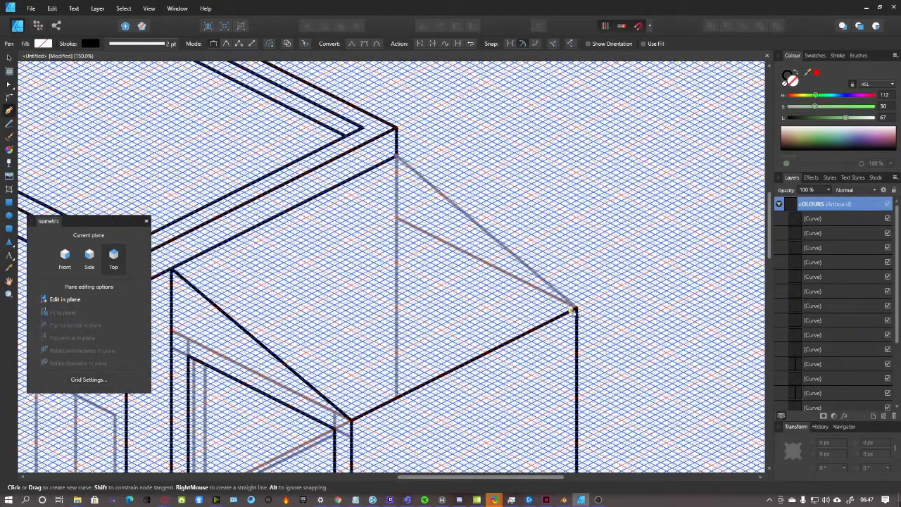
click(577, 309)
scroll(620, 298, down, 2)
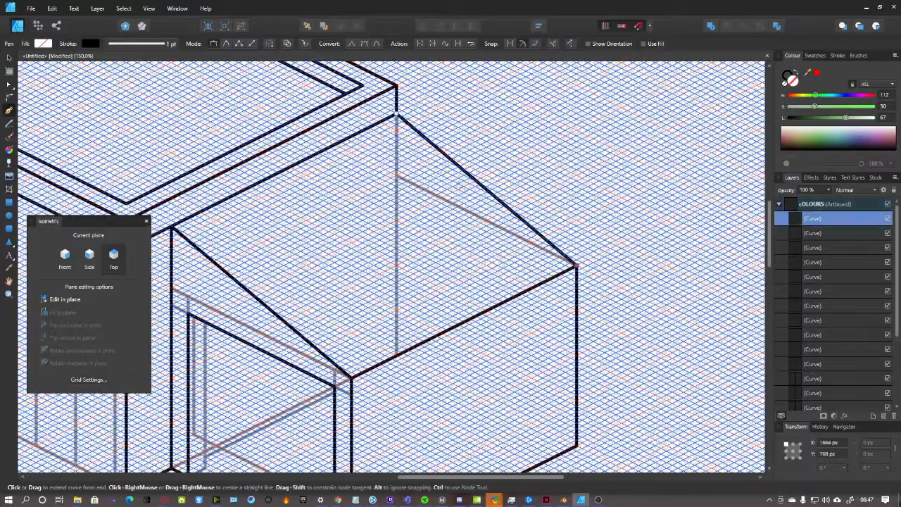
scroll(344, 381, down, 2)
scroll(345, 381, down, 1)
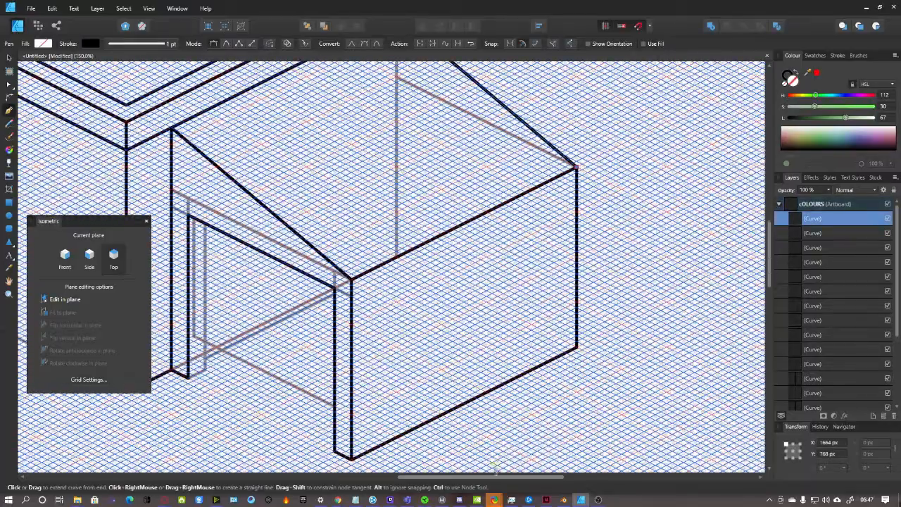
drag(508, 479, 465, 480)
scroll(422, 378, up, 1)
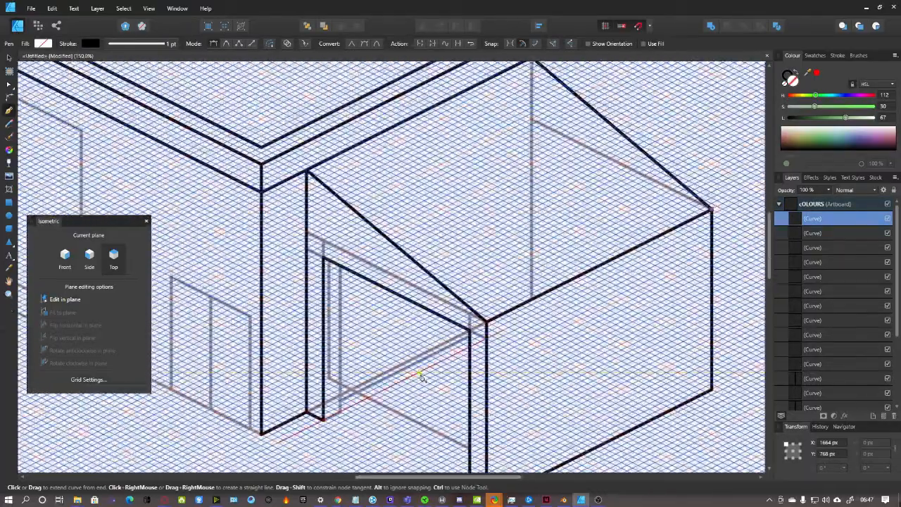
scroll(422, 379, down, 1)
scroll(421, 379, down, 1)
scroll(420, 377, up, 1)
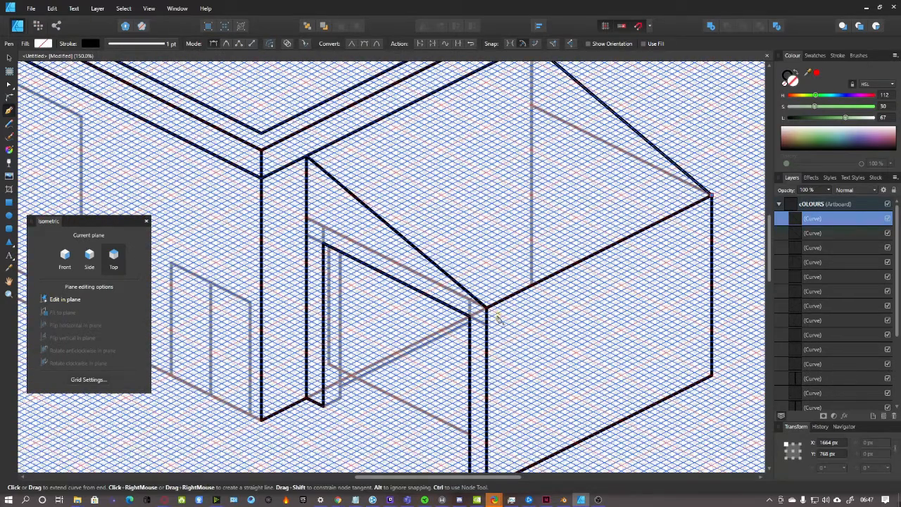
click(822, 204)
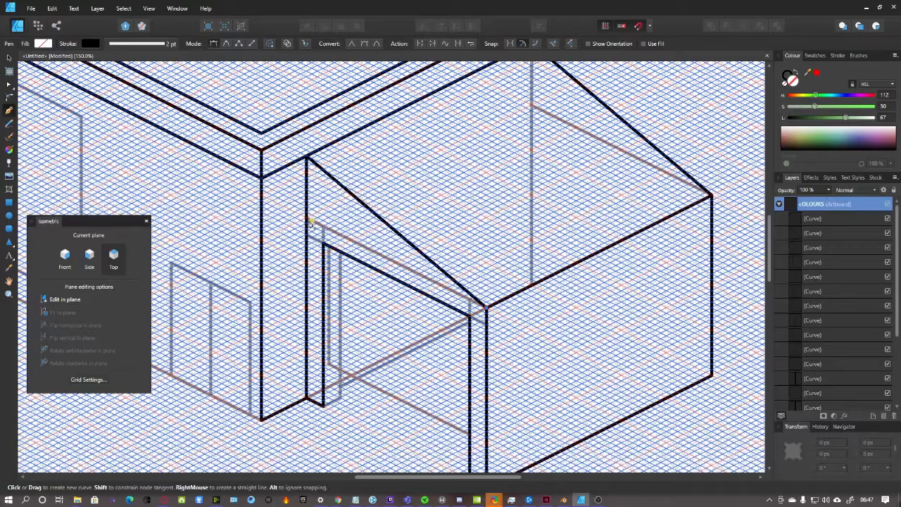
Draw the garage opening's top lintel line to the front corner
click(307, 218)
click(486, 308)
scroll(554, 287, down, 2)
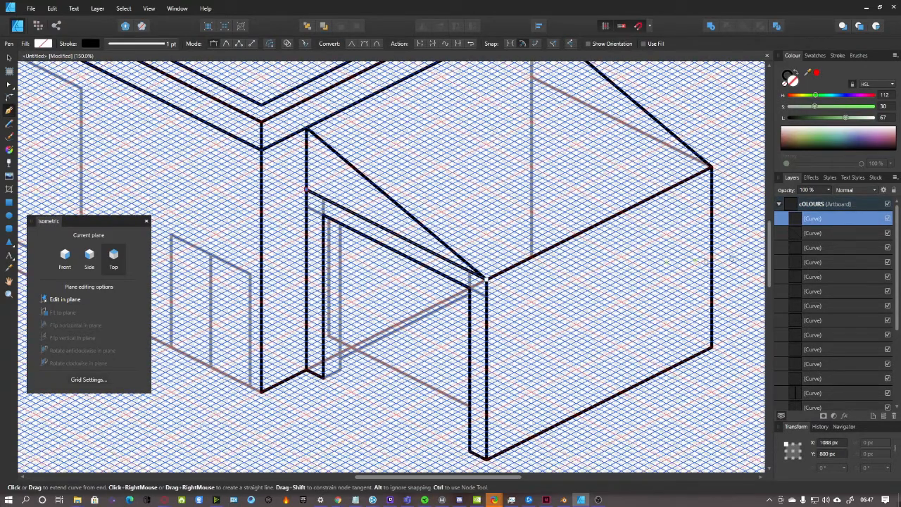
click(828, 206)
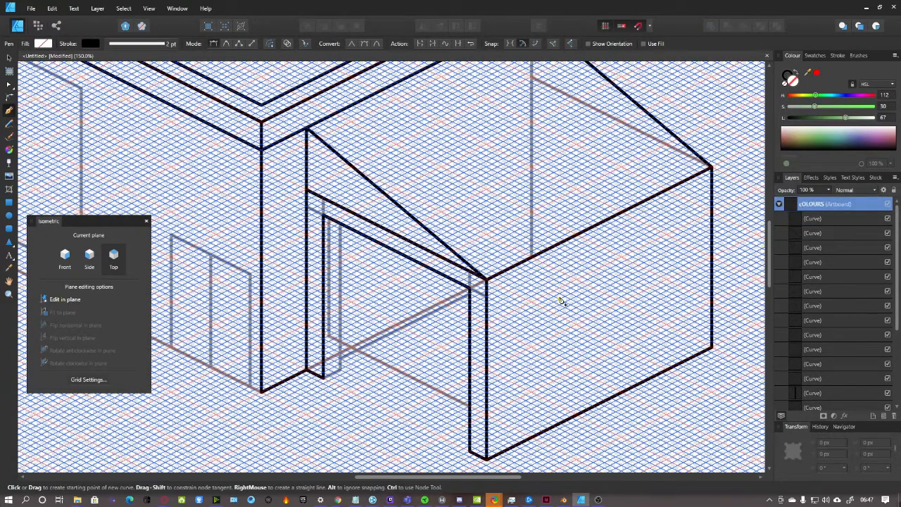
scroll(561, 287, down, 1)
scroll(465, 299, down, 3)
scroll(423, 338, up, 2)
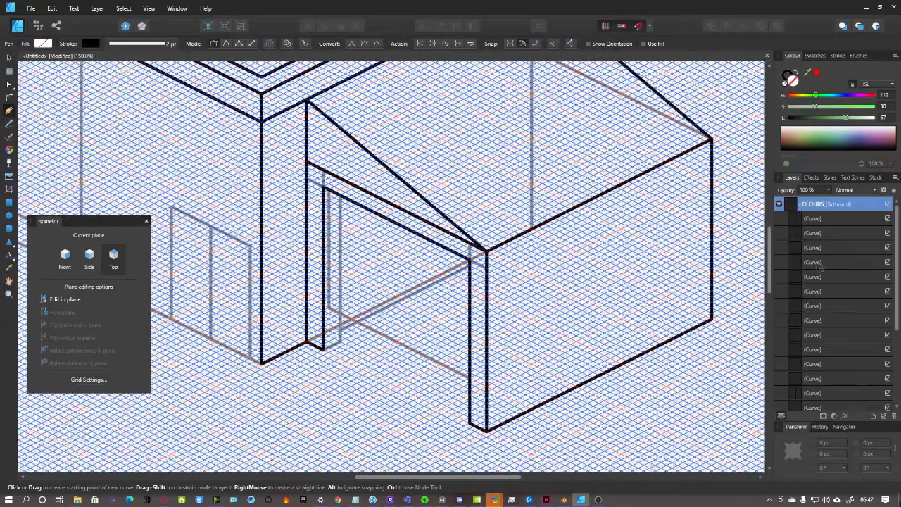
scroll(353, 383, up, 2)
scroll(353, 383, up, 4)
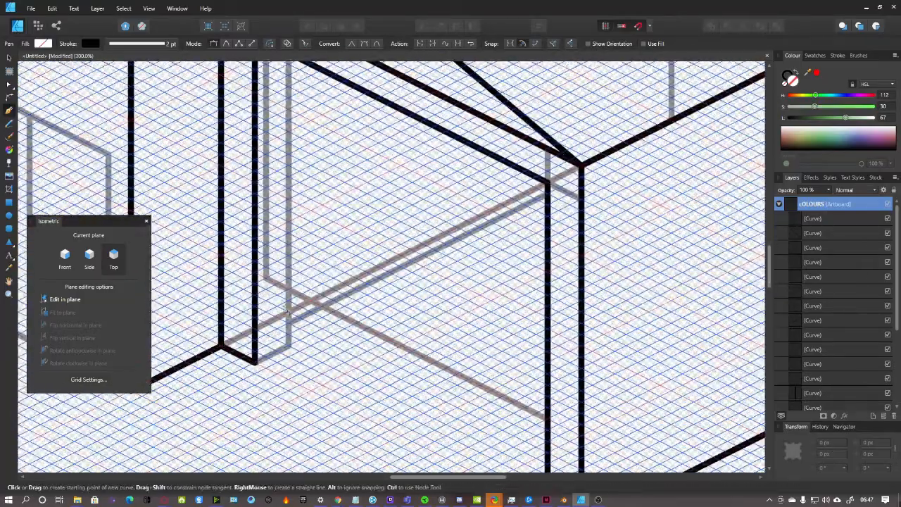
Draw the opening's inner bottom edge and the inner jamb up to the lintel
click(266, 279)
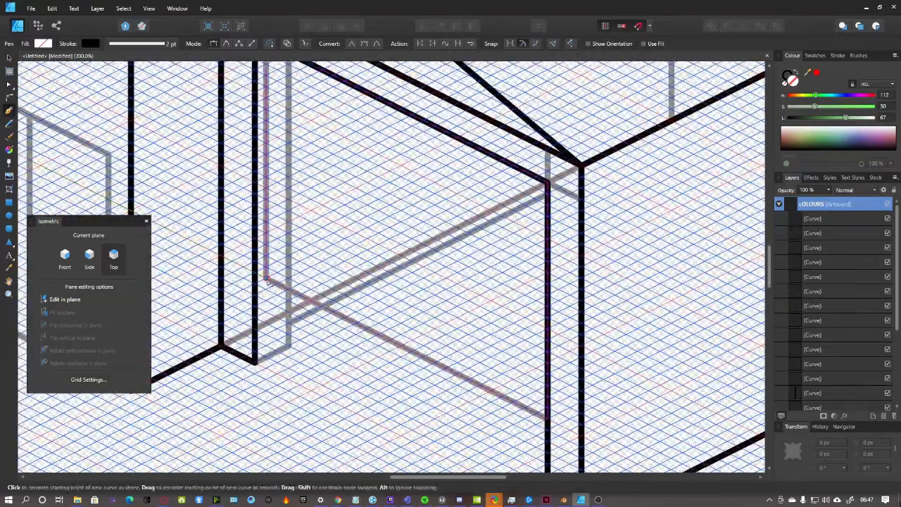
scroll(366, 303, down, 3)
click(546, 376)
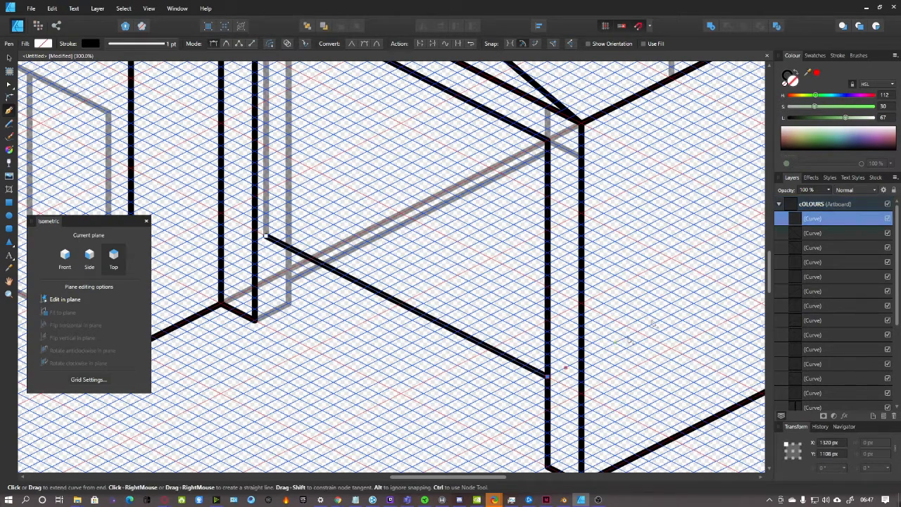
click(826, 206)
scroll(266, 364, up, 8)
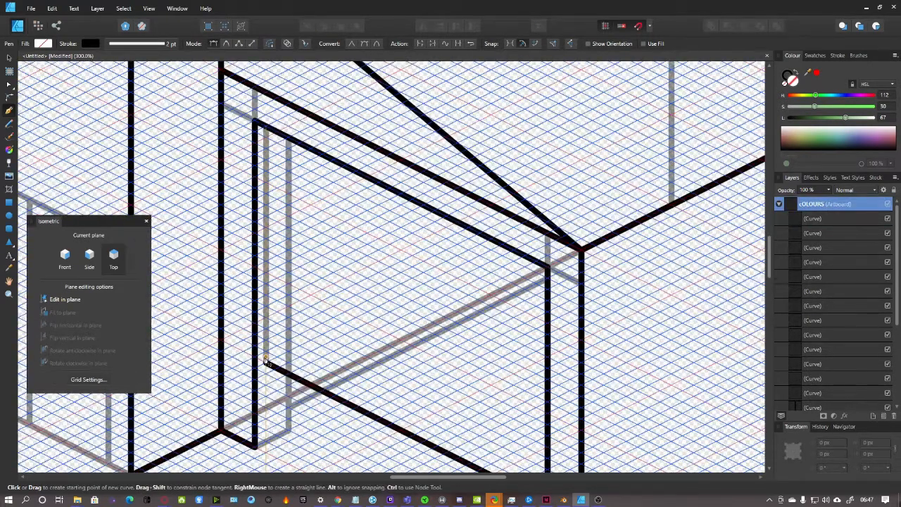
click(267, 365)
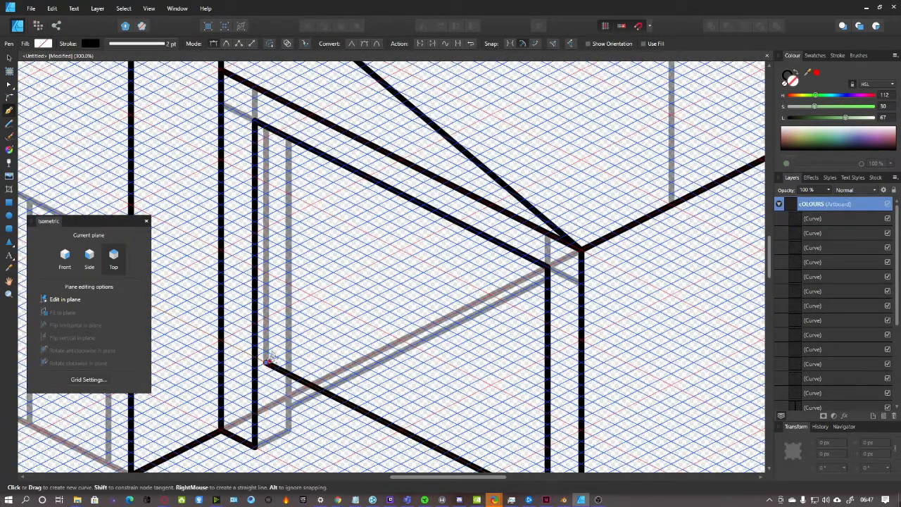
click(266, 128)
key(ctrl+minus)
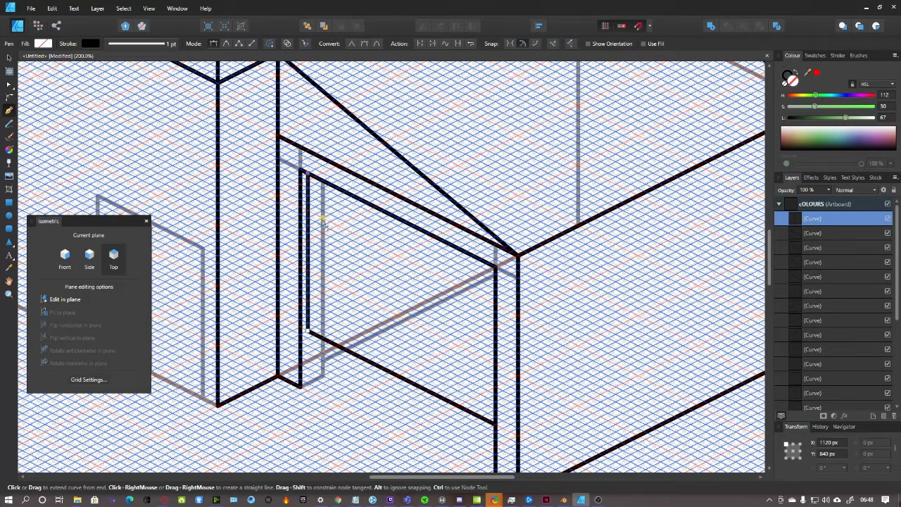
scroll(338, 380, down, 2)
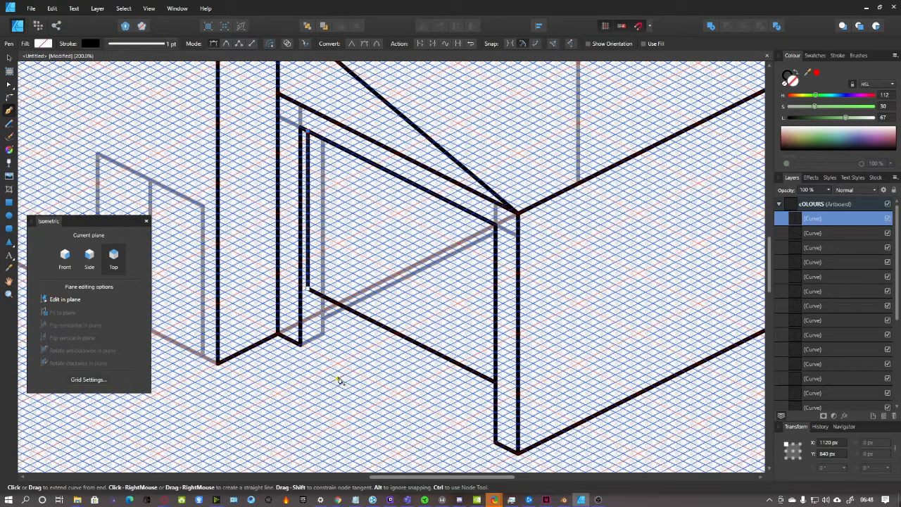
click(832, 207)
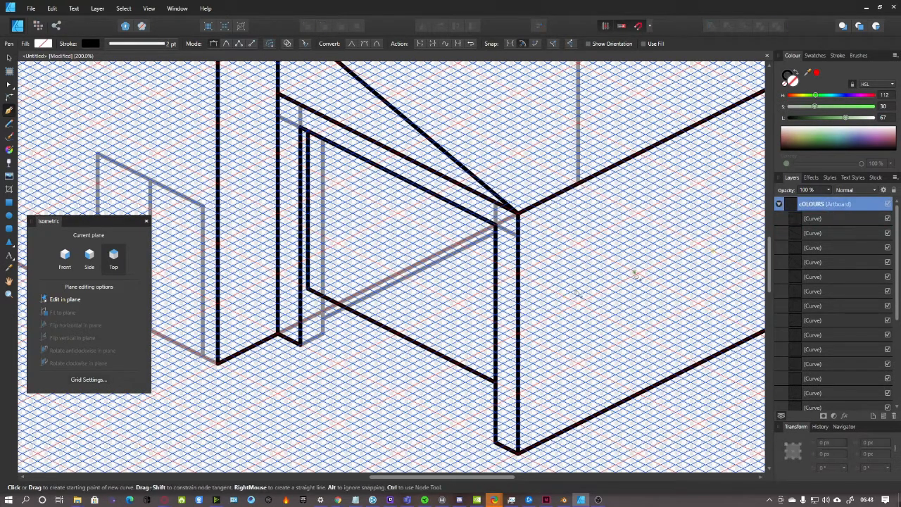
Add the recess's short diagonal, vertical edge and connecting segment, then view the whole building
click(300, 346)
click(324, 334)
click(323, 296)
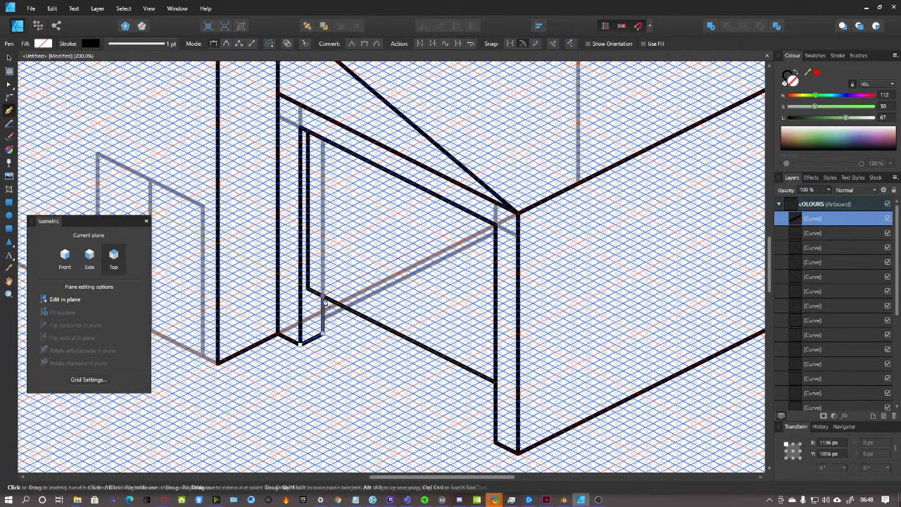
click(323, 318)
click(345, 307)
click(808, 209)
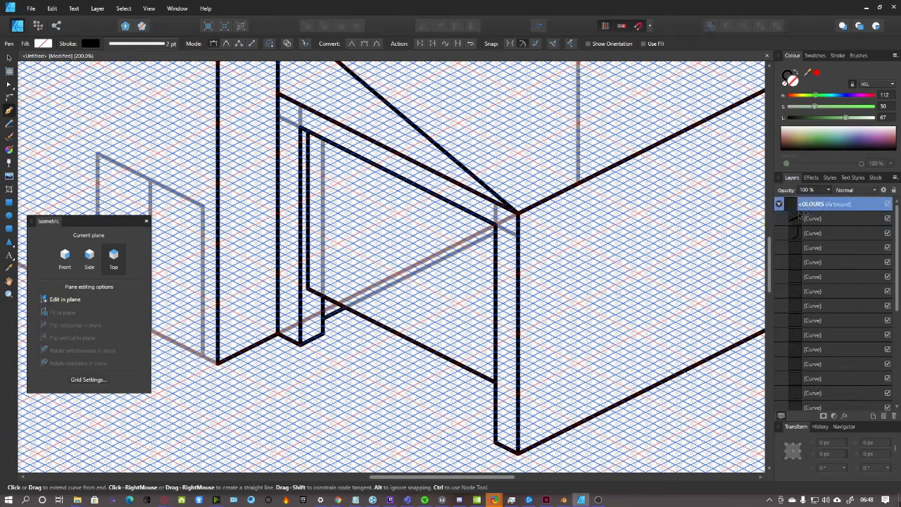
key(ctrl+minus)
key(ctrl+minus)
key(ctrl+minus)
Hide the windows-and-doors sketch group, then show it again
scroll(270, 270, up, 3)
scroll(401, 219, down, 2)
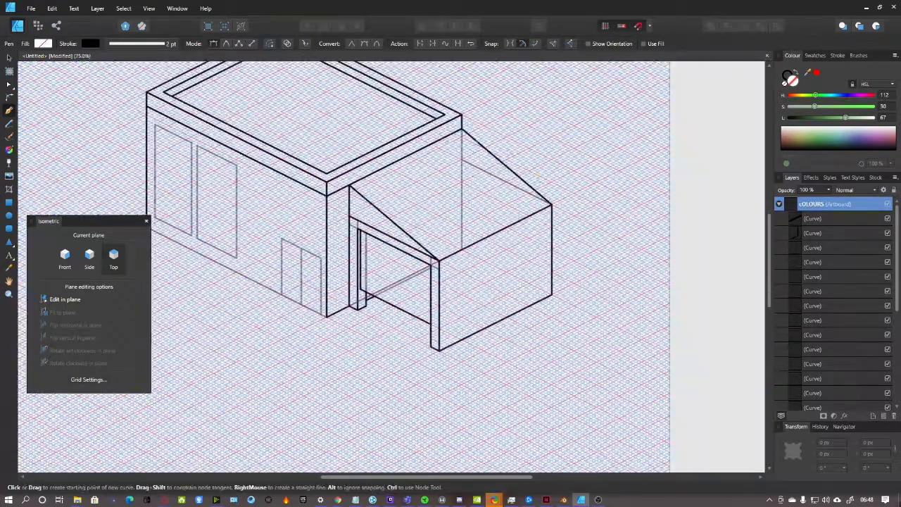
scroll(813, 317, down, 3)
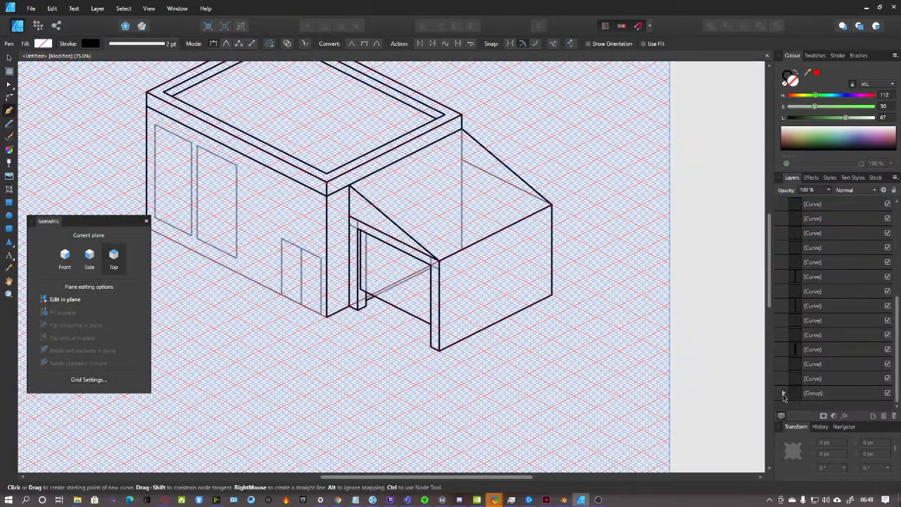
click(888, 394)
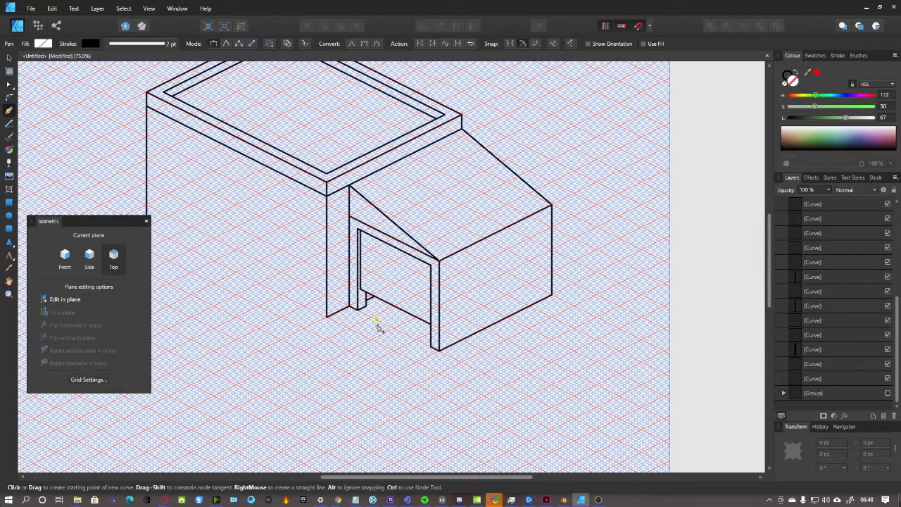
scroll(373, 322, up, 4)
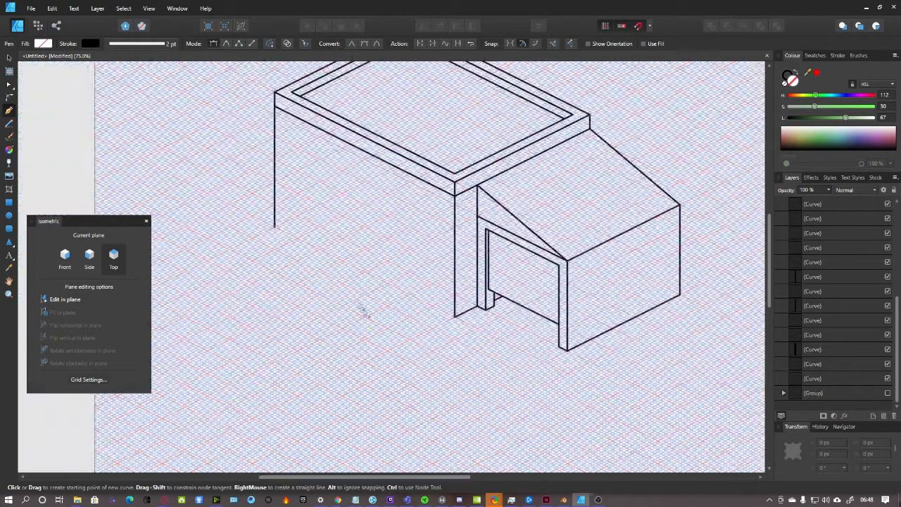
scroll(358, 322, down, 1)
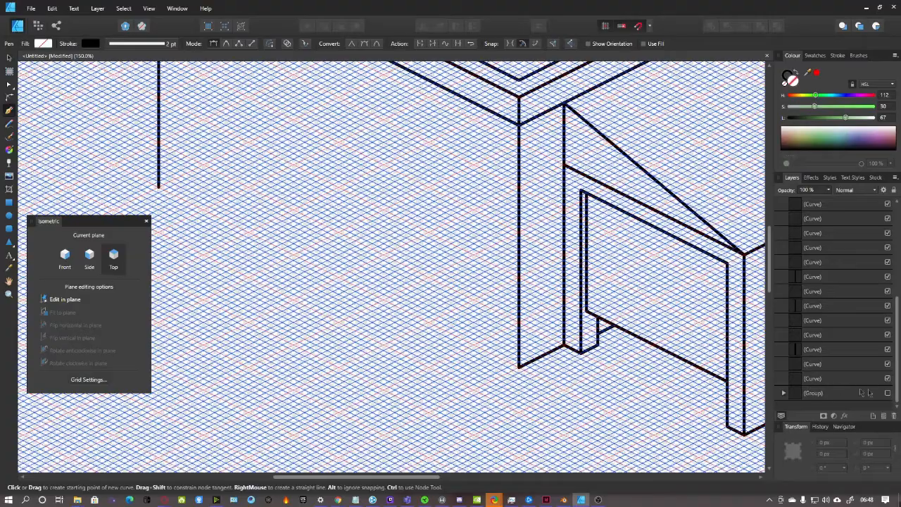
click(889, 394)
Rename the artboard layer to COLOURS
scroll(479, 314, up, 2)
scroll(474, 306, down, 1)
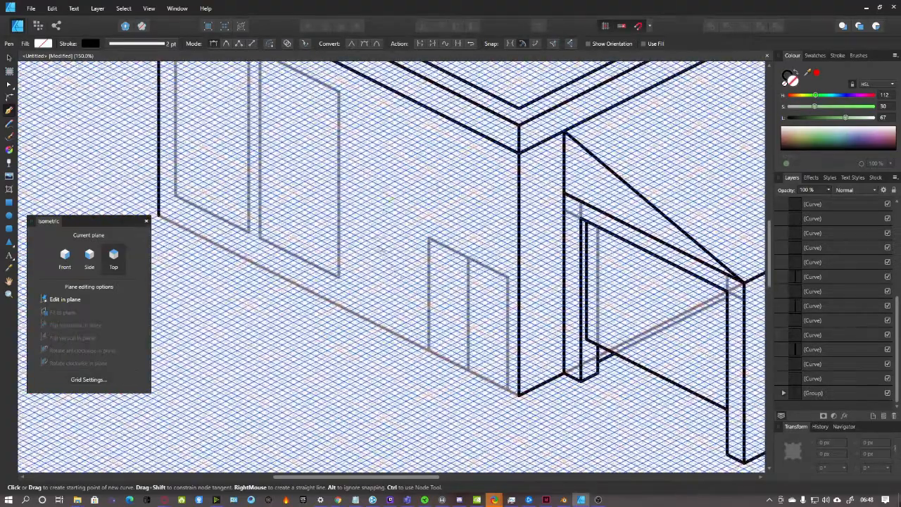
scroll(859, 246, up, 2)
double_click(839, 204)
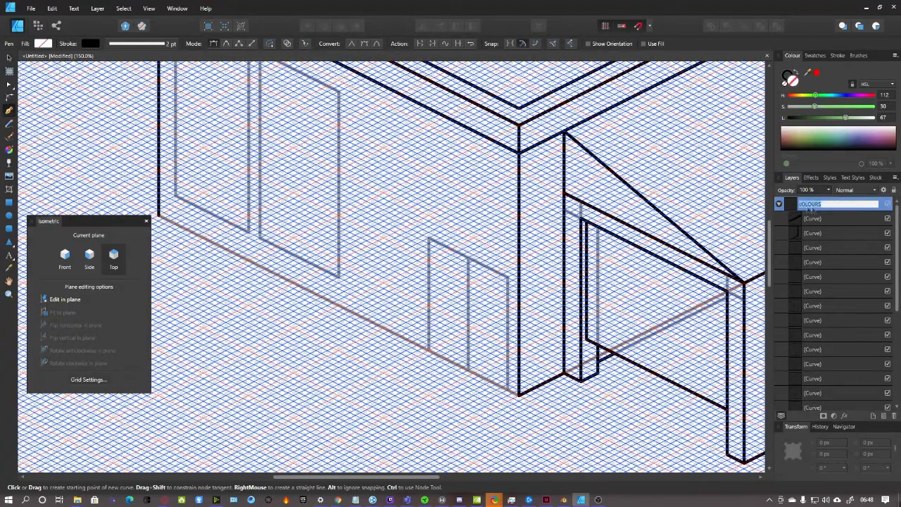
key(Return)
scroll(393, 421, up, 3)
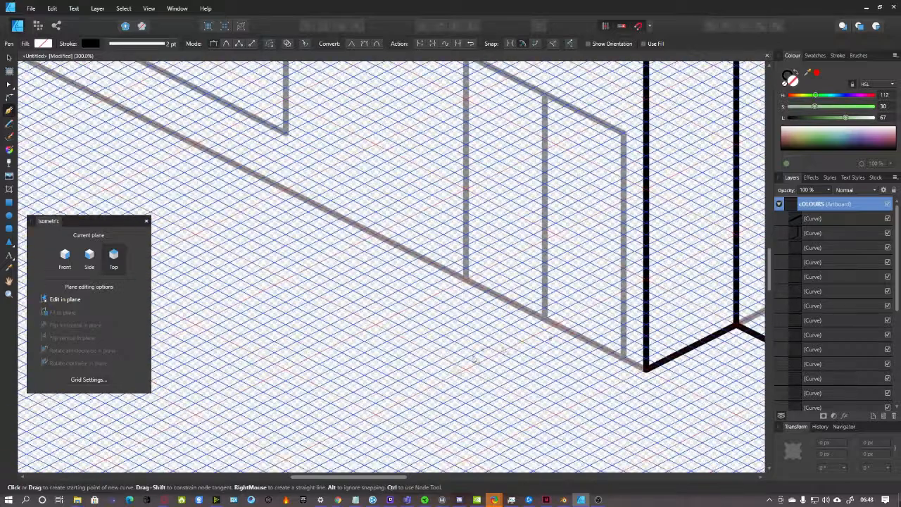
Trace the side door's outline and the wall's long bottom edge as one bold line
click(647, 370)
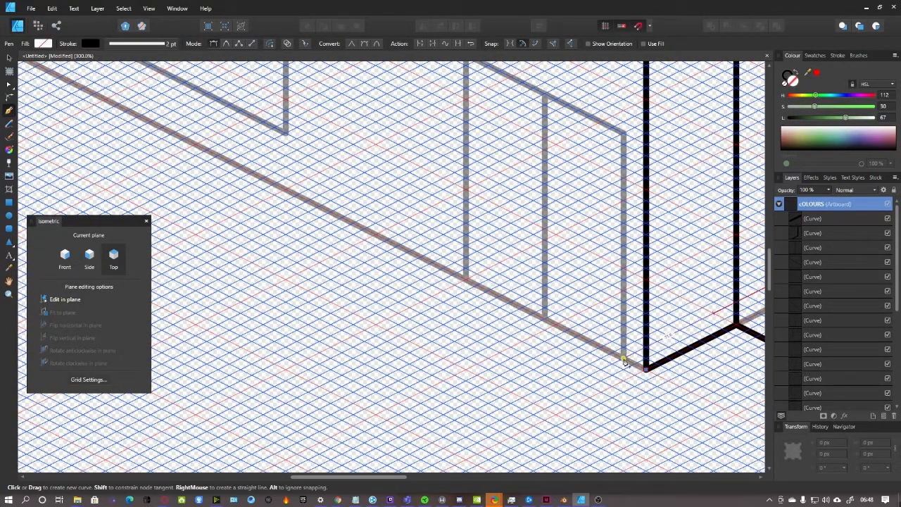
click(624, 359)
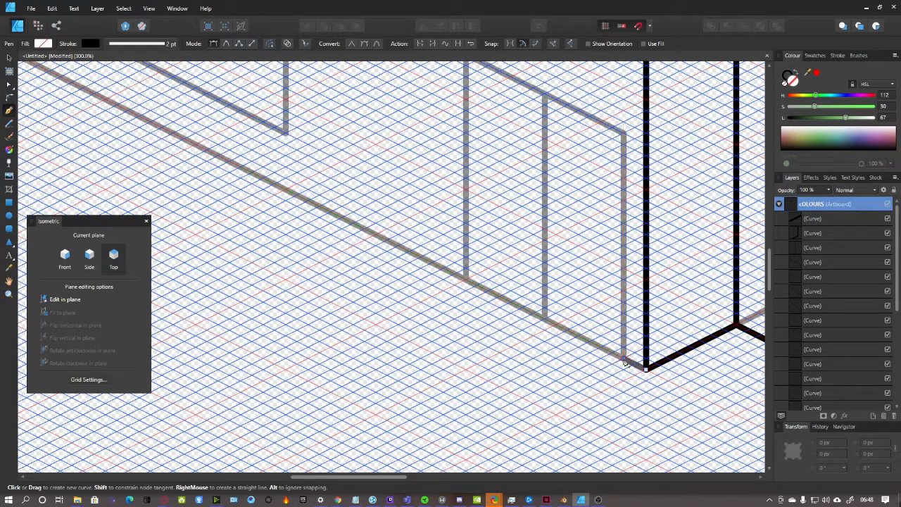
click(624, 136)
scroll(603, 203, up, 5)
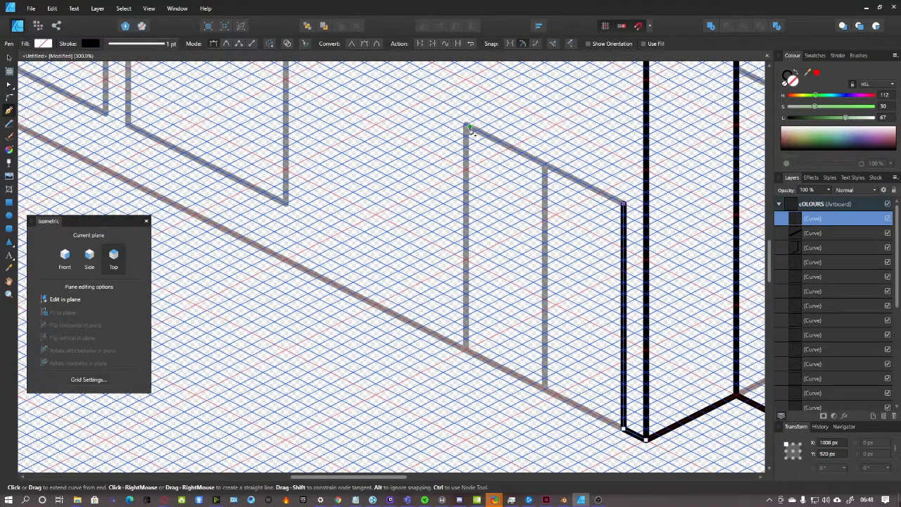
click(467, 128)
click(465, 351)
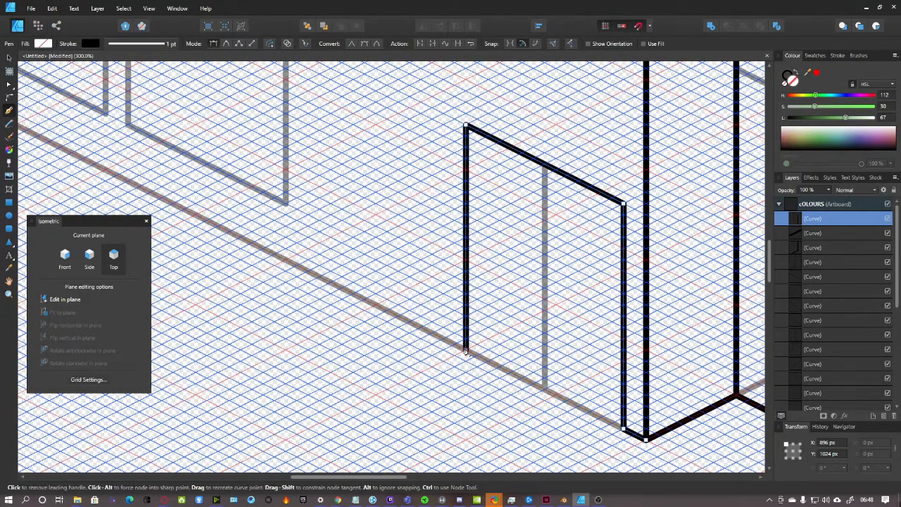
drag(397, 478, 347, 477)
scroll(331, 299, up, 1)
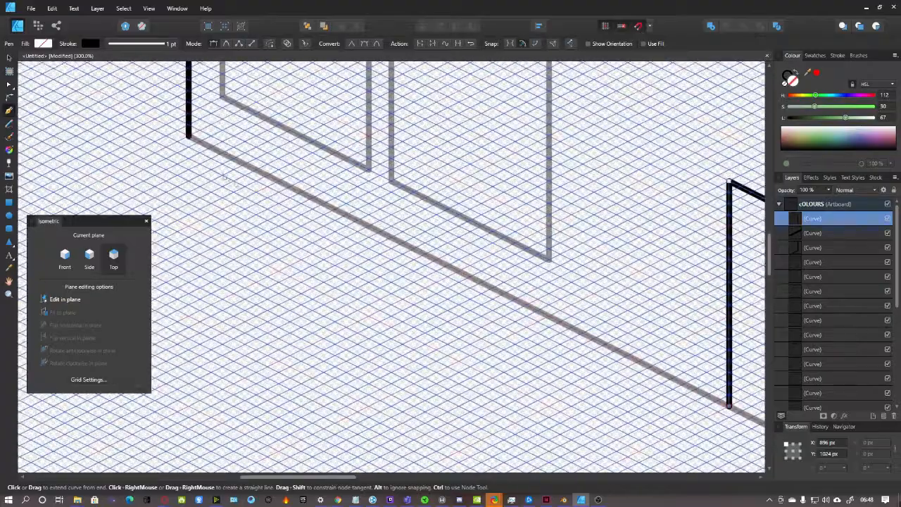
click(188, 136)
scroll(455, 294, down, 1)
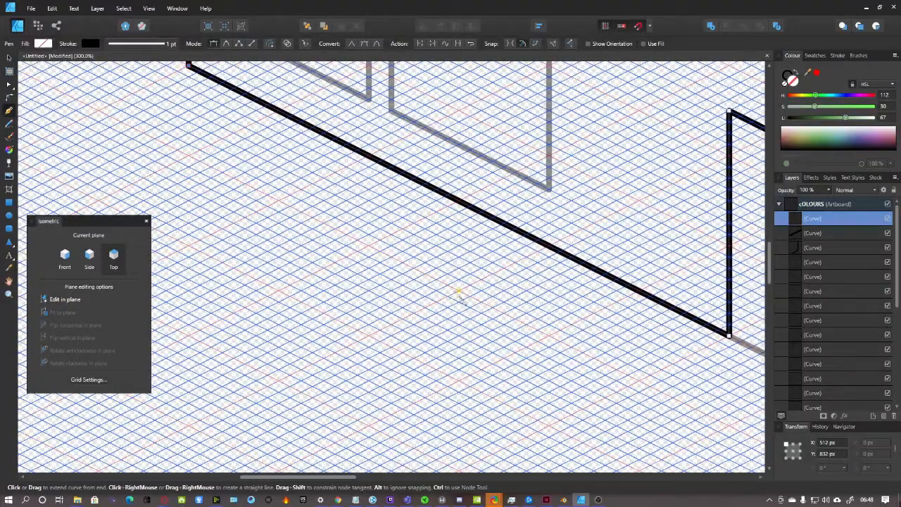
drag(324, 478, 426, 478)
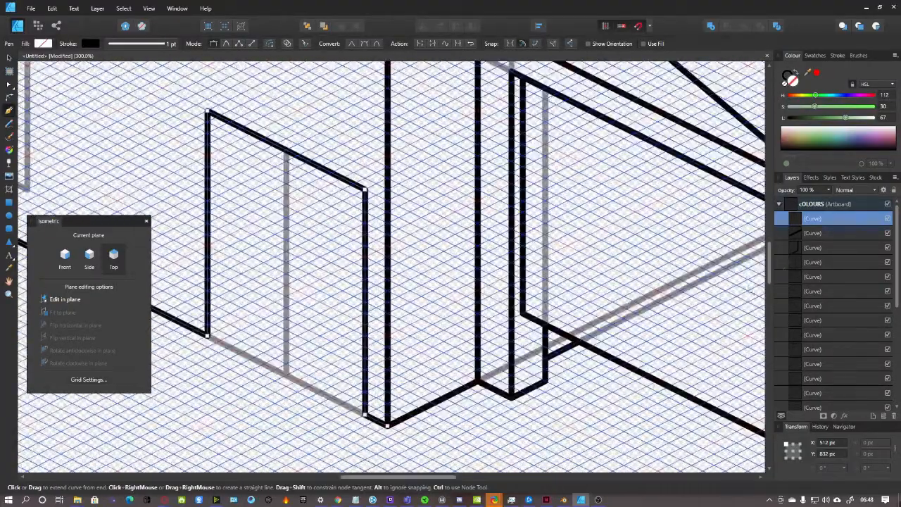
click(829, 205)
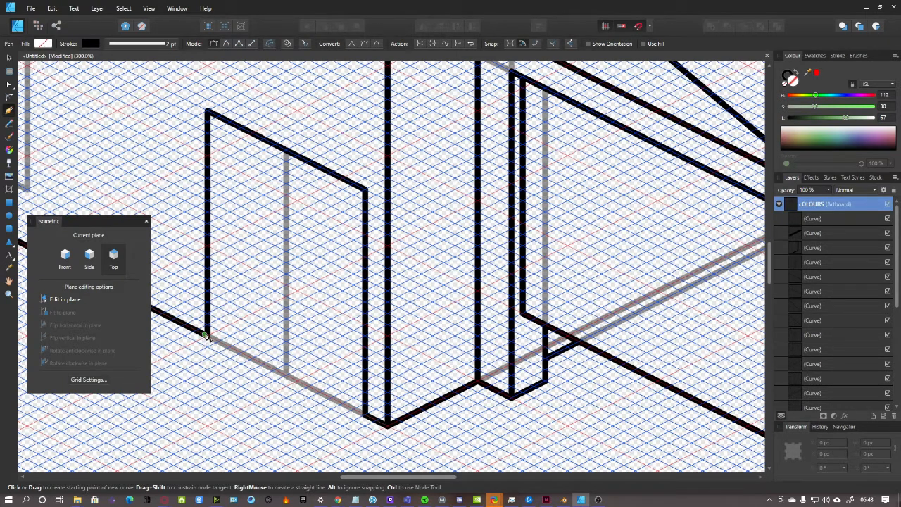
Draw the door's stepped bottom sill, then set the isometric grid to the front plane
click(207, 337)
click(230, 326)
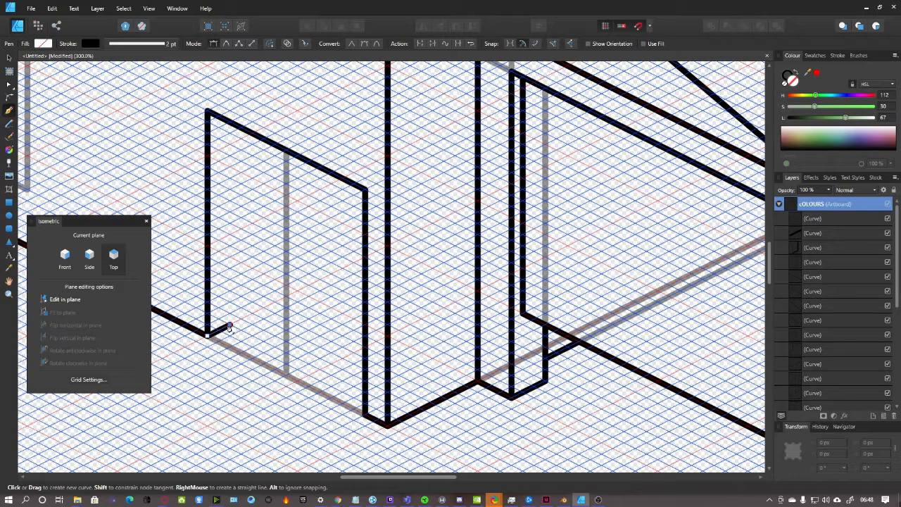
click(366, 392)
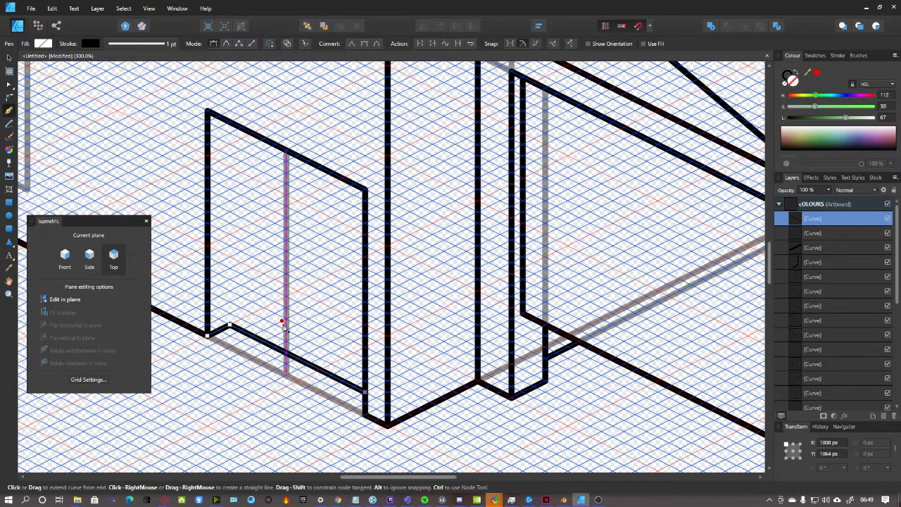
click(837, 203)
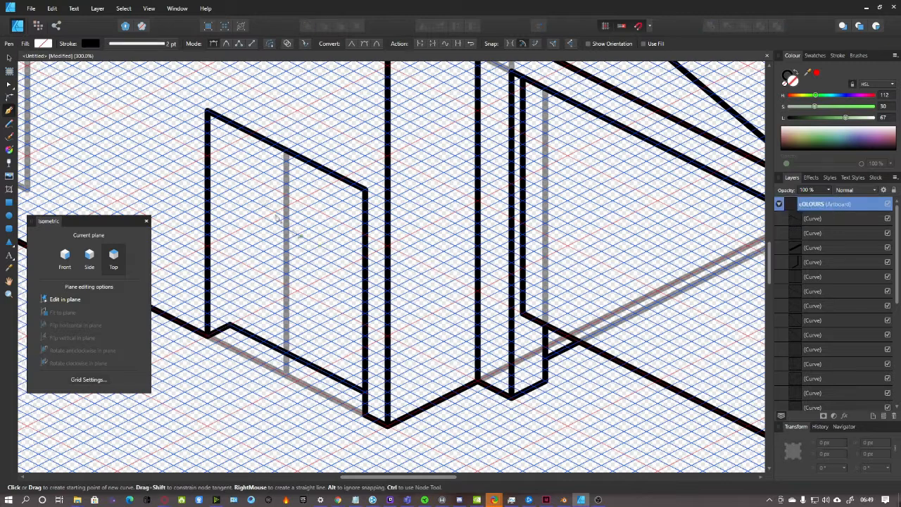
click(71, 261)
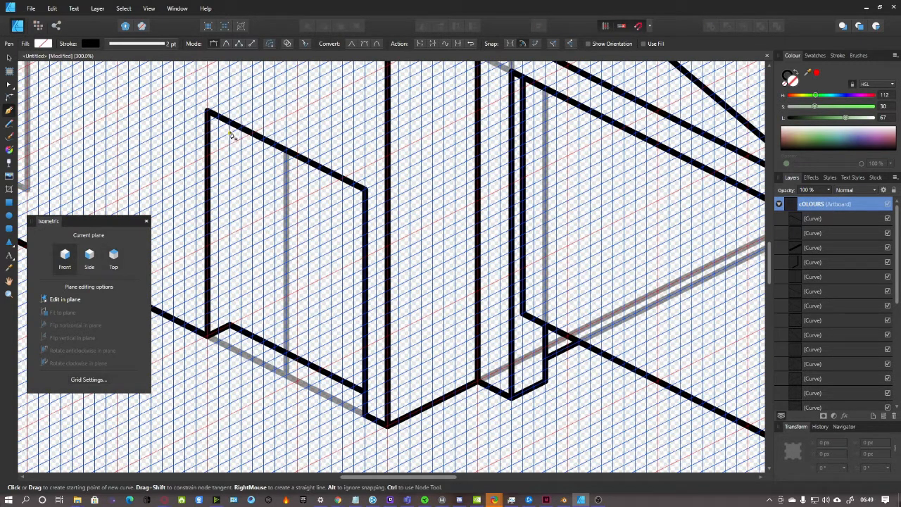
Draw the door frame's inner vertical edge and set the isometric grid to the side plane
click(230, 324)
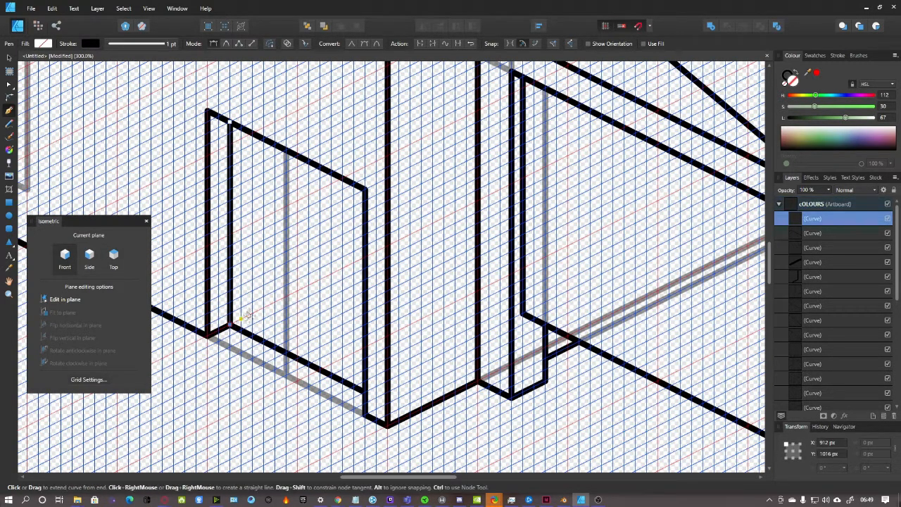
key(ctrl+1)
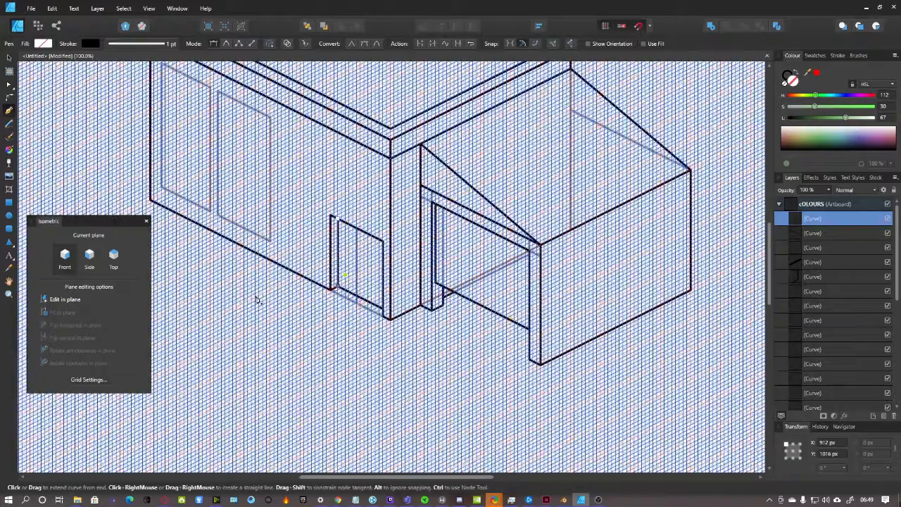
click(90, 256)
scroll(478, 251, up, 4)
scroll(479, 251, down, 1)
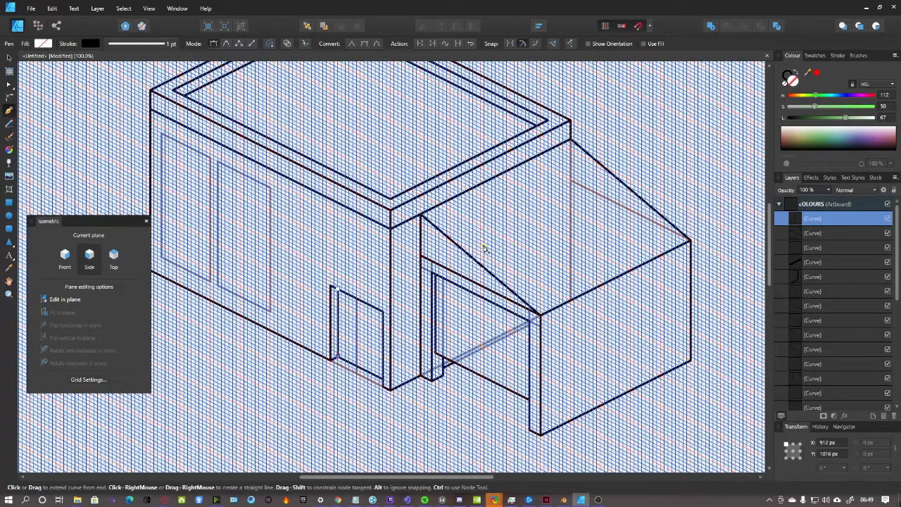
Zoom back in closely on the side door area
key(ctrl+=)
scroll(479, 276, down, 3)
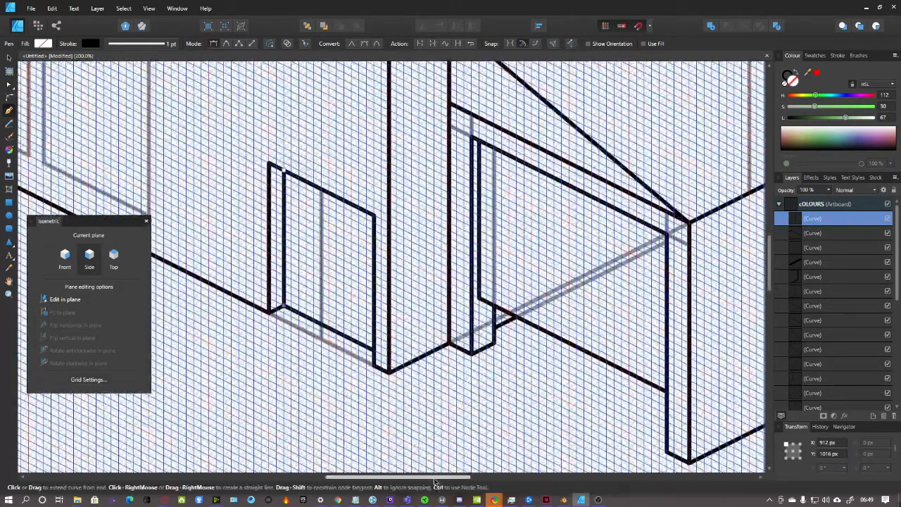
drag(436, 480, 421, 481)
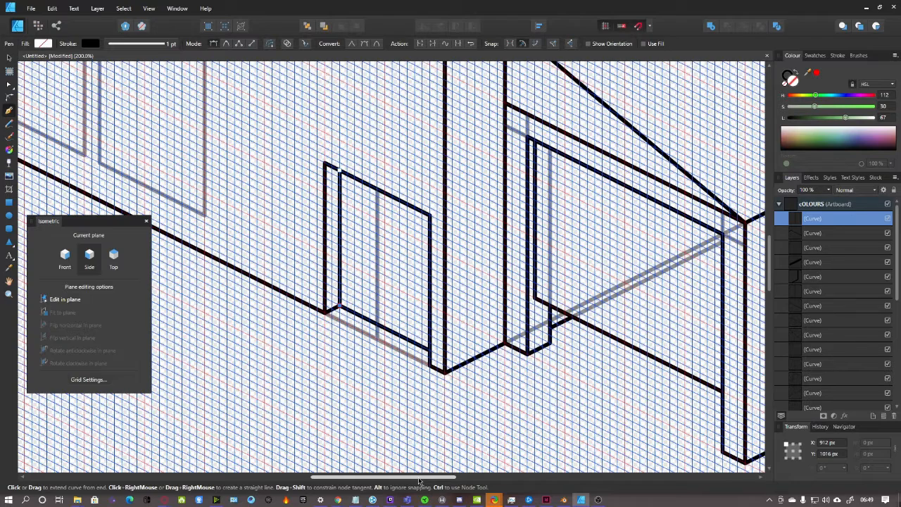
key(ctrl+=)
scroll(367, 333, down, 2)
scroll(366, 330, up, 3)
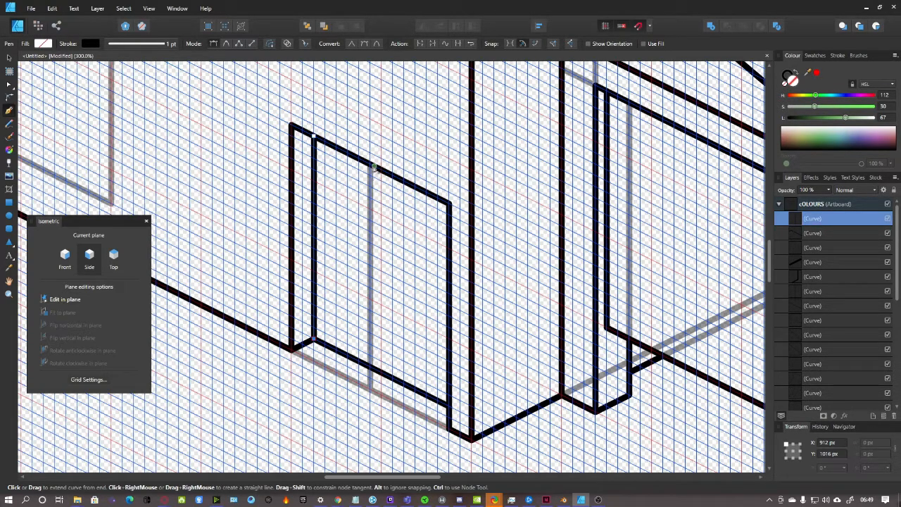
Undo a mistaken diagonal, then draw a vertical divider from the door's top edge to its bottom edge
click(380, 172)
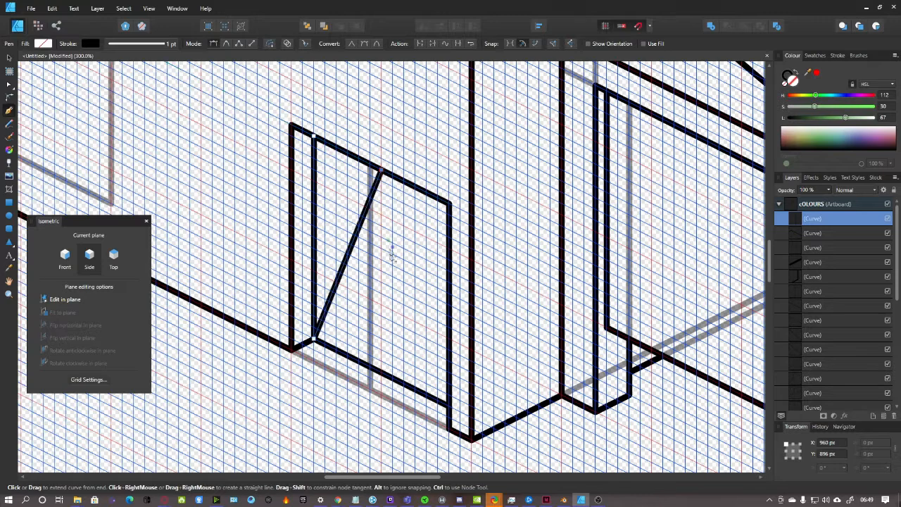
key(ctrl+z)
key(ctrl+z)
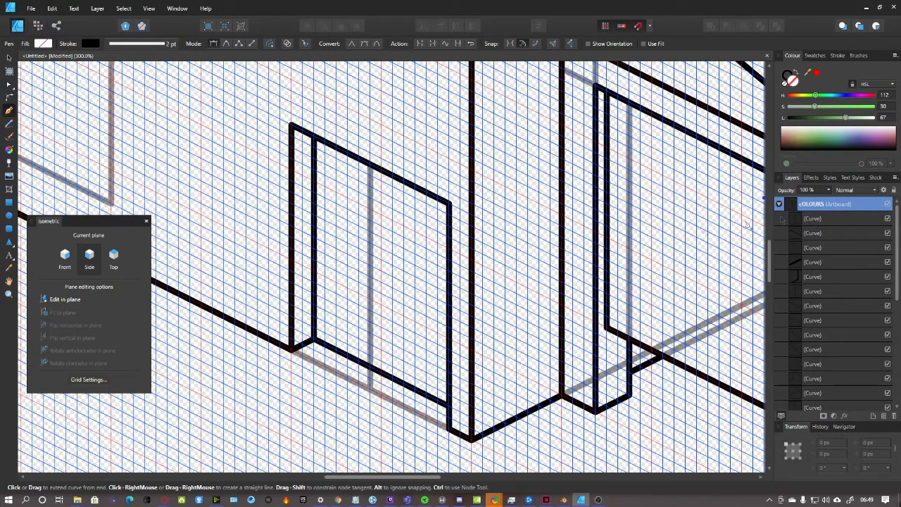
click(381, 170)
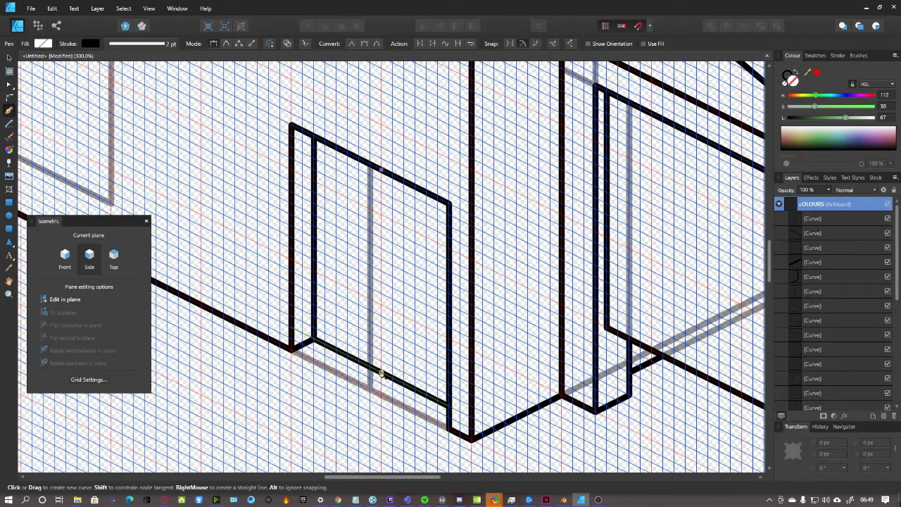
click(381, 373)
scroll(460, 148, down, 2)
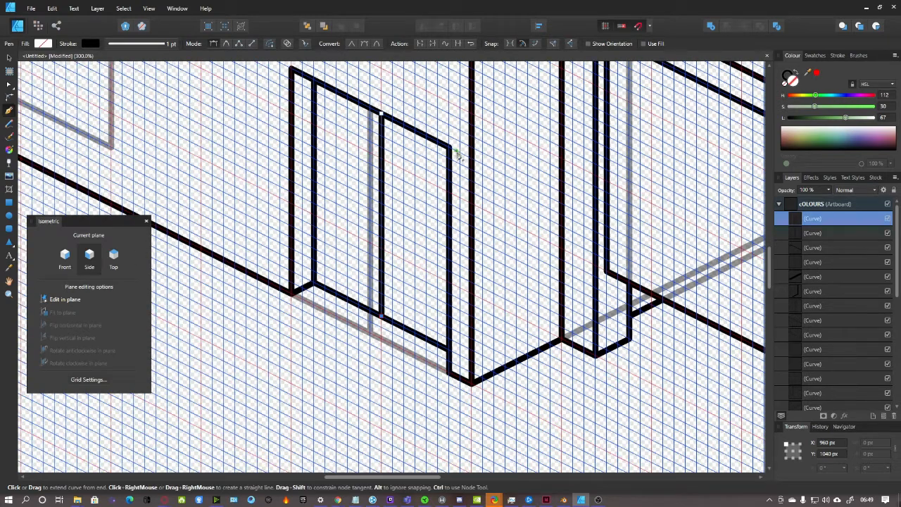
scroll(424, 308, up, 1)
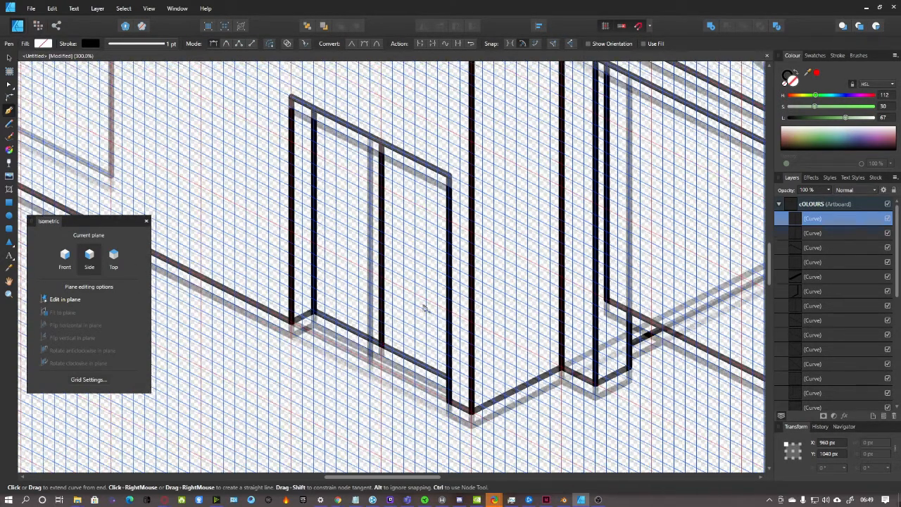
scroll(386, 291, up, 1)
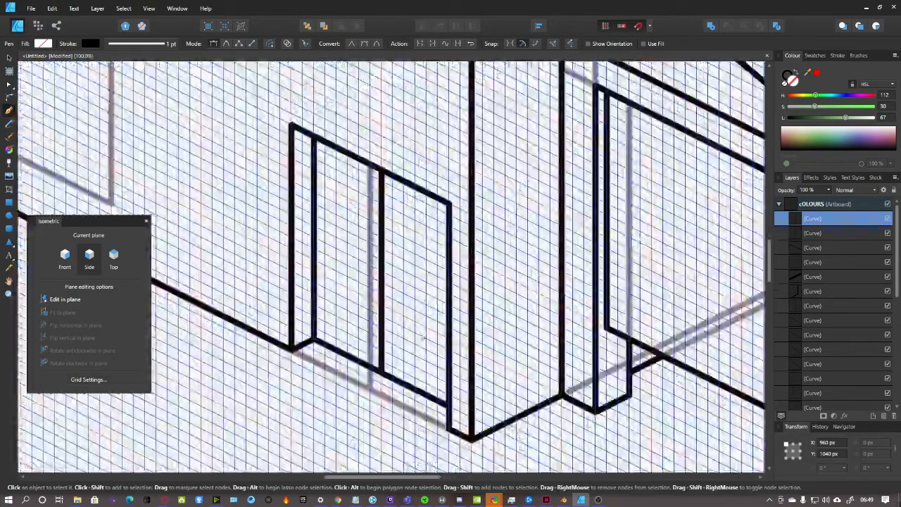
scroll(424, 337, up, 2)
scroll(425, 331, down, 4)
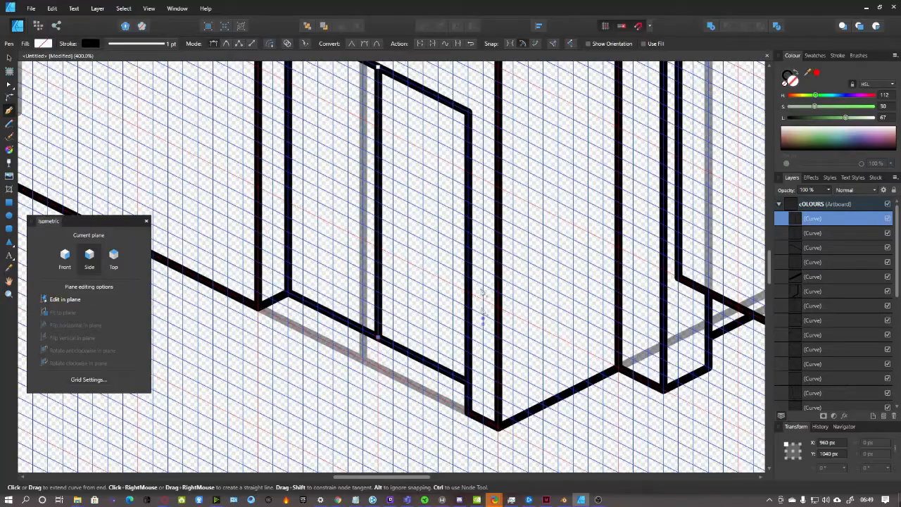
scroll(389, 316, down, 5)
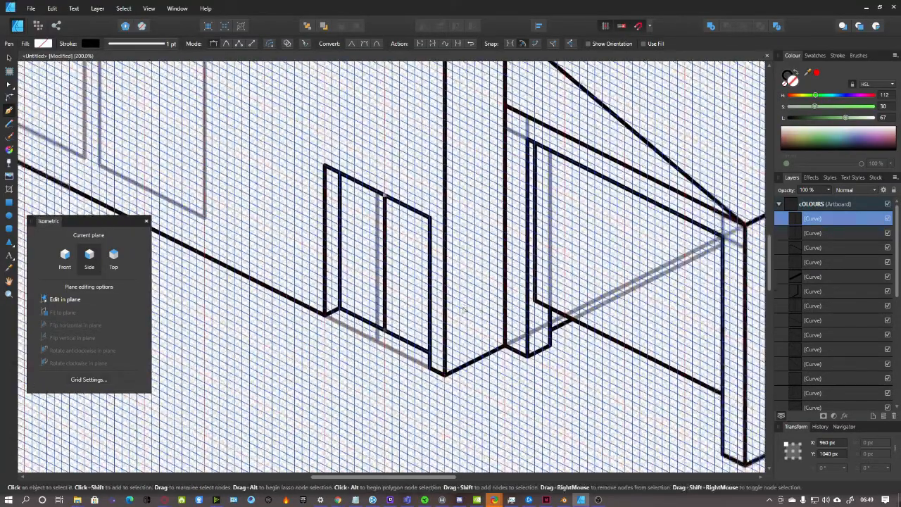
scroll(384, 320, right, 4)
scroll(384, 327, up, 3)
scroll(382, 328, up, 3)
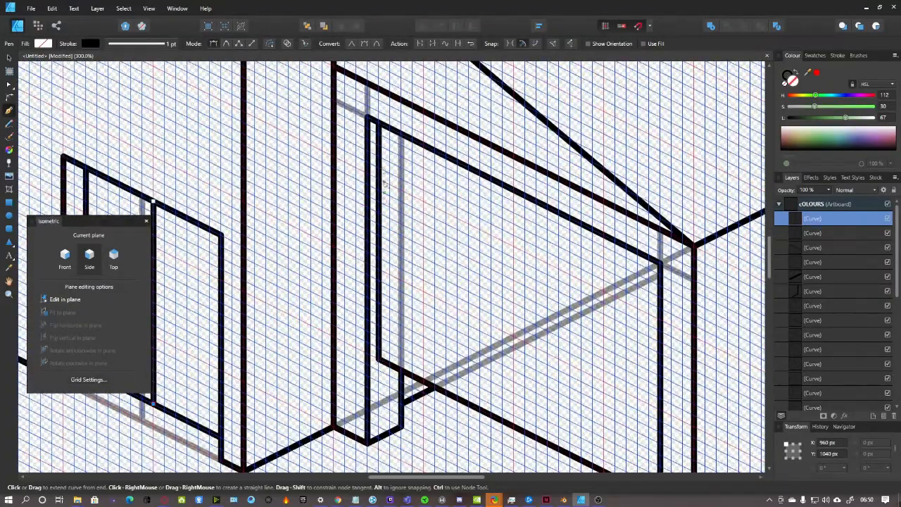
scroll(378, 173, down, 4)
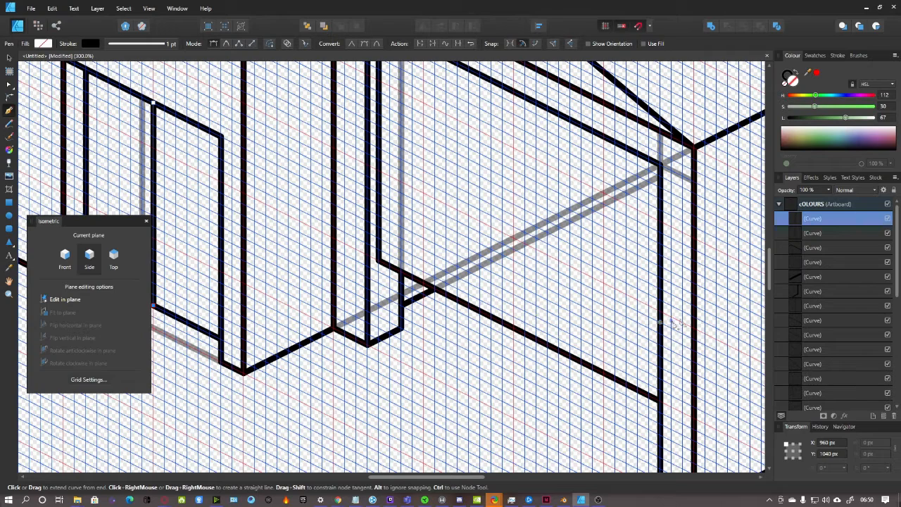
scroll(436, 342, down, 3)
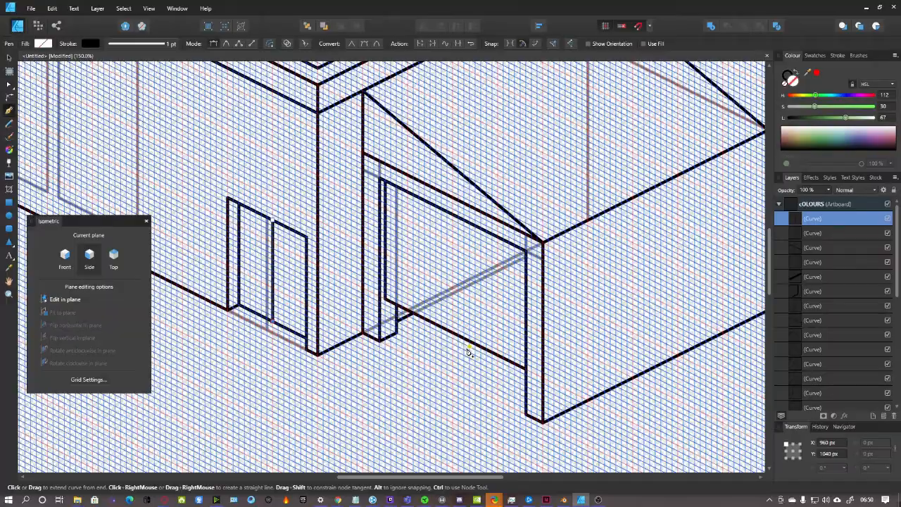
drag(430, 482, 363, 482)
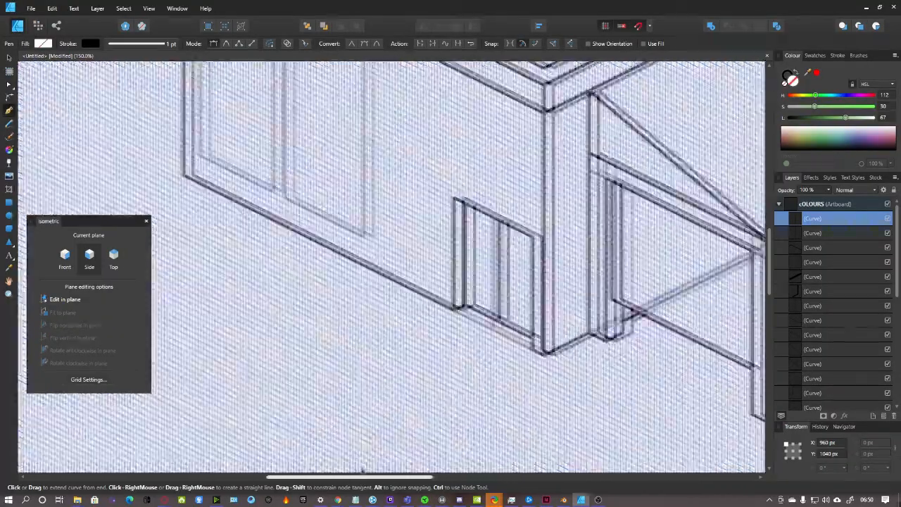
scroll(328, 357, up, 2)
scroll(328, 357, down, 4)
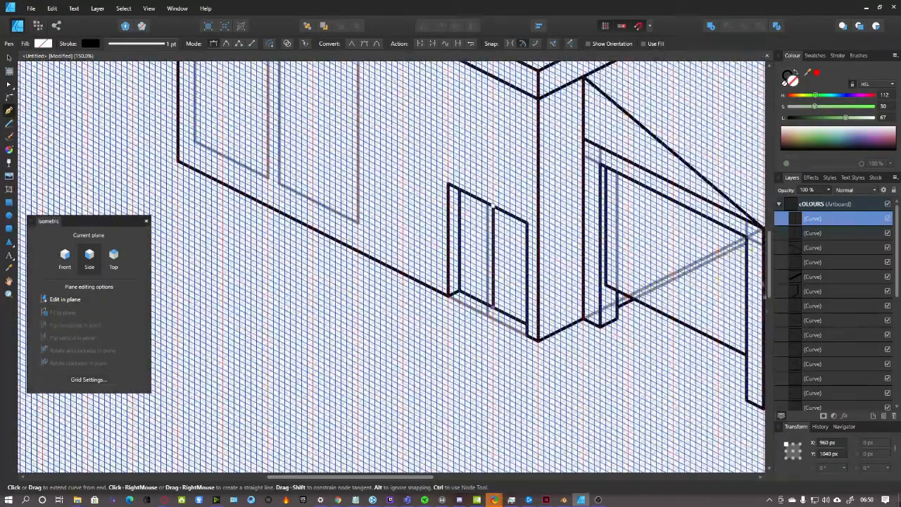
scroll(446, 395, up, 3)
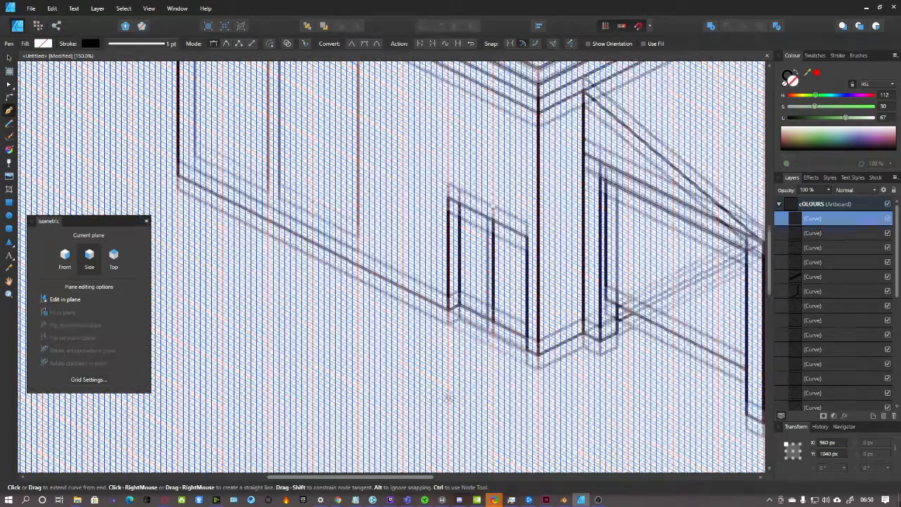
scroll(444, 446, up, 4)
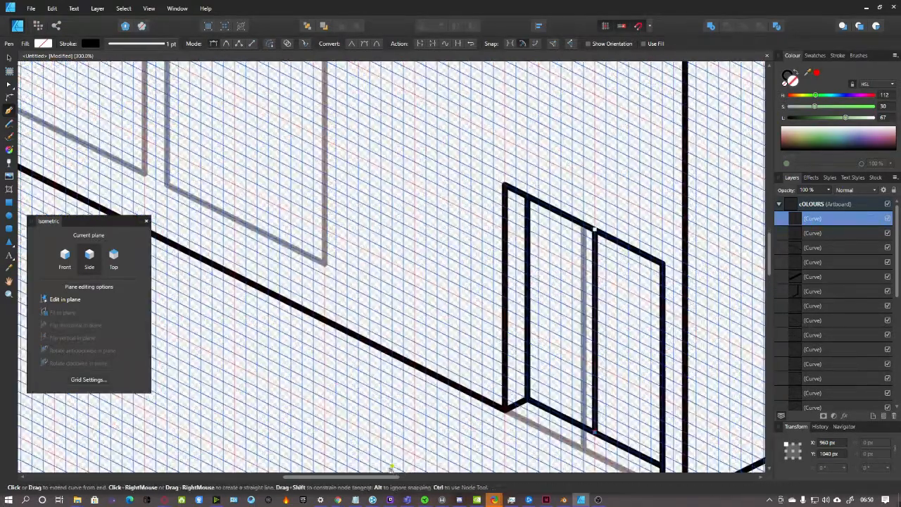
scroll(380, 407, up, 2)
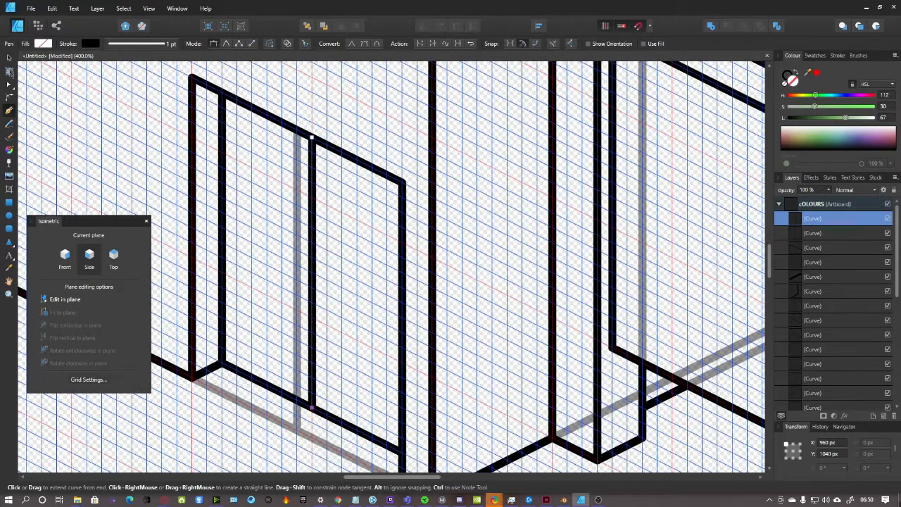
Outline a rectangular window in the right door leaf
click(837, 205)
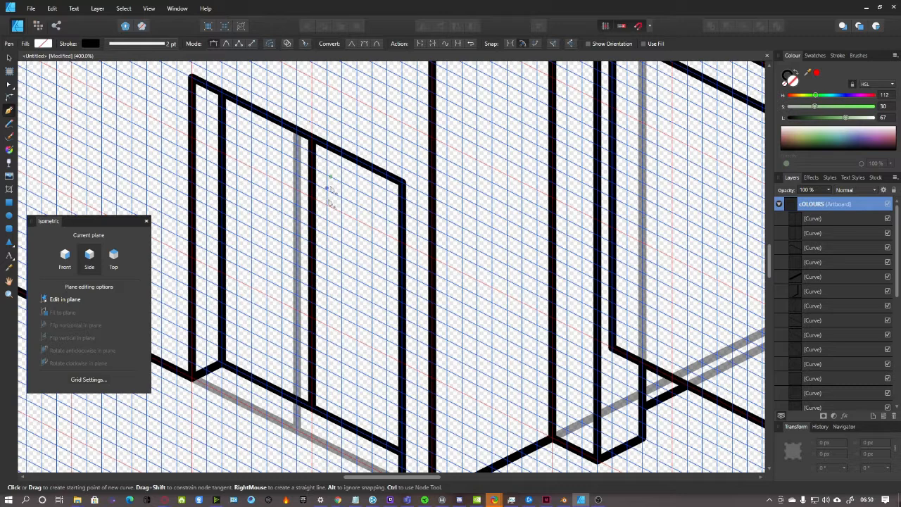
click(327, 159)
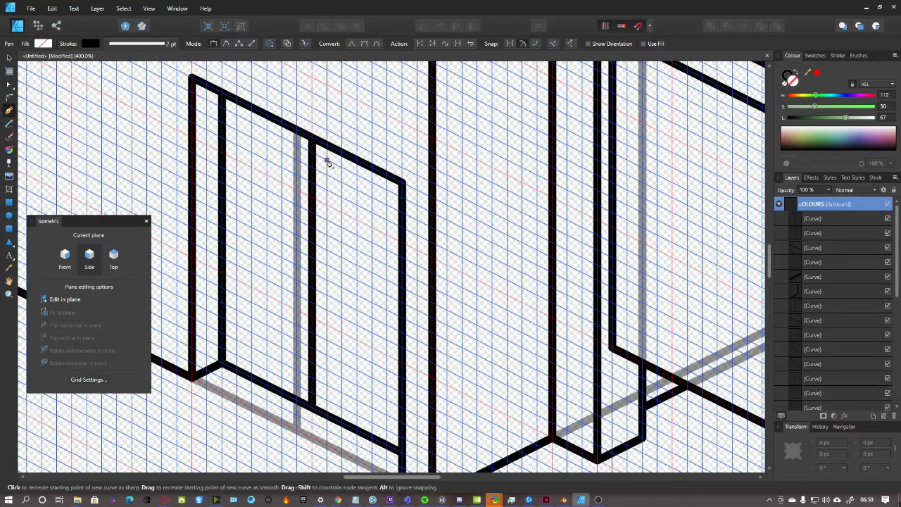
click(402, 194)
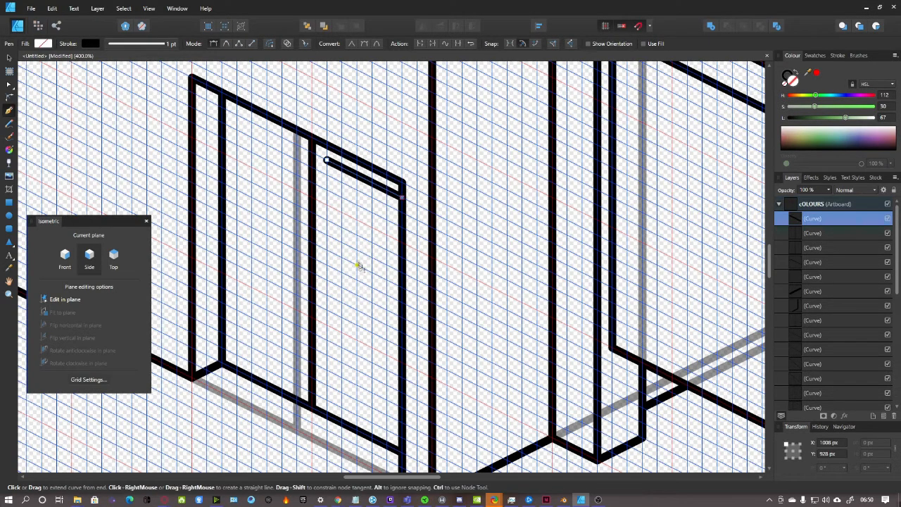
click(808, 208)
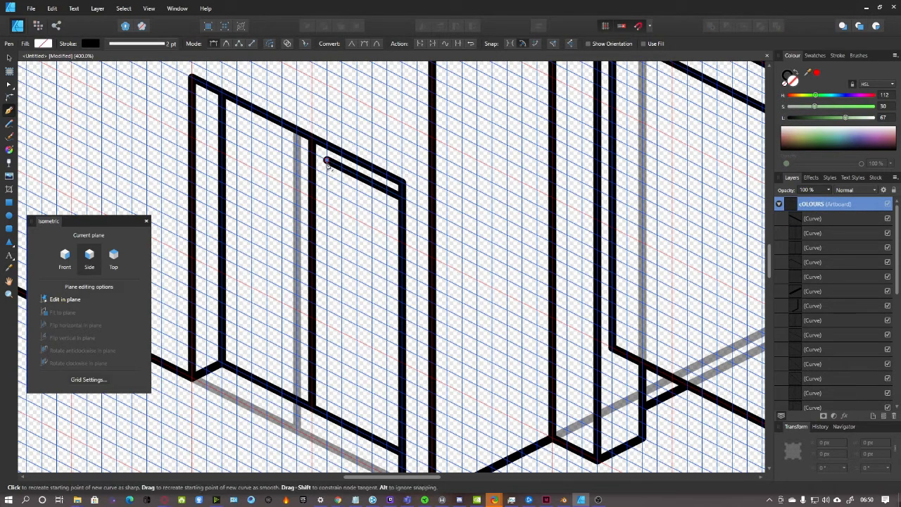
click(327, 279)
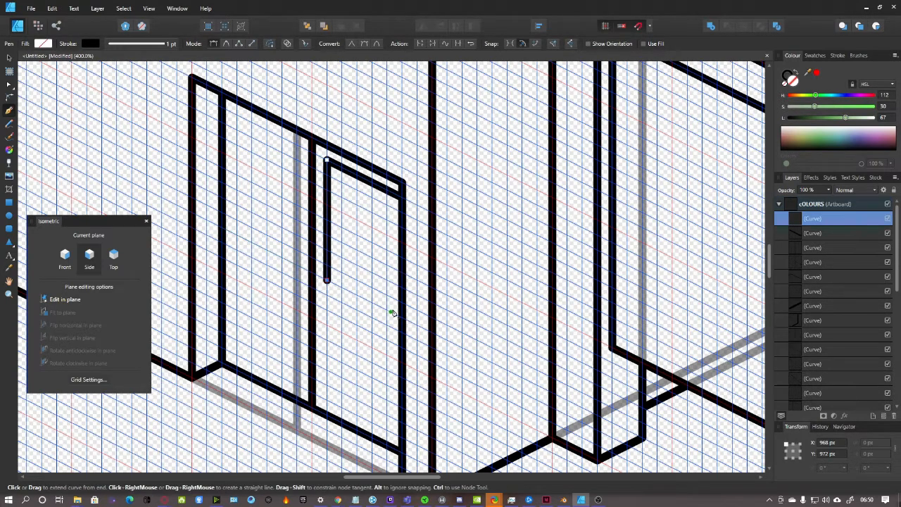
click(401, 318)
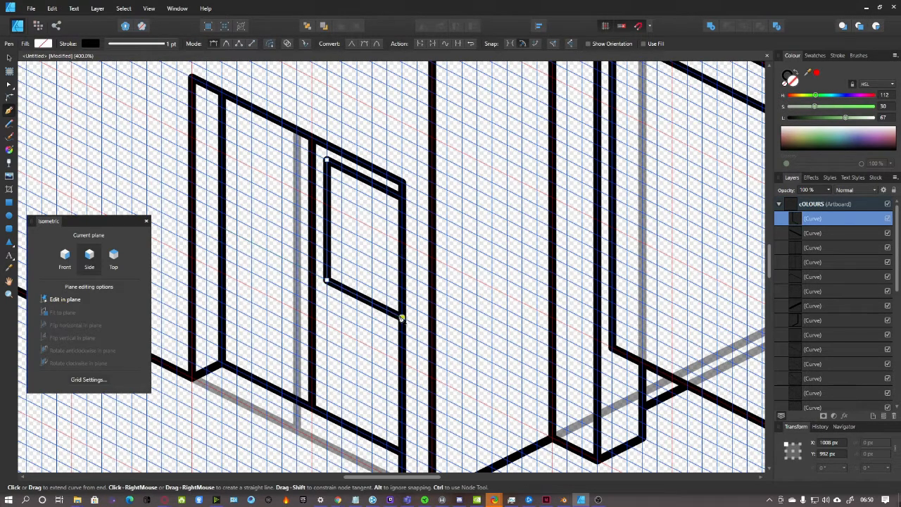
click(831, 209)
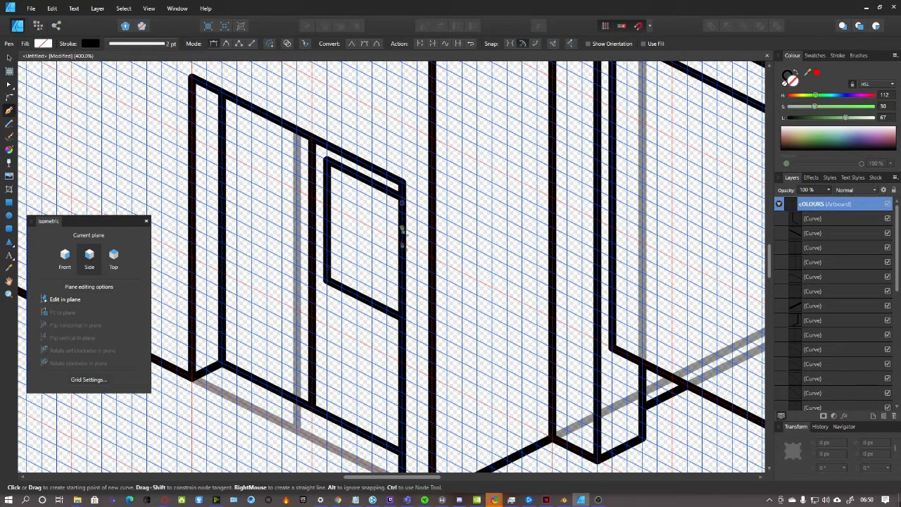
Draw a closed rectangular window outline in the left door leaf
click(297, 149)
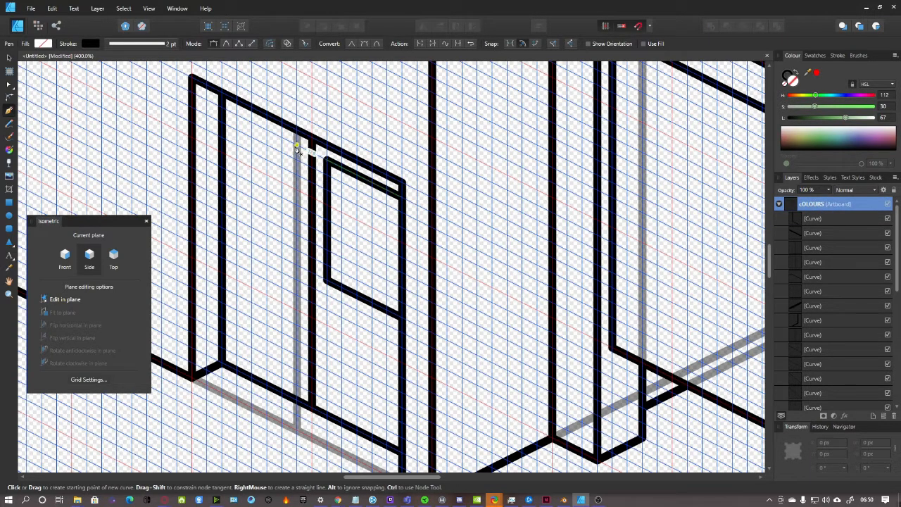
click(297, 268)
click(236, 236)
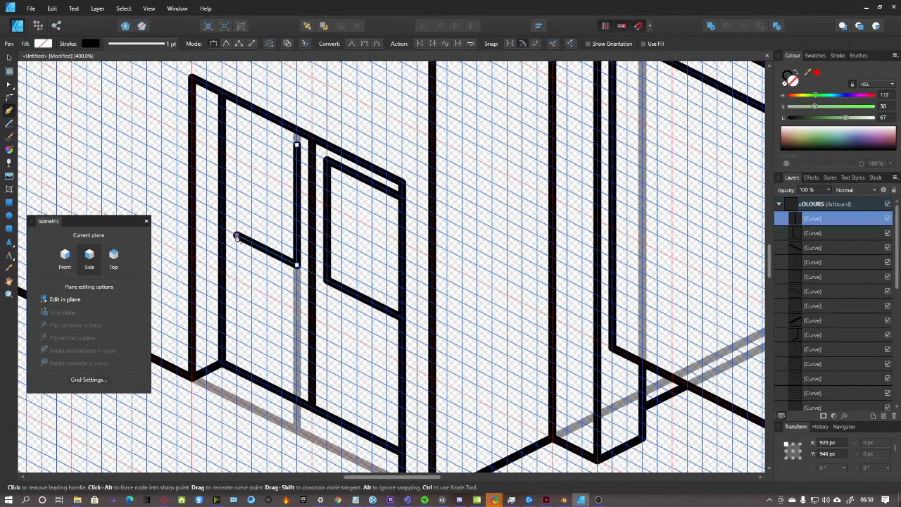
click(237, 115)
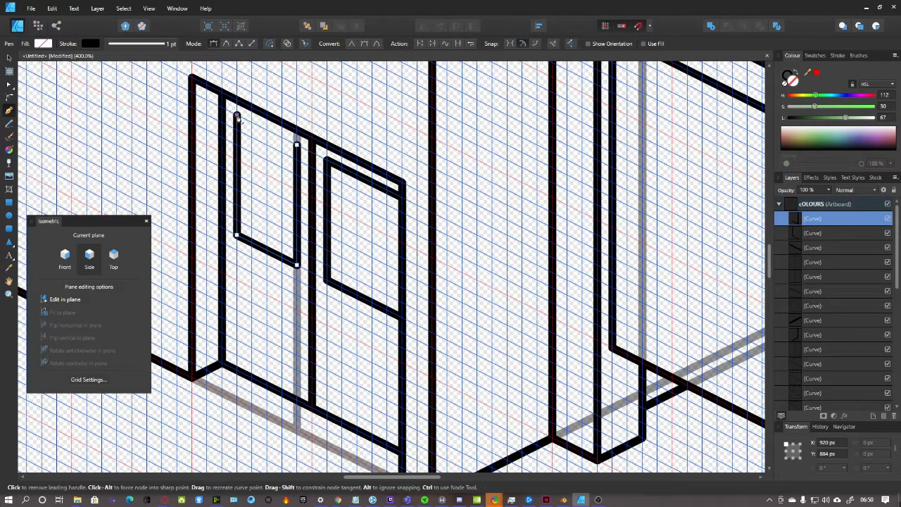
click(297, 147)
scroll(383, 228, down, 2)
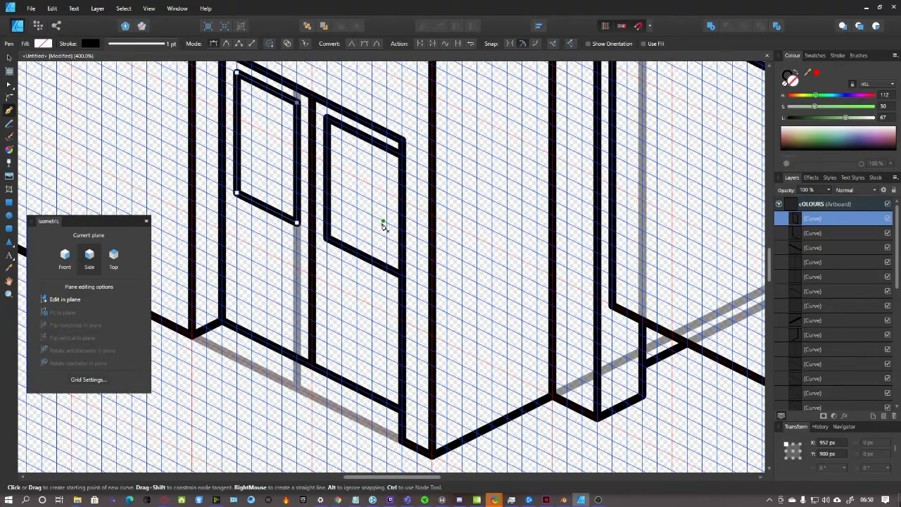
scroll(383, 230, down, 3)
scroll(329, 204, up, 3)
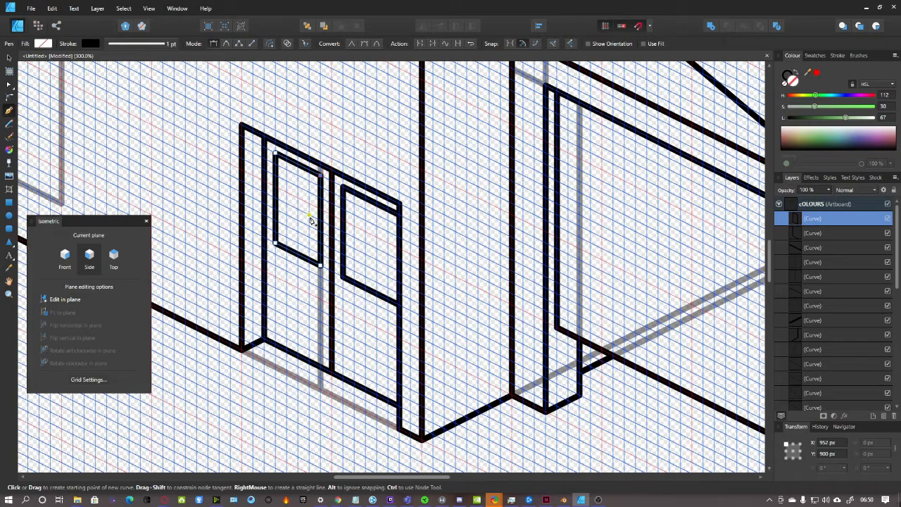
scroll(369, 230, up, 1)
scroll(370, 231, down, 2)
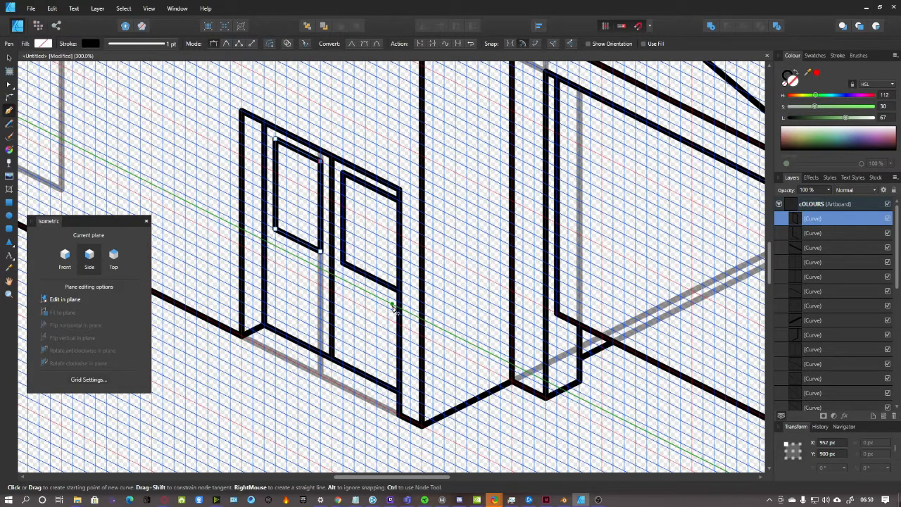
Undo the stray window lines and redraw the vertical divider between the two door leaves
scroll(377, 298, up, 1)
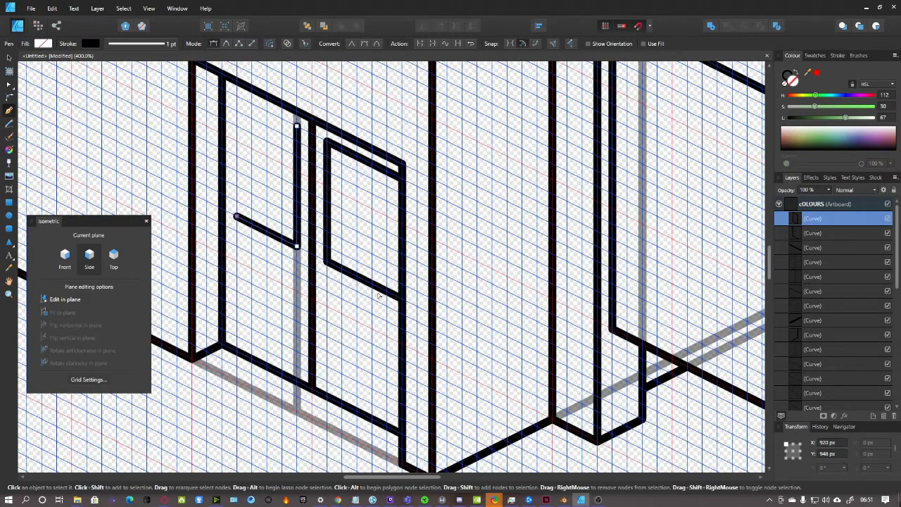
key(ctrl+z)
key(ctrl+z)
key(ctrl+z)
key(ctrl+z)
key(ctrl+z)
key(ctrl+z)
key(ctrl+z)
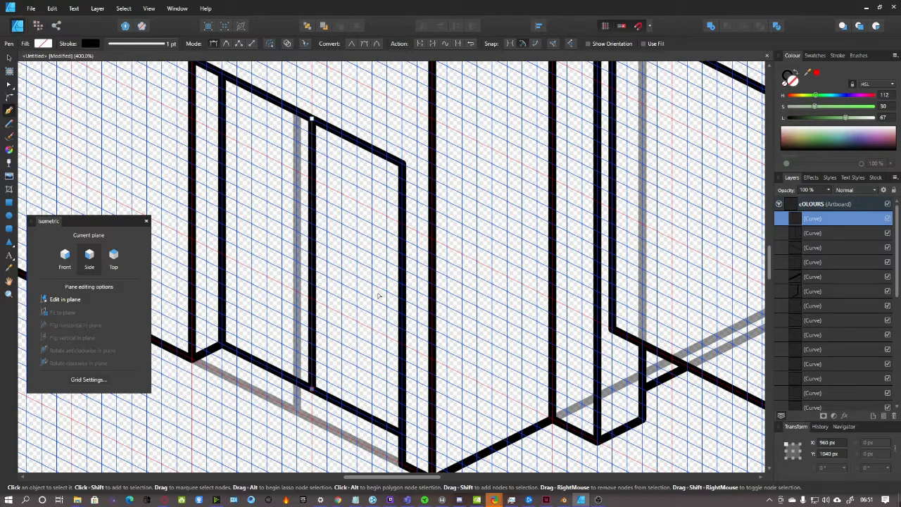
key(ctrl+z)
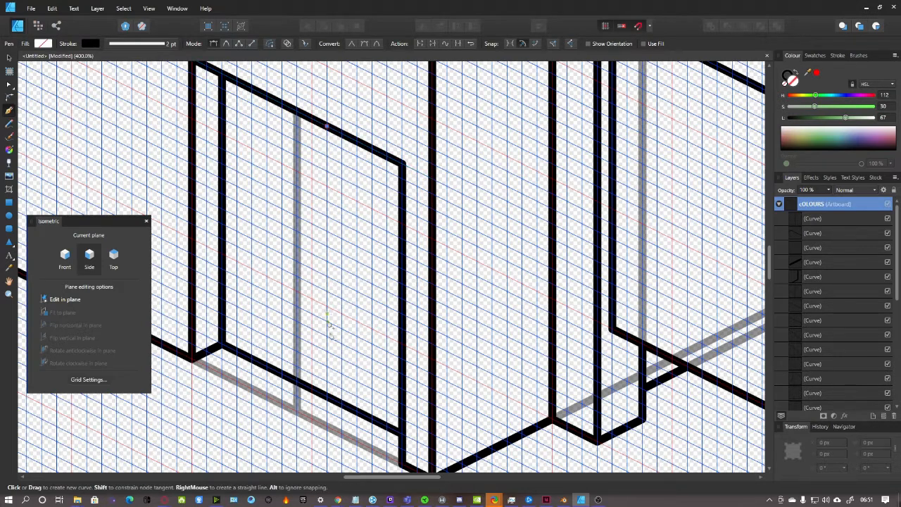
click(327, 399)
click(326, 127)
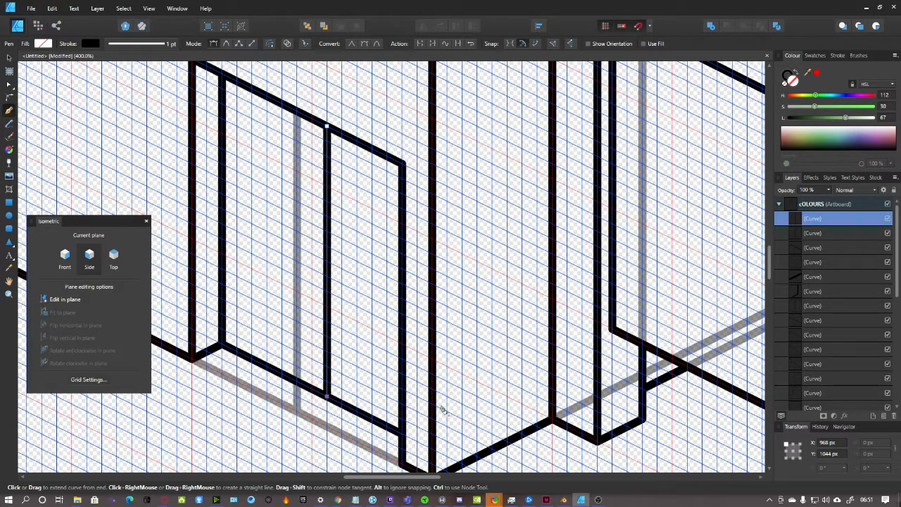
click(825, 204)
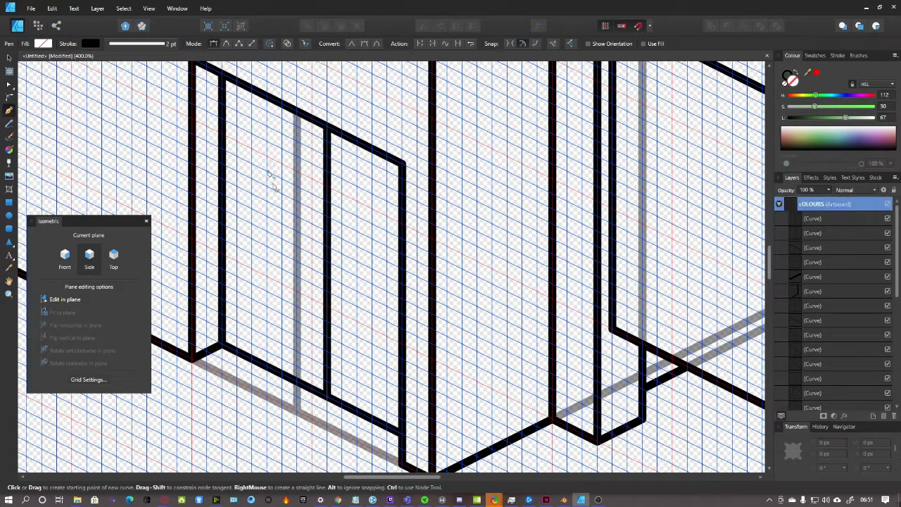
Draw a closed window outline in the upper part of the left leaf
click(238, 98)
click(313, 134)
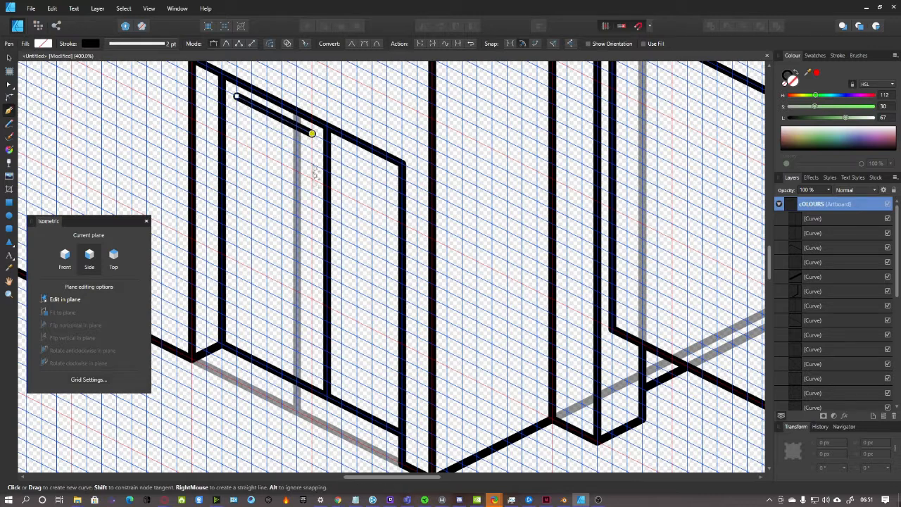
click(313, 255)
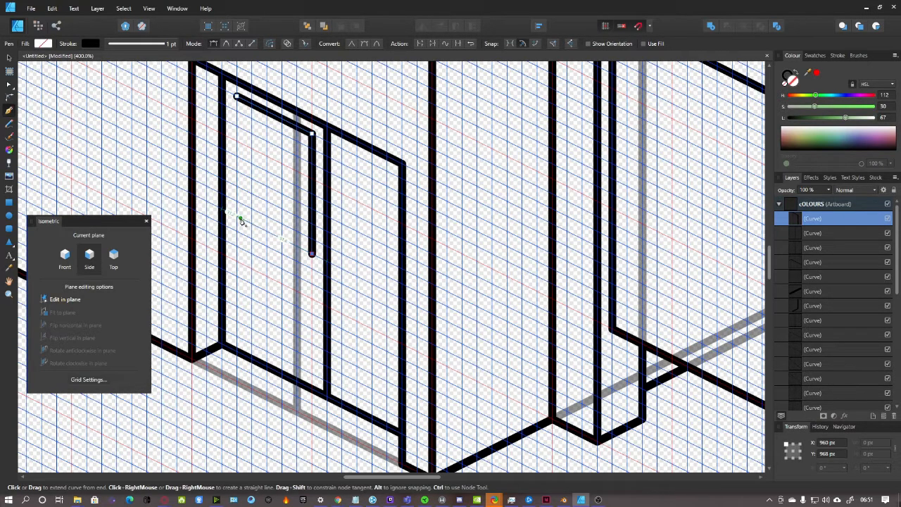
click(237, 216)
click(237, 98)
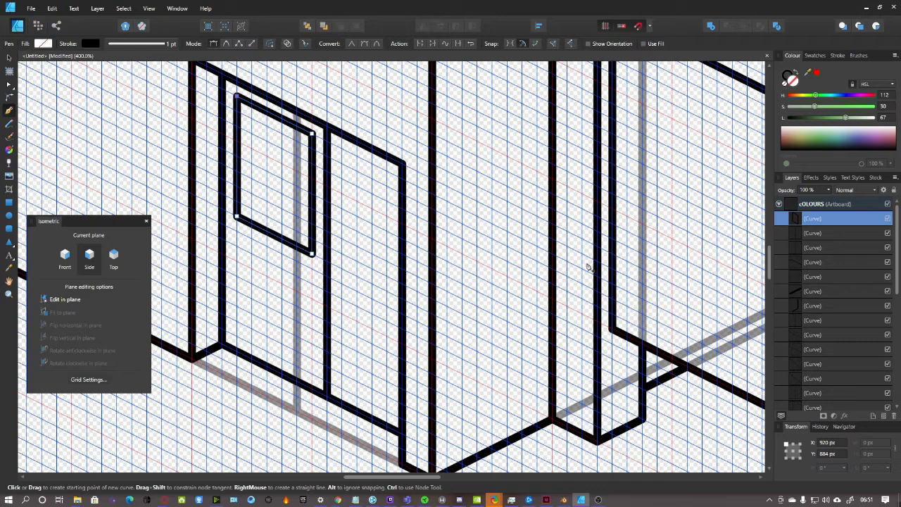
click(880, 204)
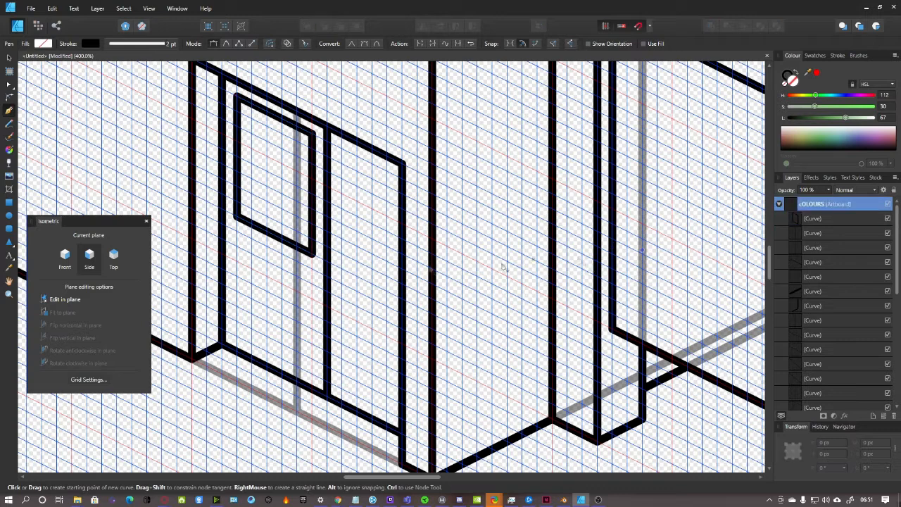
Draw most of the window outline in the right leaf
click(402, 177)
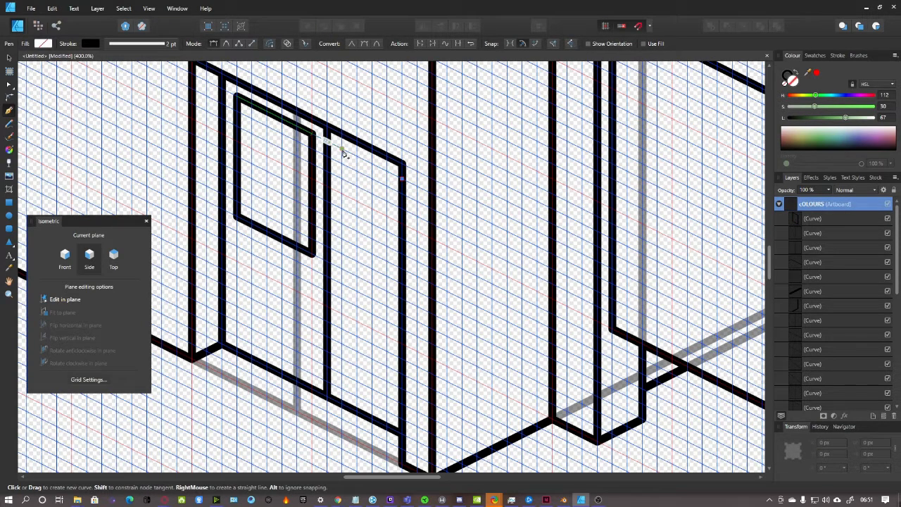
click(341, 149)
click(341, 270)
click(402, 301)
scroll(383, 363, down, 2)
scroll(382, 362, down, 5)
scroll(380, 364, up, 1)
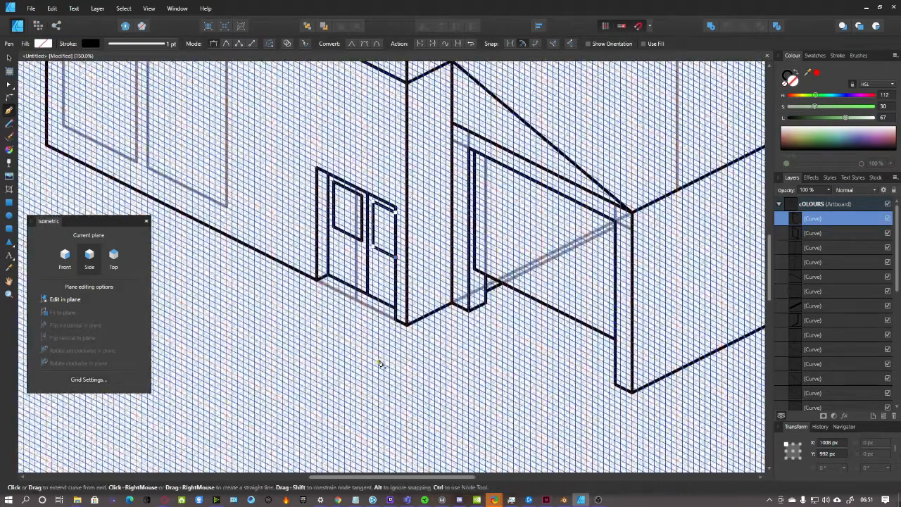
Draw a closed lower panel outline beneath the window on the left door leaf
scroll(381, 364, up, 4)
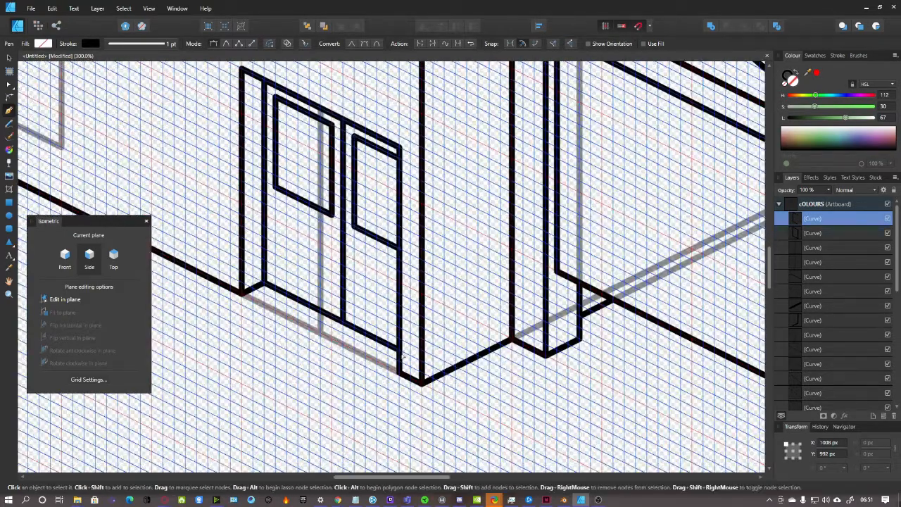
scroll(380, 364, down, 4)
scroll(364, 280, up, 5)
scroll(364, 279, up, 1)
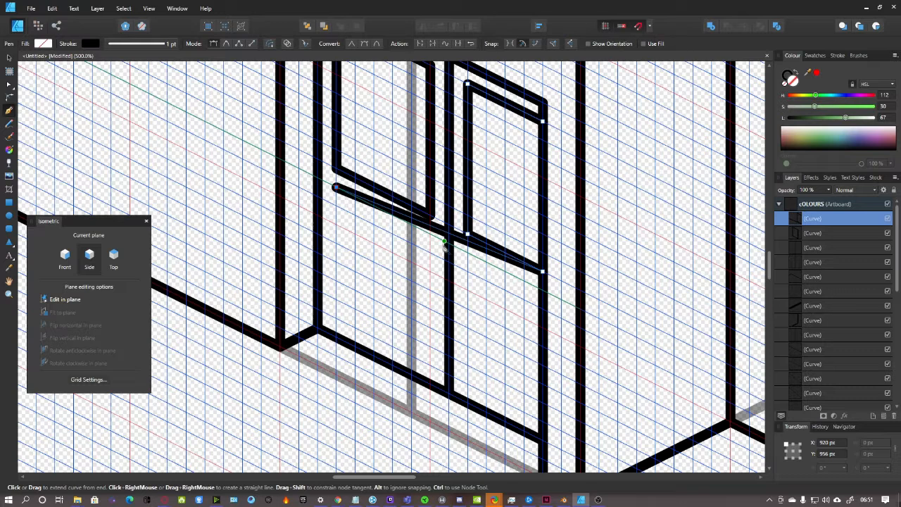
click(817, 204)
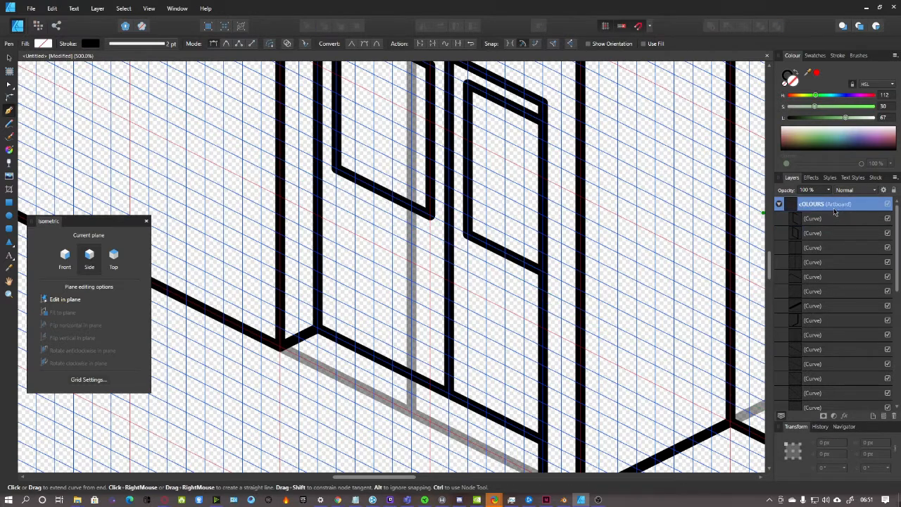
click(336, 188)
click(430, 234)
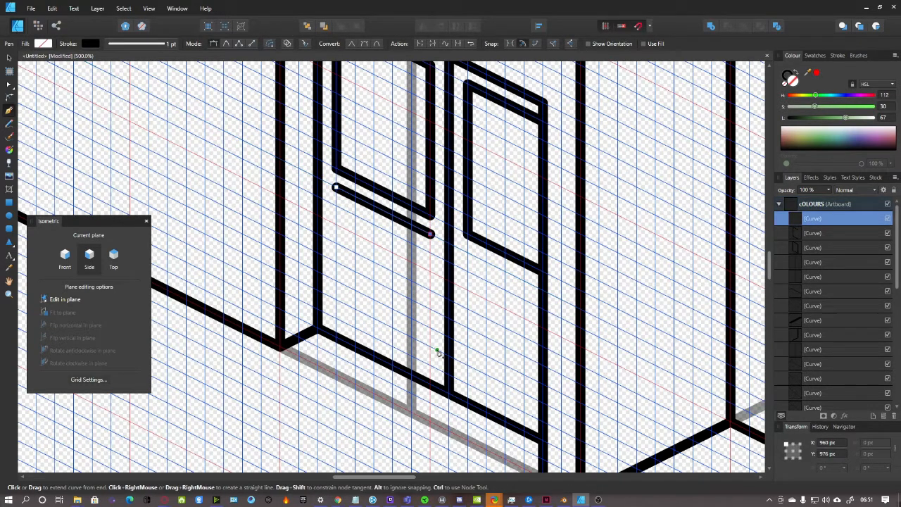
click(431, 366)
click(336, 318)
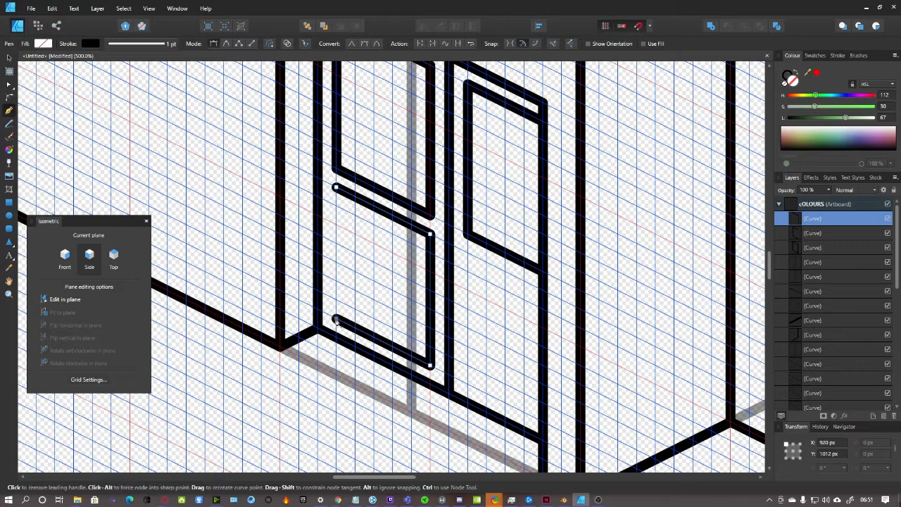
click(336, 187)
scroll(497, 272, down, 1)
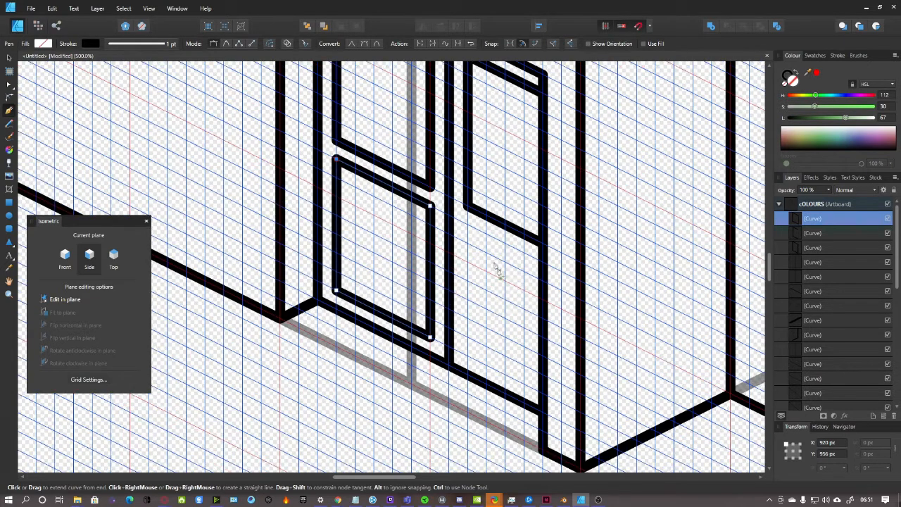
Start the lower panel on the right leaf with its top edge and left side
click(815, 207)
click(467, 225)
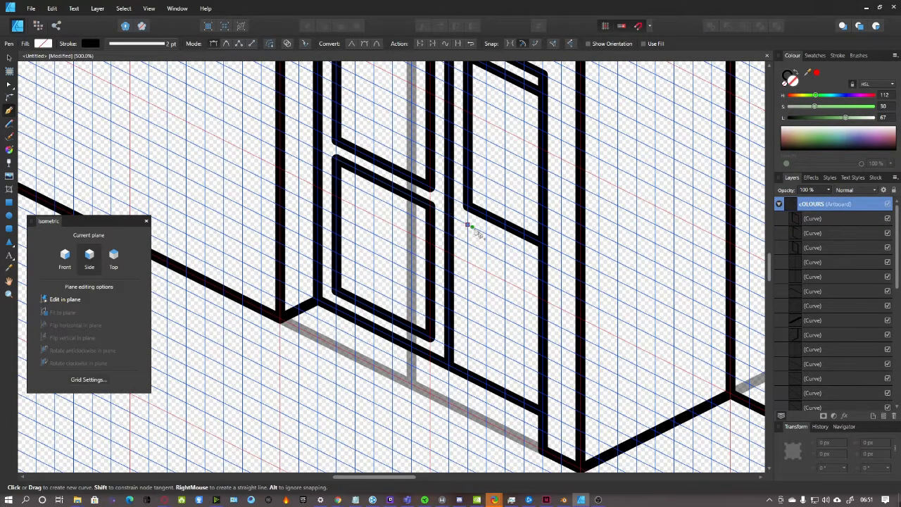
click(543, 262)
key(Escape)
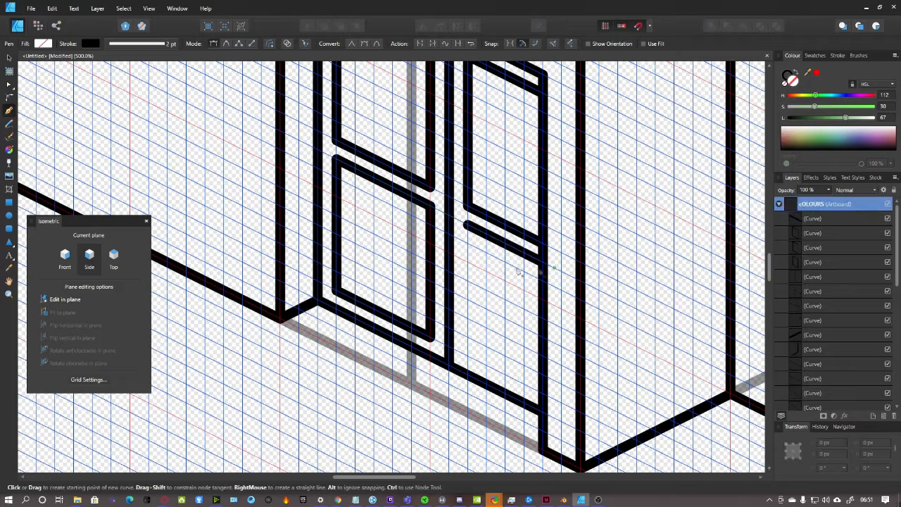
click(467, 224)
click(467, 356)
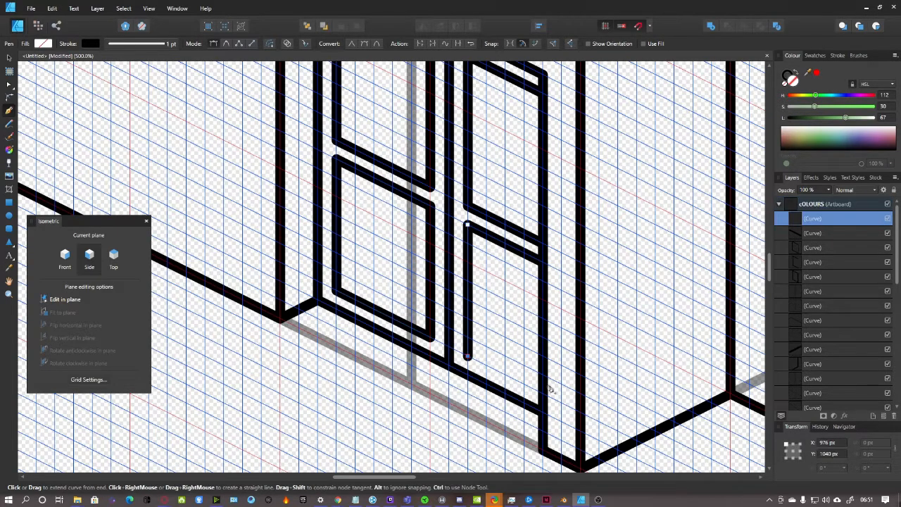
scroll(542, 394, down, 5)
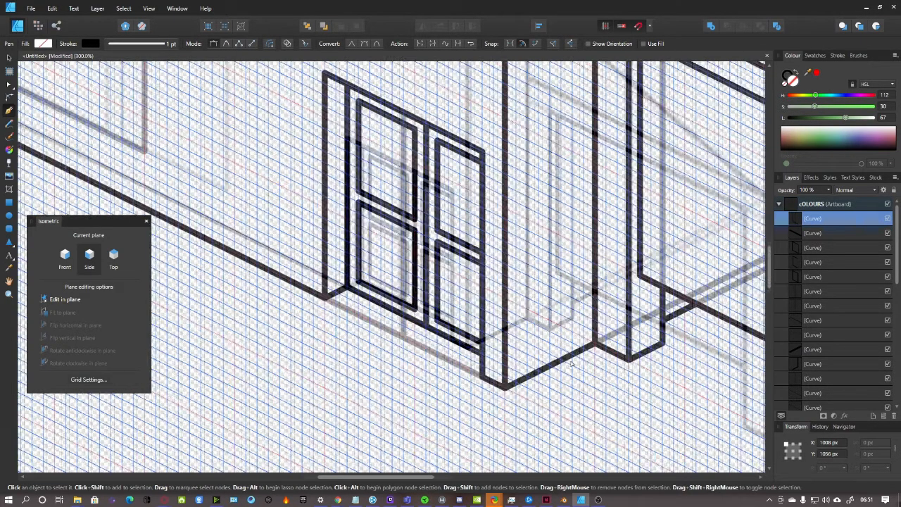
Deselect the door curves and zoom out to view the wall base beside the door
key(ctrl+minus)
click(816, 207)
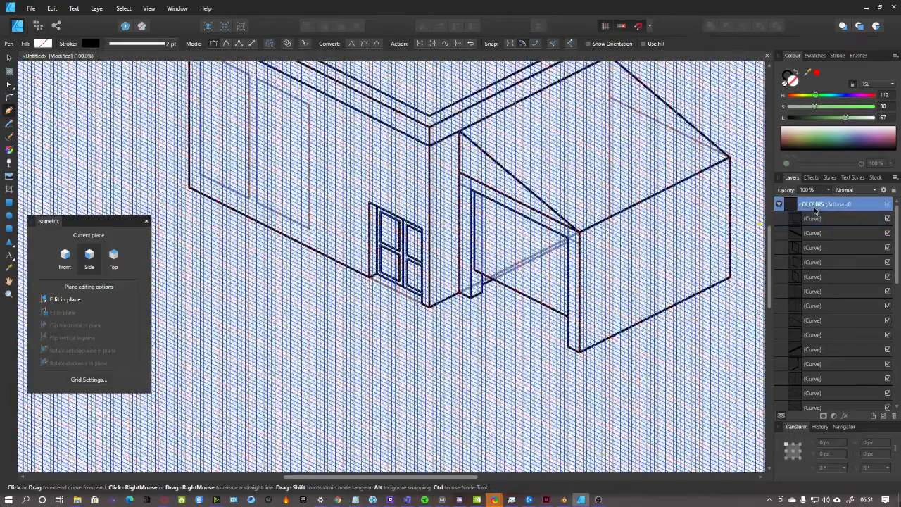
scroll(555, 337, up, 2)
scroll(537, 330, down, 1)
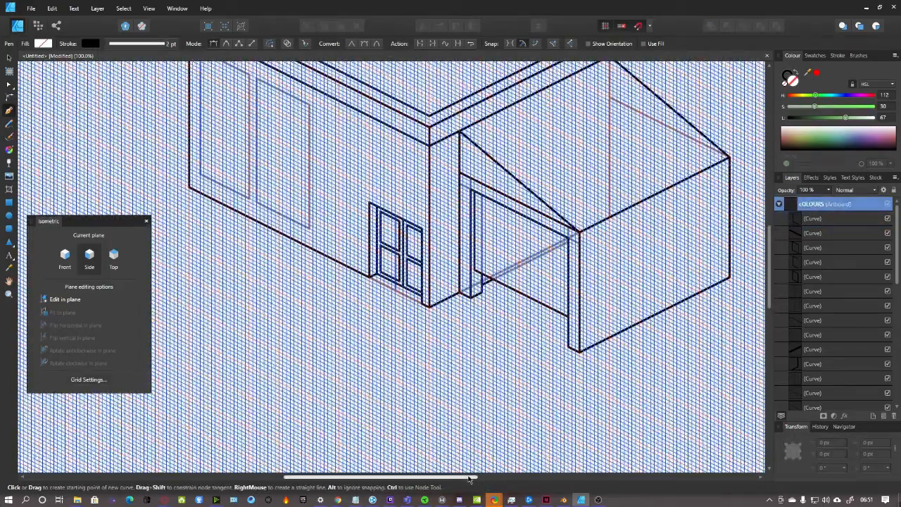
drag(472, 478, 437, 486)
scroll(454, 301, up, 2)
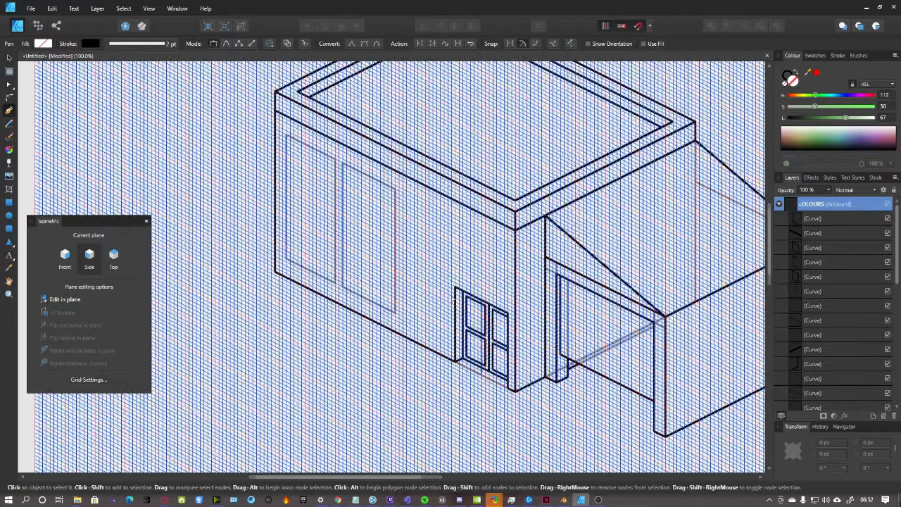
scroll(454, 300, up, 1)
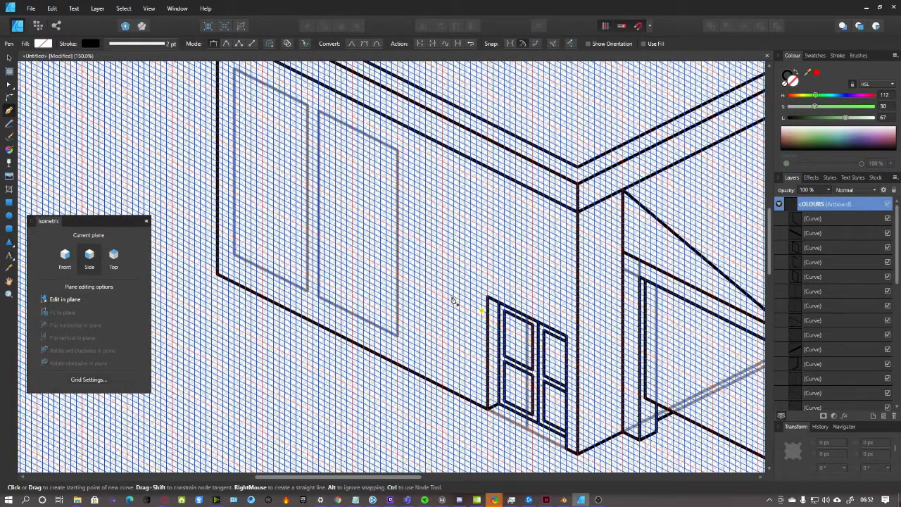
scroll(457, 296, down, 2)
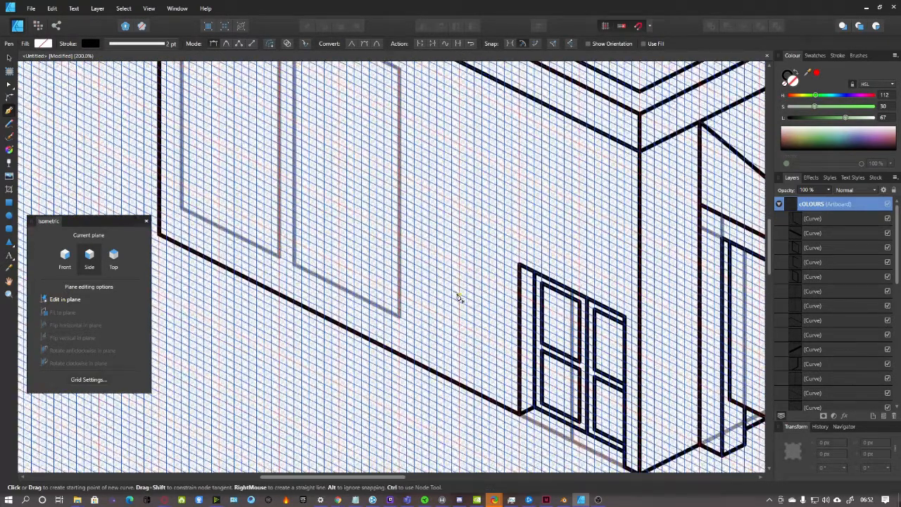
scroll(429, 317, up, 2)
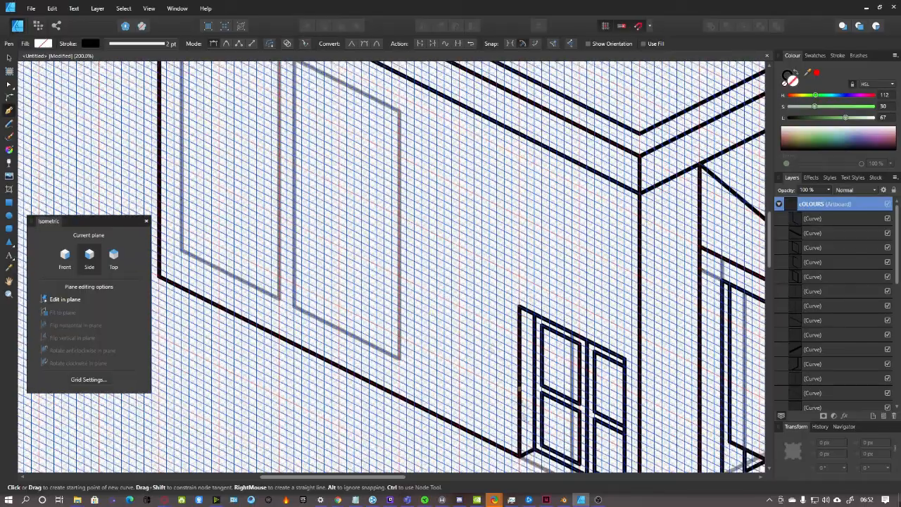
mouse_move(399, 477)
mouse_down()
mouse_move(434, 477)
mouse_move(396, 478)
mouse_up()
scroll(522, 353, up, 3)
scroll(521, 354, down, 3)
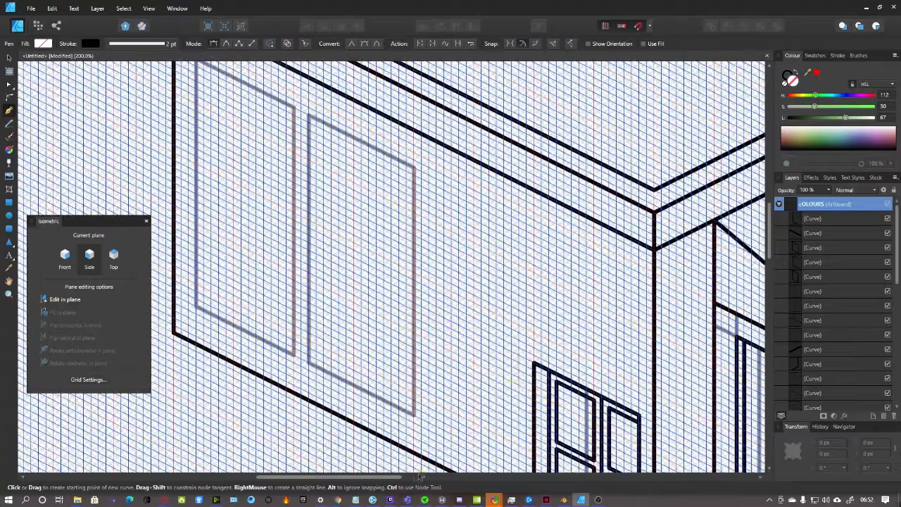
drag(398, 477, 373, 478)
scroll(456, 430, down, 3)
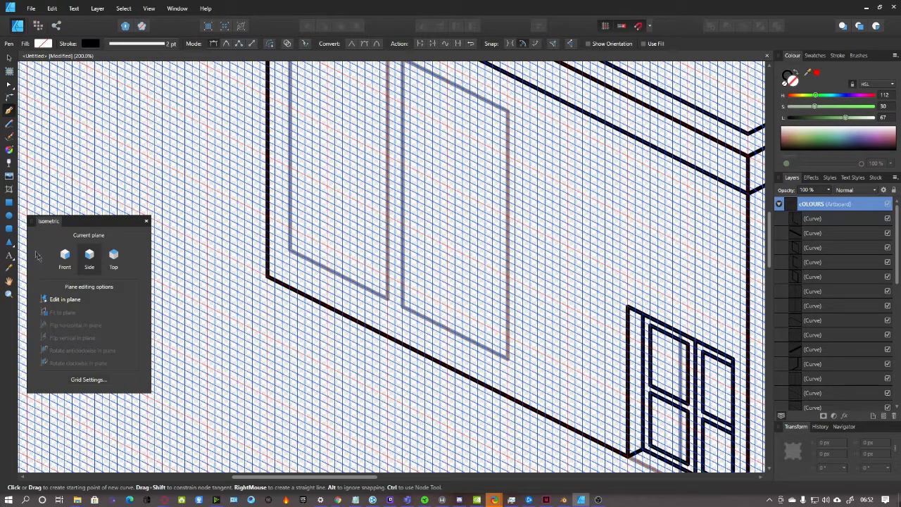
Switch to the front isometric plane and place a new line's first node at the wall base left of the door
click(65, 257)
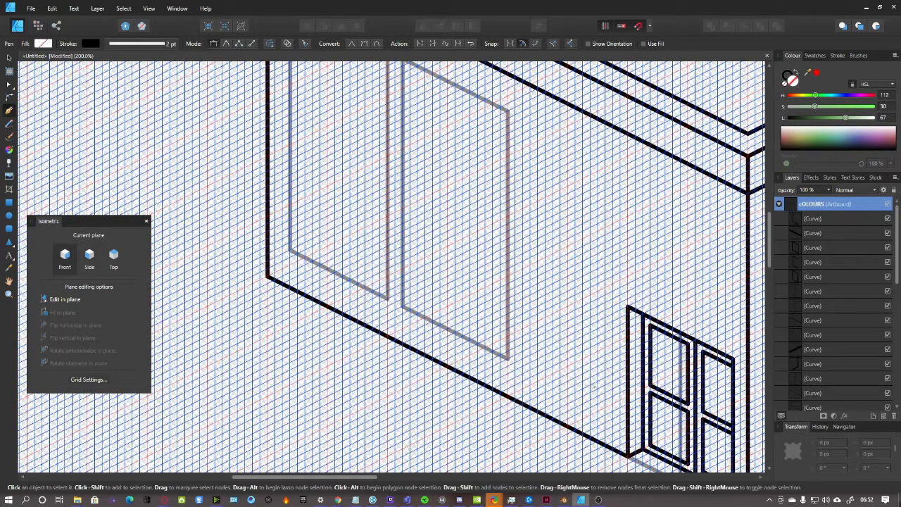
scroll(589, 388, up, 2)
scroll(597, 392, down, 2)
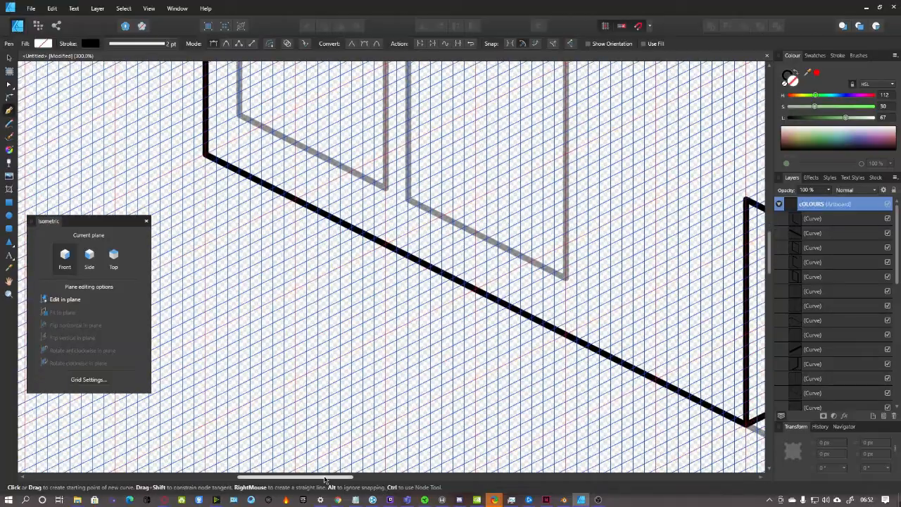
drag(327, 479, 389, 478)
scroll(399, 371, down, 3)
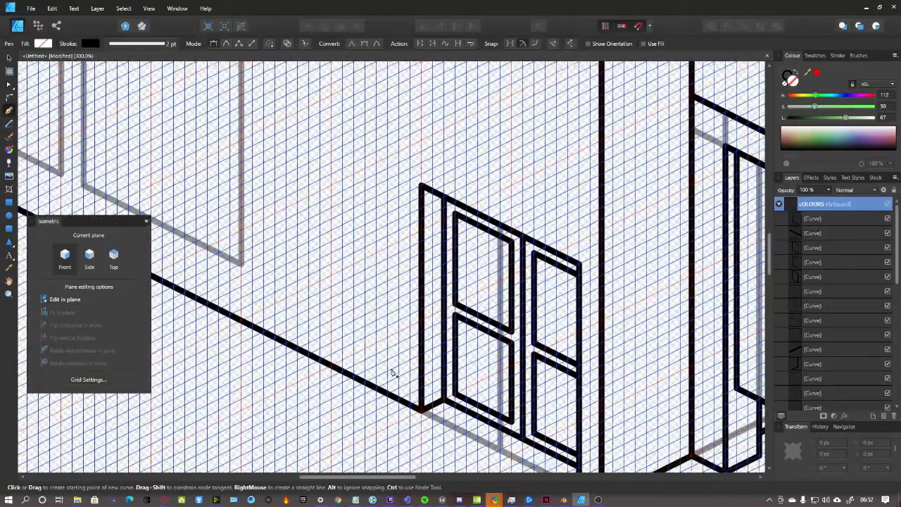
scroll(382, 361, up, 1)
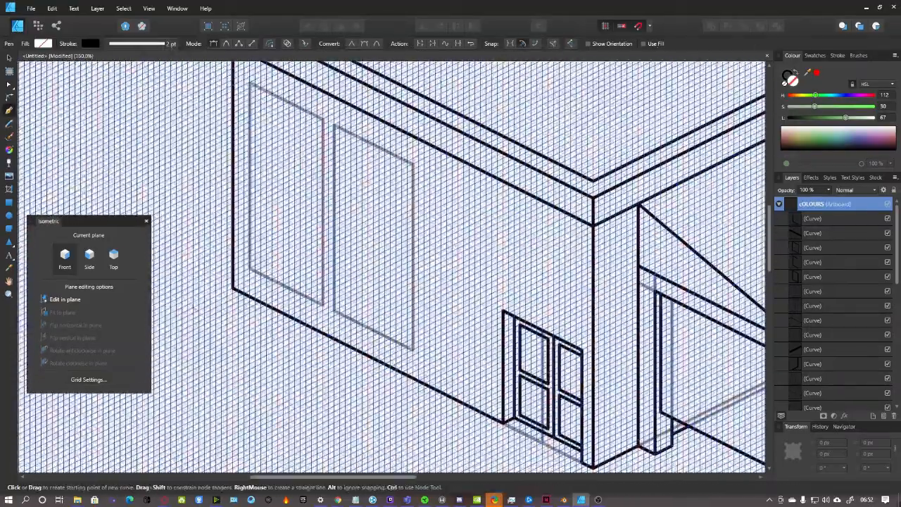
click(492, 401)
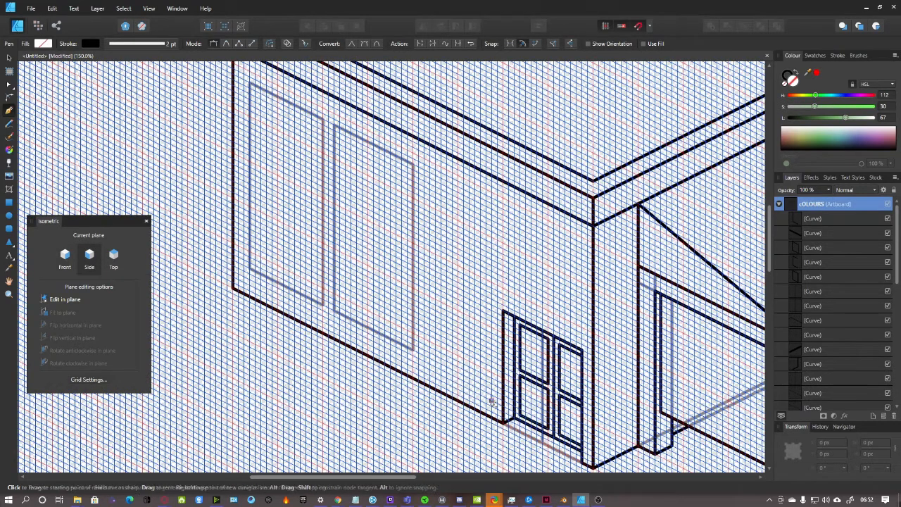
Draw a closed four-sided outline up the side wall, across, down, and back to the start
click(491, 192)
scroll(439, 202, up, 1)
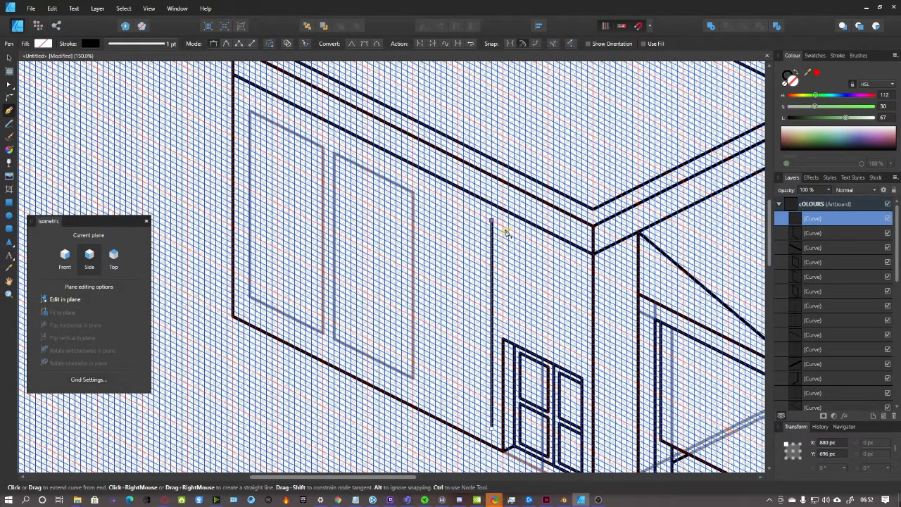
click(250, 101)
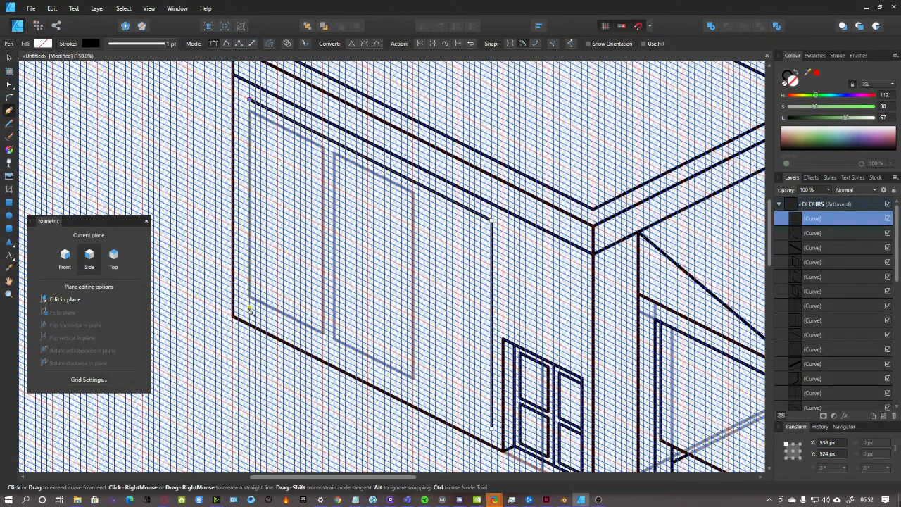
click(250, 307)
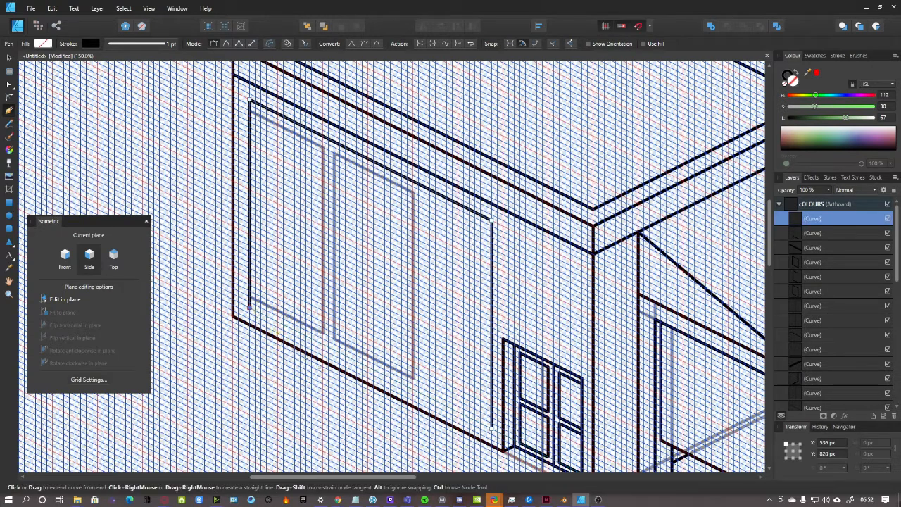
click(492, 428)
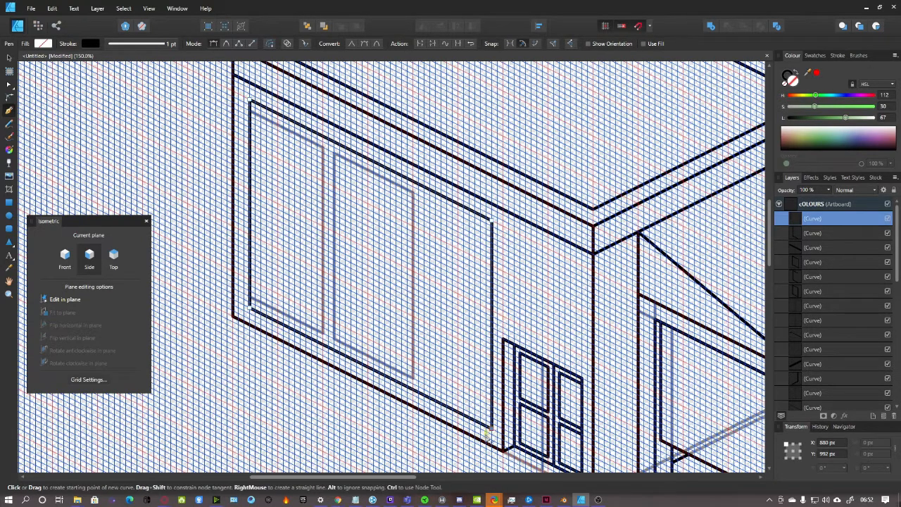
click(840, 206)
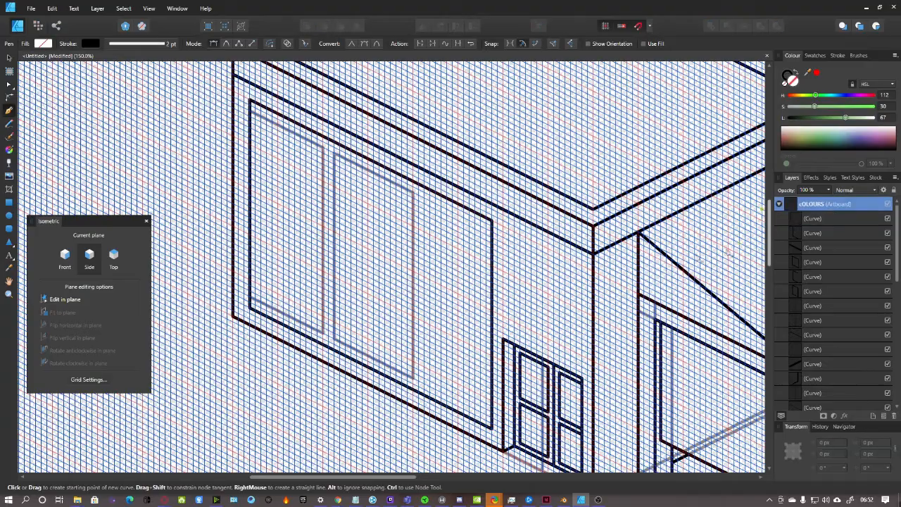
Switch the isometric plane to Top, zoom in on the outline's corner, and select it
scroll(449, 328, up, 4)
scroll(449, 327, down, 3)
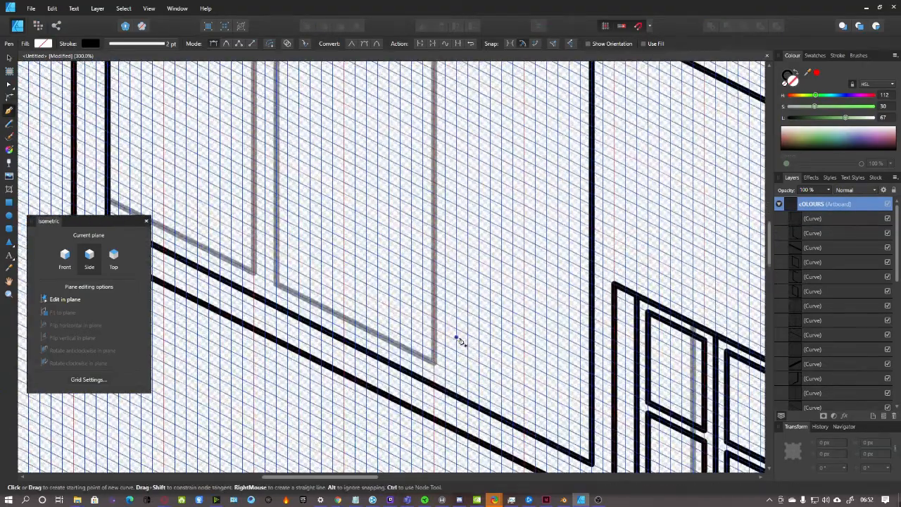
scroll(536, 359, down, 2)
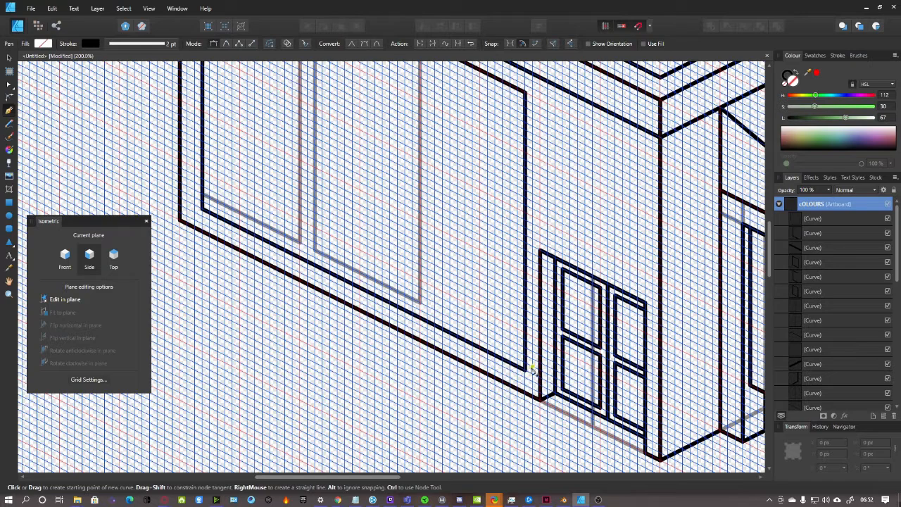
click(117, 262)
key(ctrl+plus)
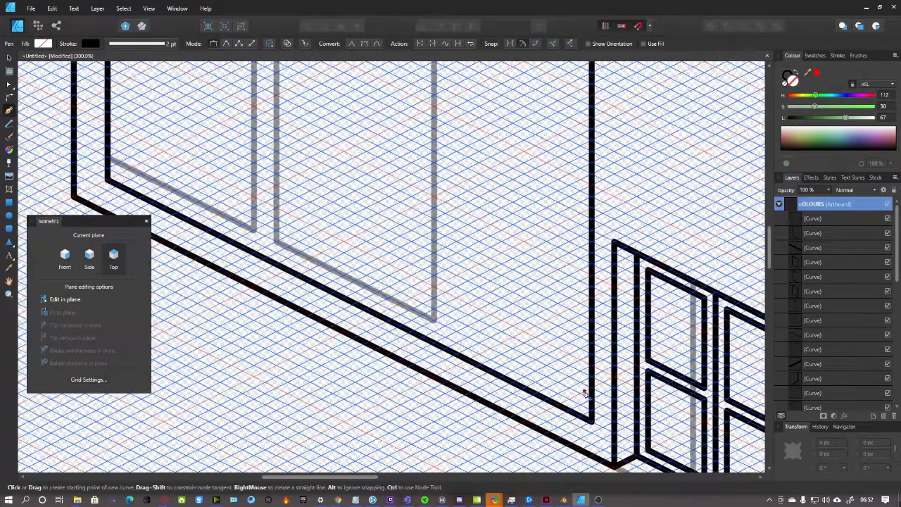
scroll(588, 387, down, 1)
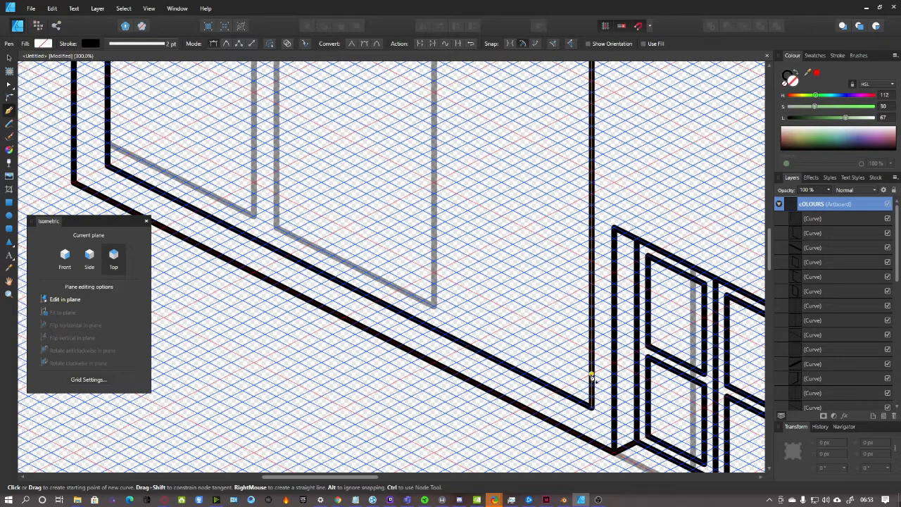
scroll(592, 379, down, 2)
click(816, 220)
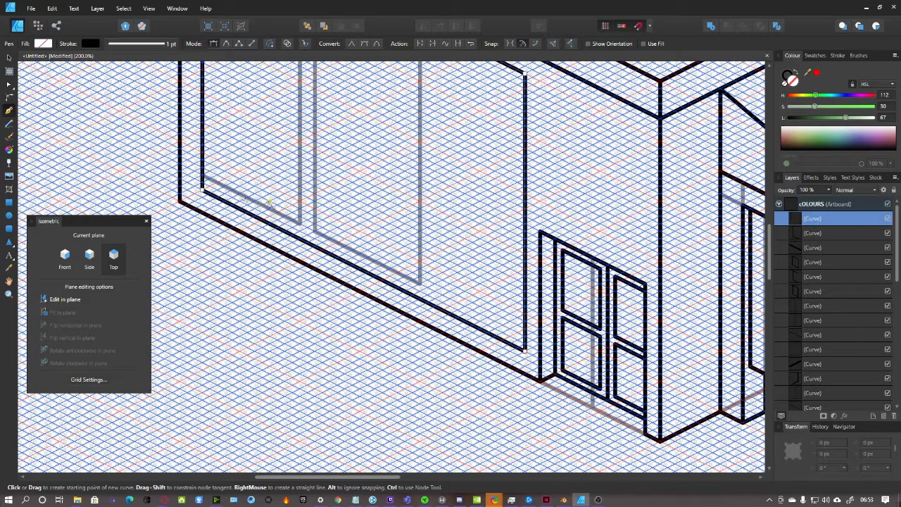
Nudge the hand-drawn outline's bottom edge, then delete the outline
key(v)
key(ctrl+plus)
drag(346, 395, 356, 366)
scroll(362, 367, down, 1)
key(ctrl+minus)
key(ctrl+minus)
key(Delete)
scroll(435, 273, up, 1)
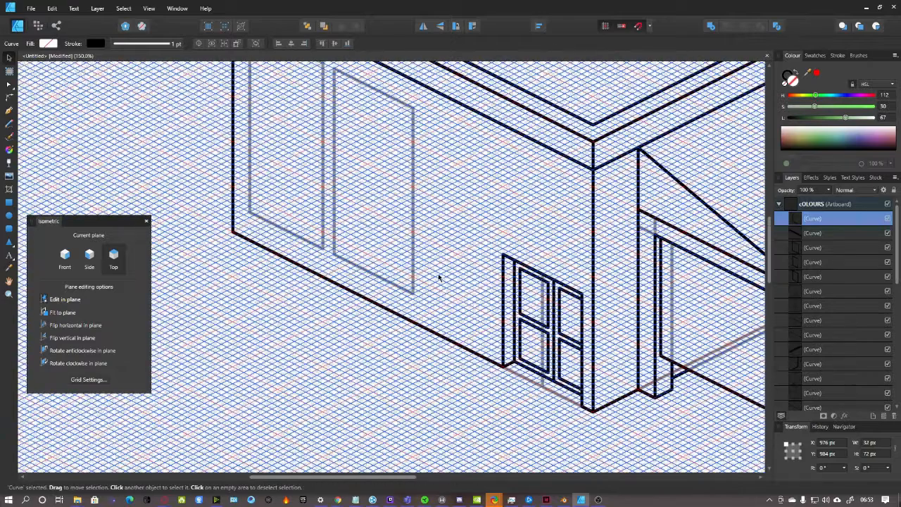
scroll(438, 274, up, 1)
Draw a rectangle over the window area and fit it to the side isometric plane
click(9, 203)
scroll(243, 81, up, 1)
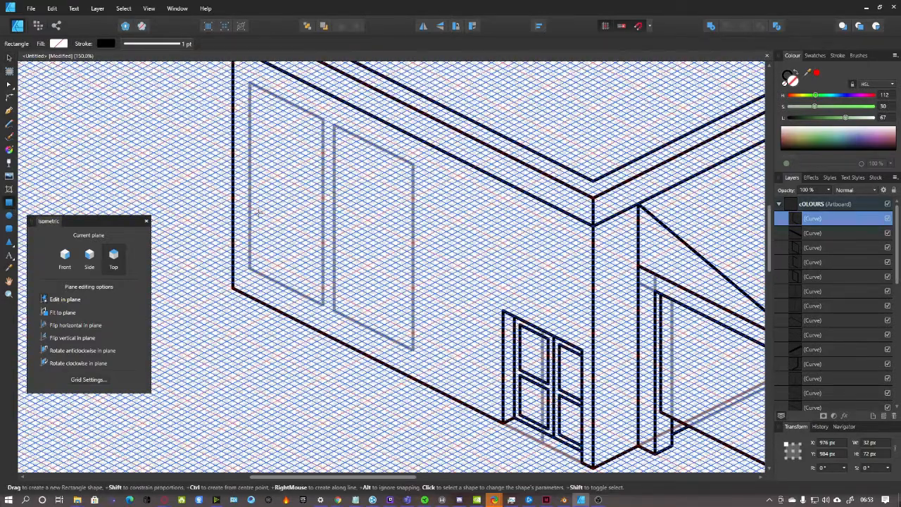
drag(249, 82, 430, 312)
click(65, 257)
click(90, 257)
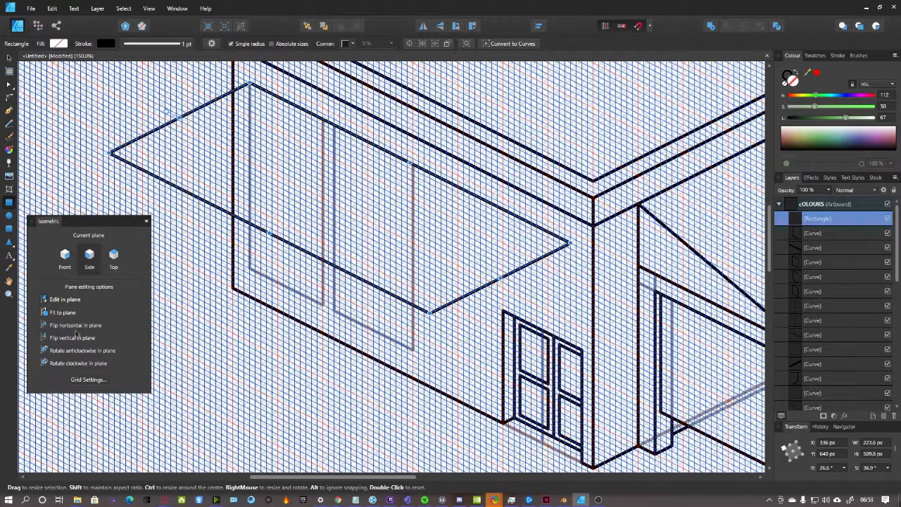
click(63, 313)
Resize the rectangle to 357.6 × 224 px so it frames the two window panes
drag(409, 233, 491, 274)
mouse_move(269, 163)
mouse_down()
mouse_move(248, 151)
mouse_move(255, 153)
mouse_up()
drag(492, 274, 480, 269)
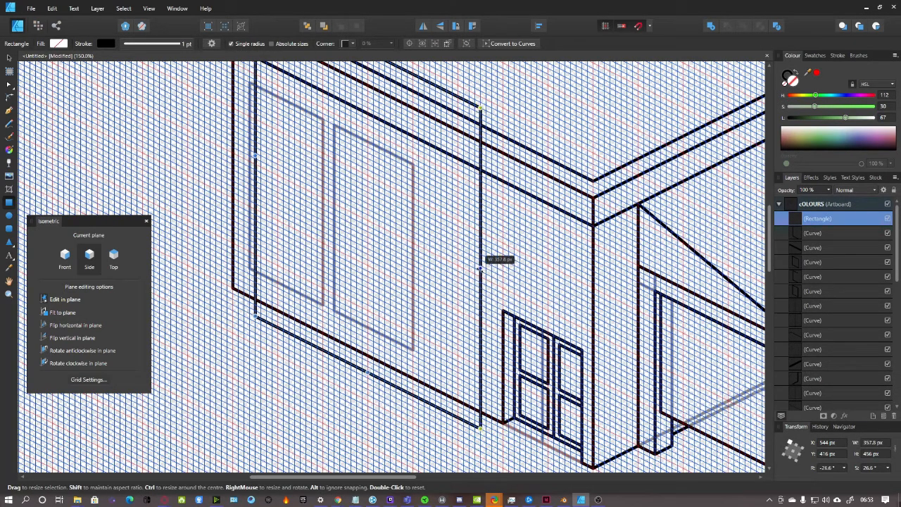
drag(369, 373, 369, 336)
scroll(392, 116, up, 1)
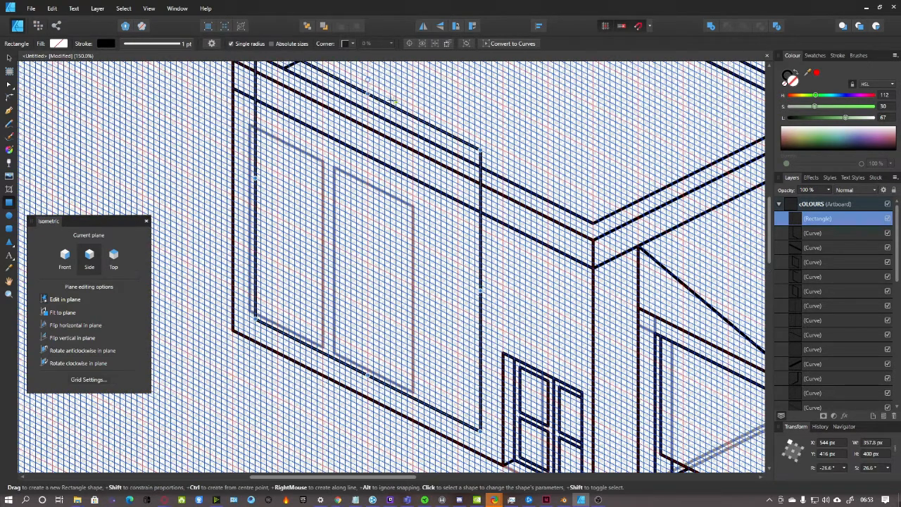
drag(368, 95, 361, 215)
scroll(374, 252, down, 1)
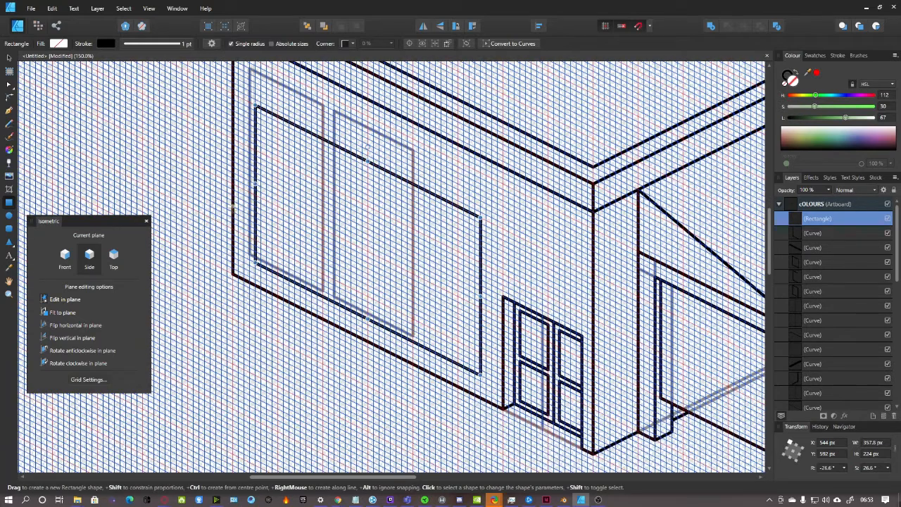
click(9, 57)
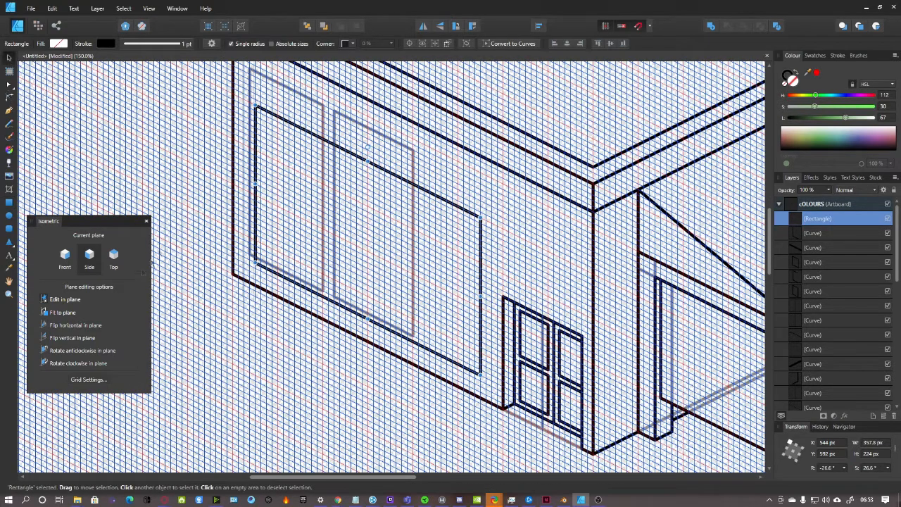
click(8, 110)
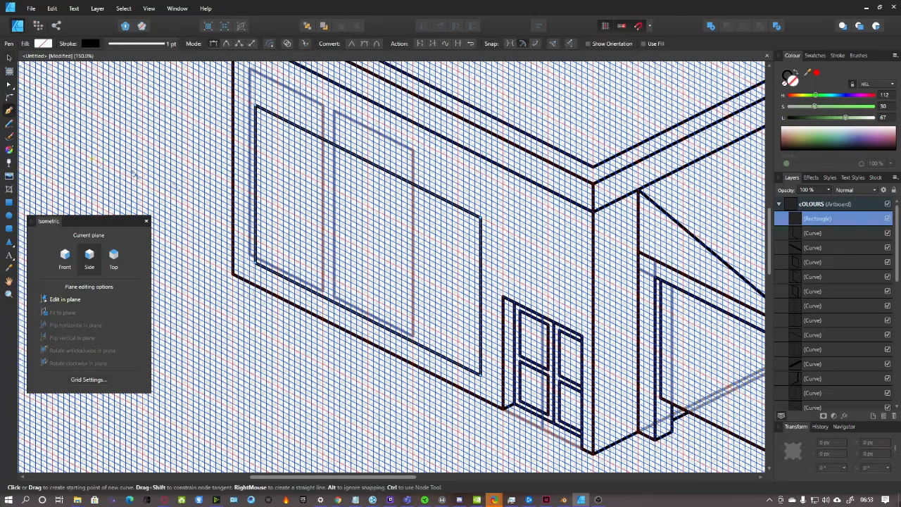
Draw window frame lines from the lower corner, up the left side and along the top edge
click(825, 209)
scroll(417, 279, up, 5)
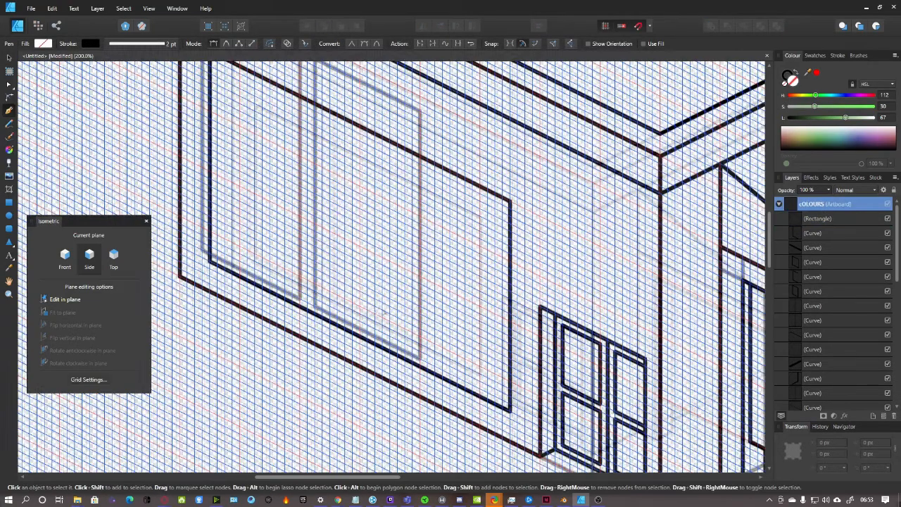
scroll(518, 251, down, 2)
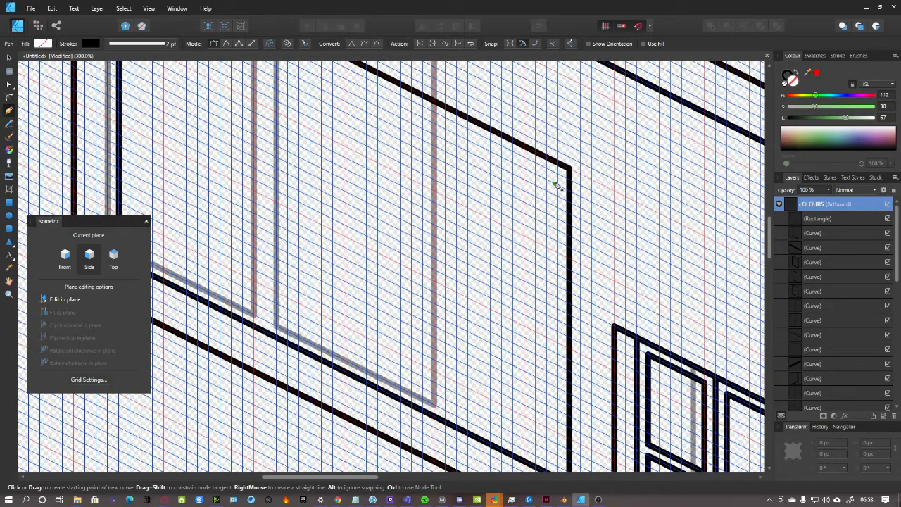
scroll(558, 178, down, 4)
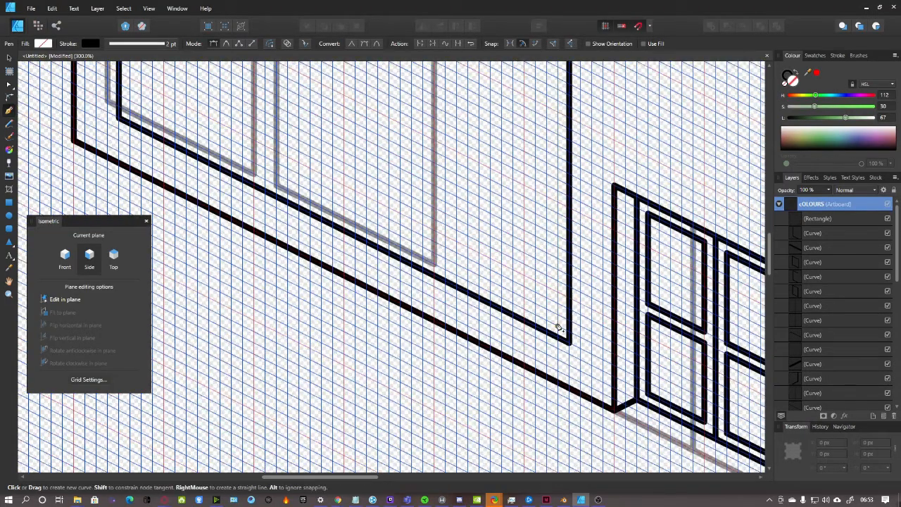
click(558, 327)
scroll(338, 283, up, 3)
drag(371, 478, 340, 478)
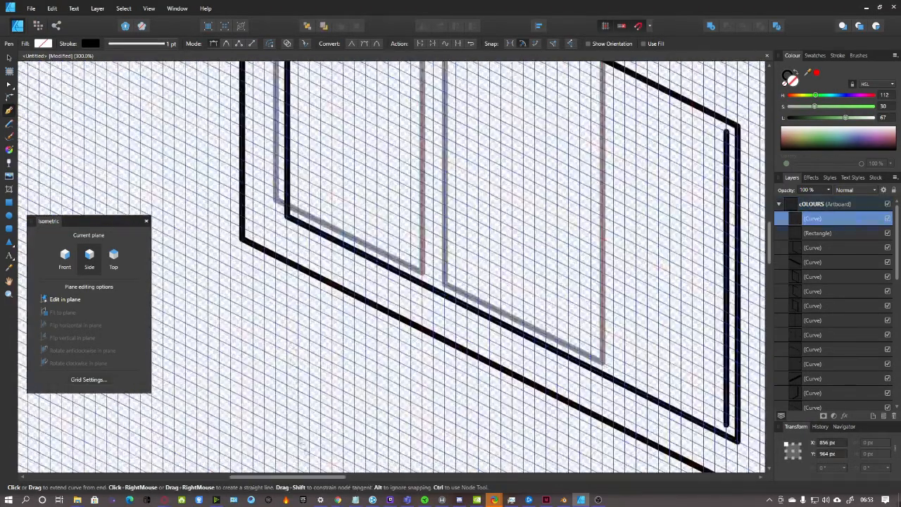
scroll(303, 262, up, 4)
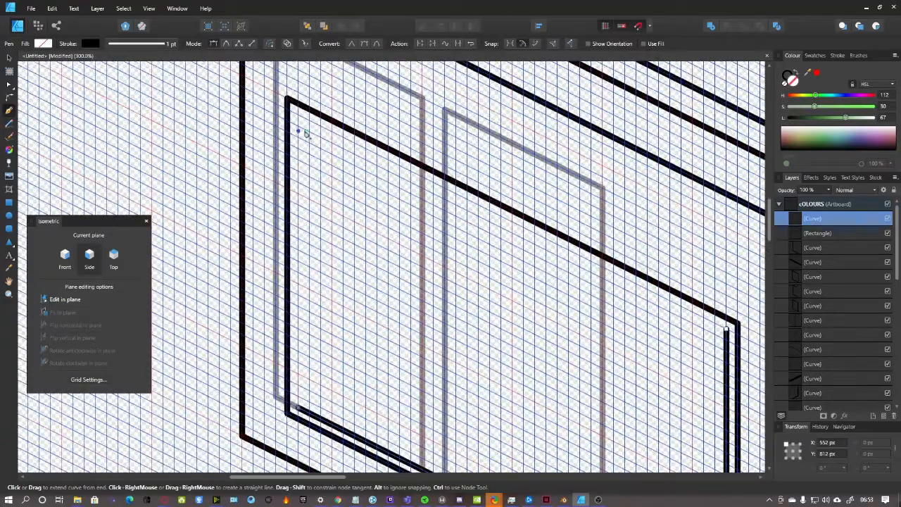
click(301, 119)
click(729, 331)
key(ctrl+minus)
key(ctrl+minus)
scroll(825, 219, down, 3)
scroll(838, 228, up, 3)
click(830, 205)
key(ctrl+plus)
key(ctrl+plus)
key(ctrl+plus)
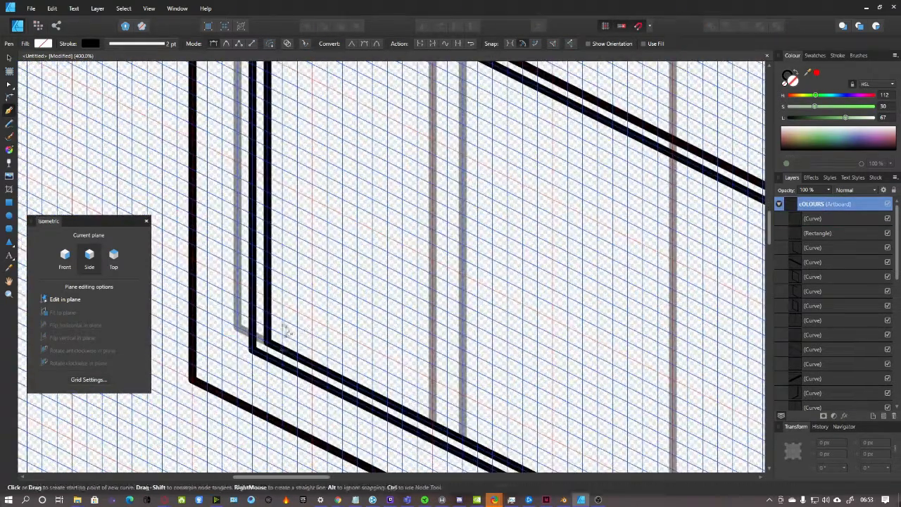
On the Front plane, draw a vertical segment up the window's inner frame
click(62, 255)
click(268, 343)
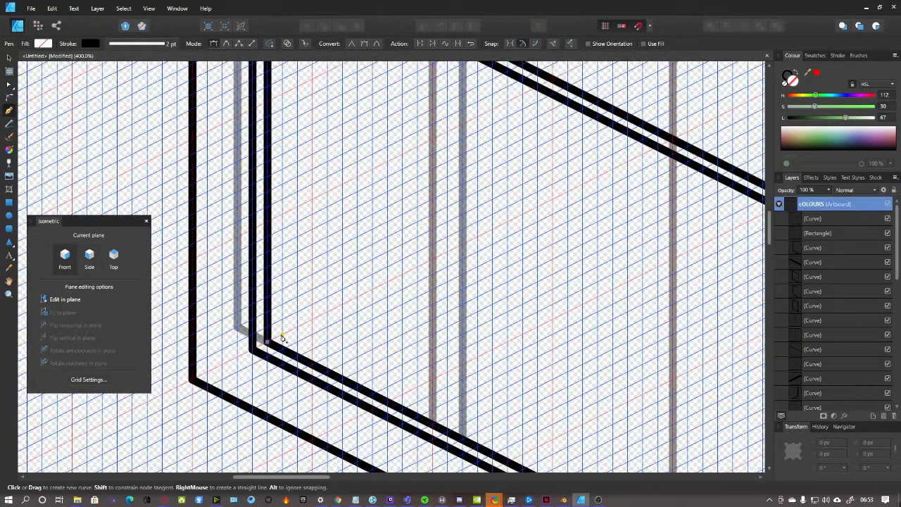
scroll(320, 311, up, 3)
scroll(320, 311, down, 3)
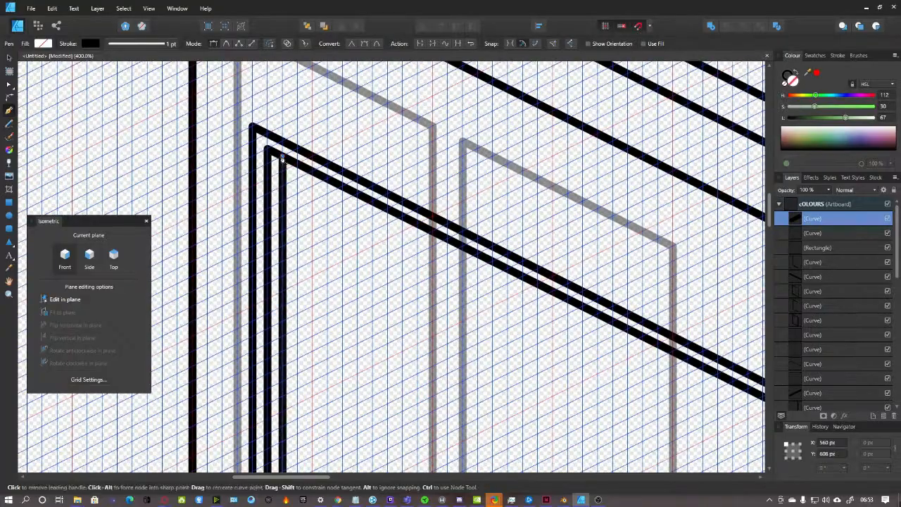
click(283, 157)
scroll(320, 239, down, 3)
key(ctrl+minus)
On the Top plane, add a line at the window's lower-right inner corner
click(89, 260)
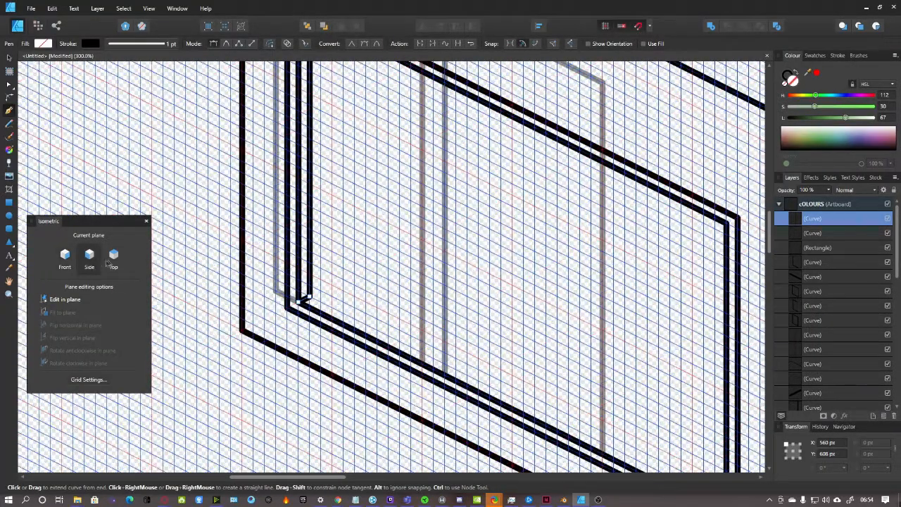
scroll(315, 277, down, 1)
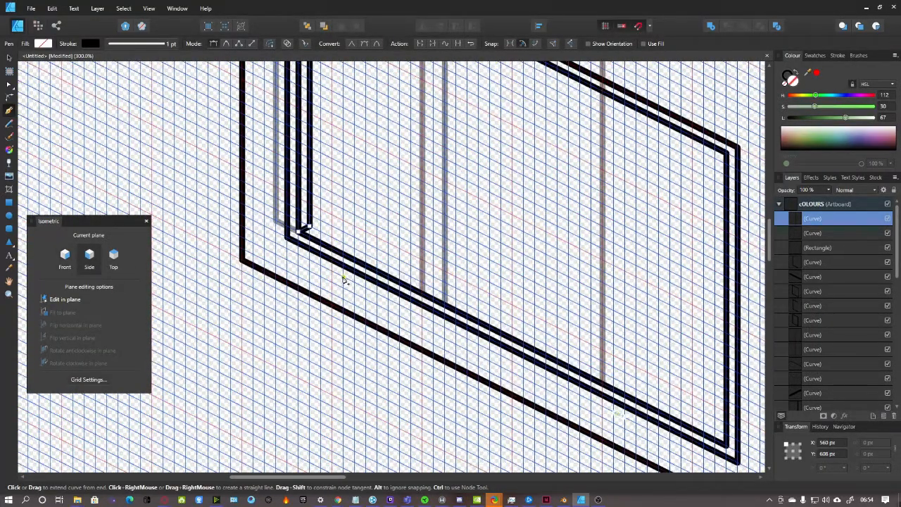
click(116, 258)
click(839, 205)
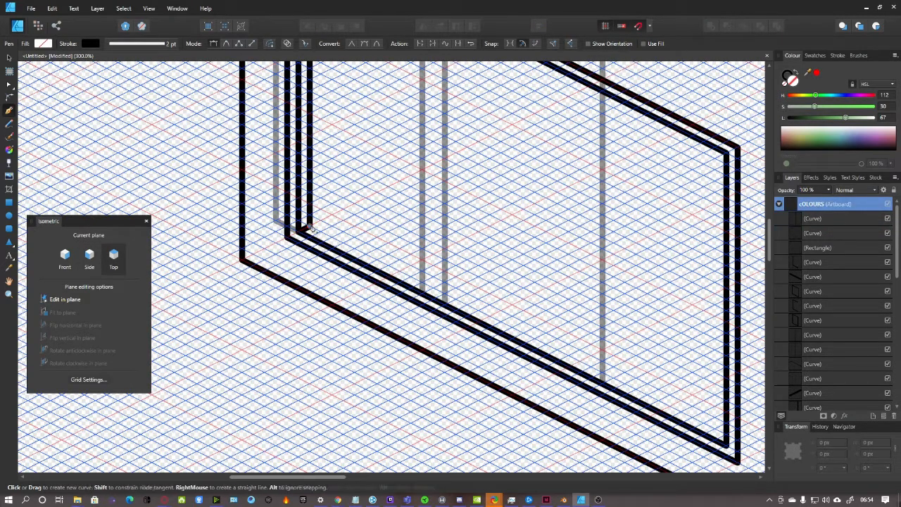
click(727, 433)
scroll(557, 370, down, 3)
scroll(539, 352, down, 2)
scroll(539, 352, up, 2)
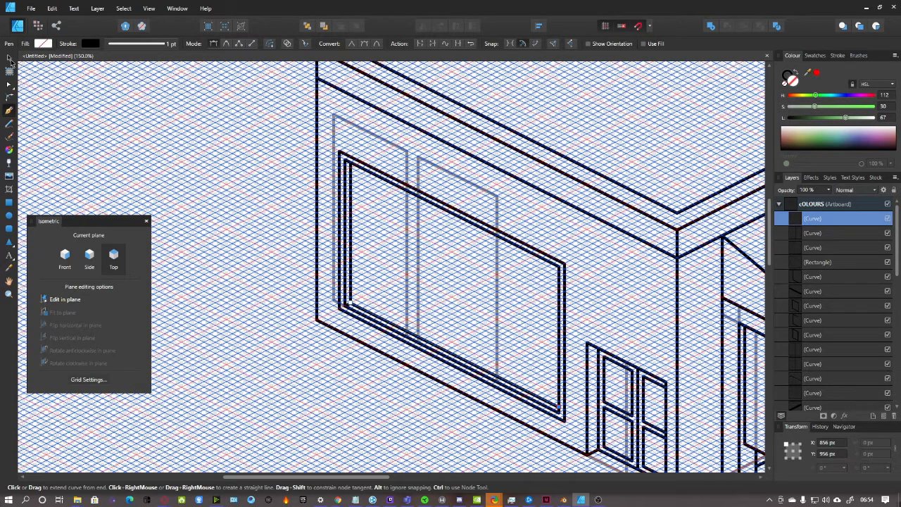
click(9, 59)
On the Side plane, draw a line from the wall corner along the wall base
click(243, 229)
scroll(328, 292, down, 5)
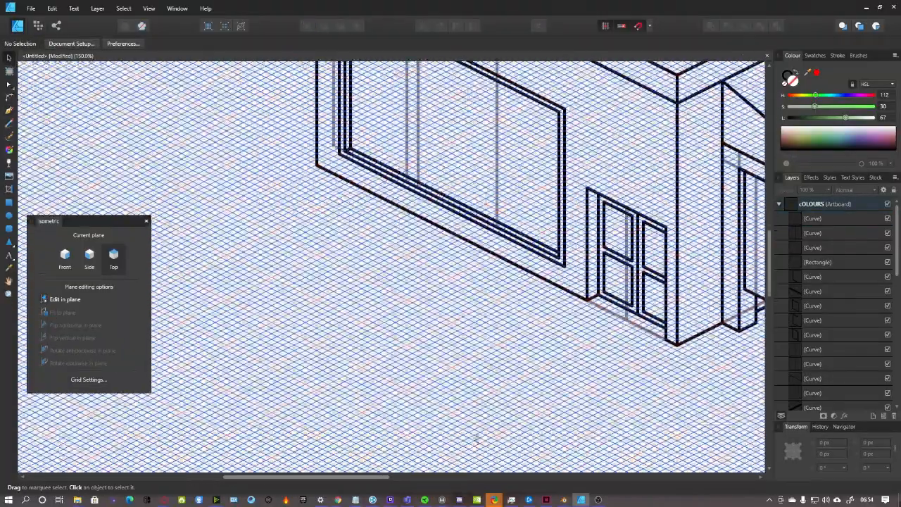
drag(387, 477, 441, 474)
key(ctrl+minus)
key(ctrl+minus)
key(ctrl+plus)
key(ctrl+plus)
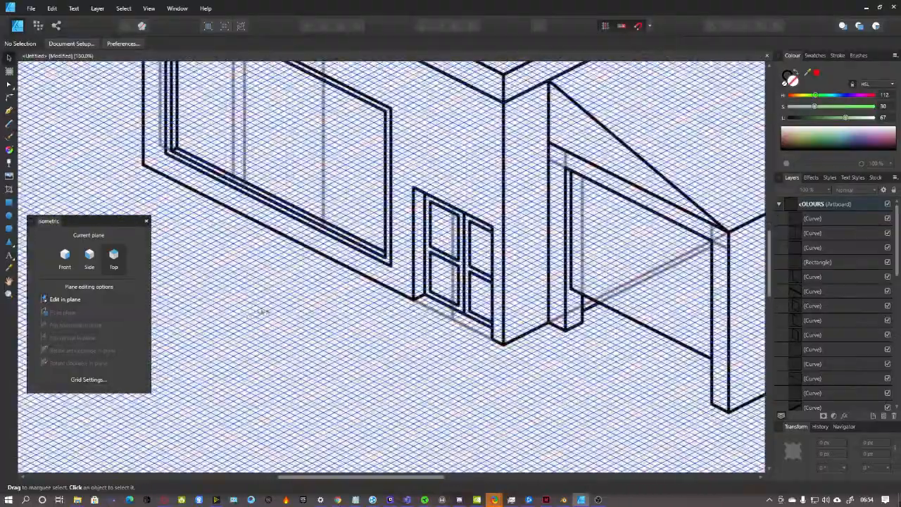
drag(417, 477, 359, 476)
scroll(340, 395, up, 1)
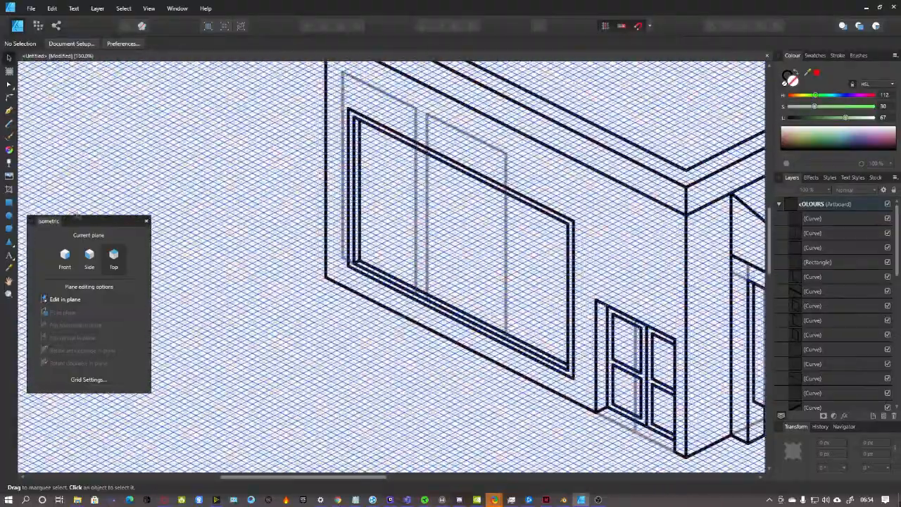
click(65, 259)
click(92, 261)
key(ctrl+plus)
key(ctrl+plus)
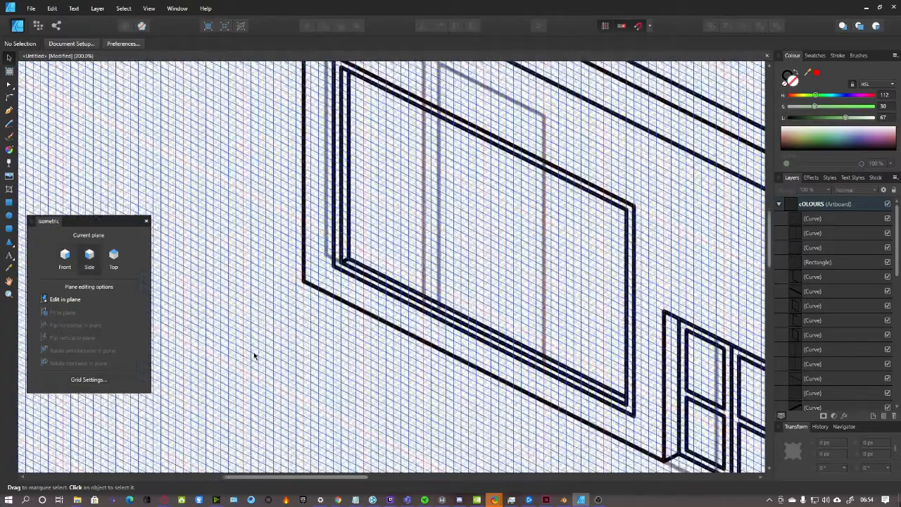
scroll(302, 338, down, 2)
drag(313, 479, 324, 478)
click(9, 111)
click(199, 140)
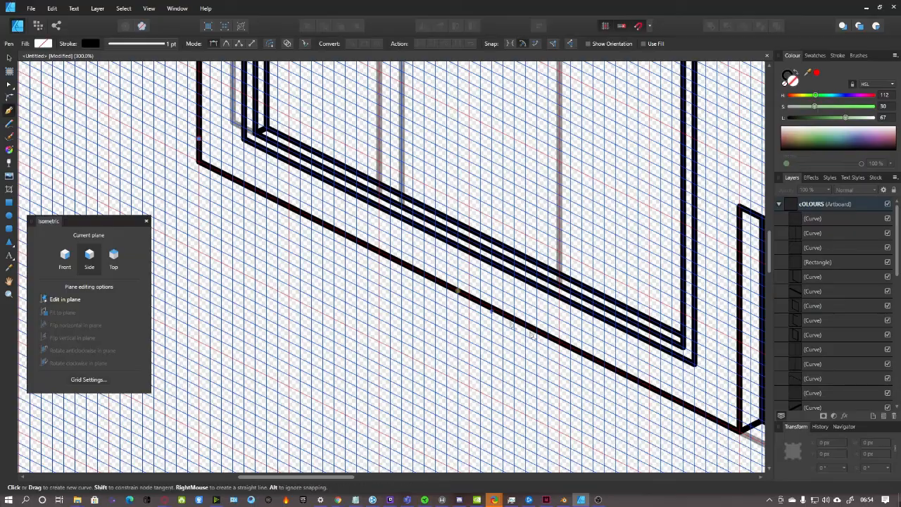
click(739, 412)
drag(348, 477, 431, 482)
scroll(446, 416, down, 5)
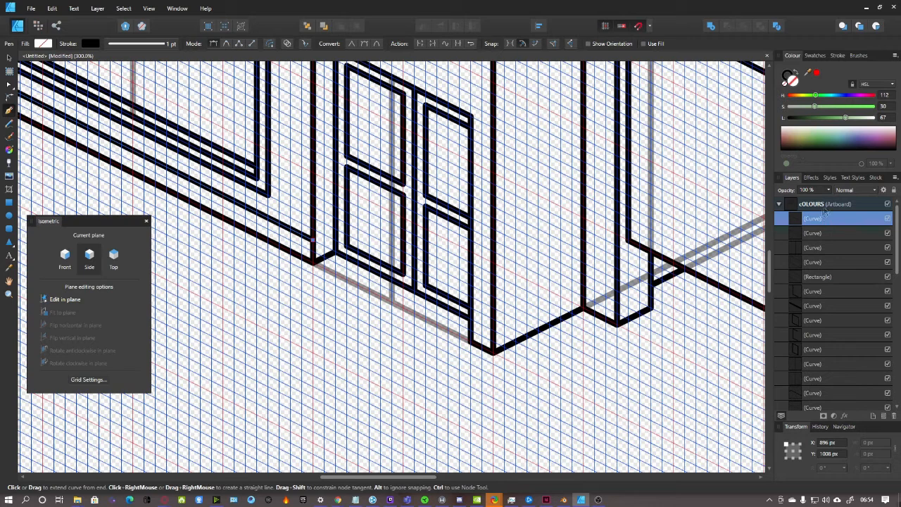
click(824, 207)
Add short base lines at the pillar's foot and along the garage's base edge
click(472, 321)
click(493, 330)
click(815, 205)
scroll(616, 298, down, 1)
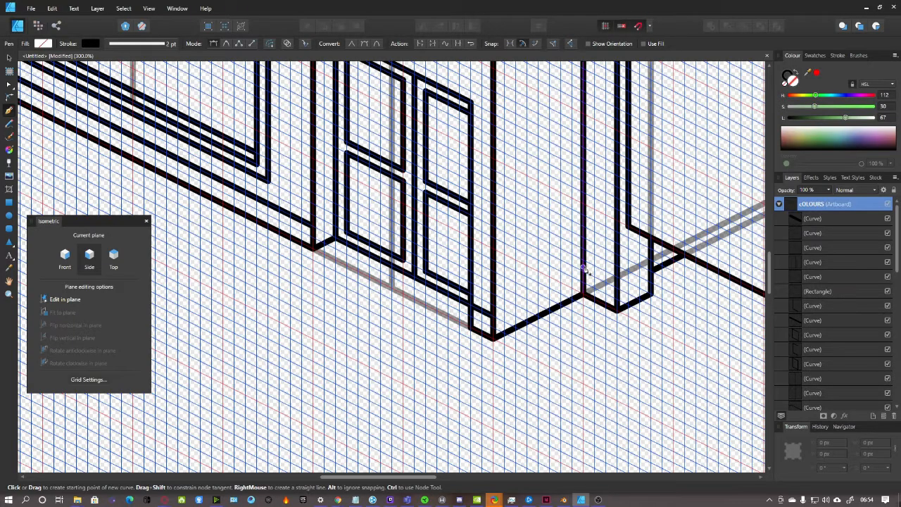
click(616, 288)
scroll(605, 303, down, 3)
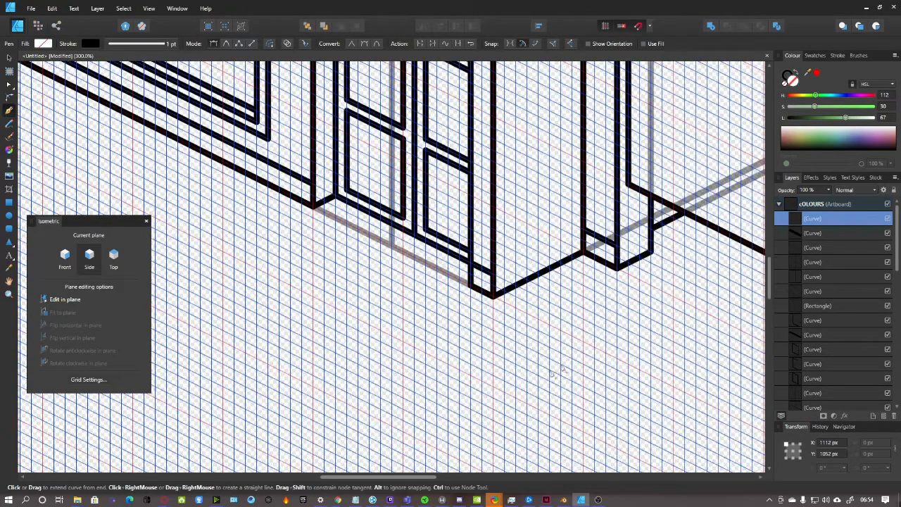
drag(398, 477, 485, 477)
scroll(599, 341, down, 4)
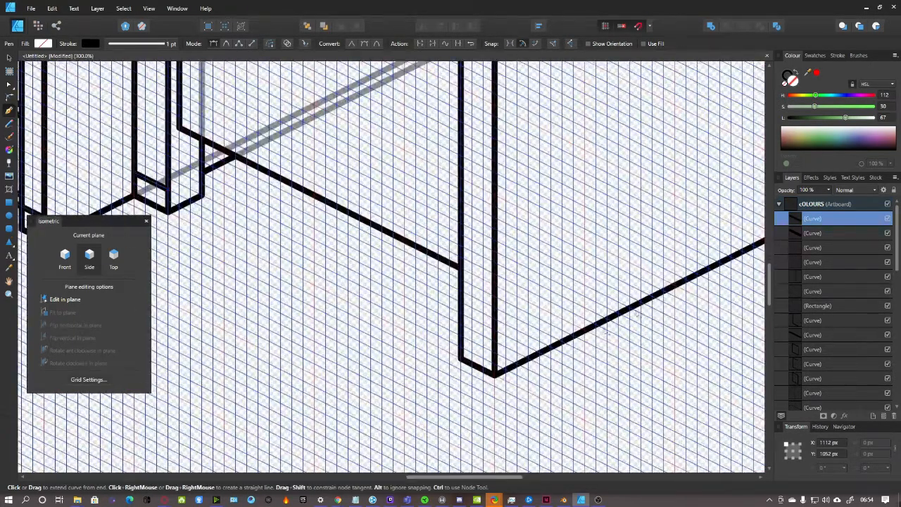
click(825, 204)
click(495, 351)
scroll(560, 343, down, 1)
key(ctrl+minus)
On the Front plane, add base lines at the garage's bottom edge and corner, the pillar, and the door's wall corner
click(66, 257)
click(830, 206)
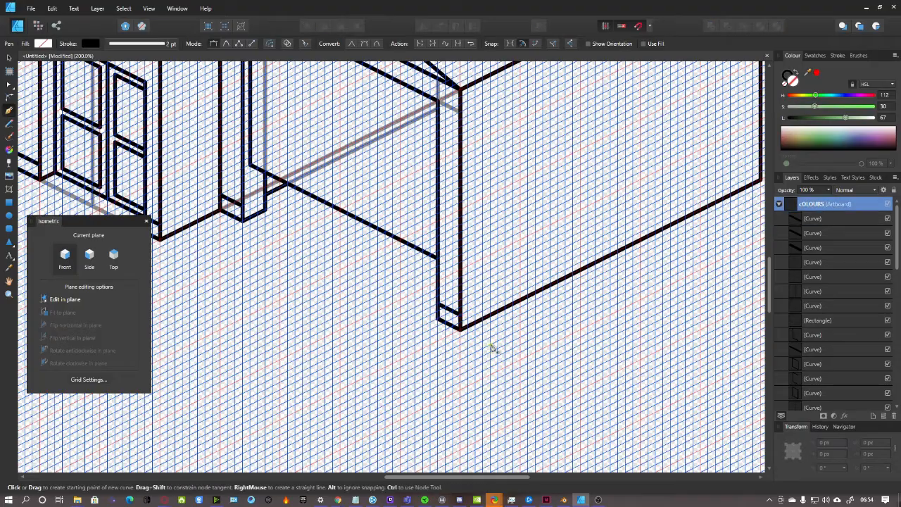
scroll(493, 354, up, 1)
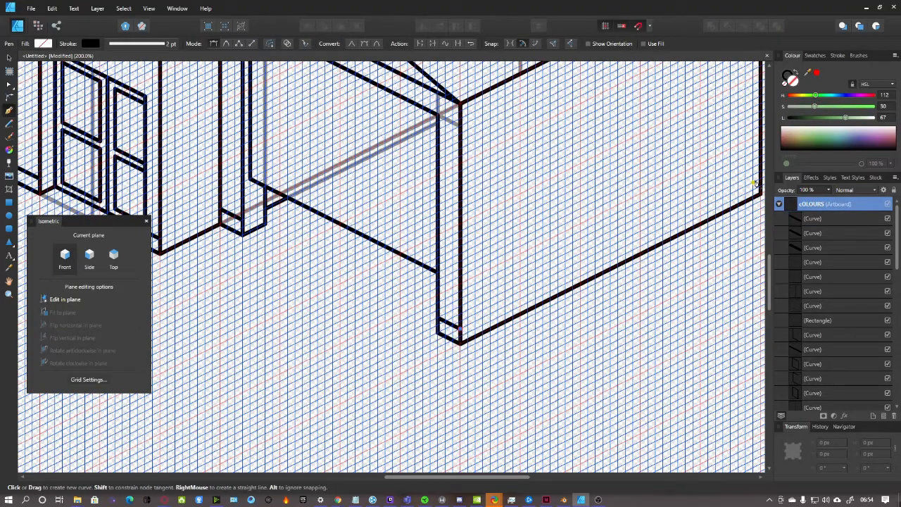
click(761, 179)
drag(499, 478, 410, 479)
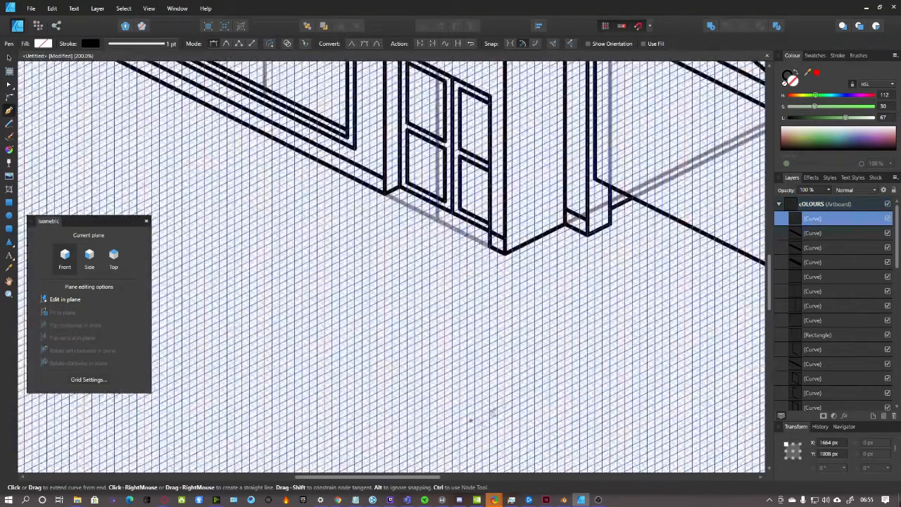
scroll(448, 438, up, 3)
key(Escape)
click(611, 251)
key(Escape)
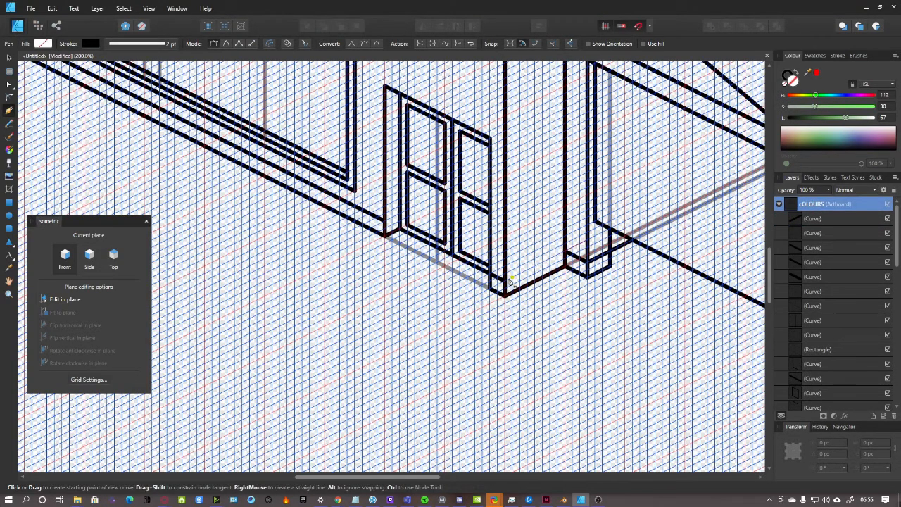
click(565, 251)
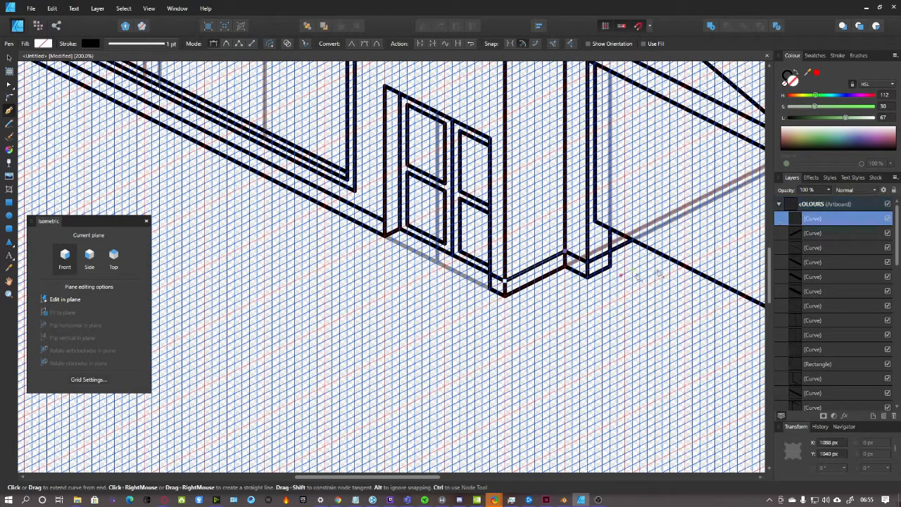
key(Escape)
drag(426, 478, 390, 478)
scroll(554, 297, up, 6)
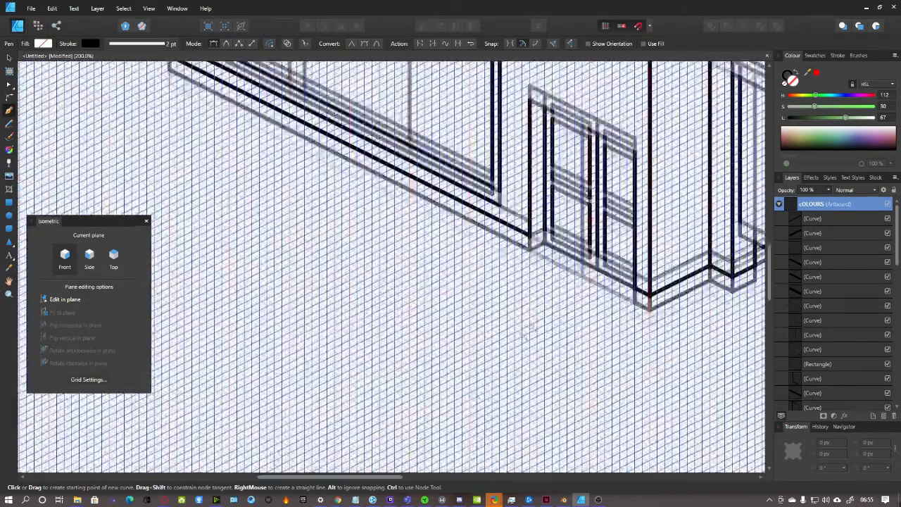
click(529, 305)
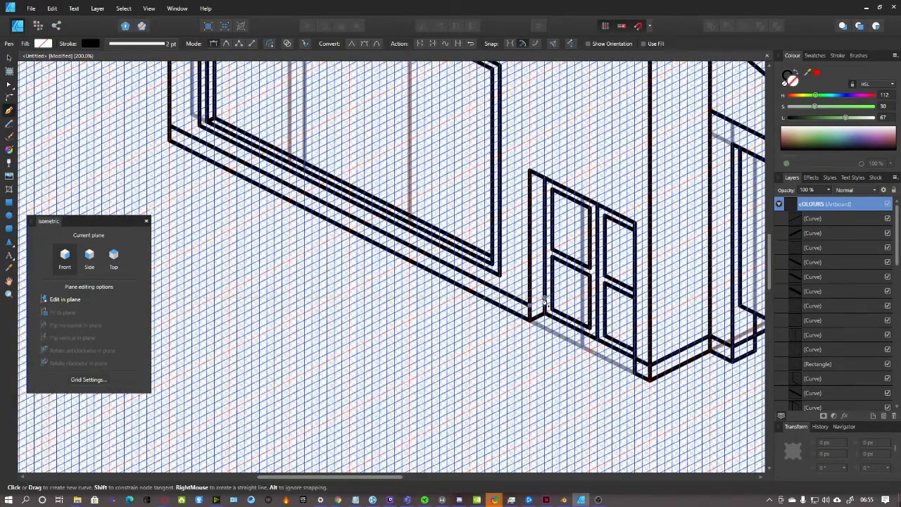
key(ctrl+minus)
key(ctrl+minus)
key(ctrl+minus)
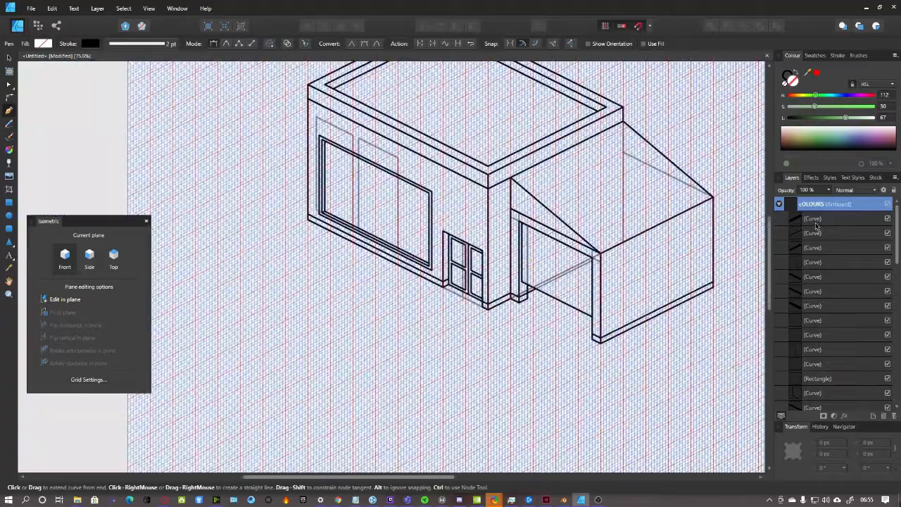
Hide the grey construction-line (Group) layer
key(ctrl+plus)
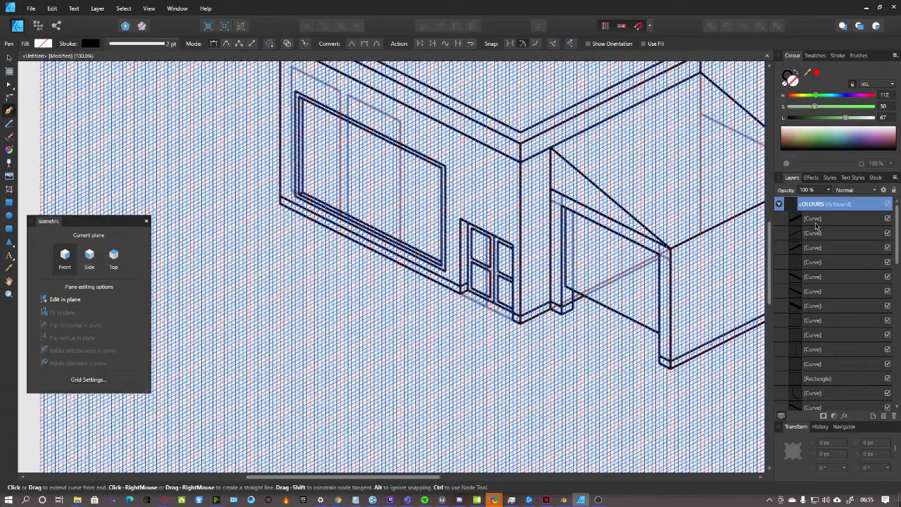
scroll(552, 288, up, 3)
scroll(502, 254, down, 3)
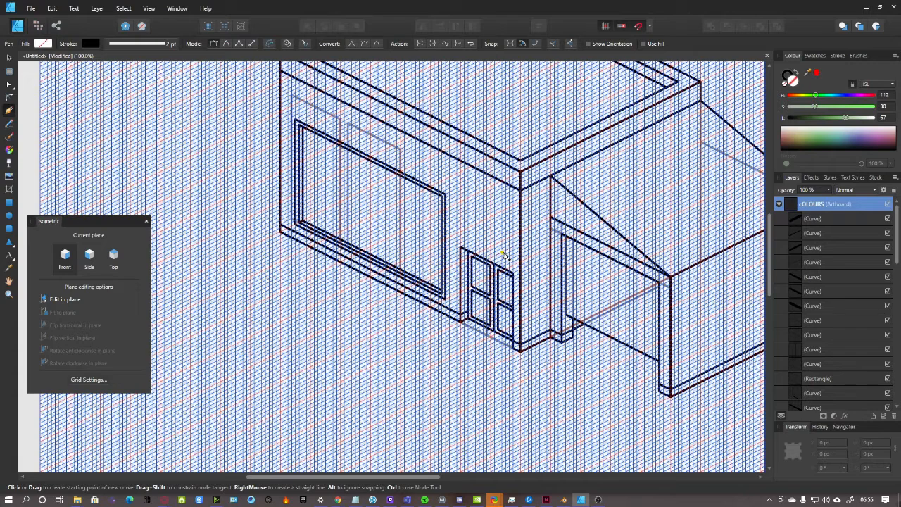
key(ctrl+minus)
key(ctrl+minus)
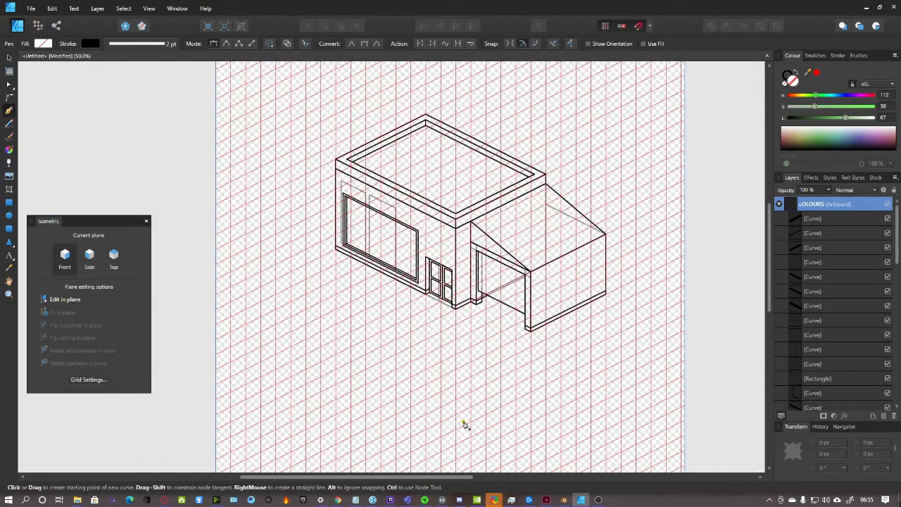
scroll(562, 391, up, 1)
scroll(861, 361, down, 3)
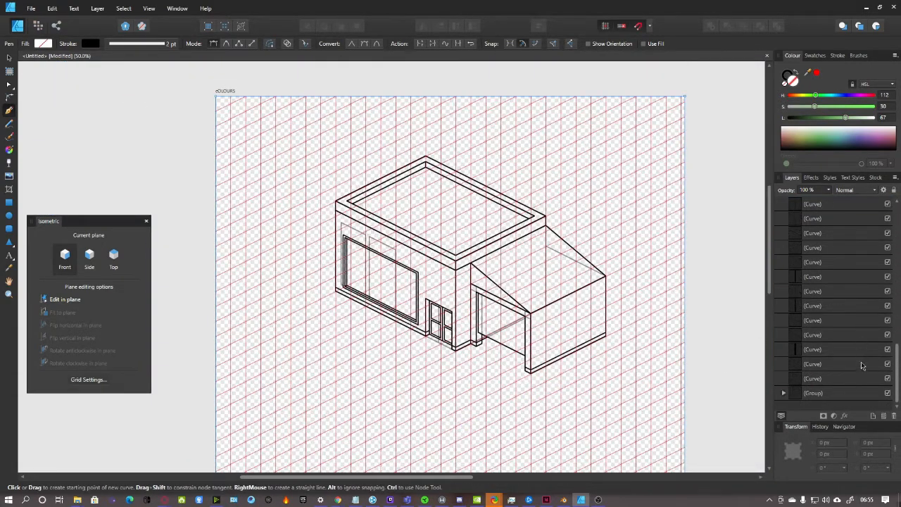
click(888, 393)
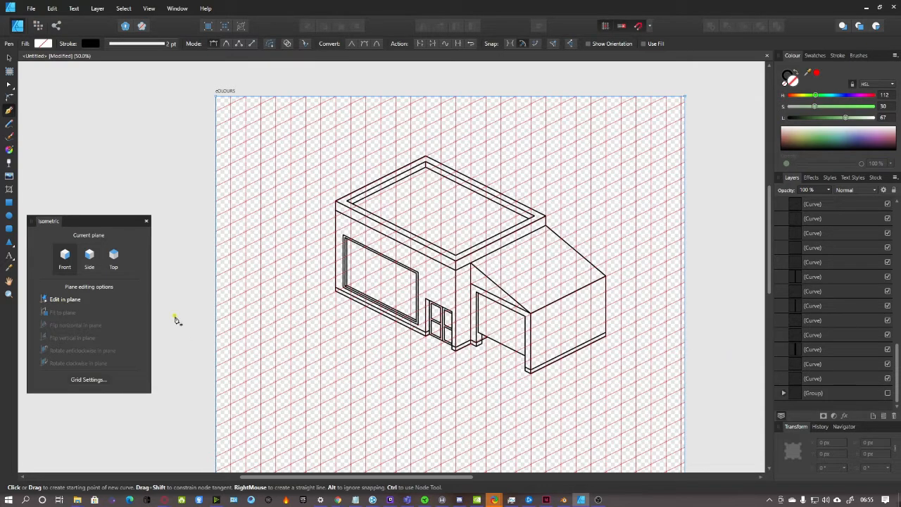
Turn Show grid off in Grid Settings to preview the line art alone
click(83, 378)
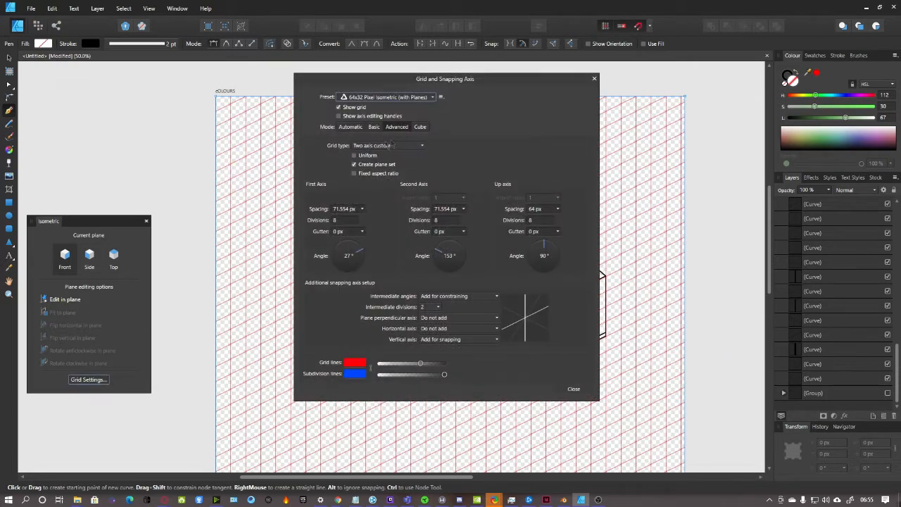
click(349, 108)
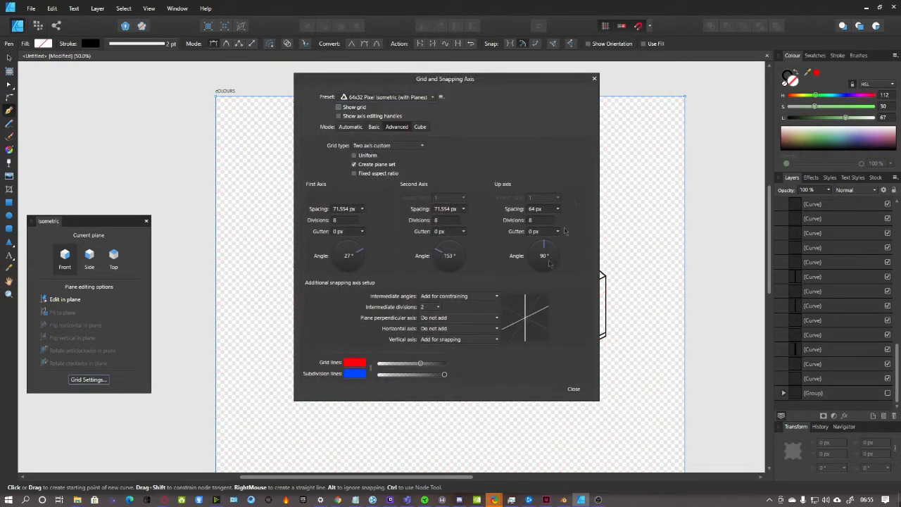
click(594, 78)
scroll(551, 335, down, 1)
drag(437, 478, 460, 478)
scroll(444, 396, up, 4)
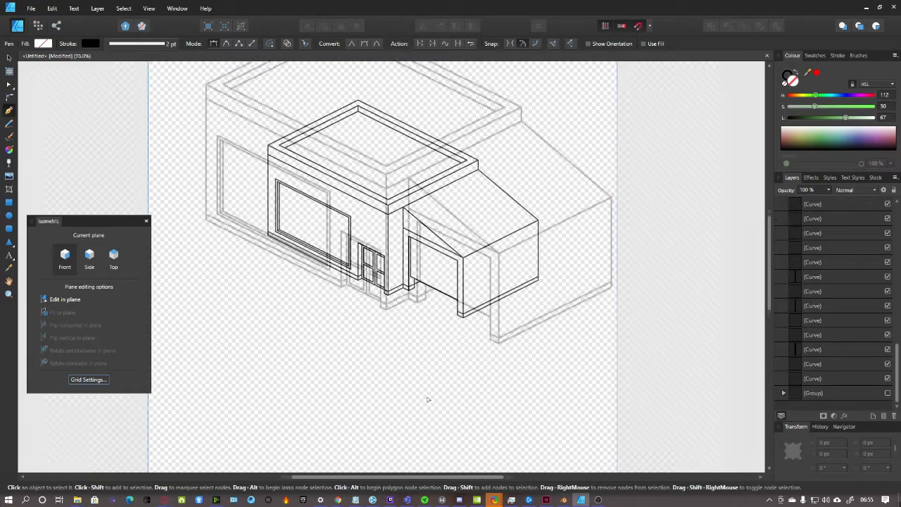
scroll(471, 399, up, 1)
scroll(544, 353, down, 1)
scroll(544, 352, up, 1)
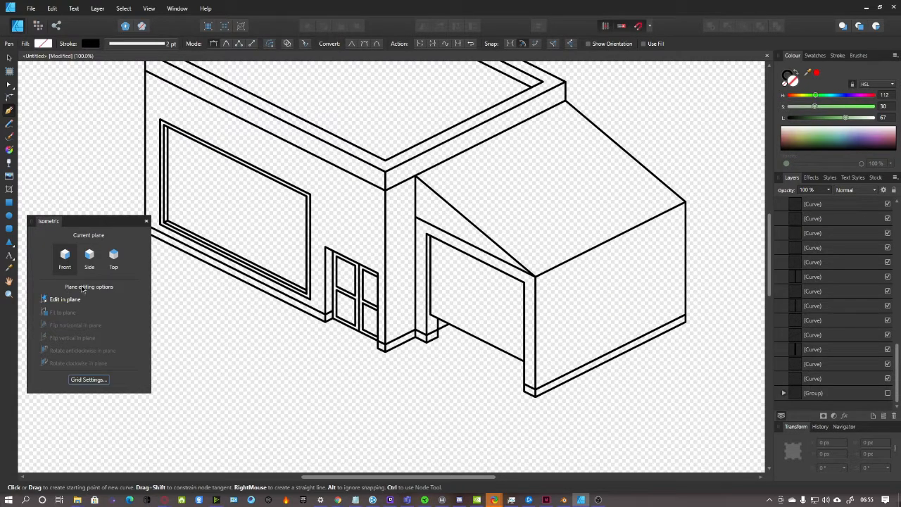
Turn the isometric grid back on and close Grid Settings
click(87, 380)
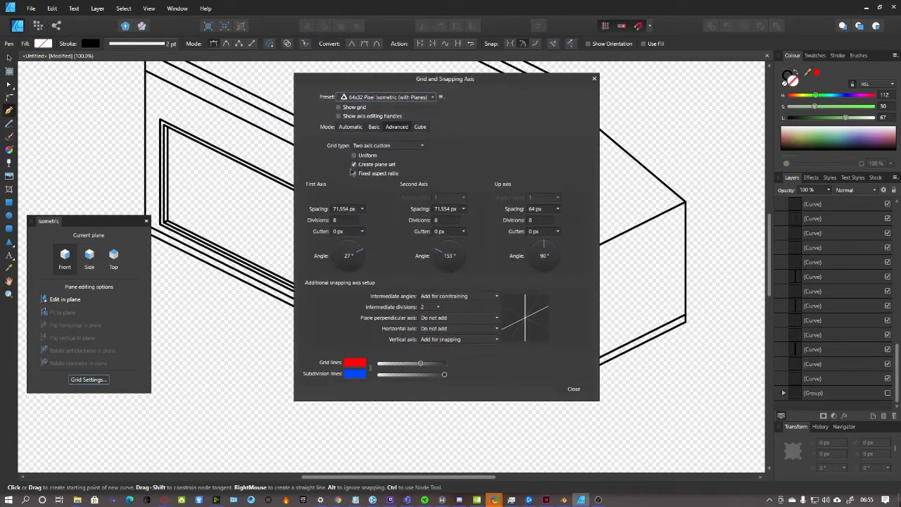
click(338, 108)
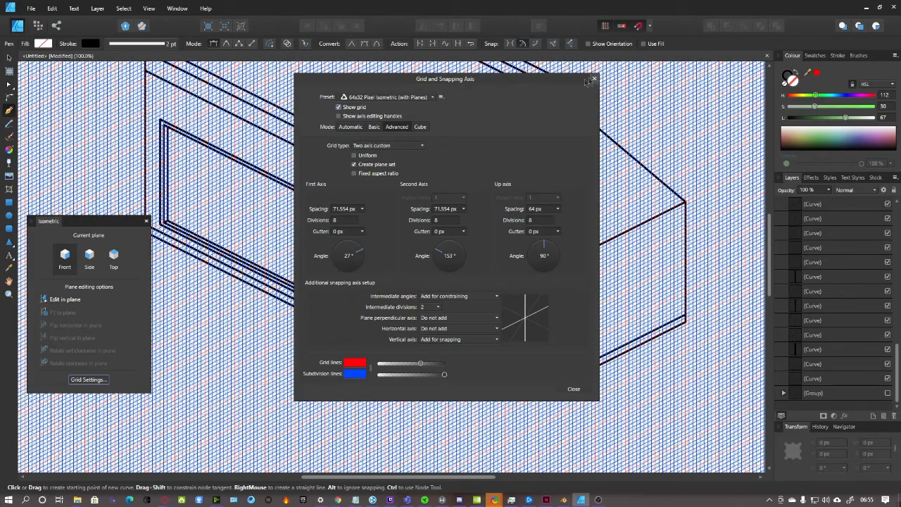
drag(575, 80, 370, 106)
click(378, 415)
scroll(502, 357, up, 1)
scroll(501, 358, up, 3)
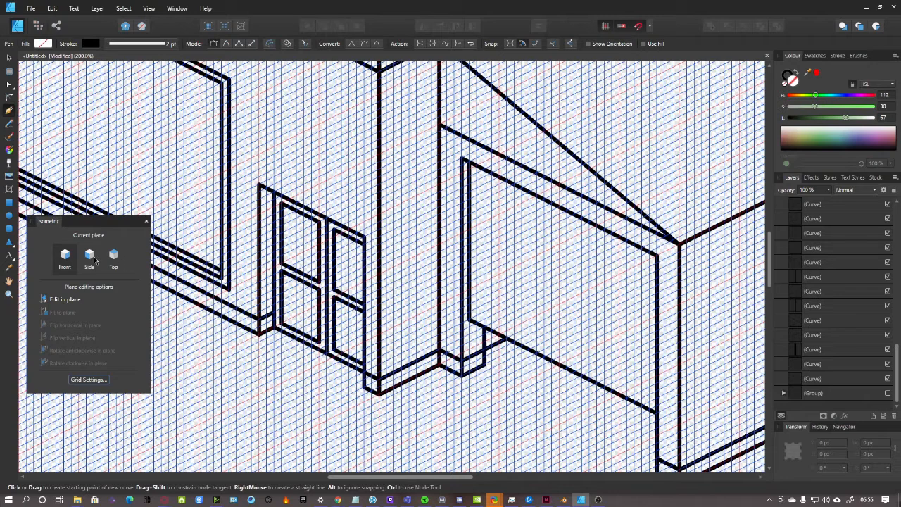
On the Side plane, trace the garage opening's edge and a first line across the door
click(94, 260)
click(473, 308)
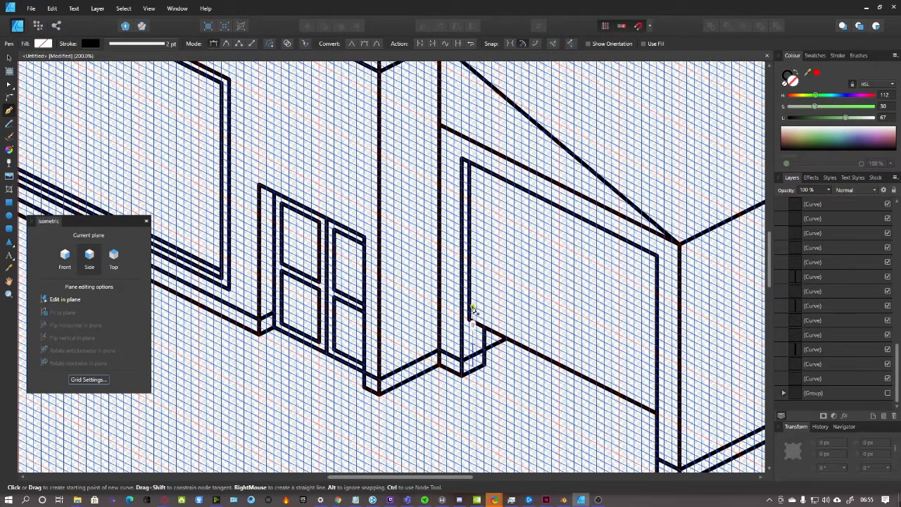
click(473, 179)
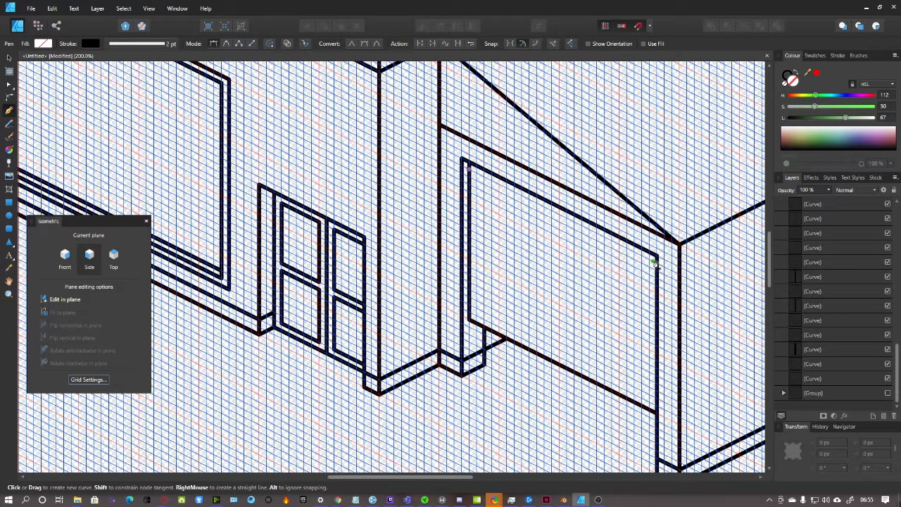
click(654, 262)
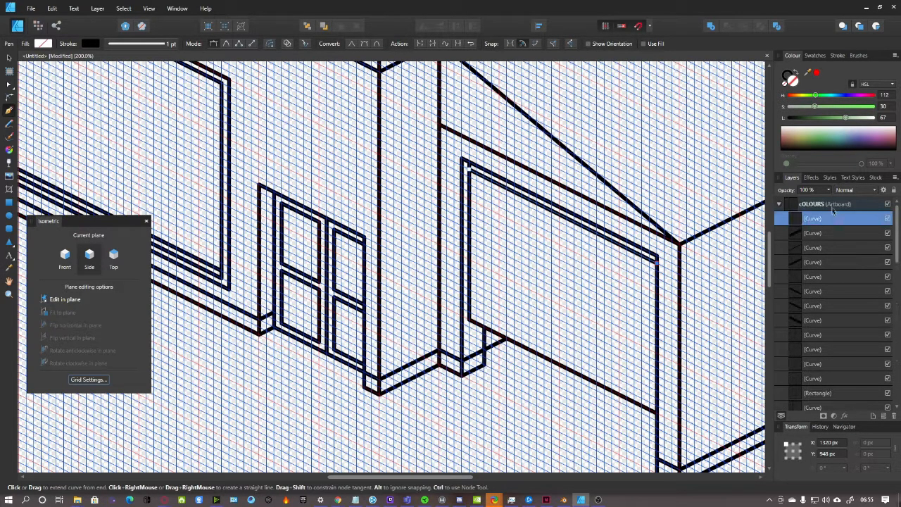
click(833, 206)
click(469, 185)
click(656, 278)
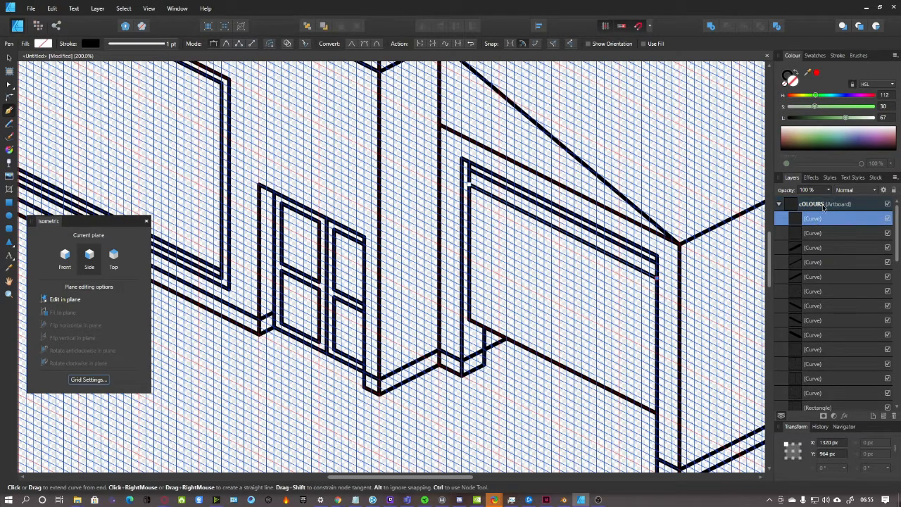
click(824, 205)
Draw parallel slat lines across the garage door from its left edge to its right edge
click(469, 208)
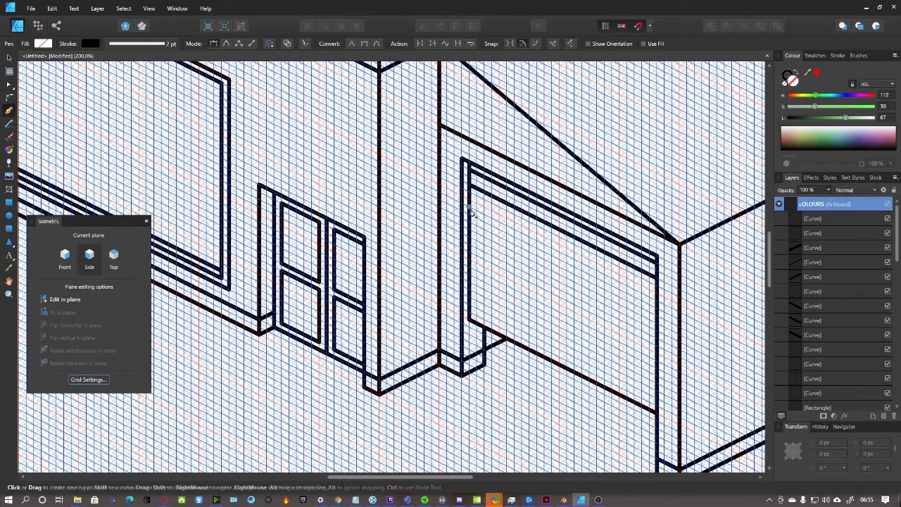
click(656, 292)
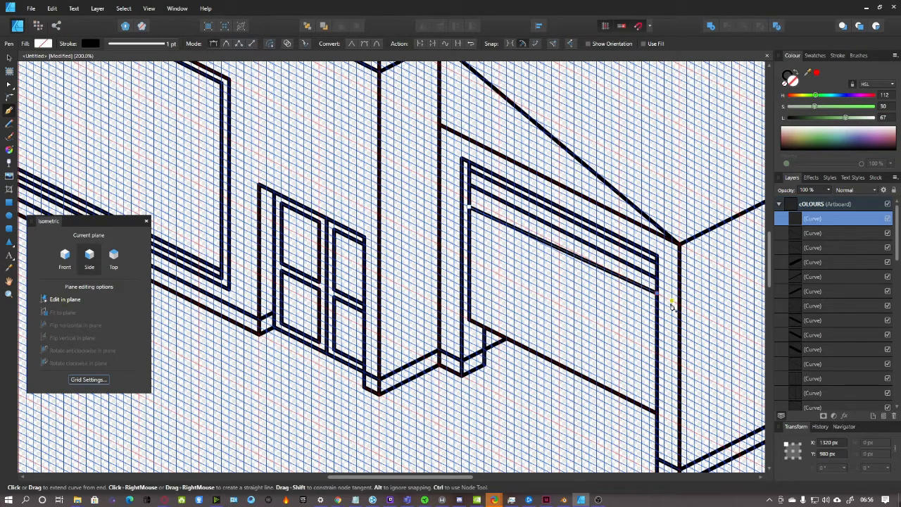
key(ctrl+z)
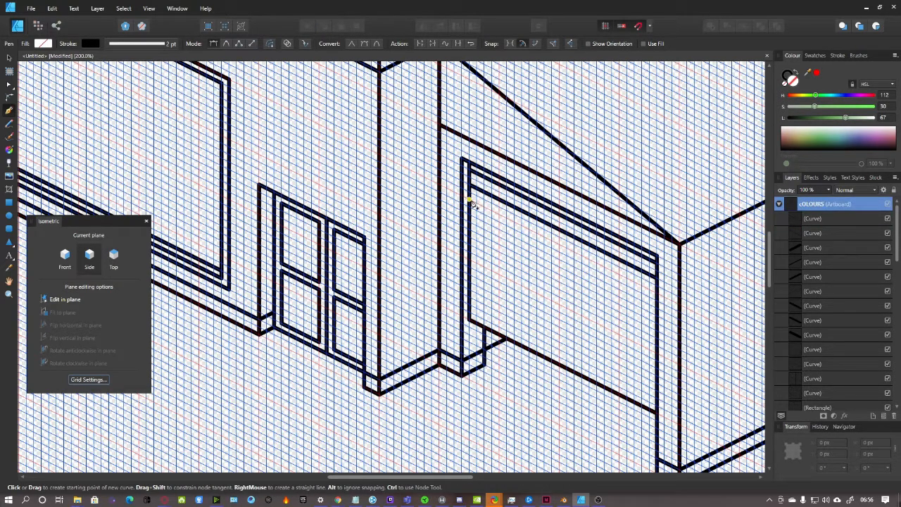
click(656, 293)
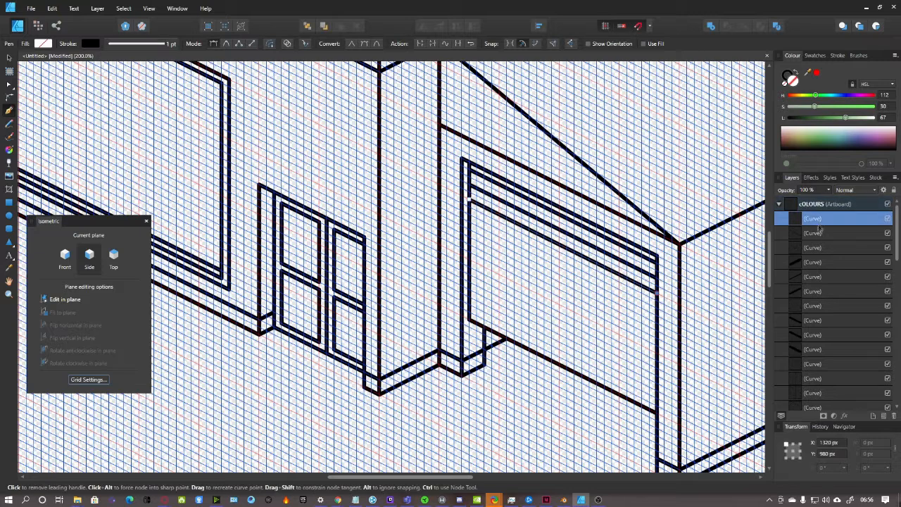
click(656, 310)
click(469, 224)
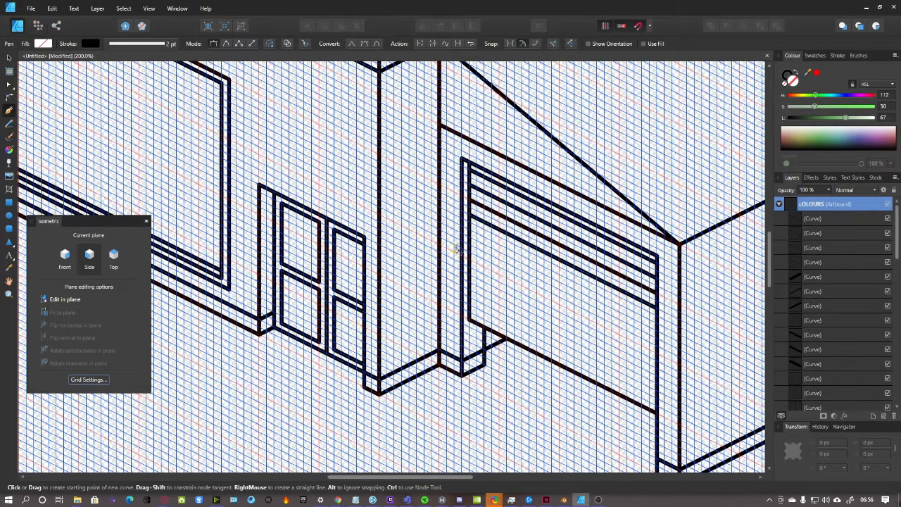
click(656, 326)
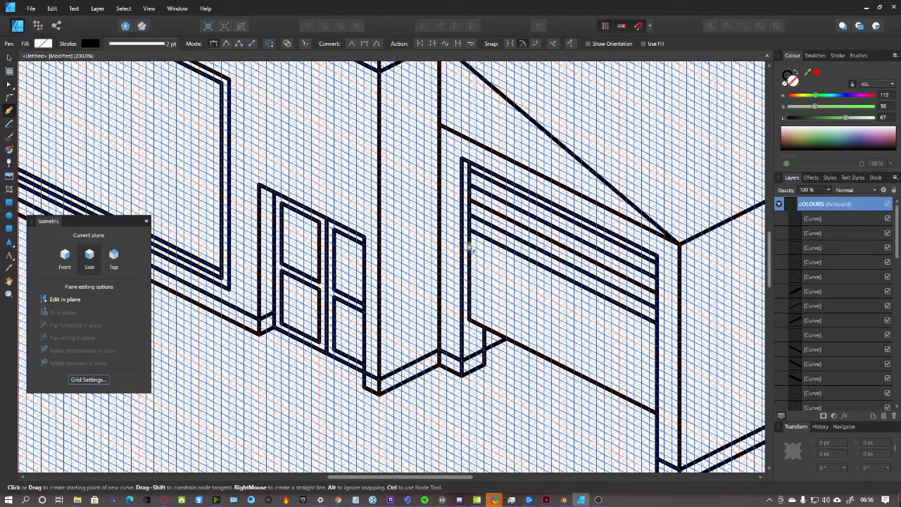
click(655, 337)
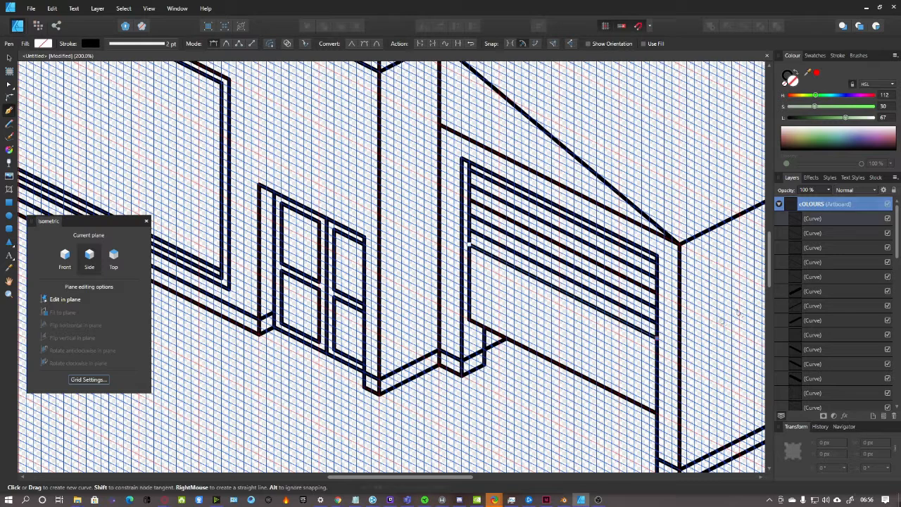
click(468, 258)
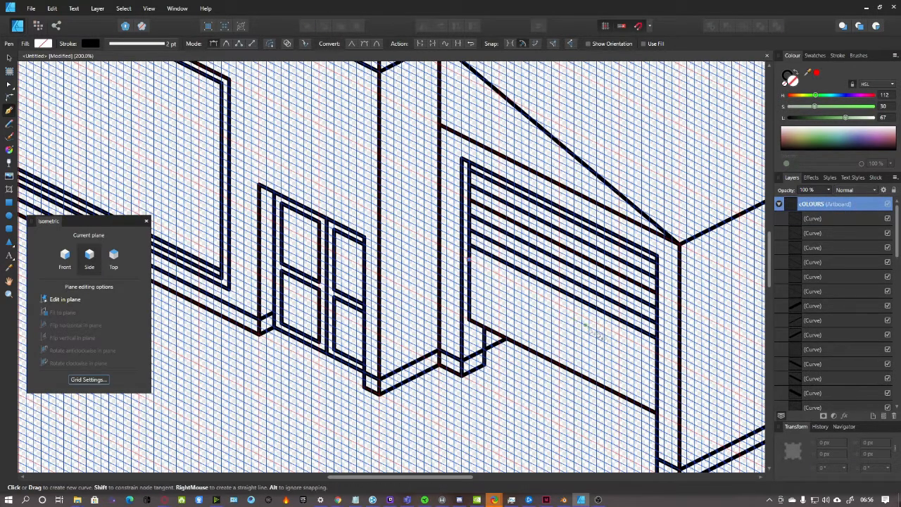
click(656, 352)
scroll(466, 283, down, 1)
click(469, 243)
click(657, 341)
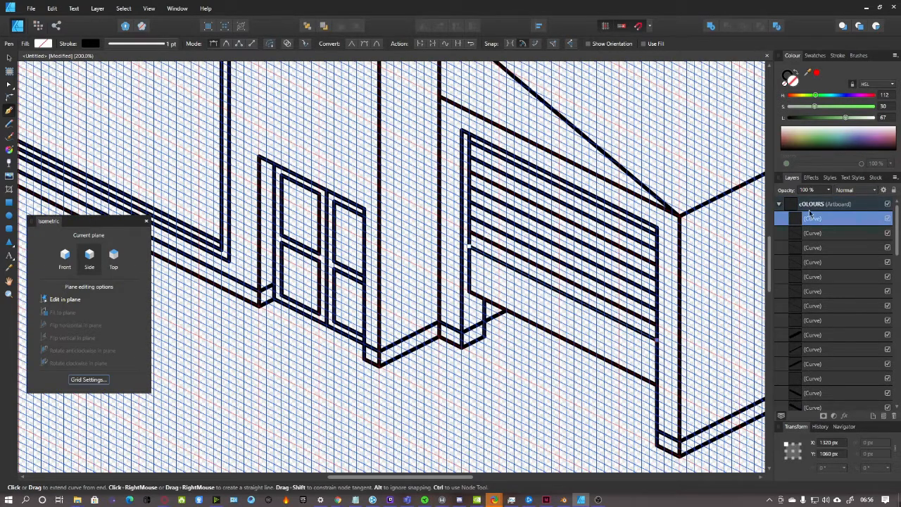
scroll(468, 247, down, 1)
click(468, 247)
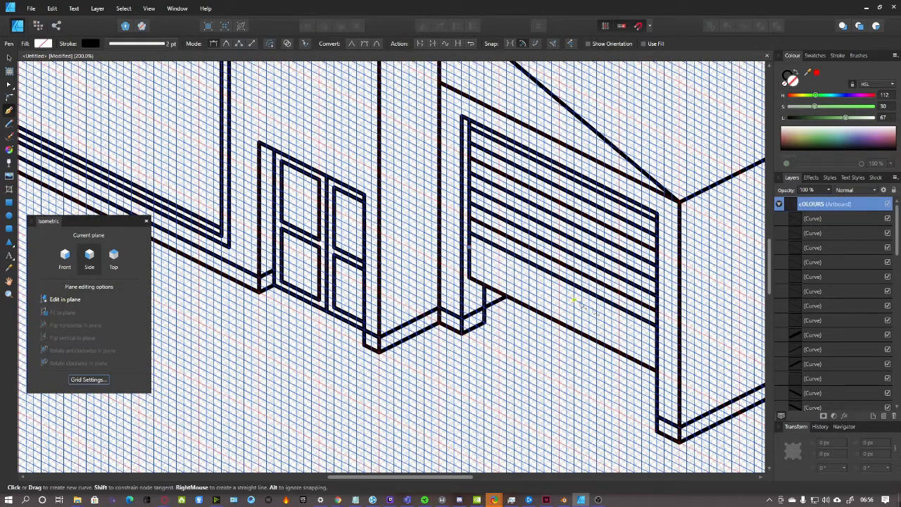
click(657, 342)
click(820, 207)
scroll(591, 312, down, 1)
click(657, 344)
scroll(658, 345, down, 1)
scroll(666, 336, down, 5)
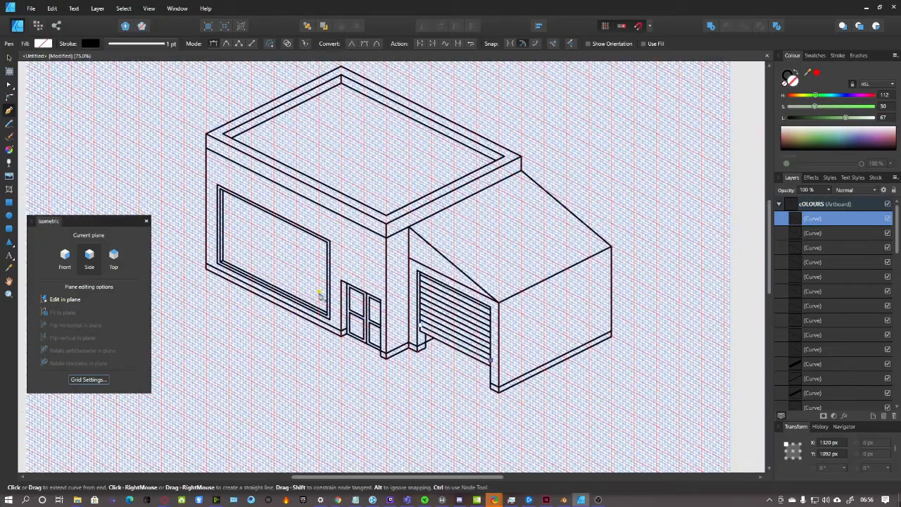
On the Front plane, draw a window rectangle on the garage block's front face and adjust its edges
scroll(365, 246, up, 3)
scroll(363, 289, down, 5)
scroll(471, 319, up, 1)
scroll(470, 318, up, 3)
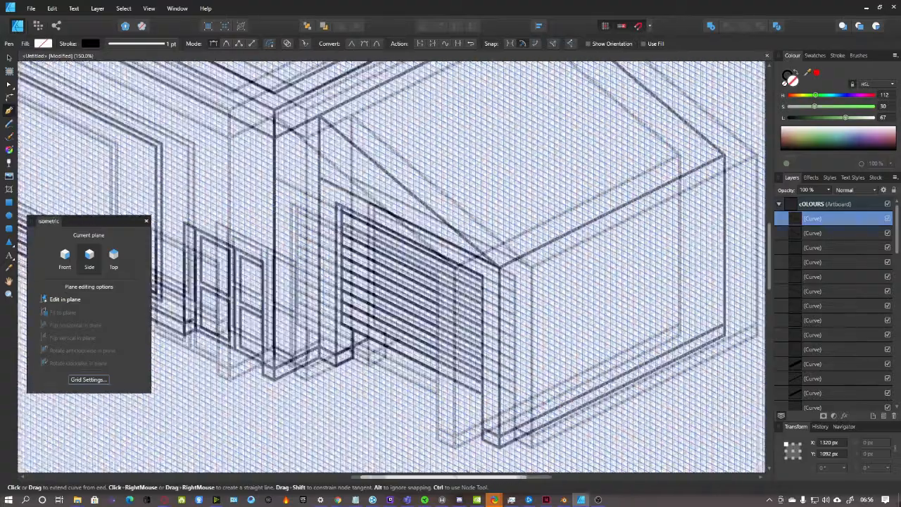
scroll(483, 351, right, 4)
scroll(483, 351, down, 1)
click(59, 257)
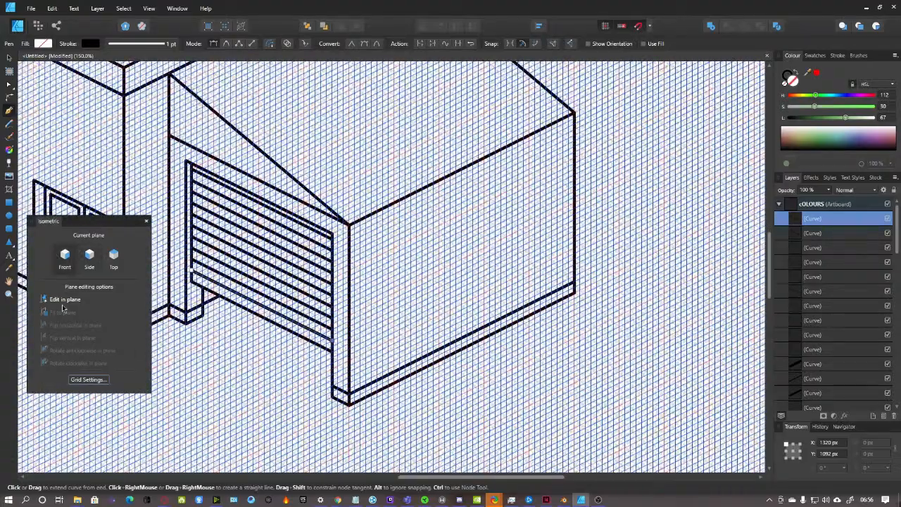
click(9, 203)
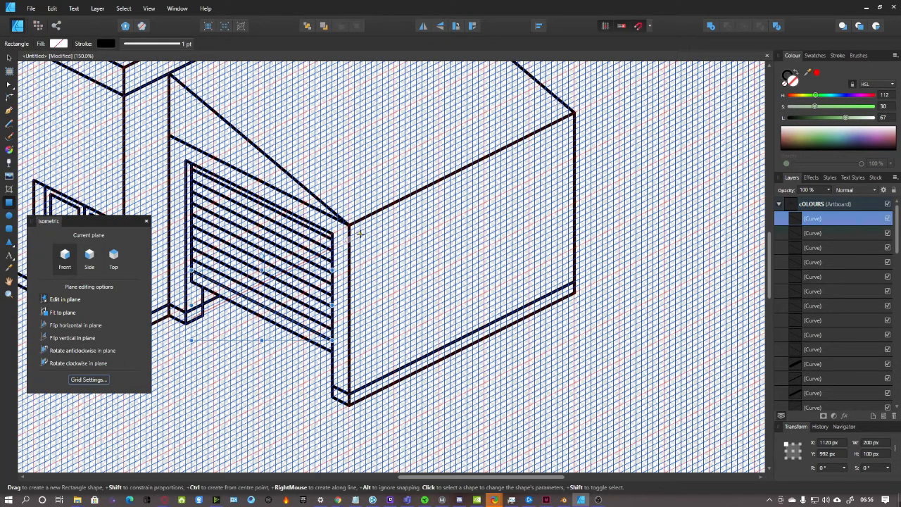
drag(365, 229, 556, 218)
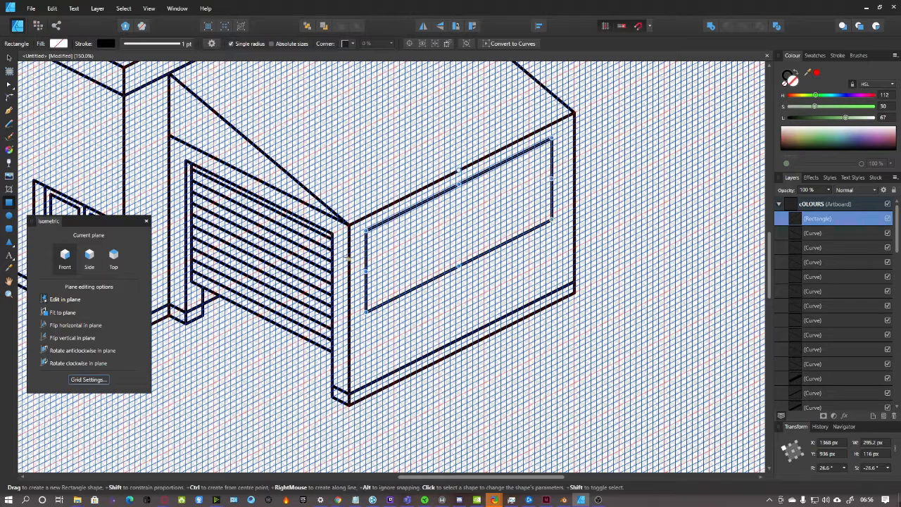
drag(366, 270, 371, 269)
drag(462, 183, 462, 192)
drag(462, 265, 462, 260)
scroll(573, 264, up, 2)
key(ctrl+plus)
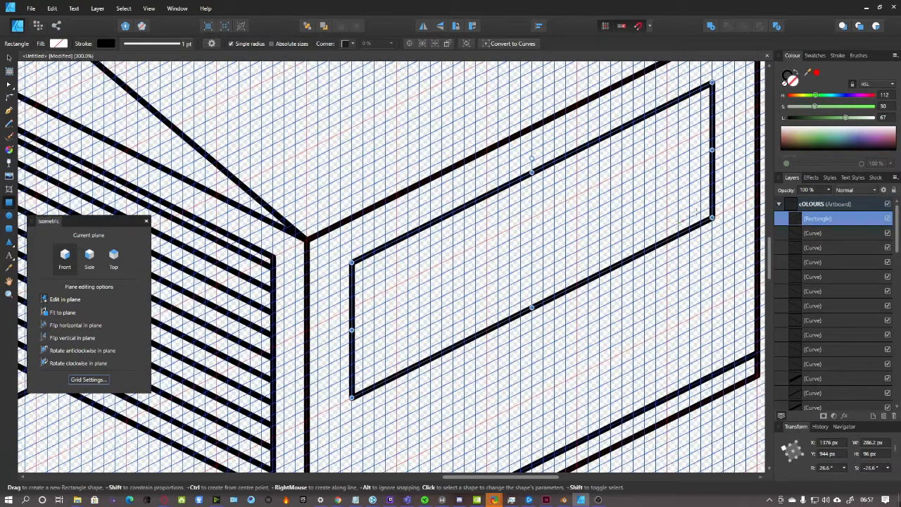
Duplicate the window rectangle with Ctrl+J and inset the copy on all four sides
key(ctrl+j)
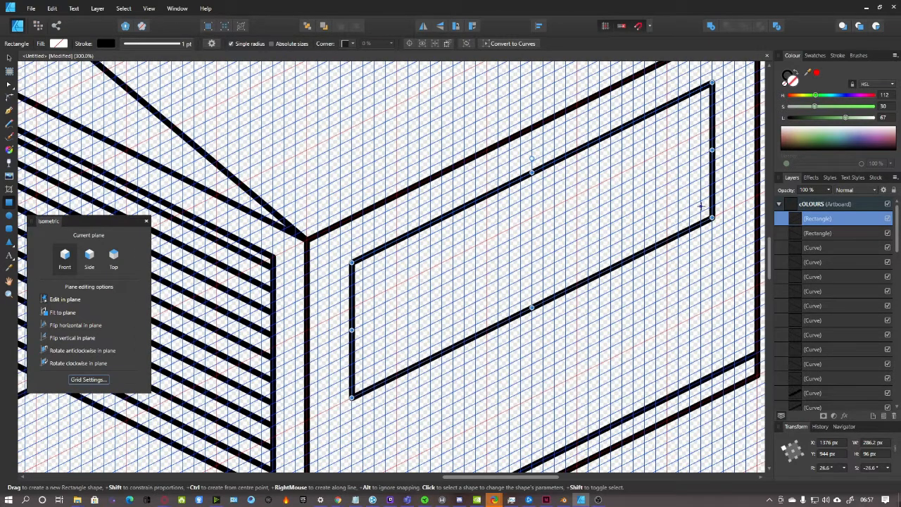
drag(712, 150, 703, 153)
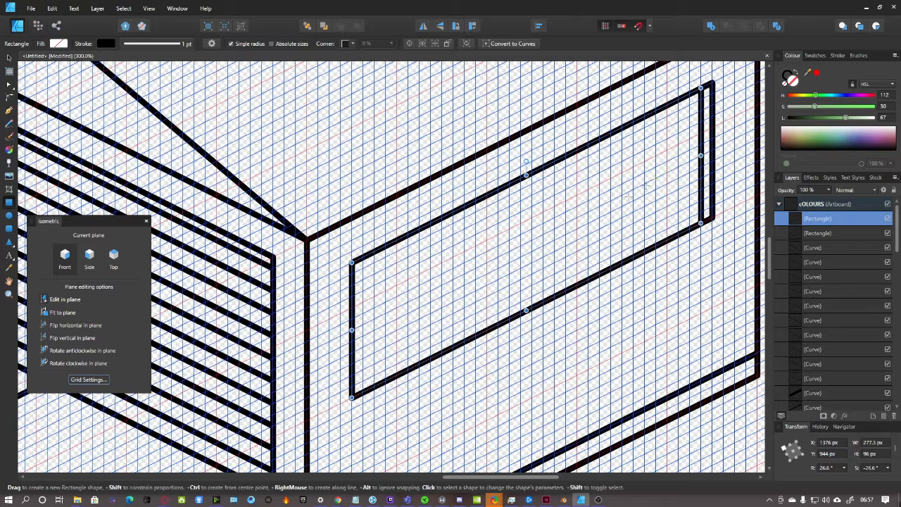
drag(351, 330, 363, 324)
drag(531, 172, 533, 183)
drag(532, 308, 532, 297)
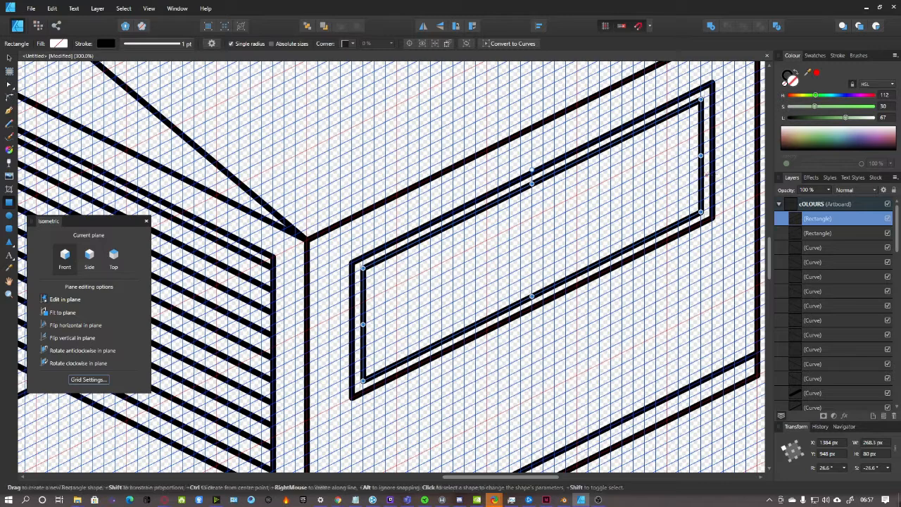
click(817, 203)
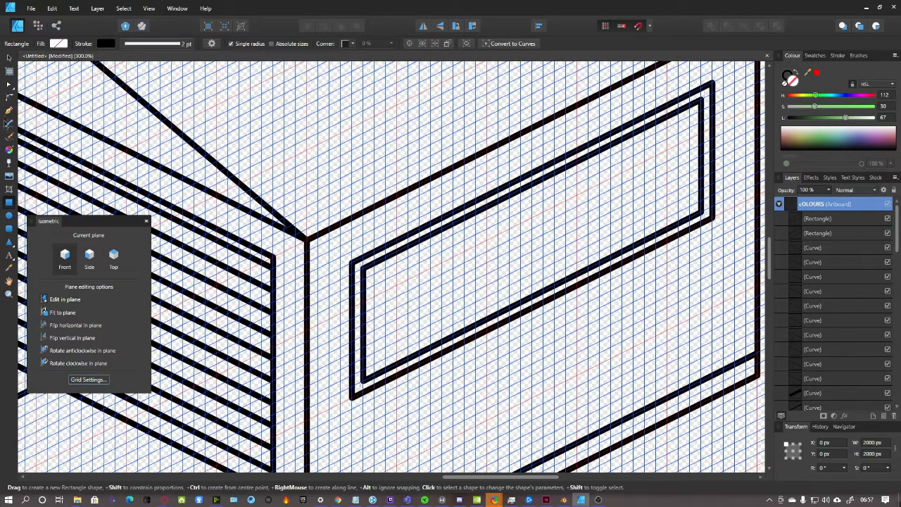
Draw a vertical and a diagonal depth line inside the window's inner corner using the Side and Top planes
click(9, 110)
click(89, 260)
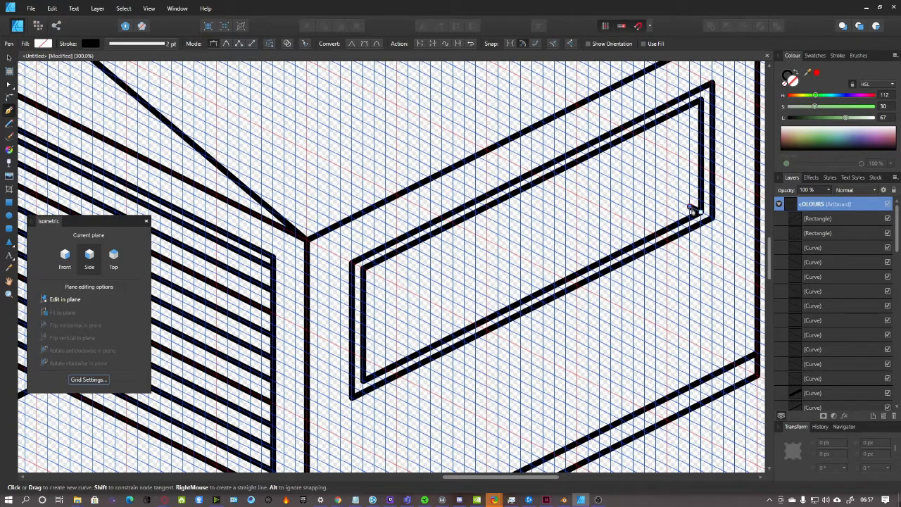
click(691, 207)
click(690, 106)
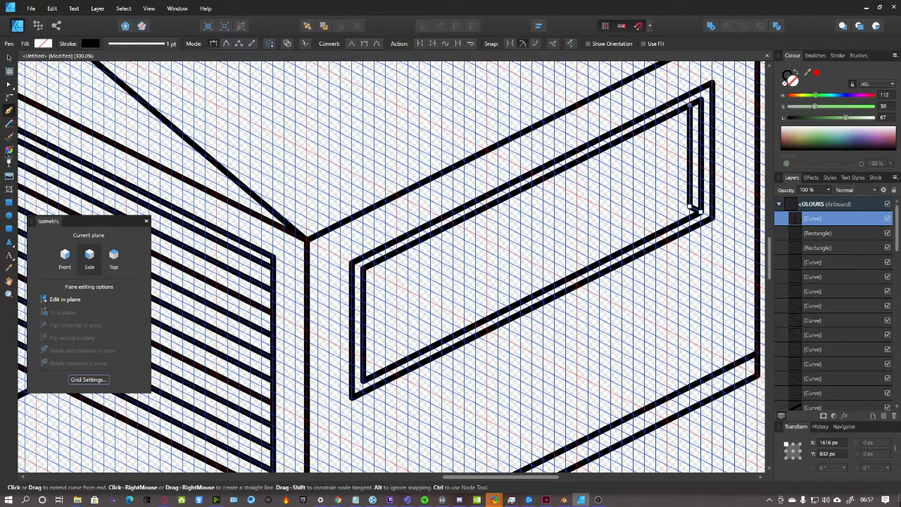
click(64, 258)
click(114, 258)
click(825, 204)
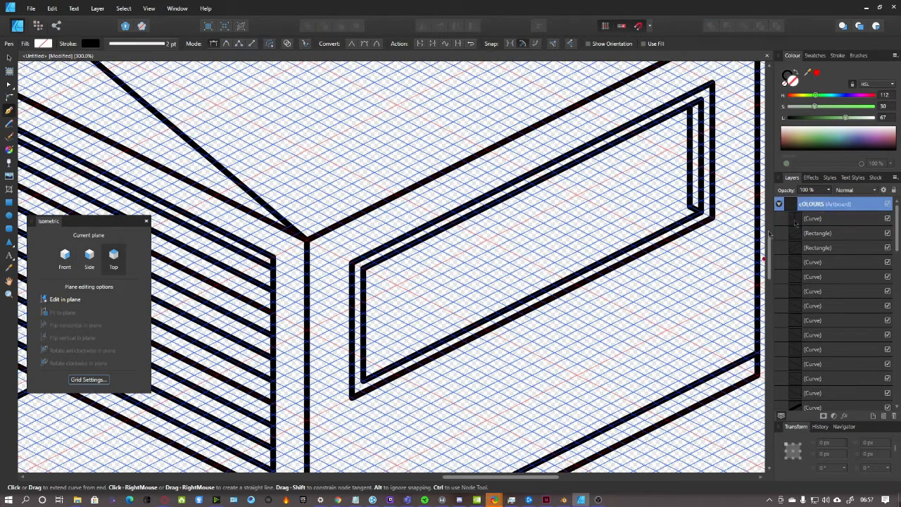
click(691, 207)
Uncheck Show grid in the isometric grid settings and zoom out to view the whole building
key(ctrl+minus)
key(ctrl+minus)
key(ctrl+minus)
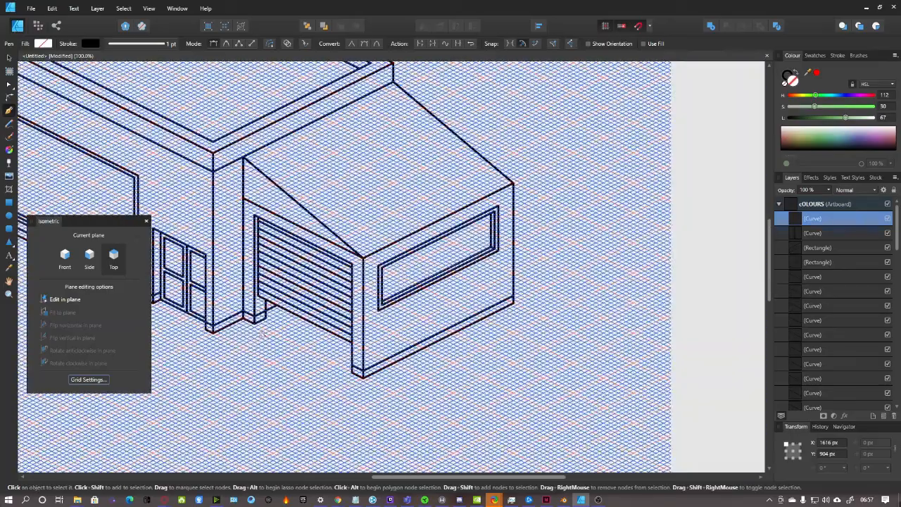
drag(441, 477, 381, 477)
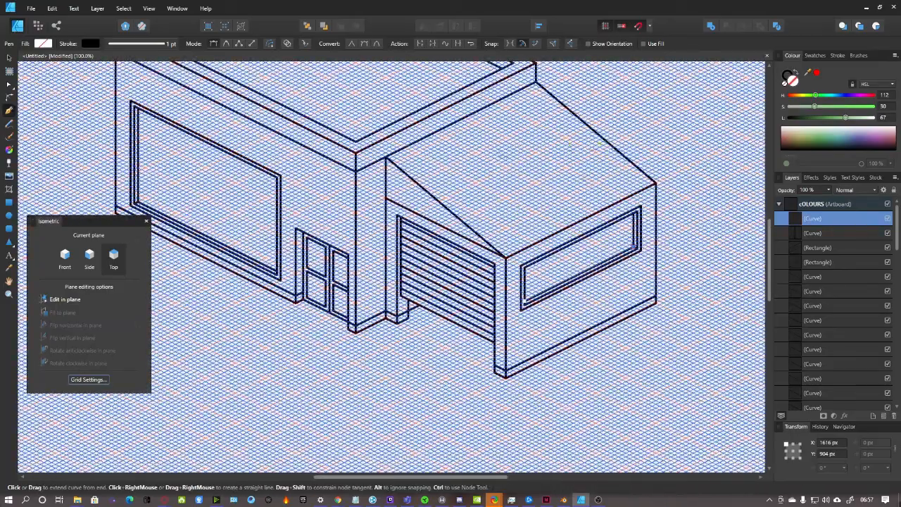
scroll(304, 265, up, 1)
scroll(401, 312, up, 1)
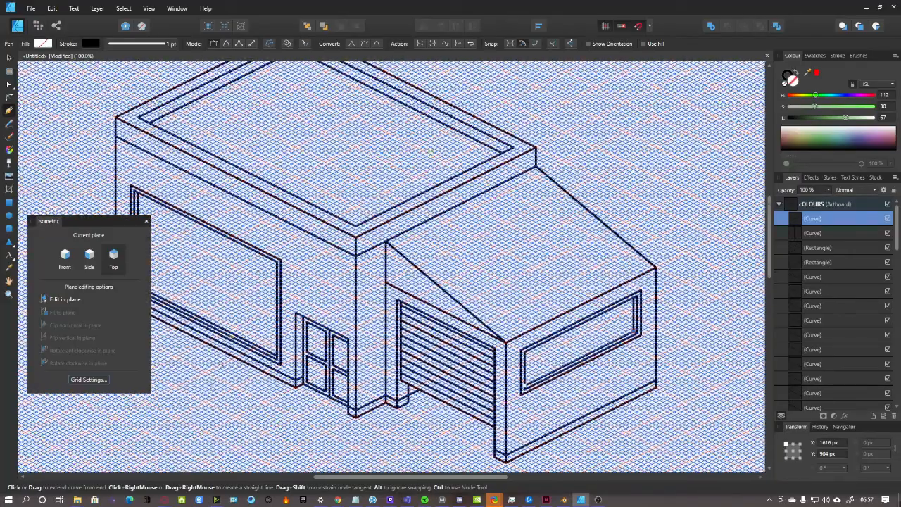
scroll(277, 188, left, 3)
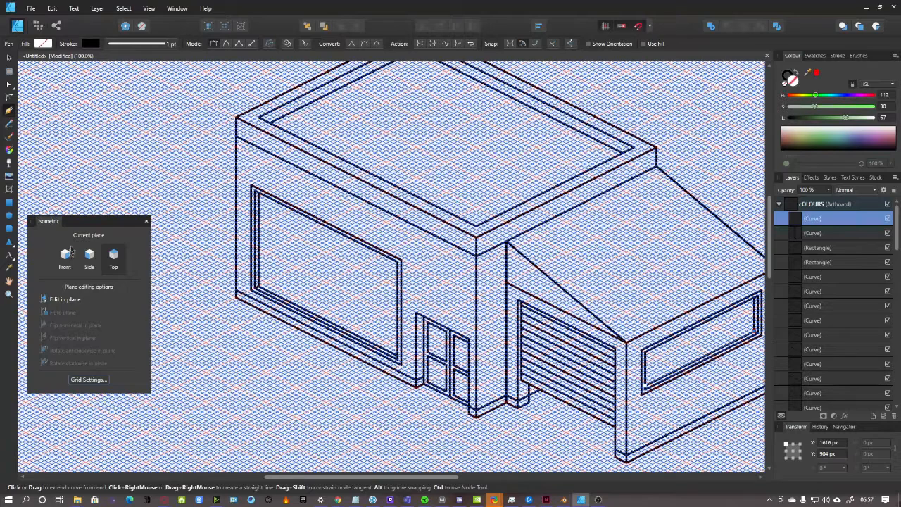
click(88, 380)
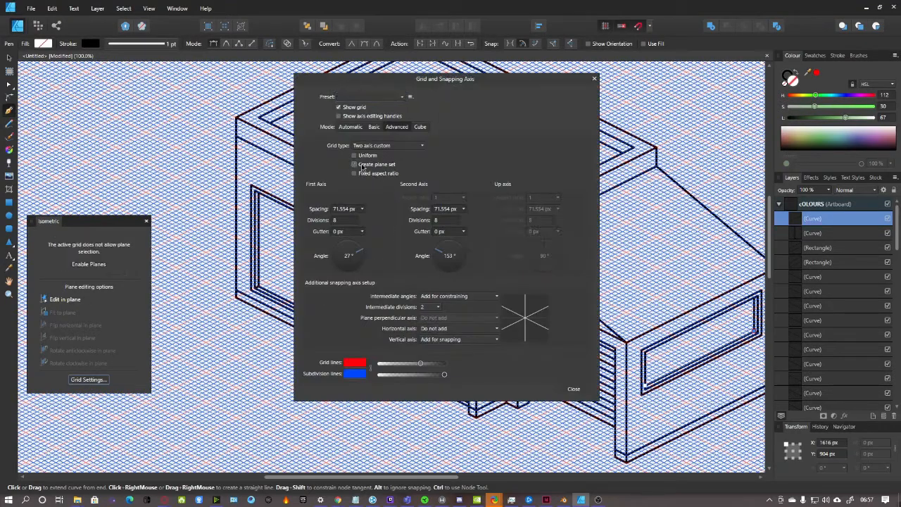
click(573, 390)
click(83, 379)
click(338, 107)
click(574, 388)
drag(440, 478, 459, 479)
key(ctrl+minus)
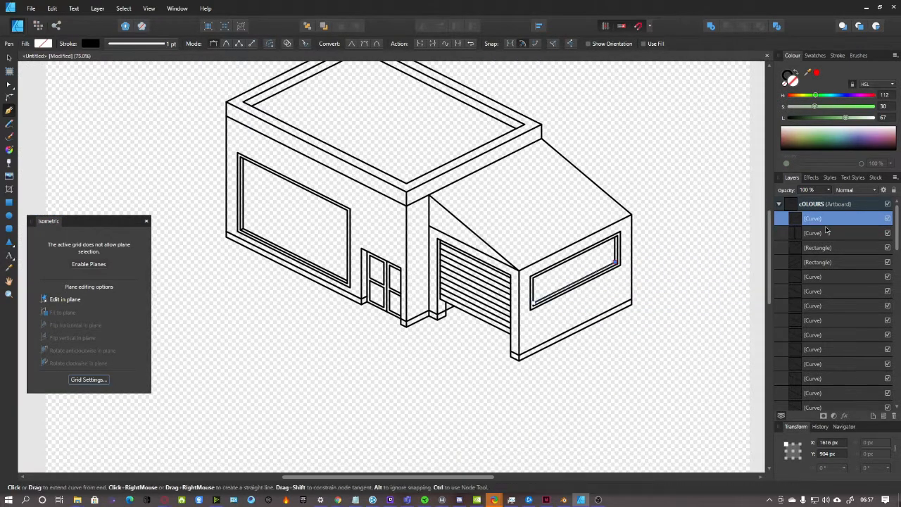
scroll(820, 290, down, 5)
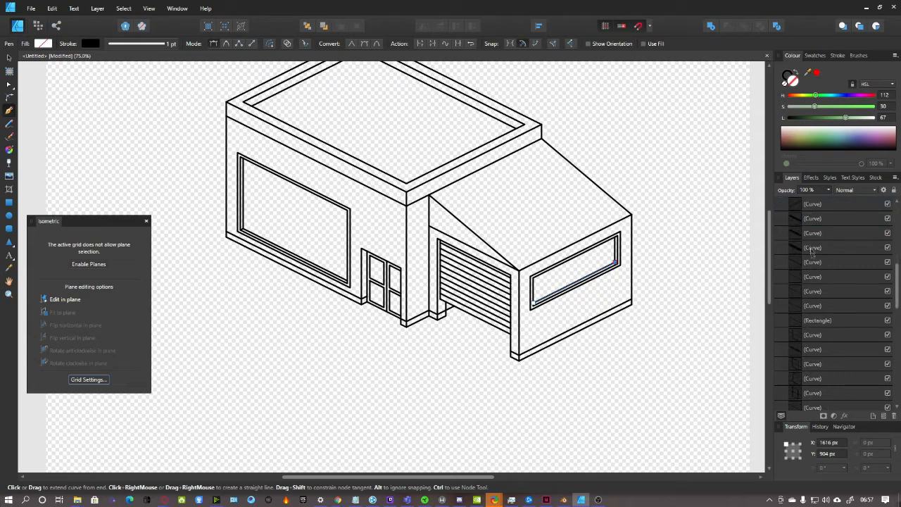
Select all the line-art curve layers and group them with Ctrl+G
shift+click(829, 381)
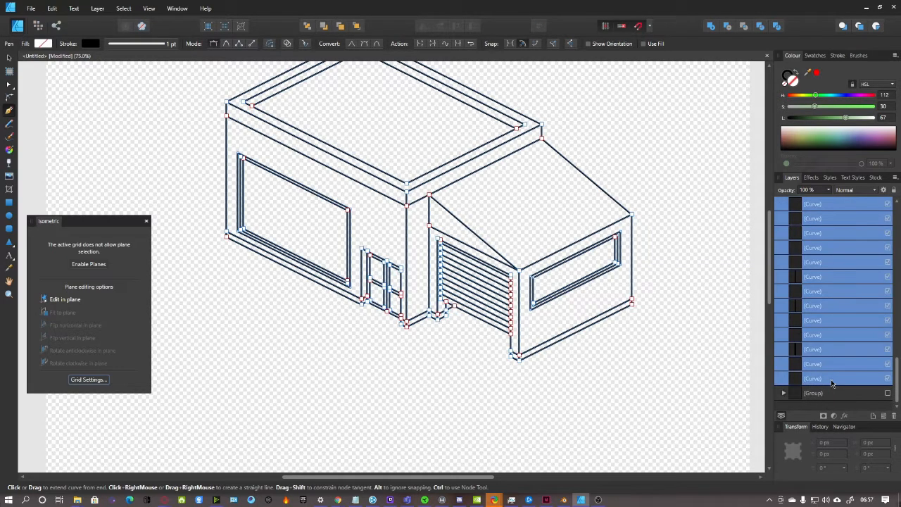
key(ctrl+g)
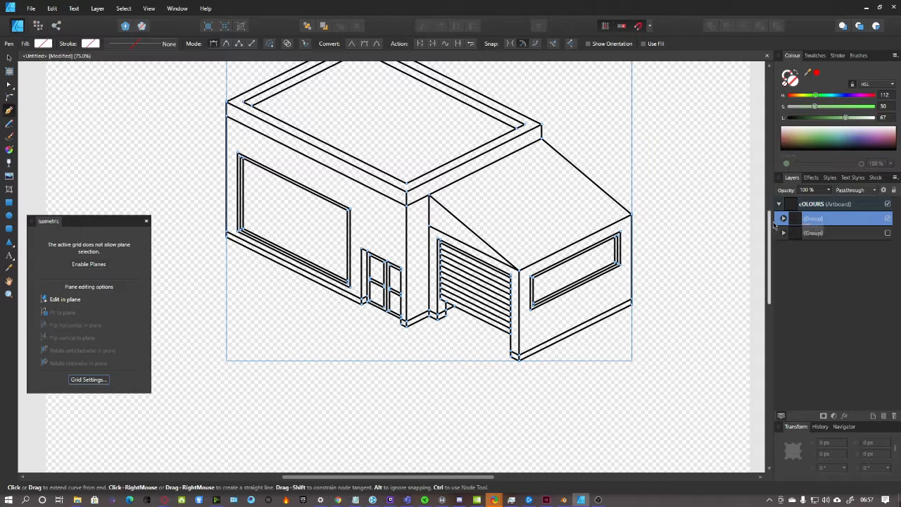
click(783, 219)
click(783, 219)
Duplicate the line-art group and rasterise the copy into a pixel layer
right_click(828, 221)
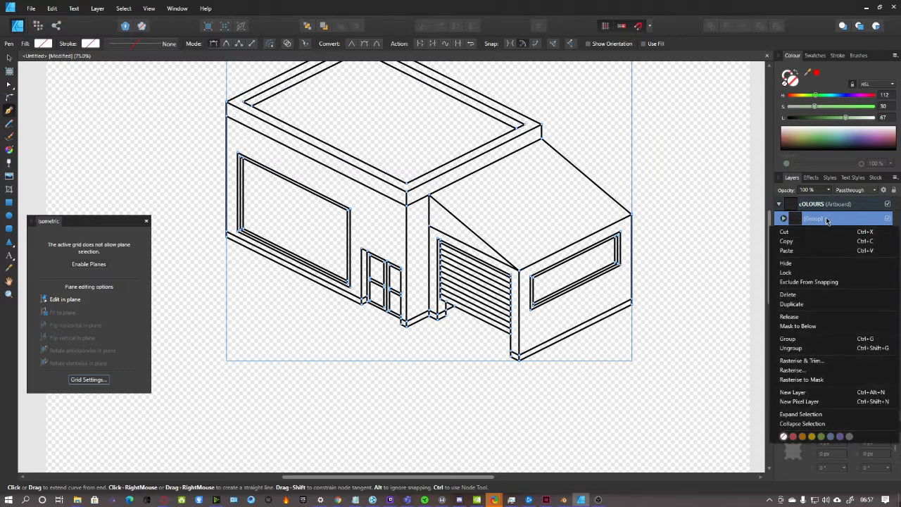
click(816, 285)
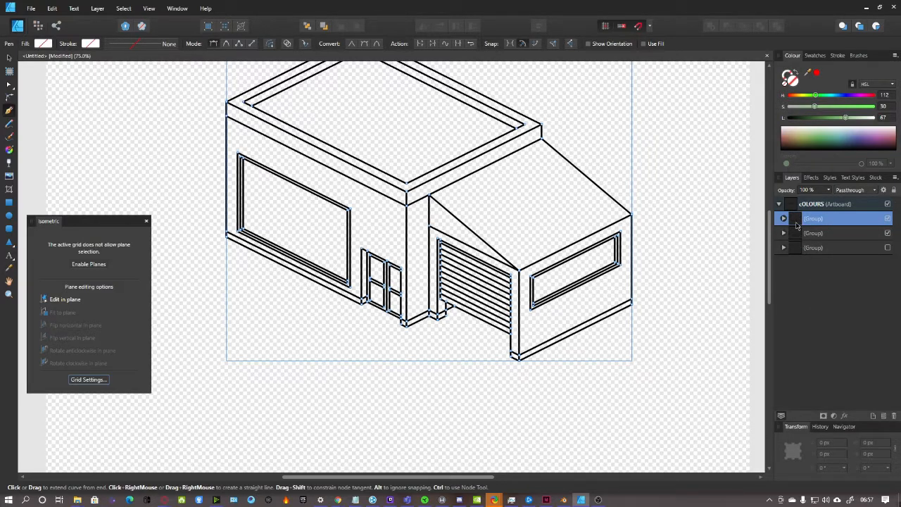
right_click(865, 222)
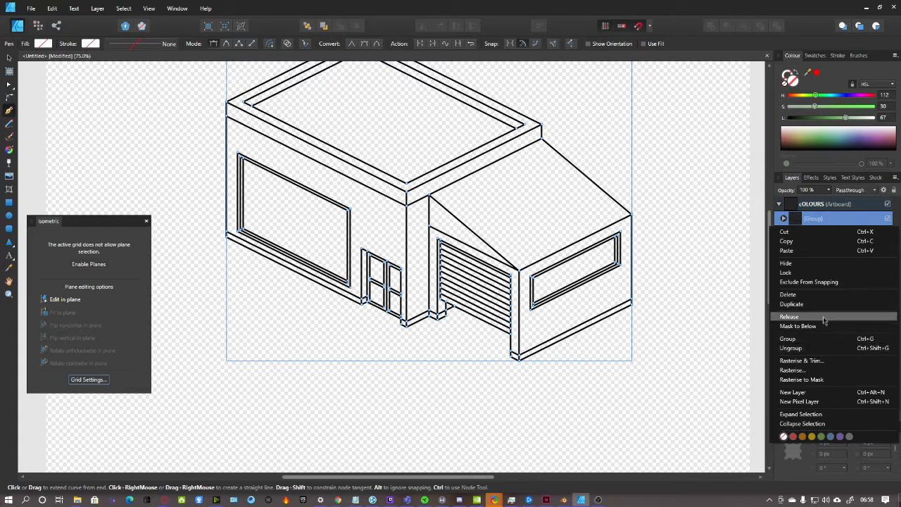
click(815, 370)
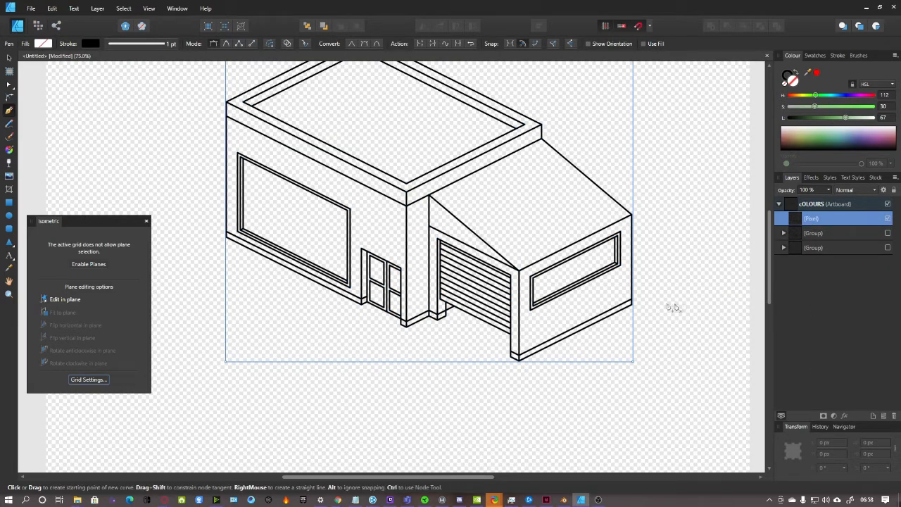
key(ctrl+1)
Select the pixel layer and set the colour's lightness and saturation to 0 for pure black
mouse_move(424, 479)
mouse_down()
mouse_move(449, 478)
mouse_move(440, 480)
mouse_up()
scroll(449, 461, up, 3)
click(838, 238)
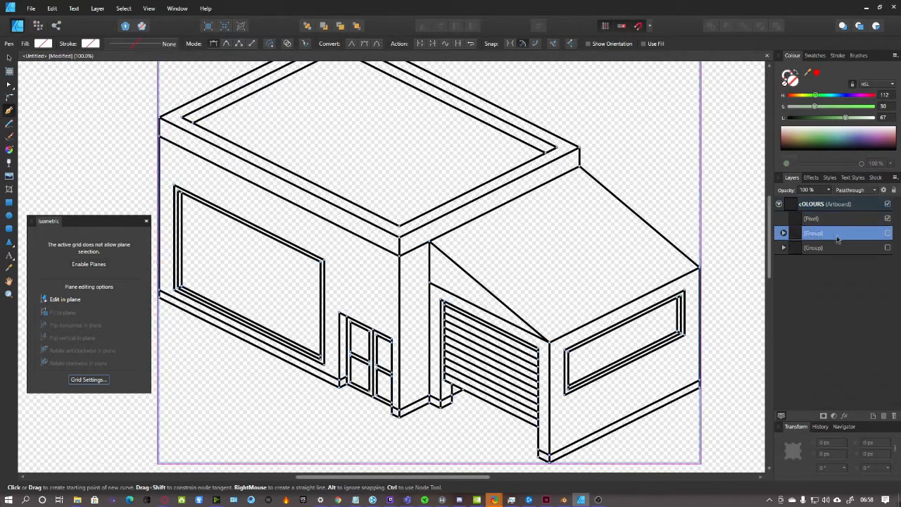
click(835, 218)
scroll(569, 321, up, 2)
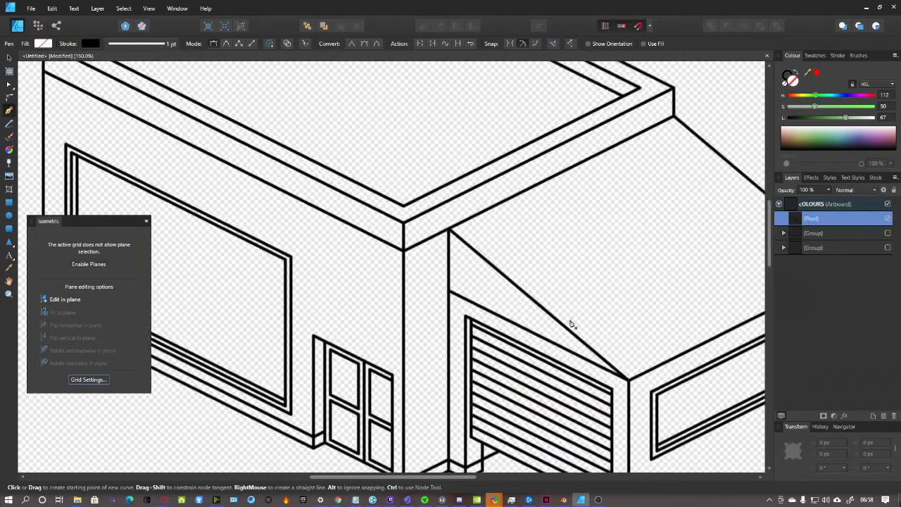
scroll(571, 324, down, 3)
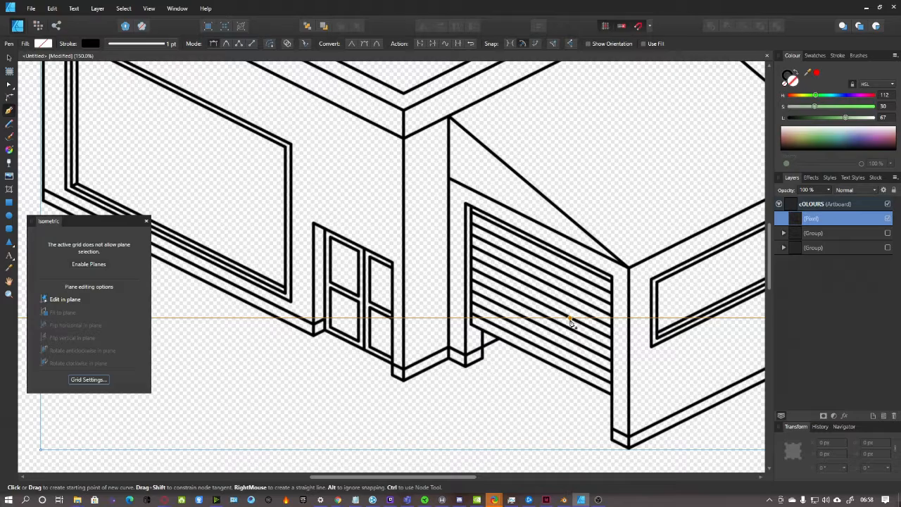
mouse_move(416, 478)
mouse_down()
mouse_move(366, 479)
mouse_move(394, 465)
mouse_up()
scroll(449, 324, up, 4)
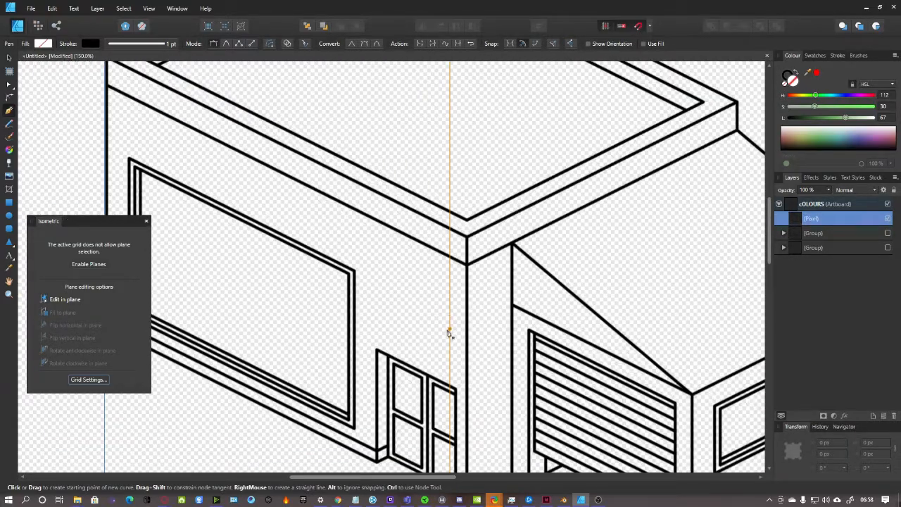
scroll(449, 331, up, 5)
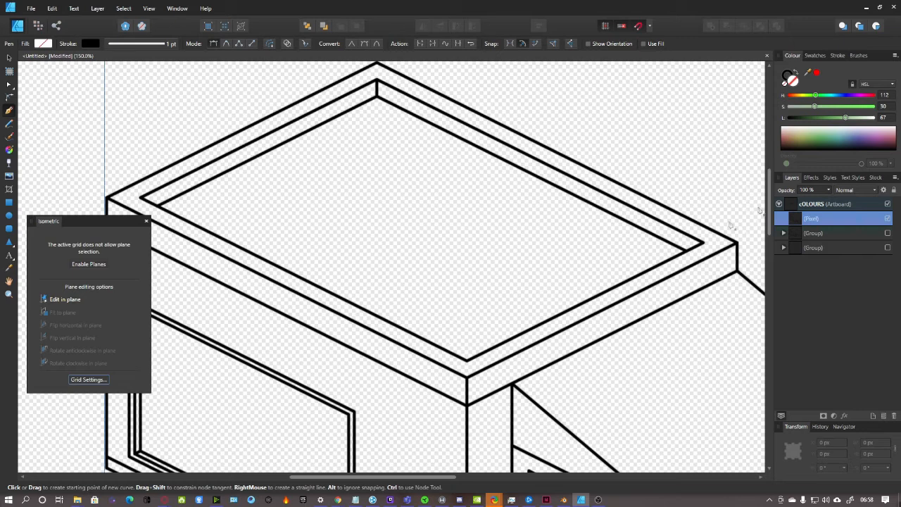
drag(847, 118, 744, 144)
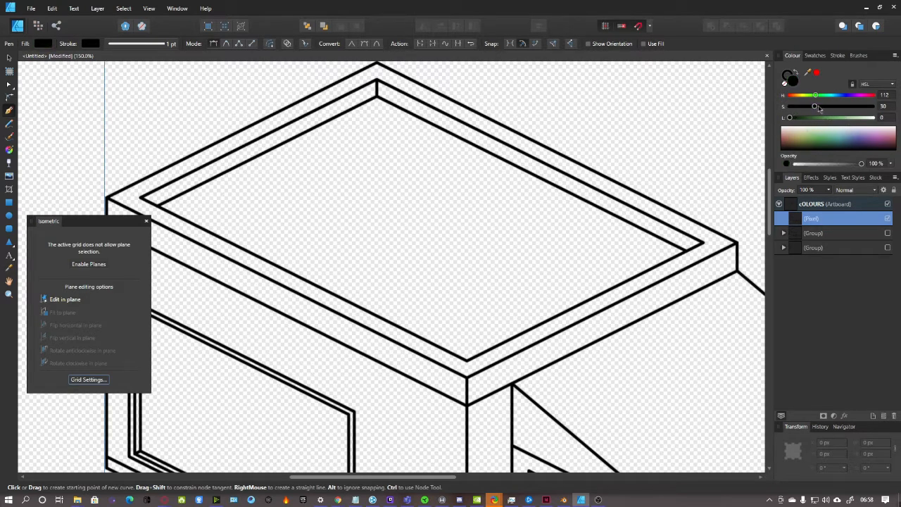
drag(816, 106, 752, 112)
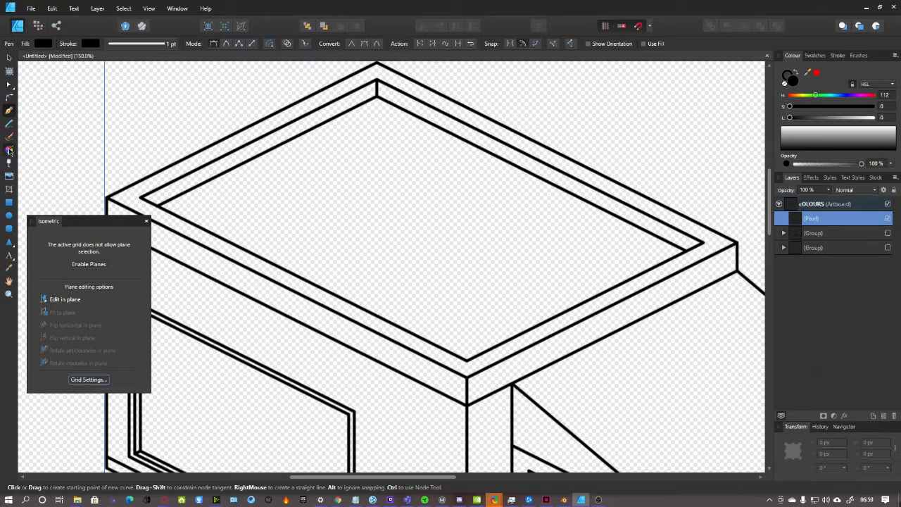
Try several toolbar tools, cancelling the Open dialog, then switch to the Pixel Persona
click(9, 151)
click(9, 164)
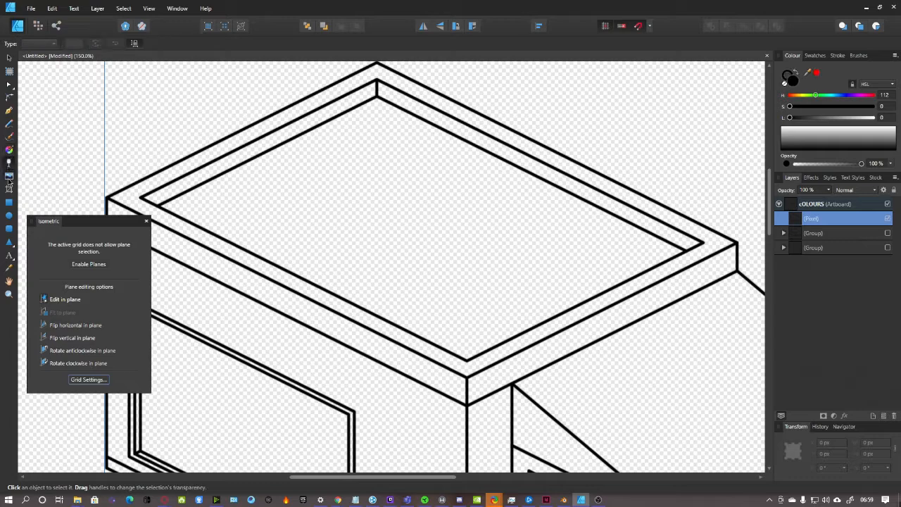
click(9, 176)
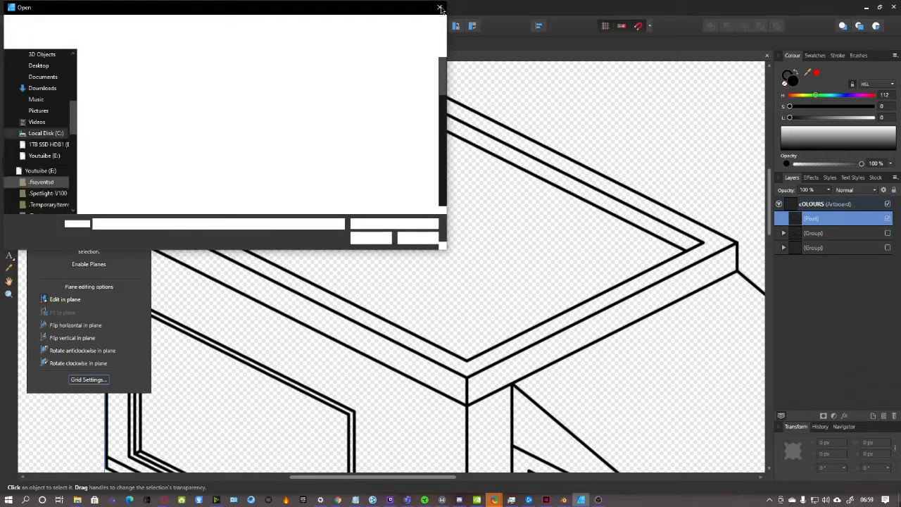
key(Escape)
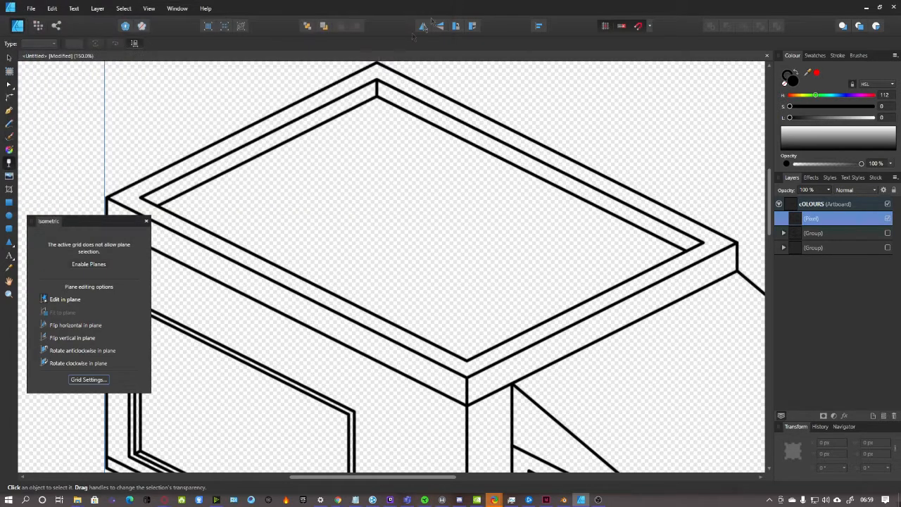
click(11, 258)
click(10, 244)
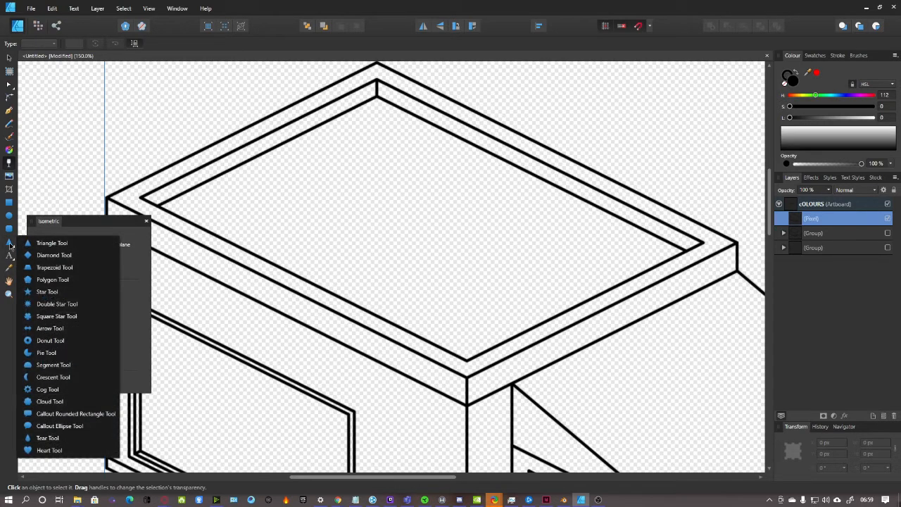
click(10, 244)
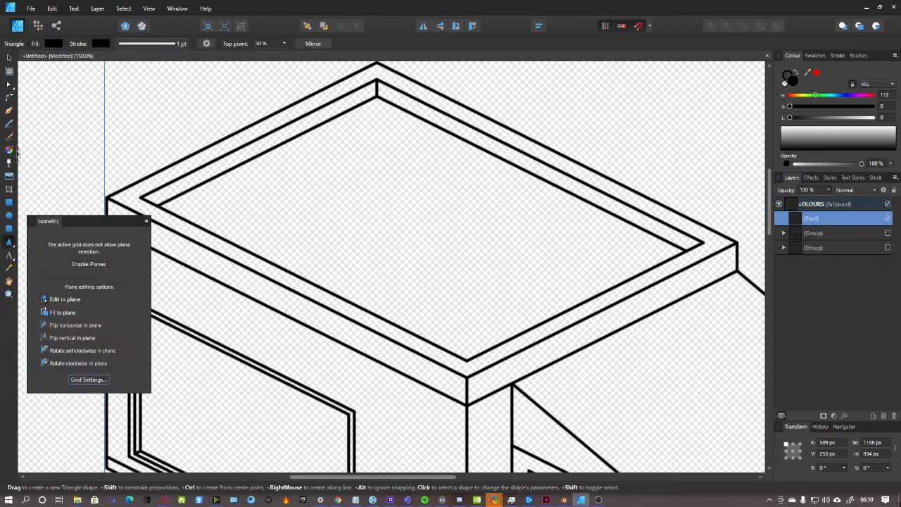
click(10, 111)
click(10, 111)
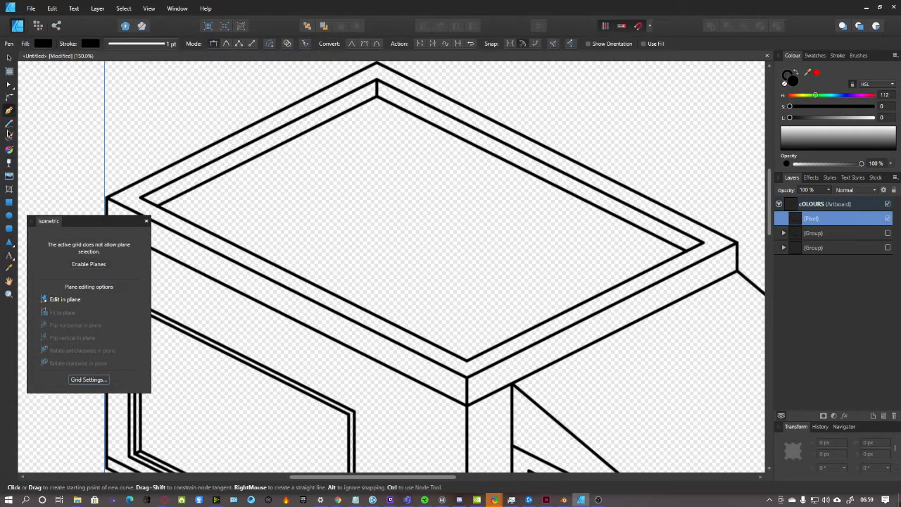
click(9, 174)
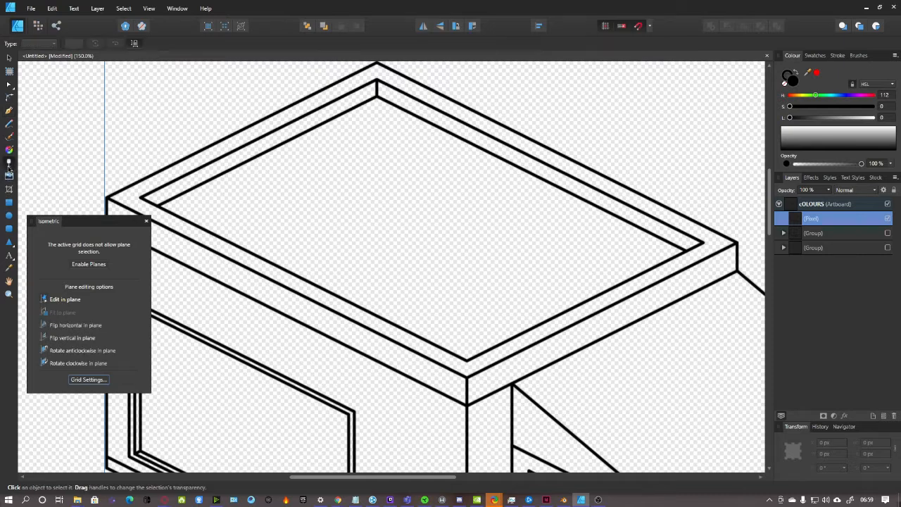
click(38, 29)
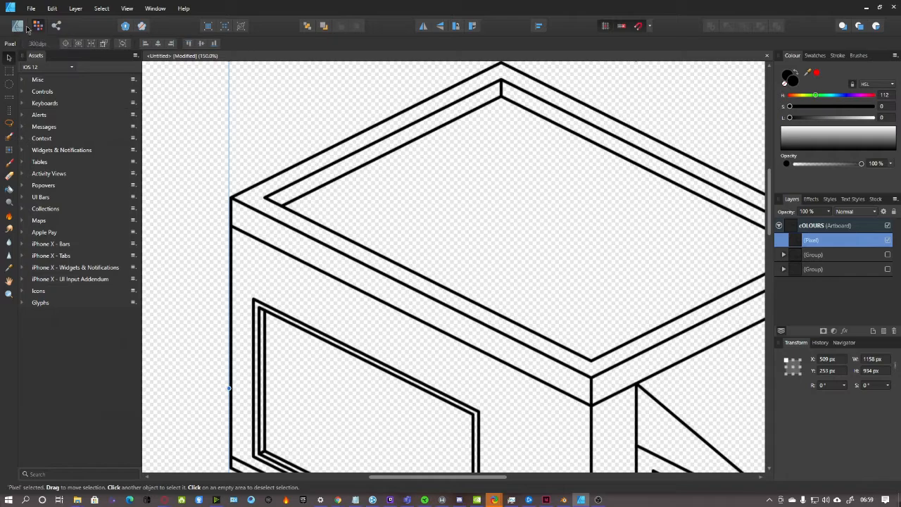
Visit the Export and Designer personas, then return to the Pixel Persona
click(57, 26)
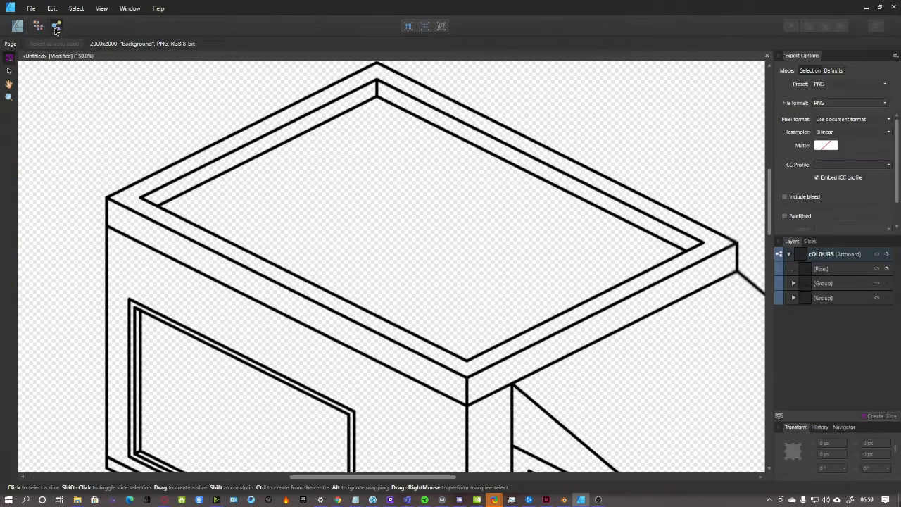
scroll(267, 171, up, 4)
scroll(267, 171, down, 4)
scroll(412, 215, up, 7)
scroll(413, 216, down, 3)
scroll(416, 217, down, 5)
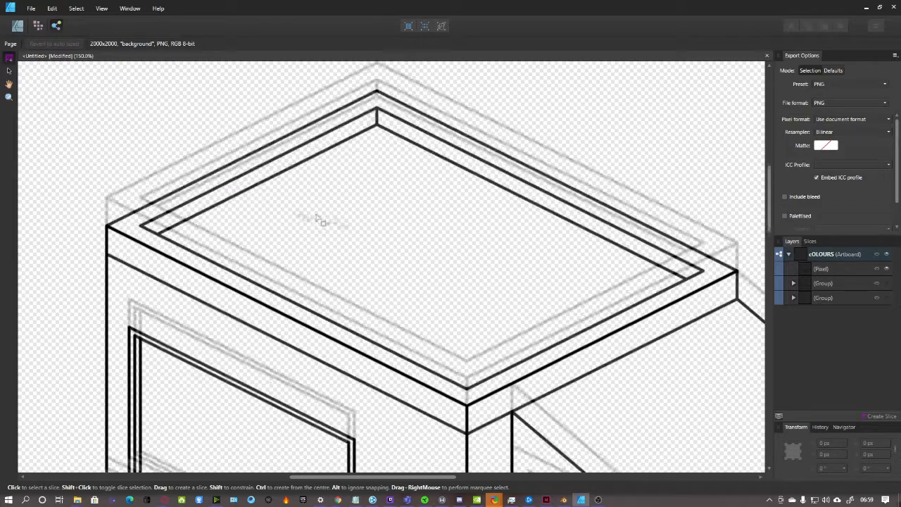
drag(393, 478, 445, 478)
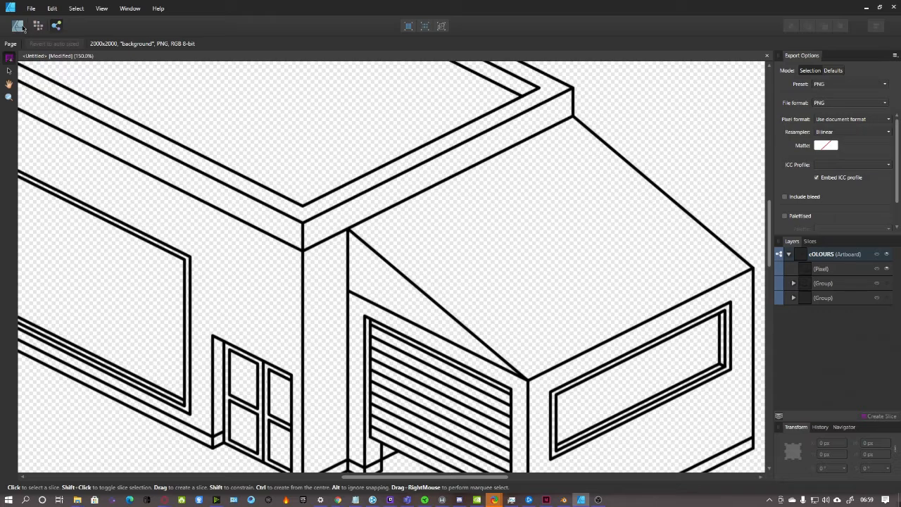
click(19, 26)
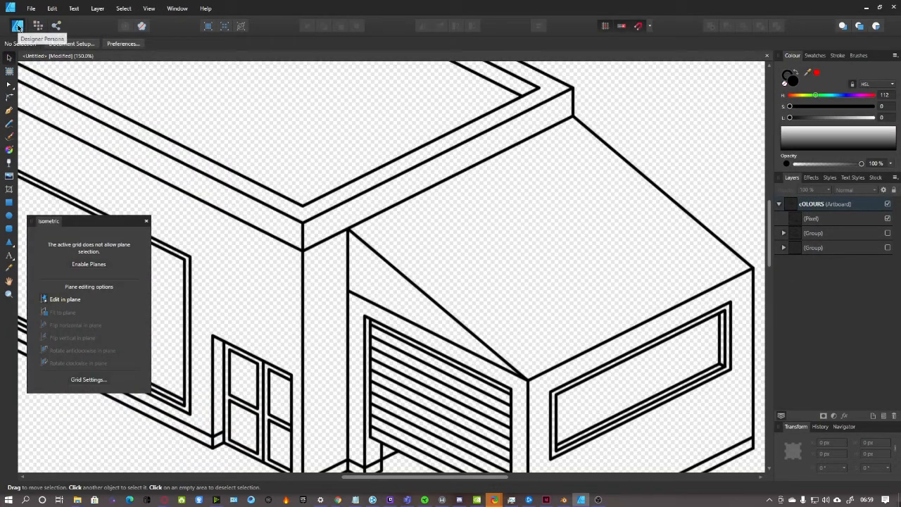
drag(431, 478, 386, 480)
scroll(548, 322, down, 2)
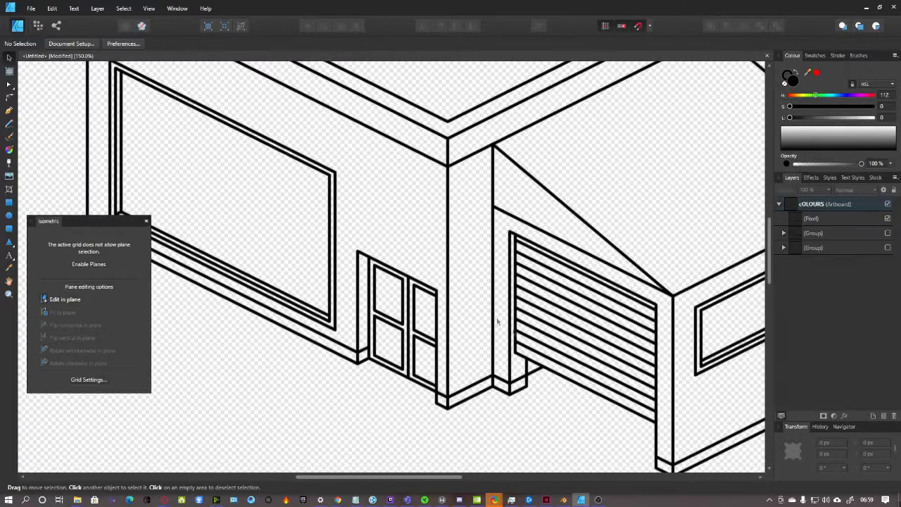
click(38, 26)
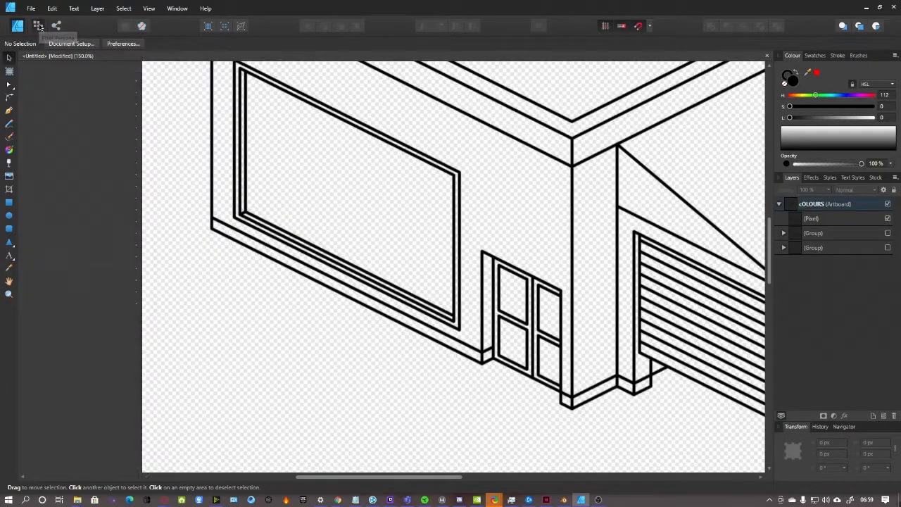
scroll(402, 193, down, 1)
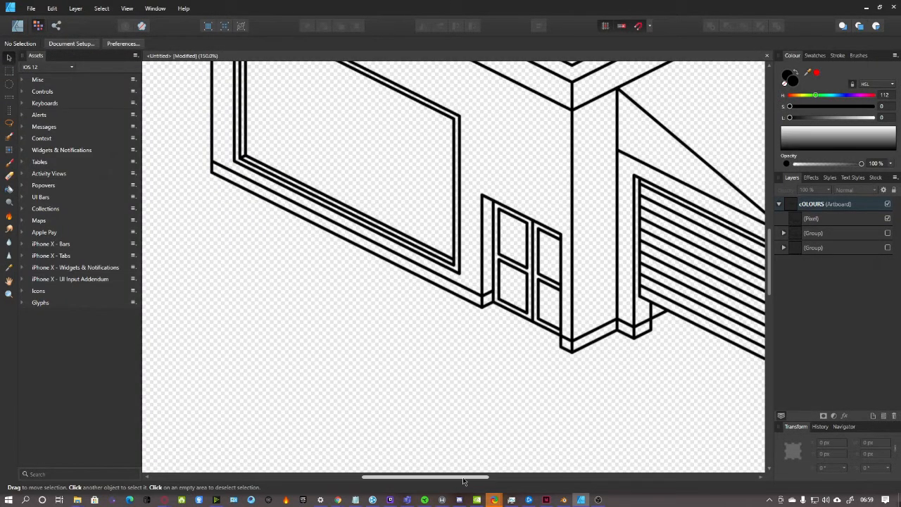
drag(463, 481, 507, 481)
scroll(542, 373, up, 2)
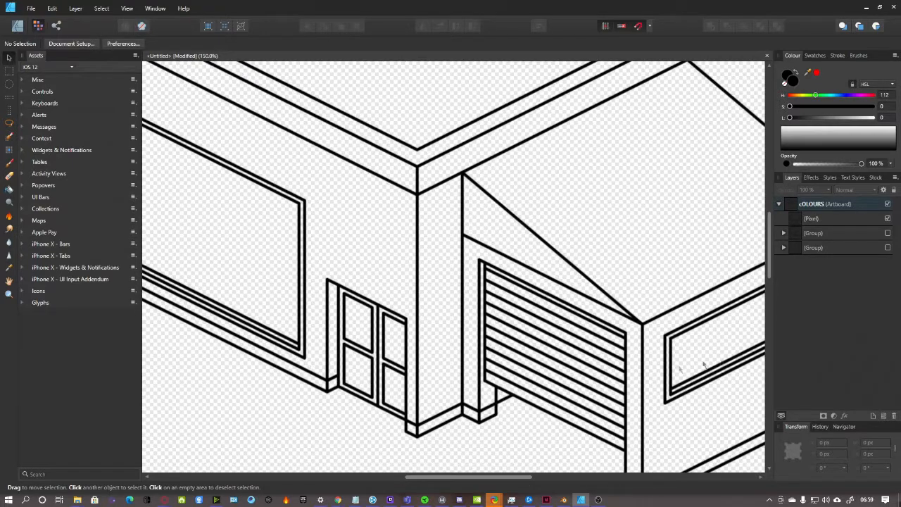
Select the pixel line-art layer, choose the Flood Fill tool, and start raising the lightness
click(836, 219)
key(ctrl+minus)
scroll(626, 436, up, 2)
scroll(600, 378, down, 3)
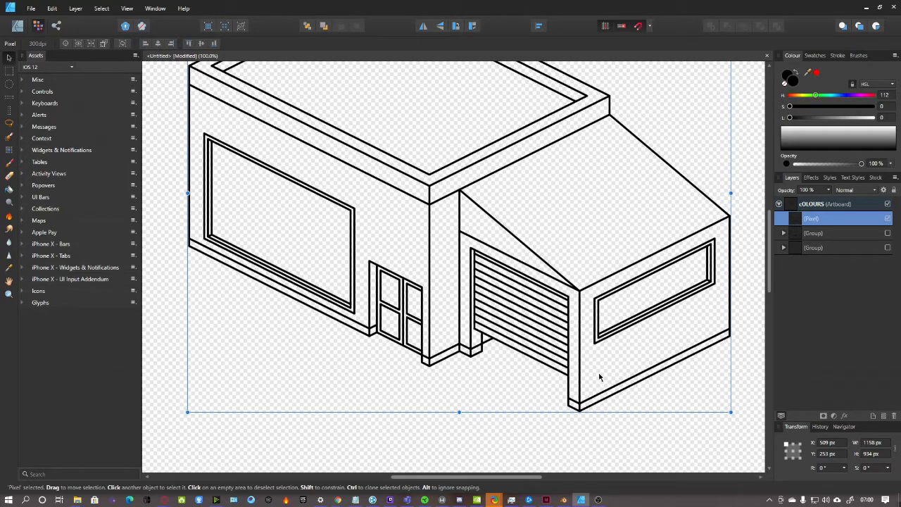
scroll(600, 378, up, 3)
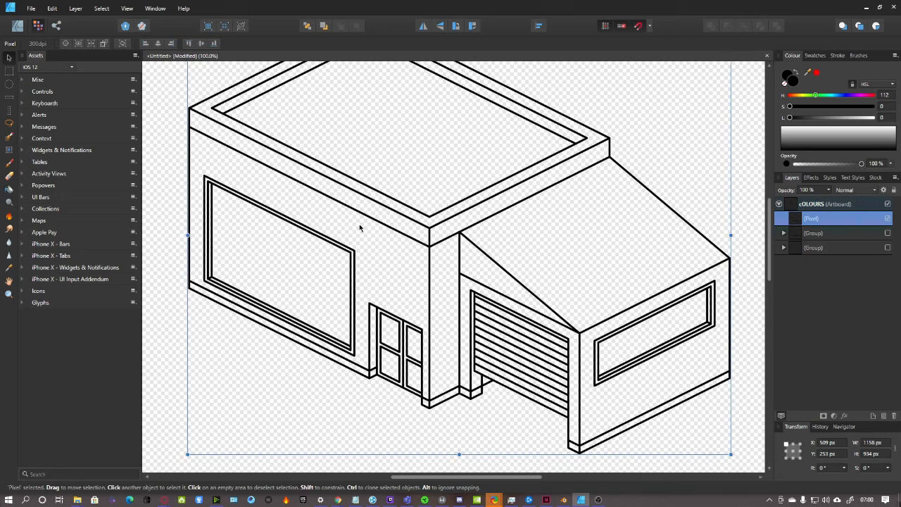
click(9, 190)
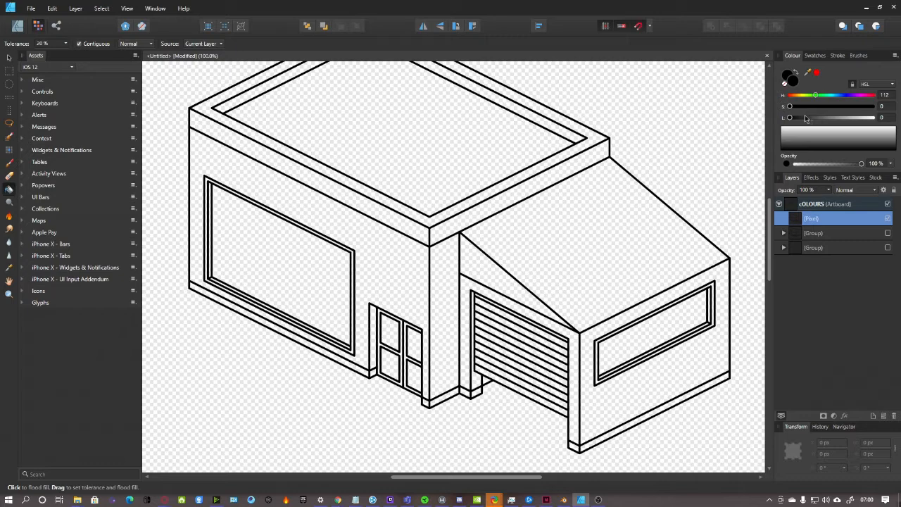
mouse_move(790, 118)
mouse_down()
mouse_move(810, 121)
mouse_move(784, 120)
mouse_up()
Fill the roof's inner area and outer rim medium grey, replacing a too-dark first attempt
scroll(452, 191, up, 1)
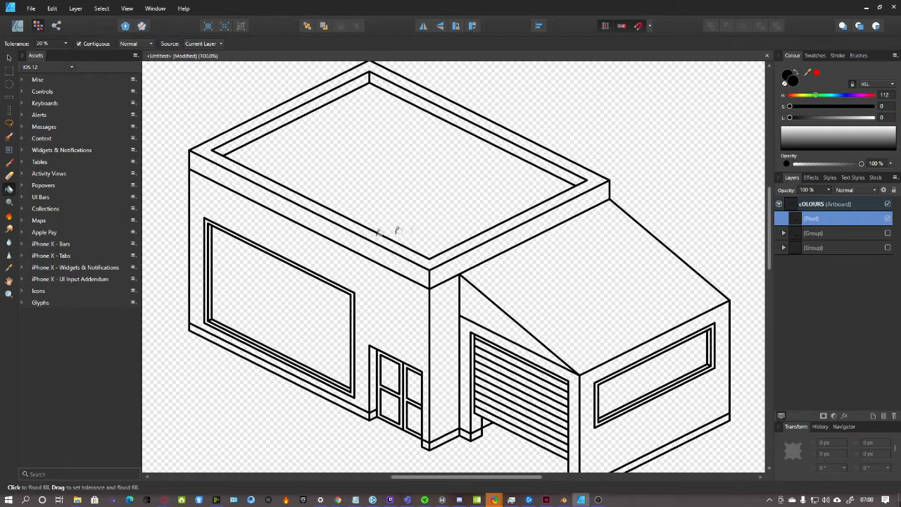
scroll(395, 270, down, 2)
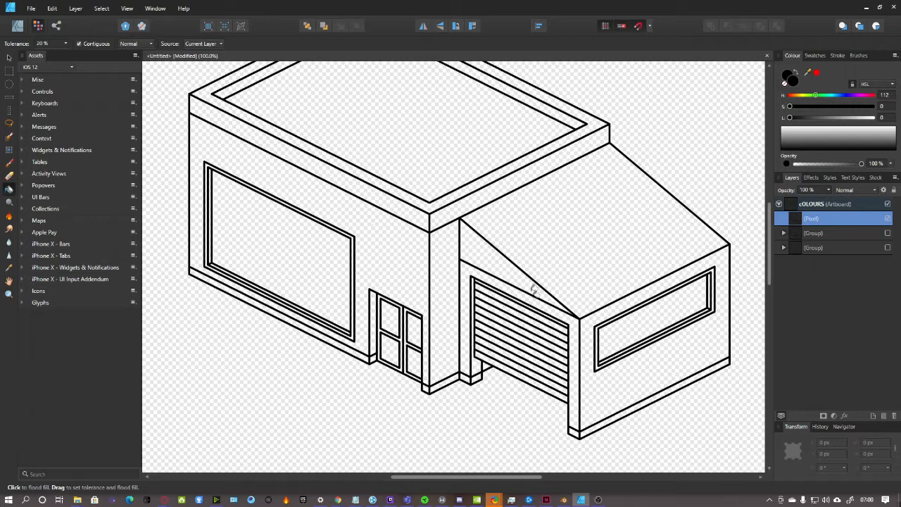
scroll(522, 357, up, 1)
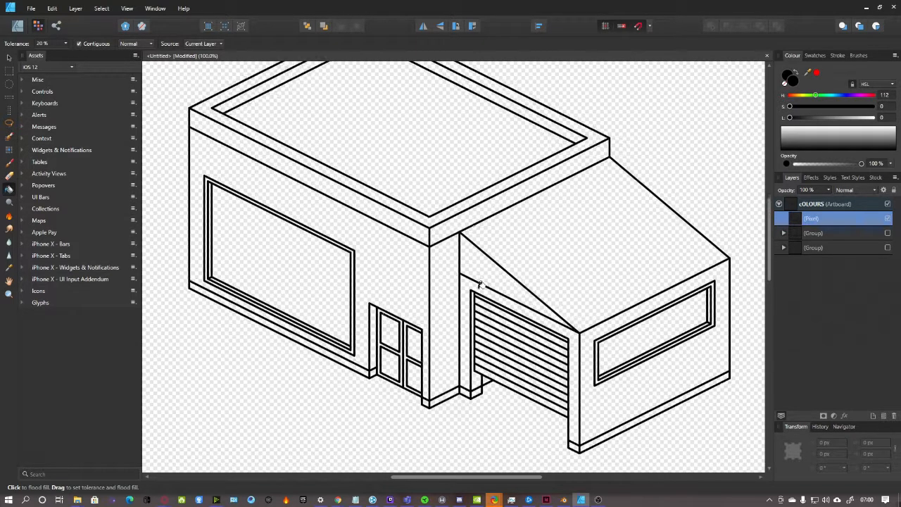
drag(789, 119, 822, 121)
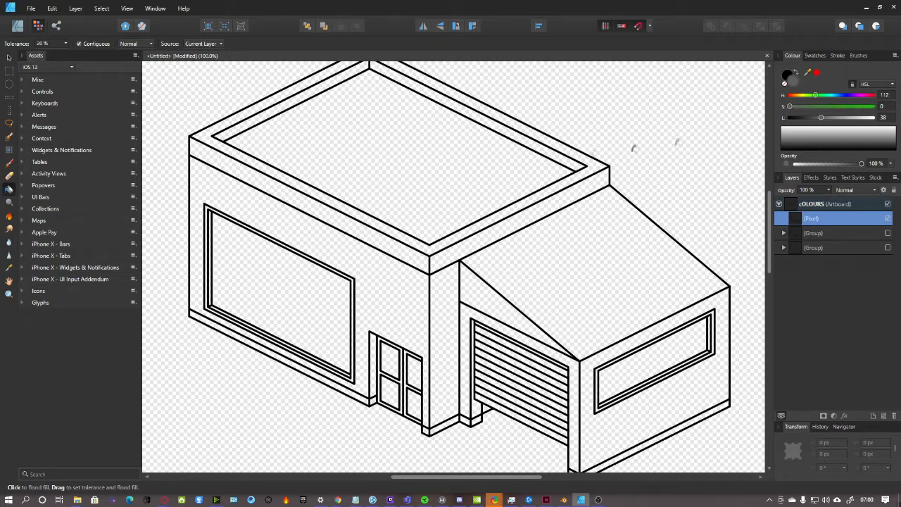
click(465, 172)
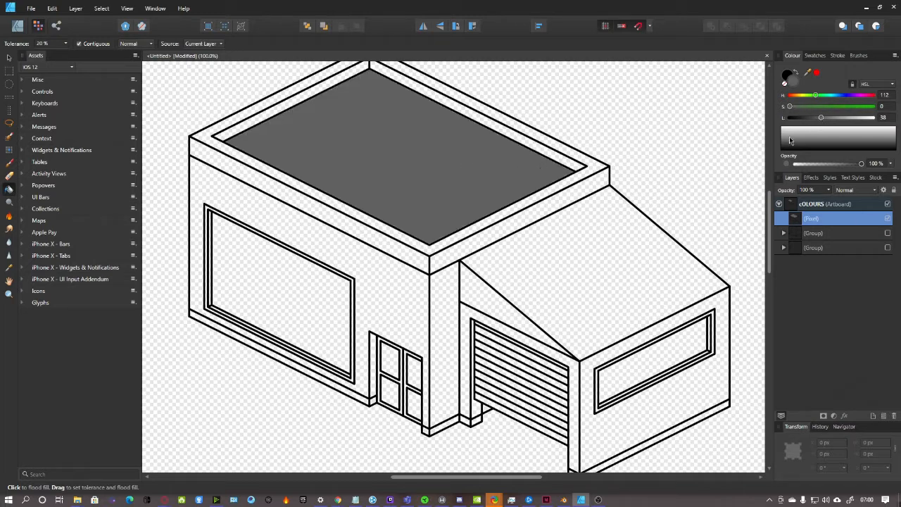
key(ctrl+z)
drag(825, 117, 833, 118)
click(447, 162)
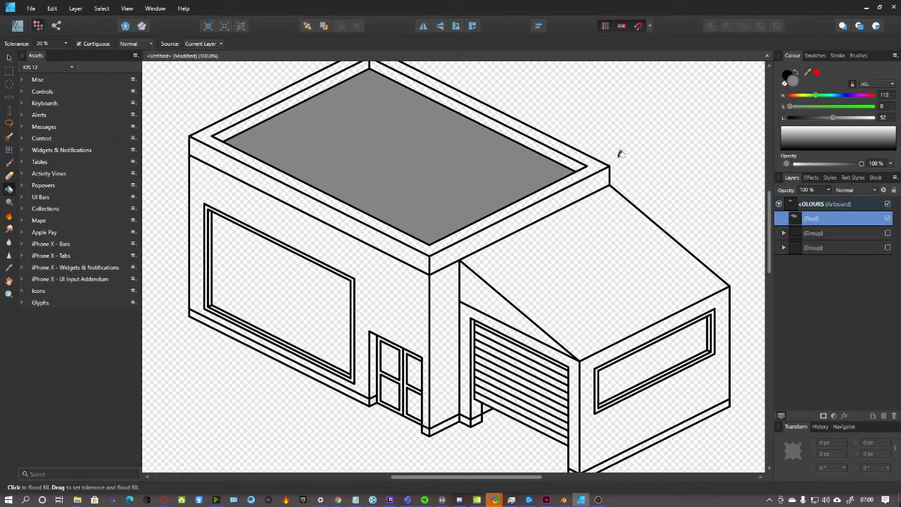
click(597, 164)
scroll(654, 196, up, 2)
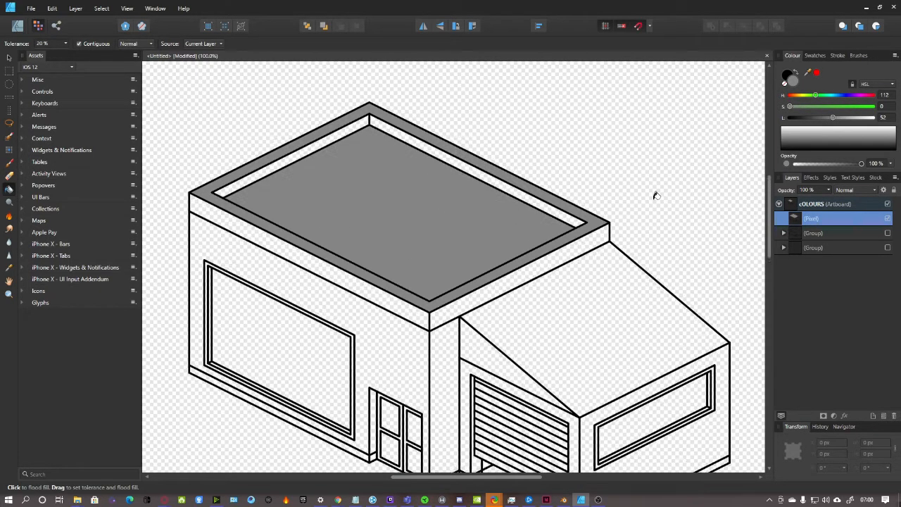
Darken the grey and fill the roof's front edge band and right inner band
drag(833, 118, 822, 118)
click(379, 294)
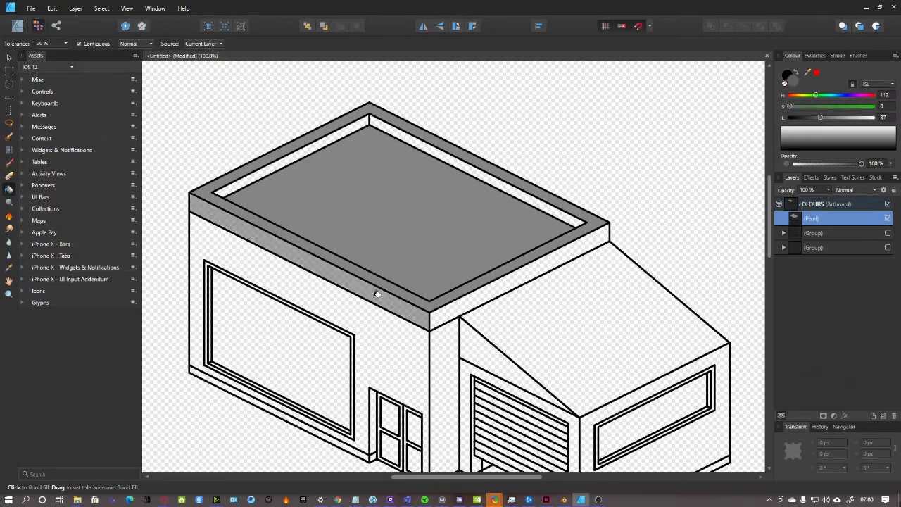
click(517, 190)
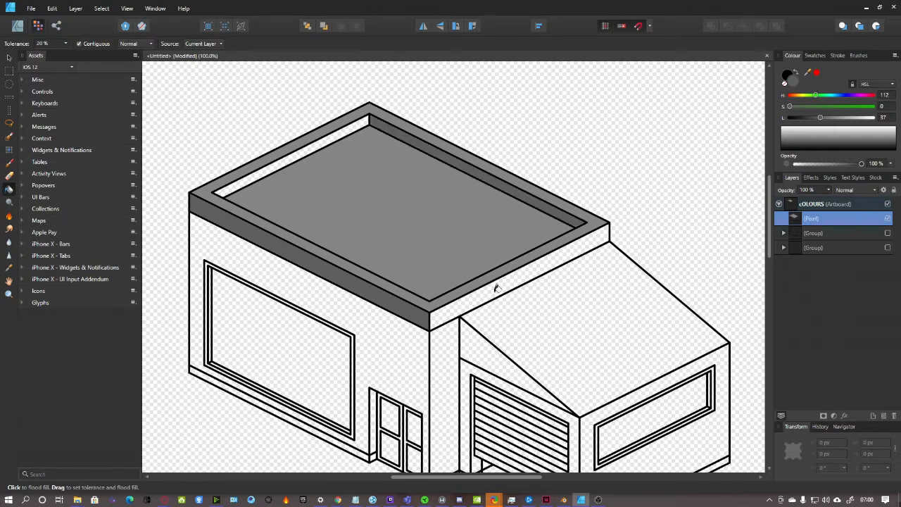
scroll(497, 288, down, 1)
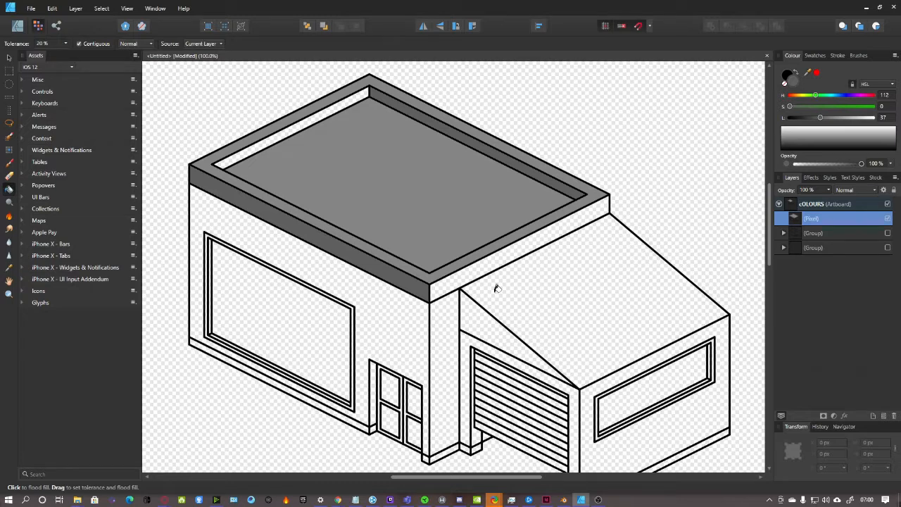
Set the colour to a fully saturated blue and flood-fill the building's front wall
scroll(496, 289, down, 3)
click(826, 95)
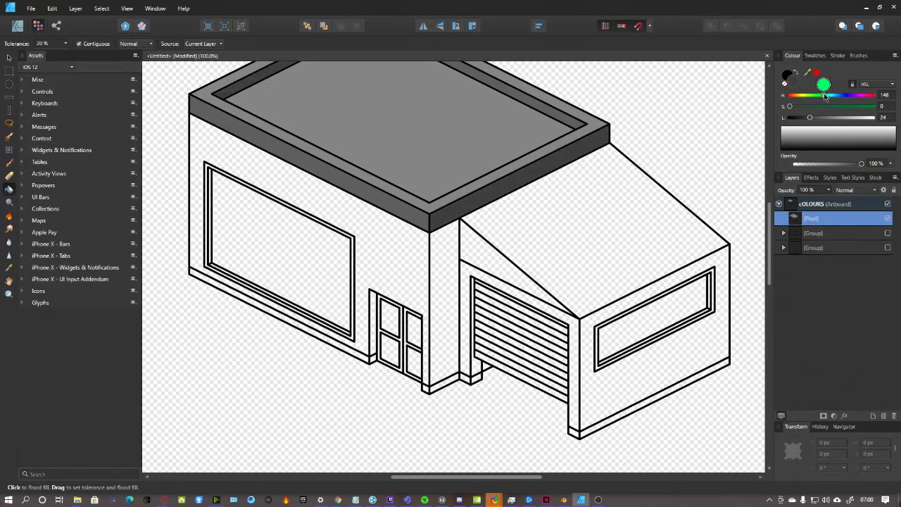
drag(825, 96, 847, 96)
drag(790, 106, 846, 119)
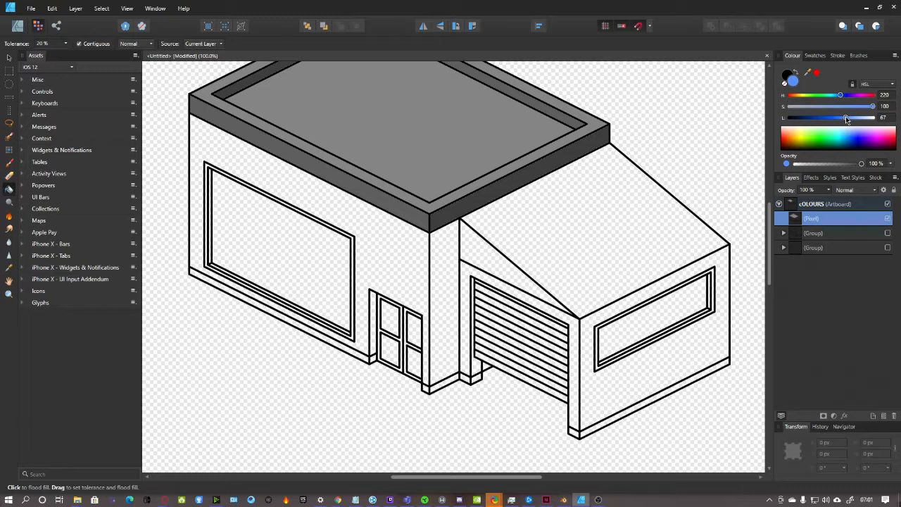
drag(845, 118, 842, 118)
click(387, 241)
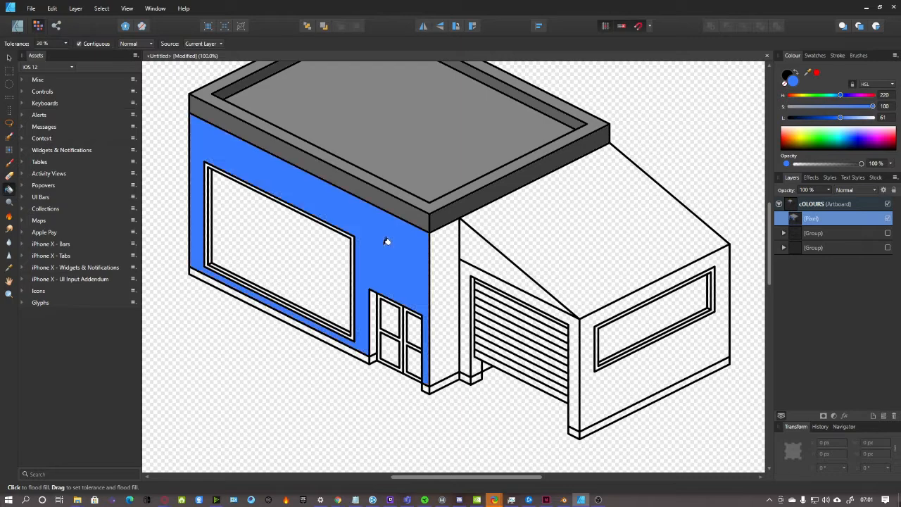
scroll(388, 241, down, 1)
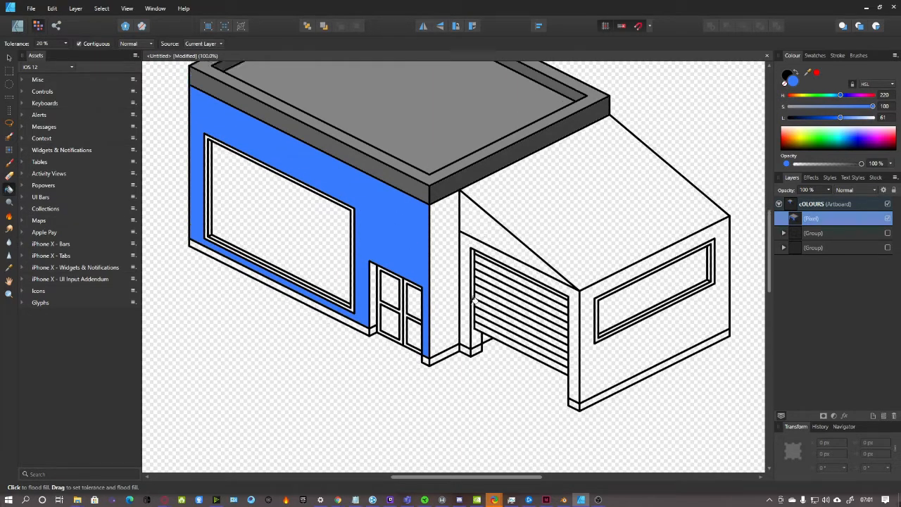
scroll(473, 300, up, 1)
Darken the blue and fill the narrow corner wall strip
drag(840, 117, 828, 120)
click(443, 258)
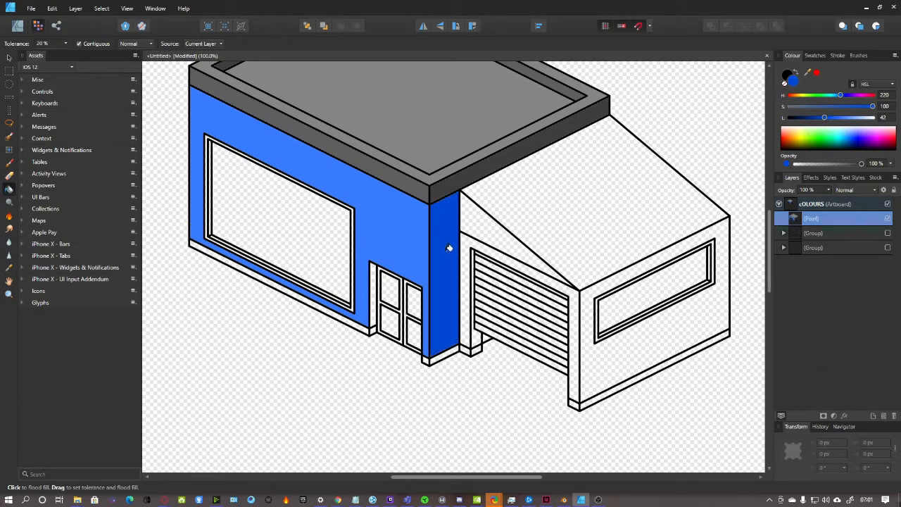
scroll(528, 269, up, 2)
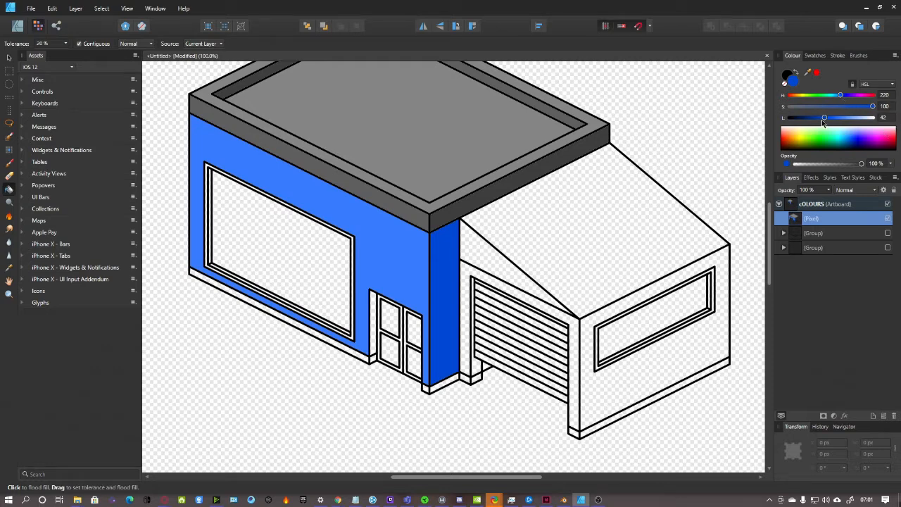
mouse_move(826, 121)
mouse_down()
mouse_move(816, 120)
mouse_move(826, 121)
mouse_up()
Zoom in on the door area and fill the small strip beside the door blue
click(8, 268)
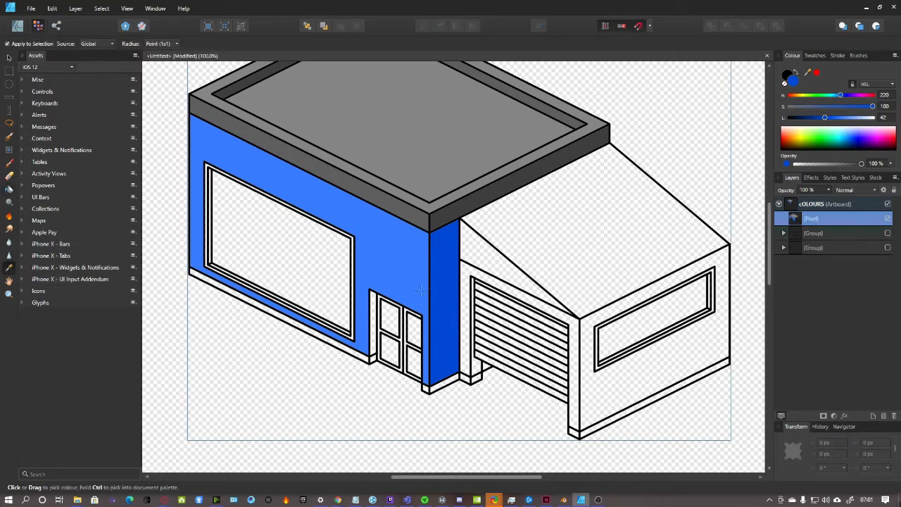
scroll(386, 343, up, 1)
scroll(375, 340, down, 1)
key(ctrl+plus)
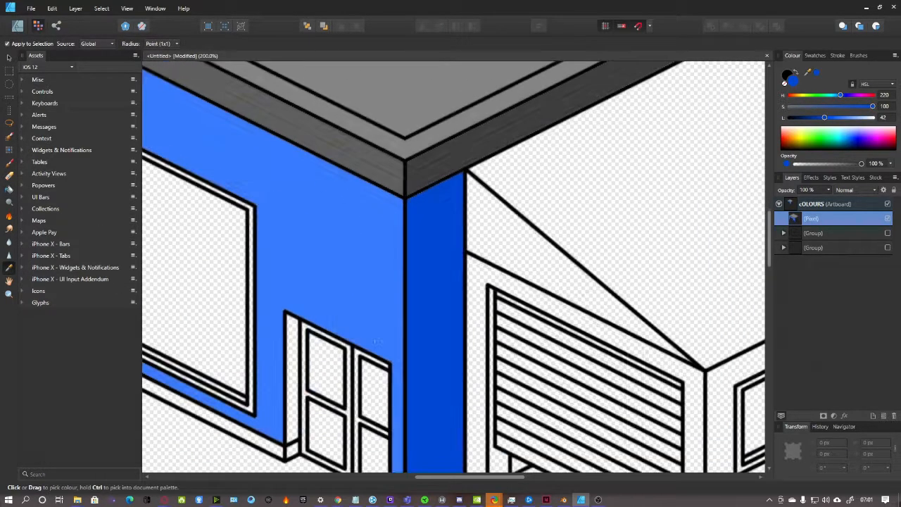
scroll(329, 394, down, 2)
drag(455, 477, 431, 477)
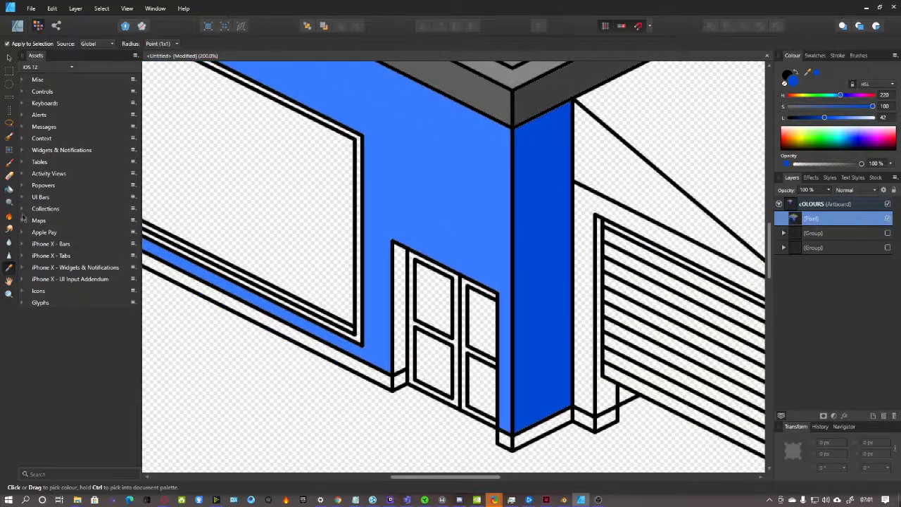
click(9, 189)
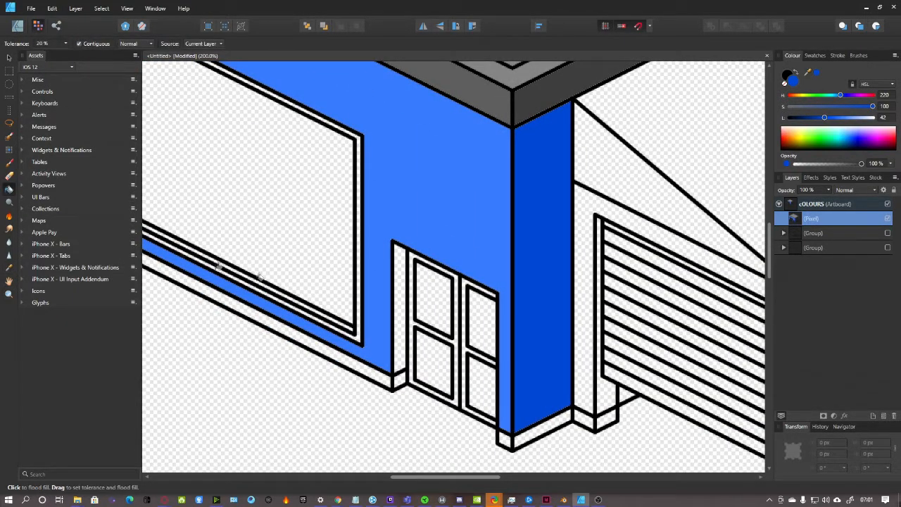
click(398, 292)
key(ctrl+minus)
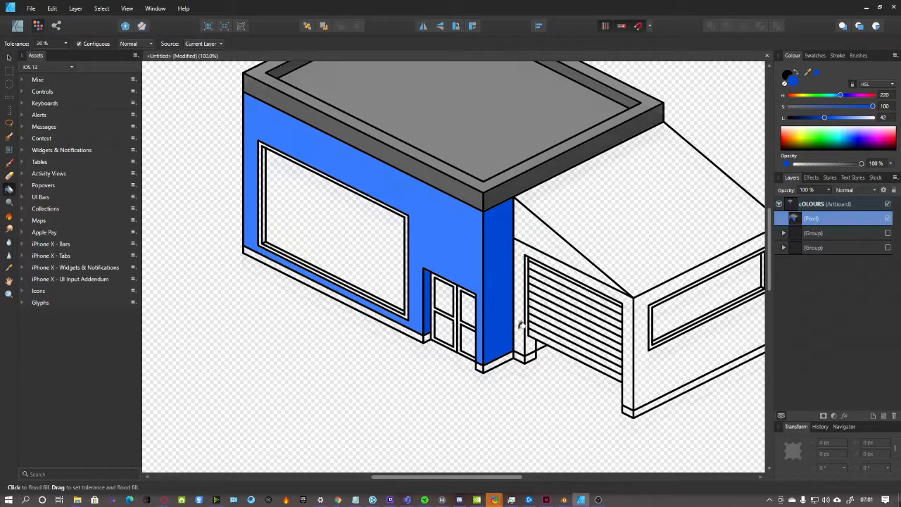
scroll(461, 303, up, 2)
scroll(316, 287, down, 2)
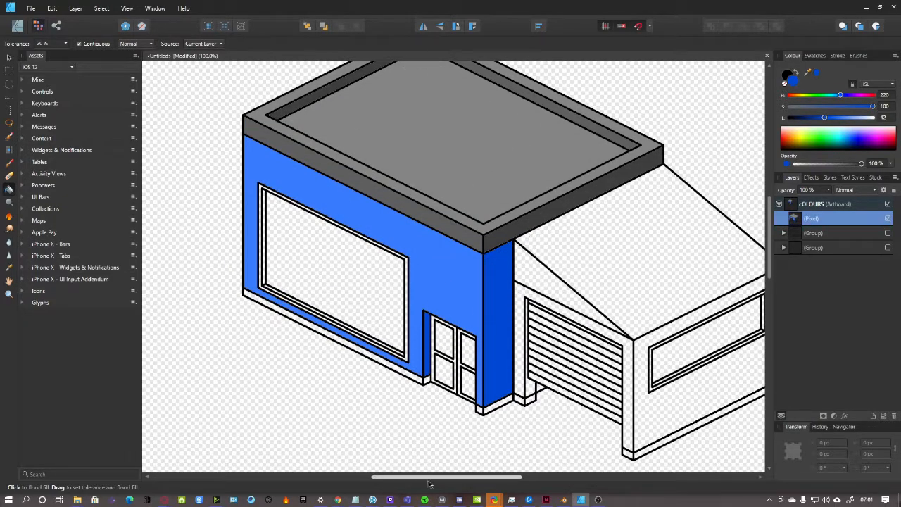
scroll(463, 416, right, 2)
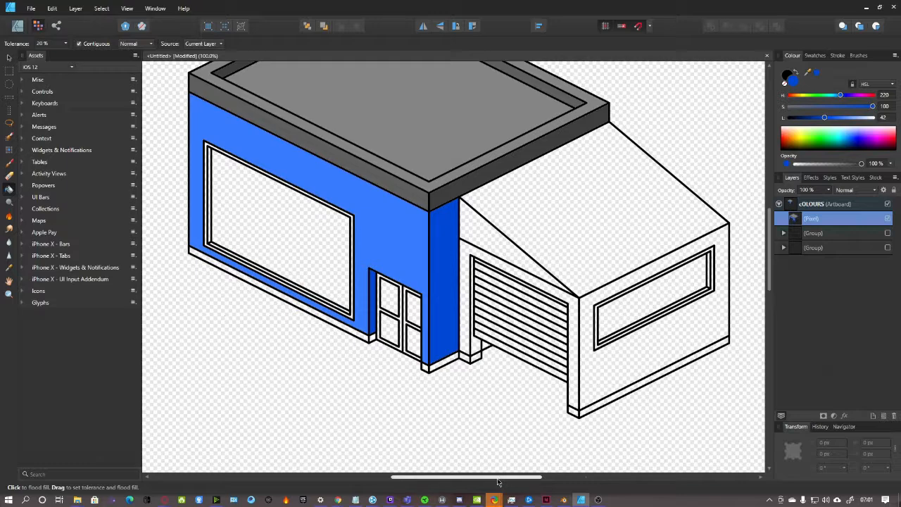
scroll(501, 461, right, 4)
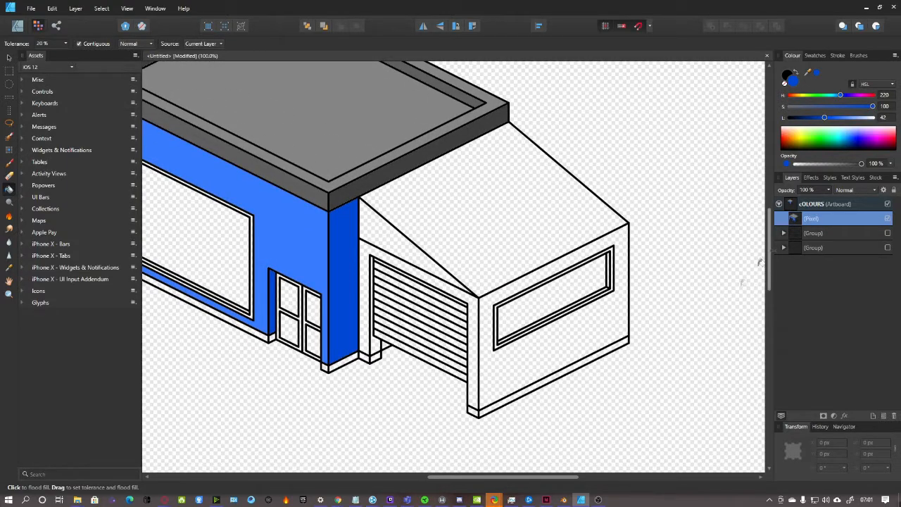
click(793, 141)
drag(770, 143, 769, 146)
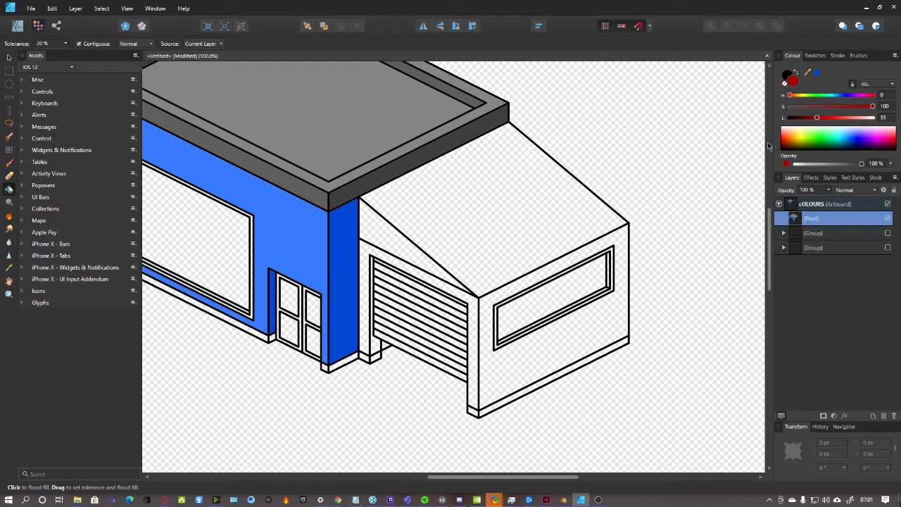
mouse_move(820, 121)
mouse_down()
mouse_move(832, 121)
mouse_move(821, 121)
mouse_up()
drag(874, 108, 854, 107)
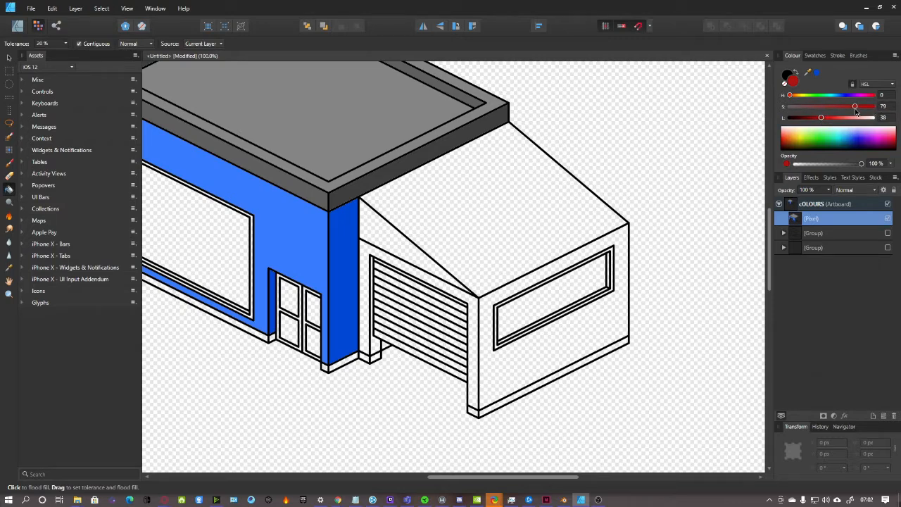
drag(790, 96, 792, 95)
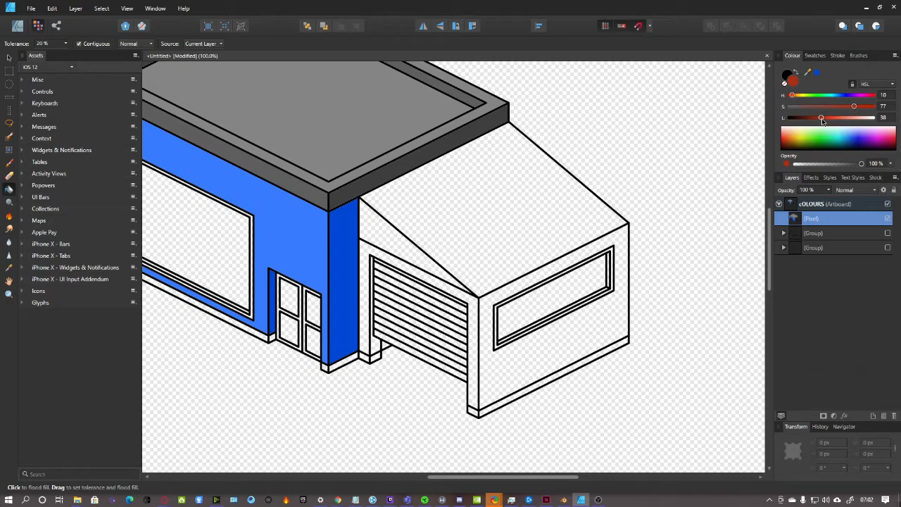
click(476, 301)
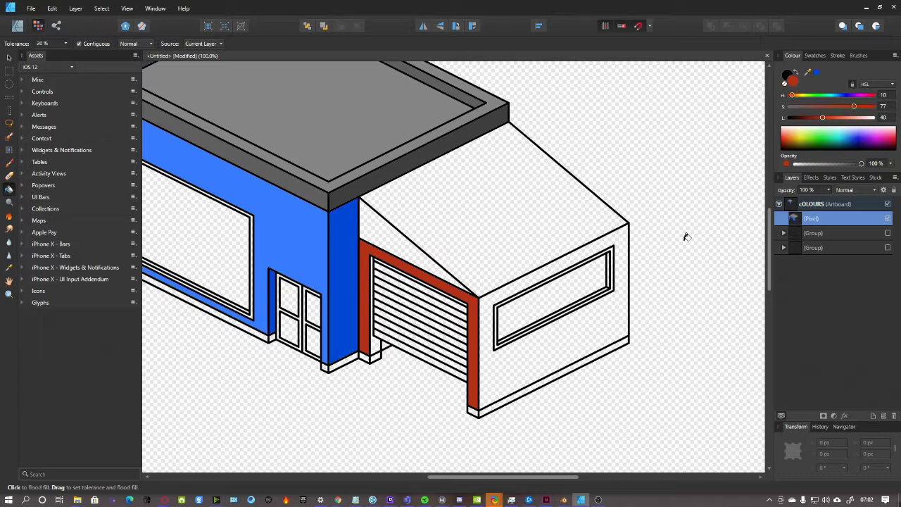
drag(822, 120, 818, 122)
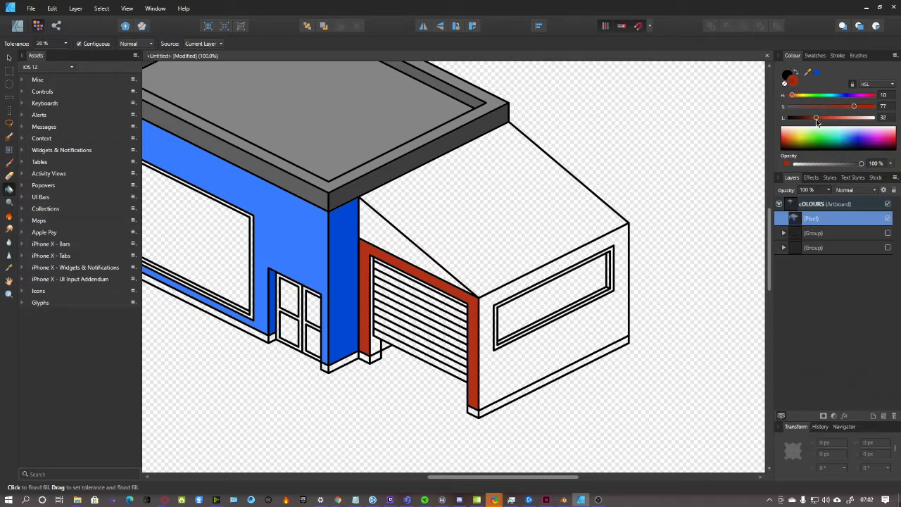
click(626, 255)
scroll(423, 337, down, 4)
scroll(410, 337, up, 6)
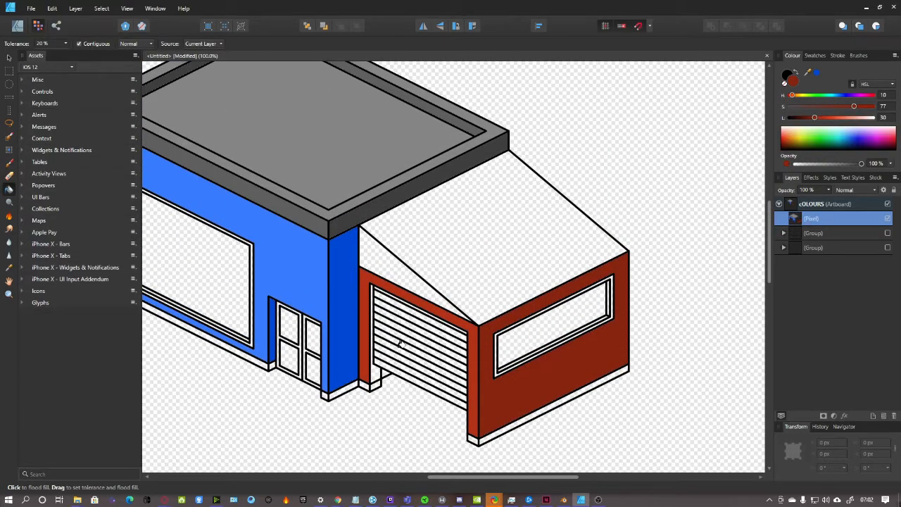
scroll(400, 344, down, 1)
drag(491, 477, 468, 483)
scroll(543, 394, up, 2)
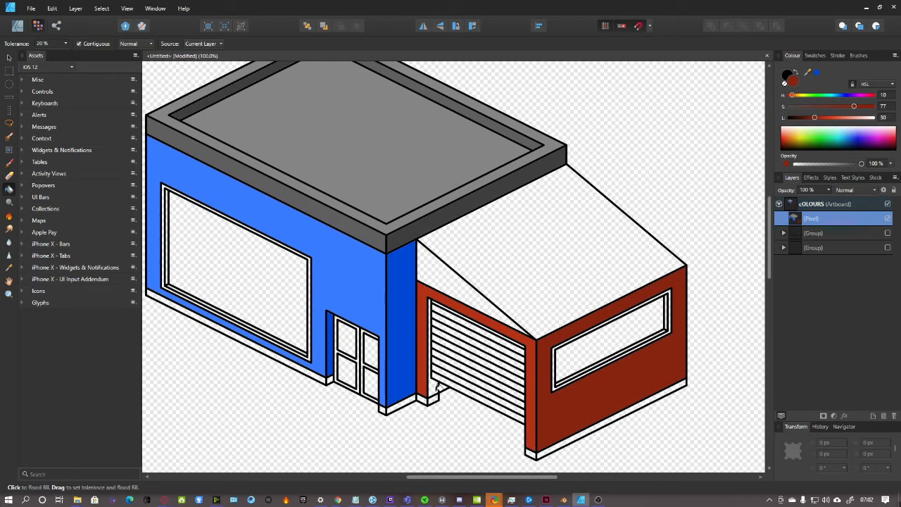
scroll(459, 416, up, 3)
scroll(459, 415, down, 3)
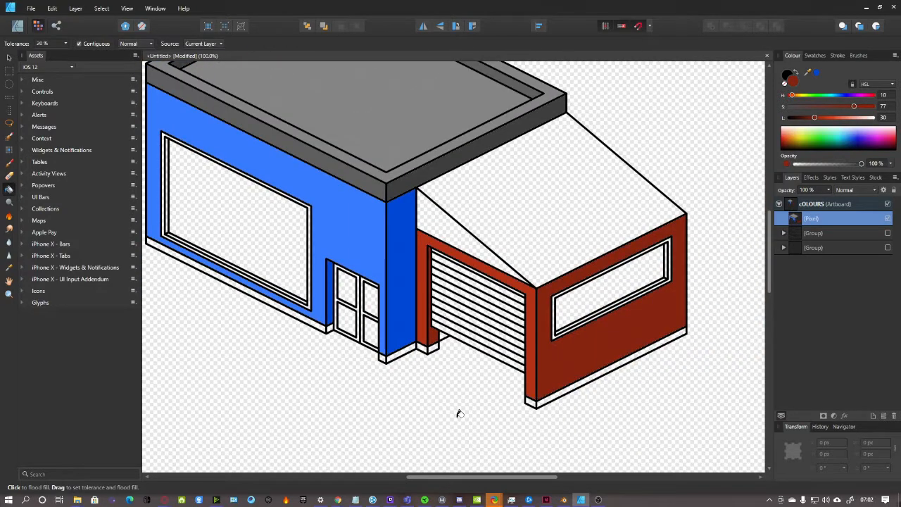
key(ctrl+plus)
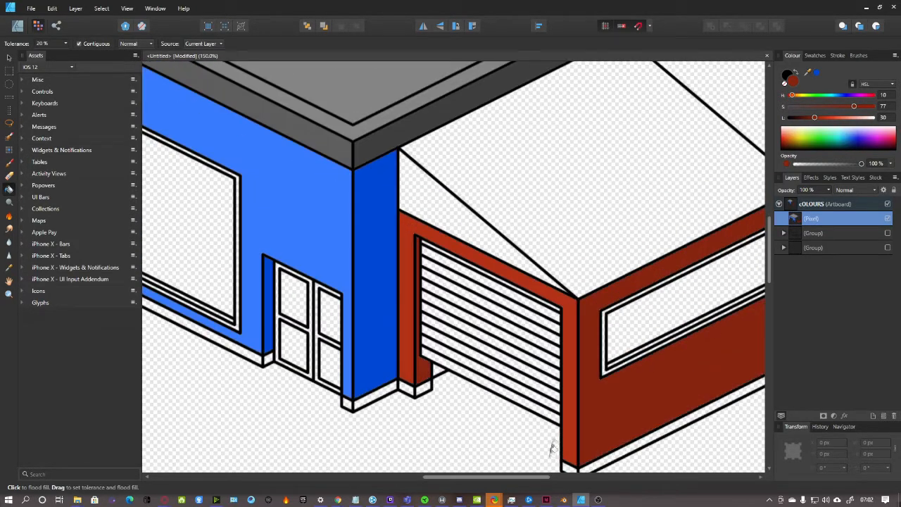
drag(519, 478, 547, 465)
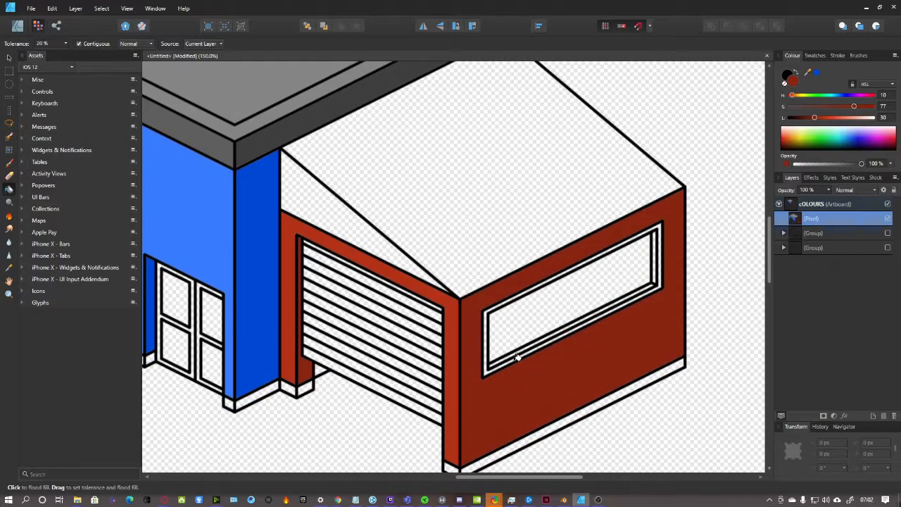
scroll(517, 357, up, 4)
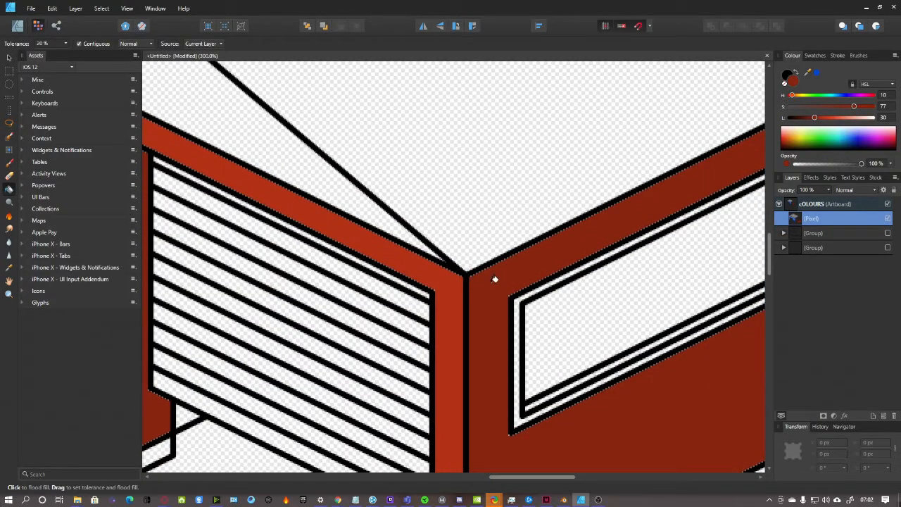
drag(516, 479, 534, 479)
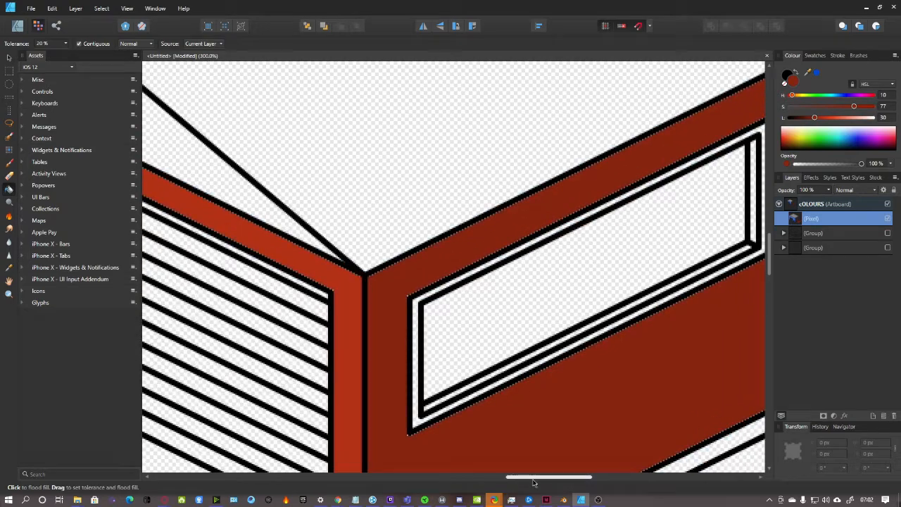
scroll(437, 372, down, 3)
scroll(436, 372, up, 1)
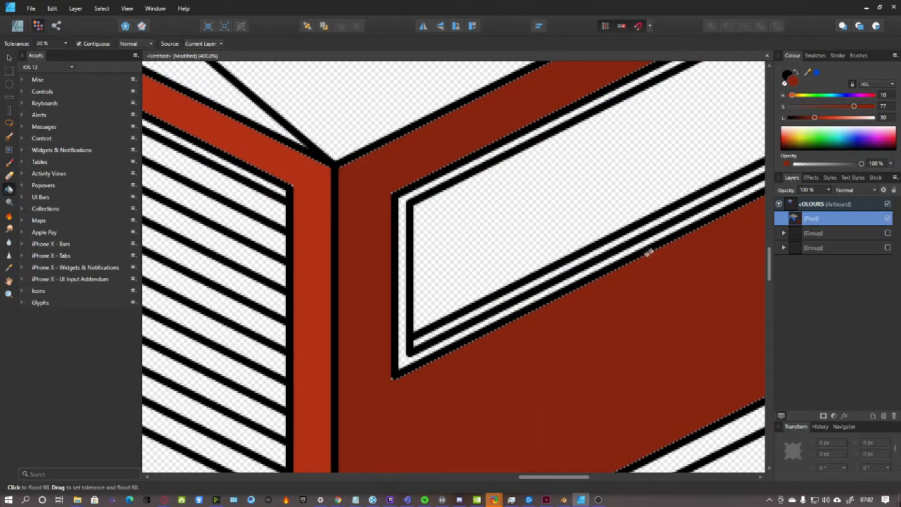
scroll(636, 301, down, 3)
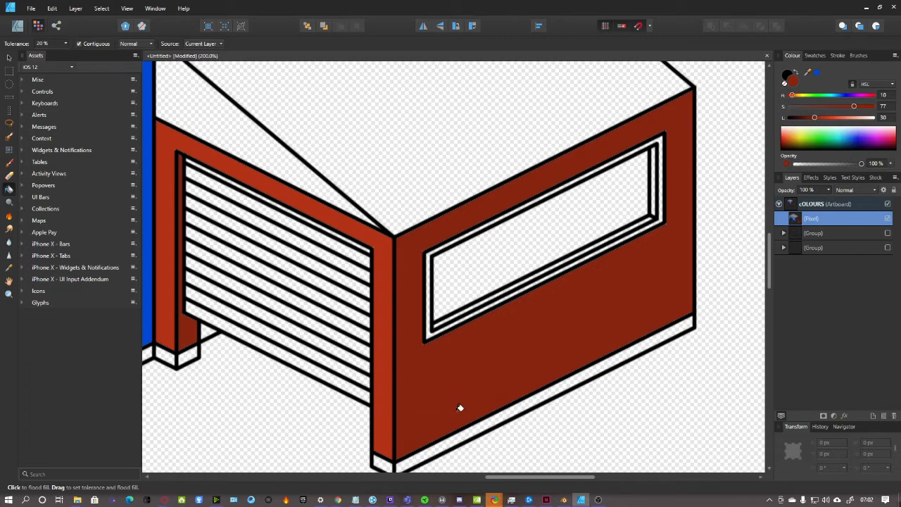
scroll(419, 443, up, 2)
scroll(423, 267, up, 1)
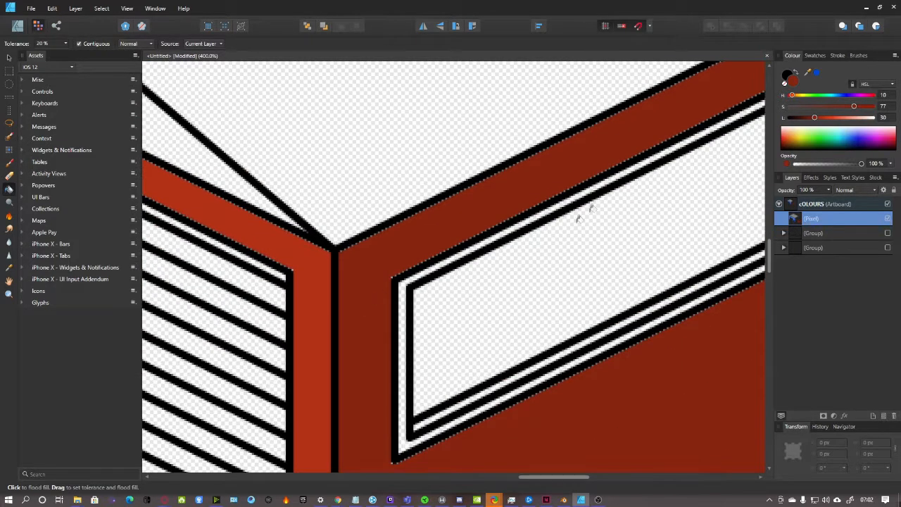
scroll(456, 307, down, 2)
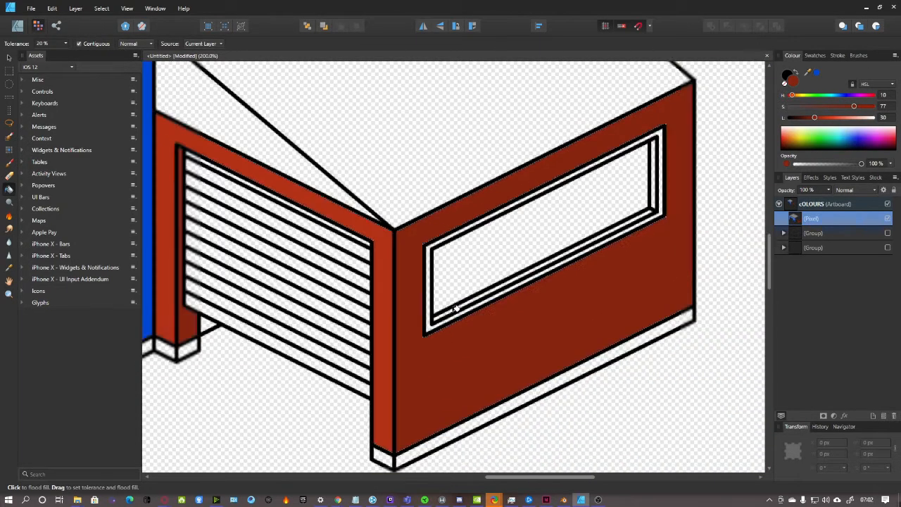
scroll(463, 306, up, 1)
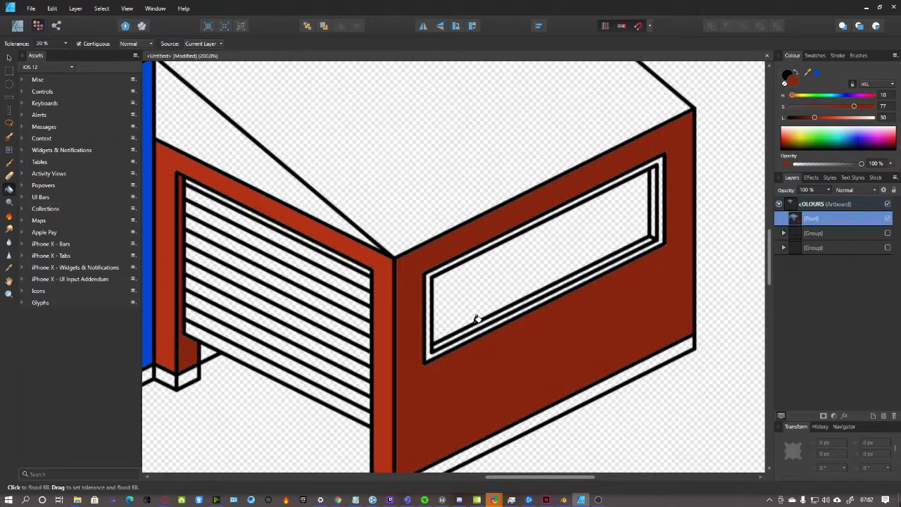
drag(541, 483, 468, 495)
scroll(511, 469, up, 1)
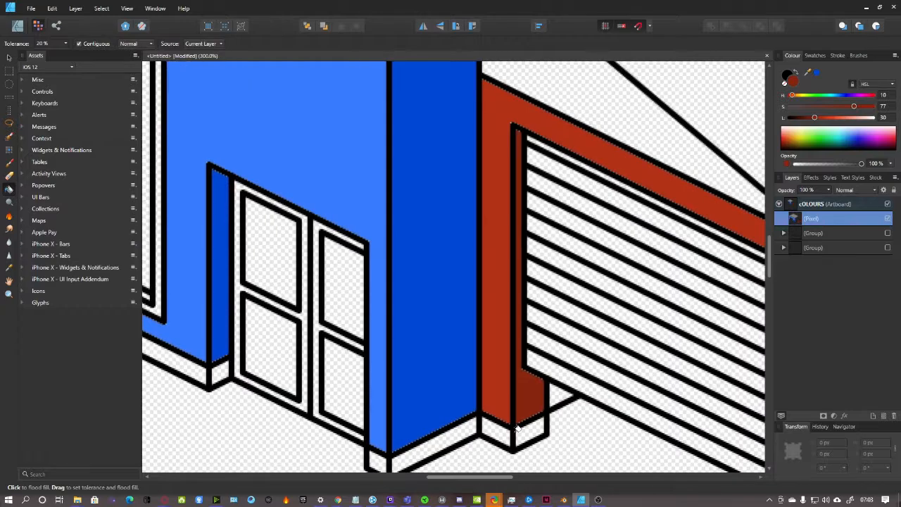
scroll(515, 443, down, 2)
scroll(503, 451, up, 1)
drag(493, 477, 552, 476)
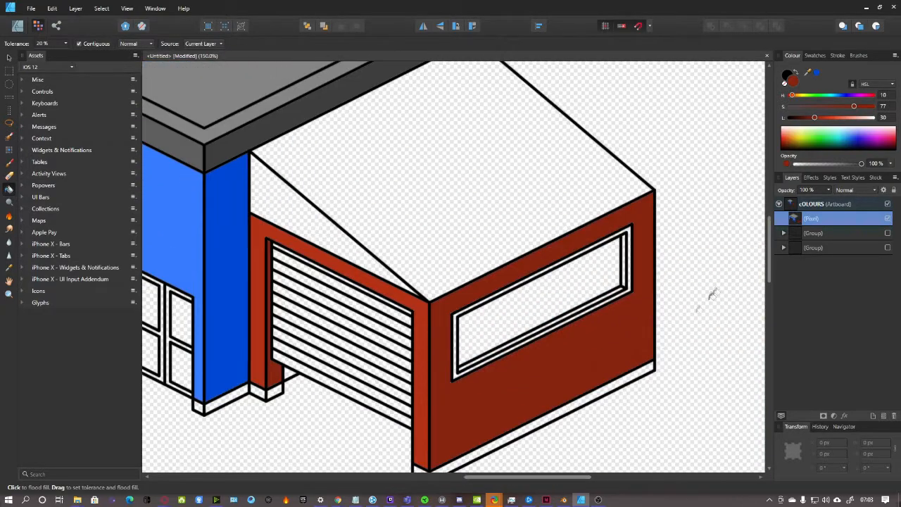
Fill the garage roof's triangular side dark green (hue 102, lightness 19) and its top lighter green (lightness 30)
drag(793, 97, 807, 122)
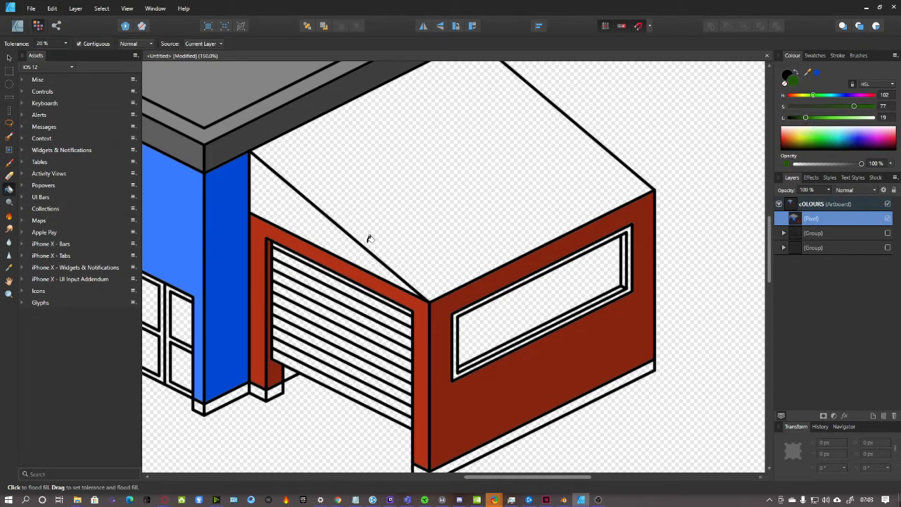
click(314, 211)
drag(807, 120, 815, 119)
click(493, 170)
scroll(610, 248, down, 4)
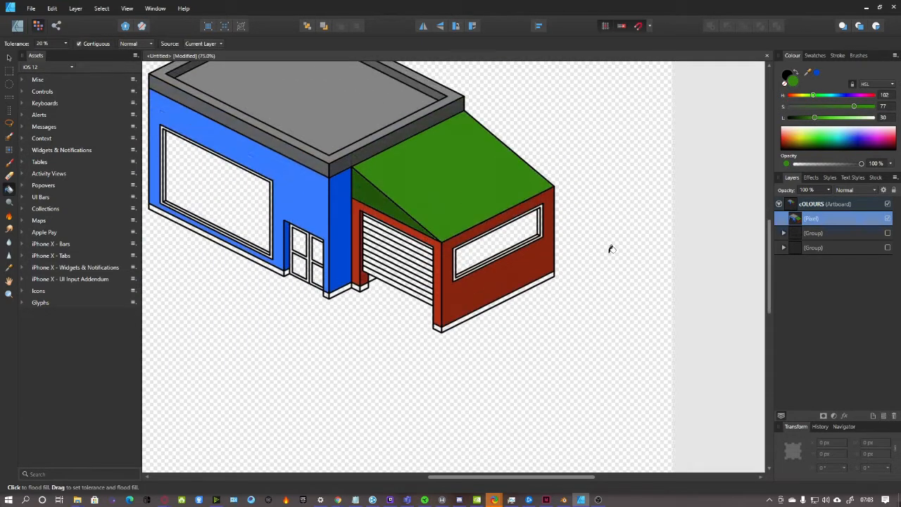
drag(543, 478, 488, 479)
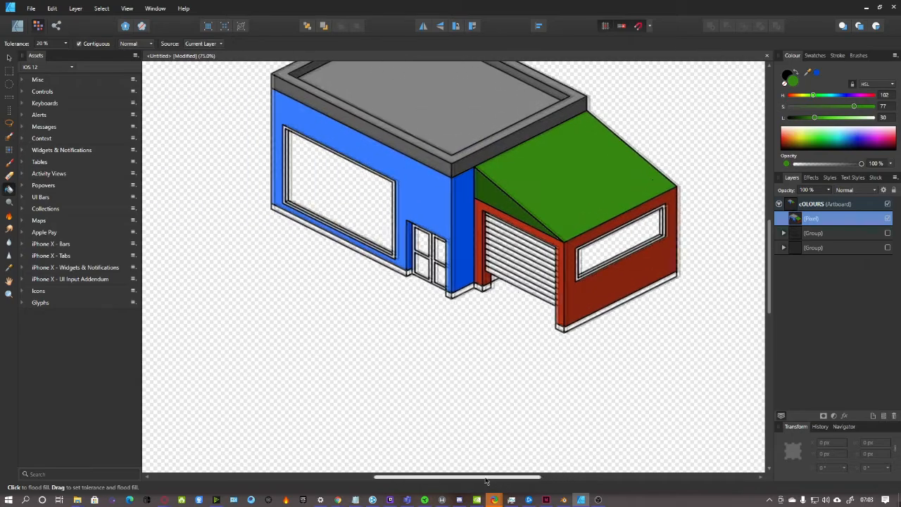
key(ctrl+plus)
key(ctrl+plus)
scroll(642, 421, up, 8)
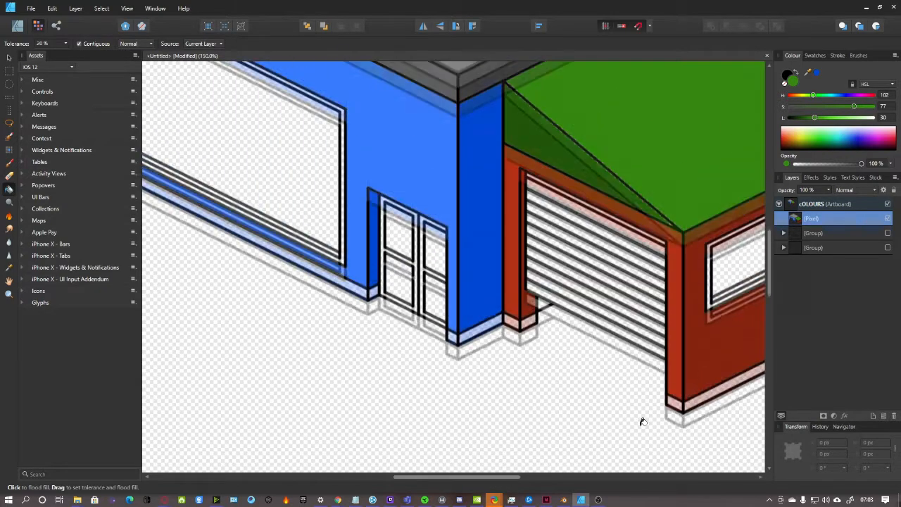
click(8, 268)
Sample the grey of the roof edge as the fill colour
click(427, 218)
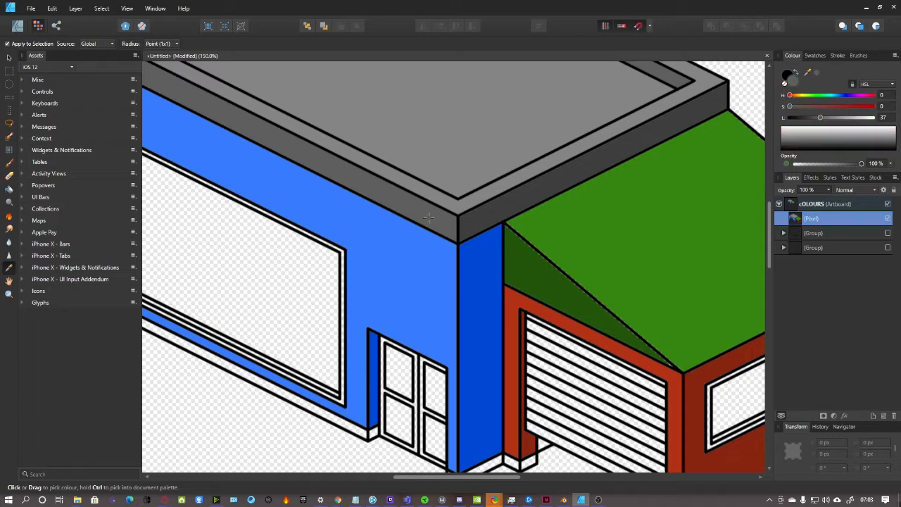
scroll(496, 128, down, 3)
drag(458, 477, 523, 477)
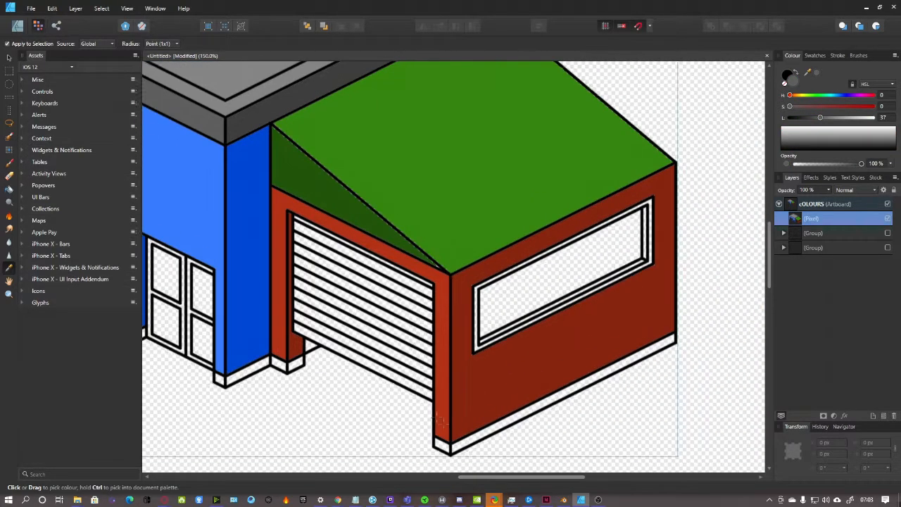
scroll(546, 185, down, 2)
key(ctrl+plus)
key(ctrl+plus)
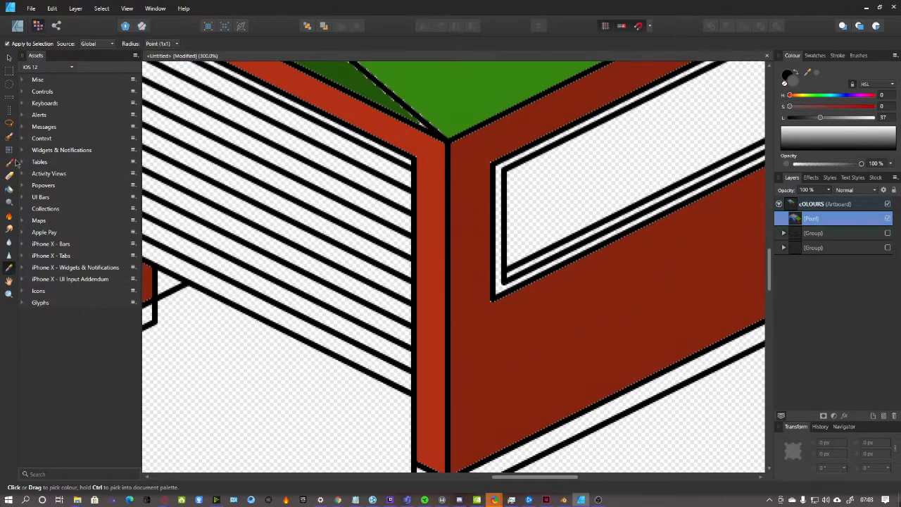
Flood-fill the garage door stripes grey with a higher tolerance, undoing a stray outline fill
click(8, 189)
click(224, 291)
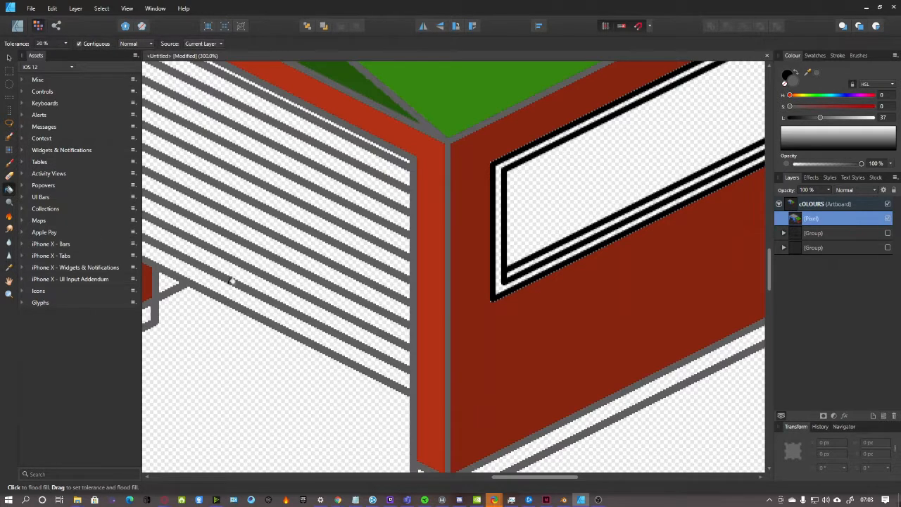
key(ctrl+z)
drag(237, 290, 322, 115)
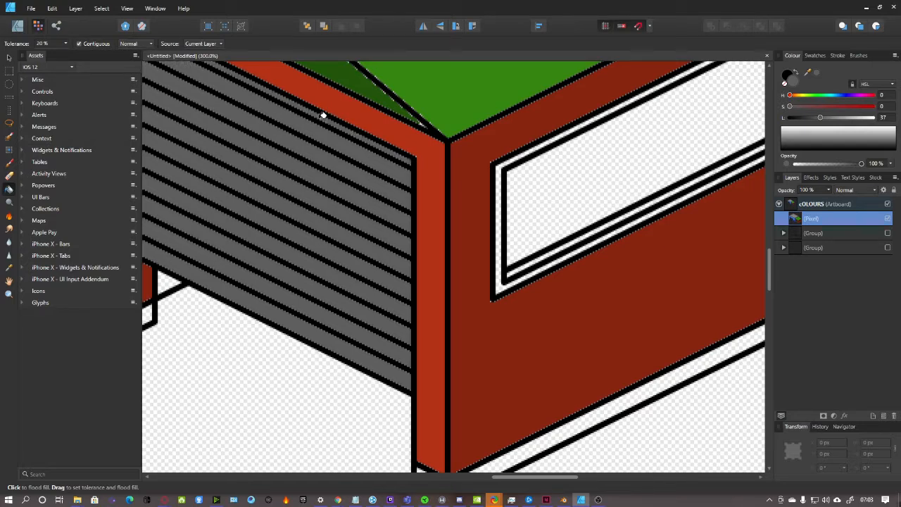
scroll(392, 227, down, 2)
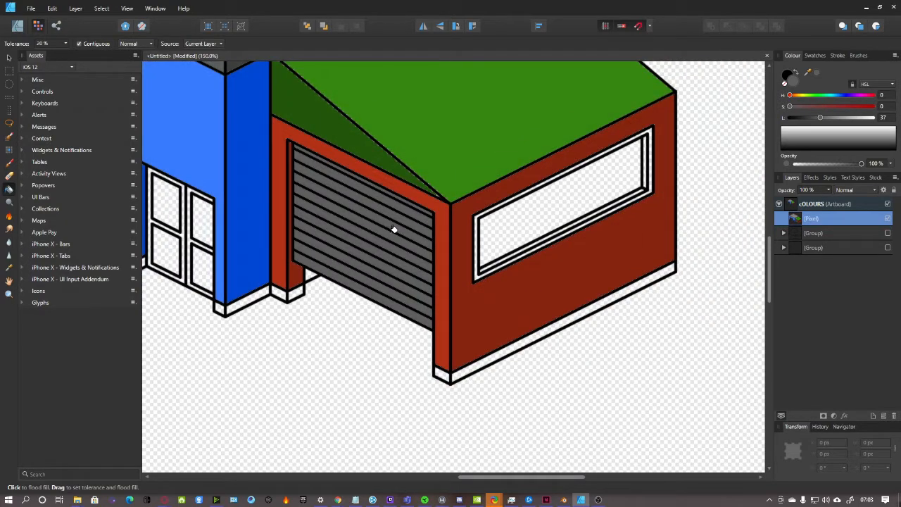
drag(491, 478, 425, 460)
scroll(425, 459, up, 3)
drag(483, 477, 563, 479)
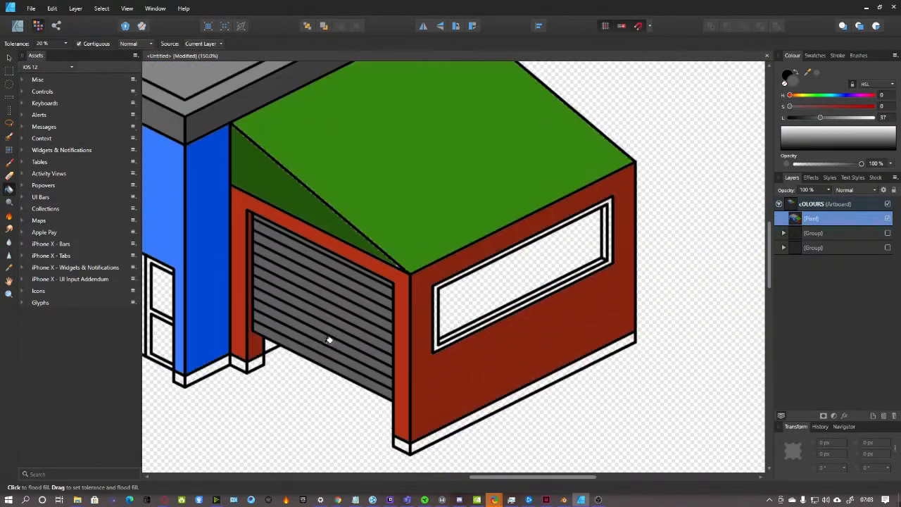
click(9, 267)
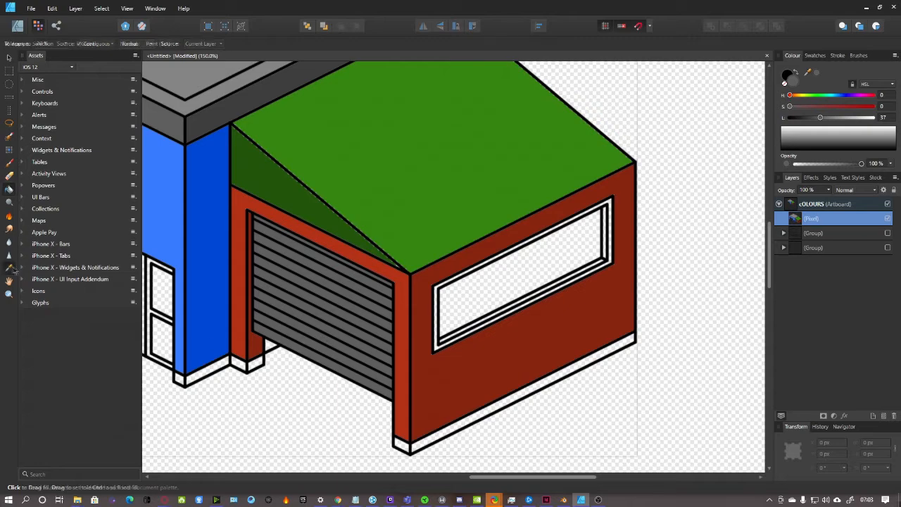
Flood-fill the base patches under the blue wall, red wall corner and garage pillar dark green
click(9, 189)
drag(488, 485, 376, 483)
scroll(314, 302, up, 4)
click(436, 234)
scroll(438, 236, down, 3)
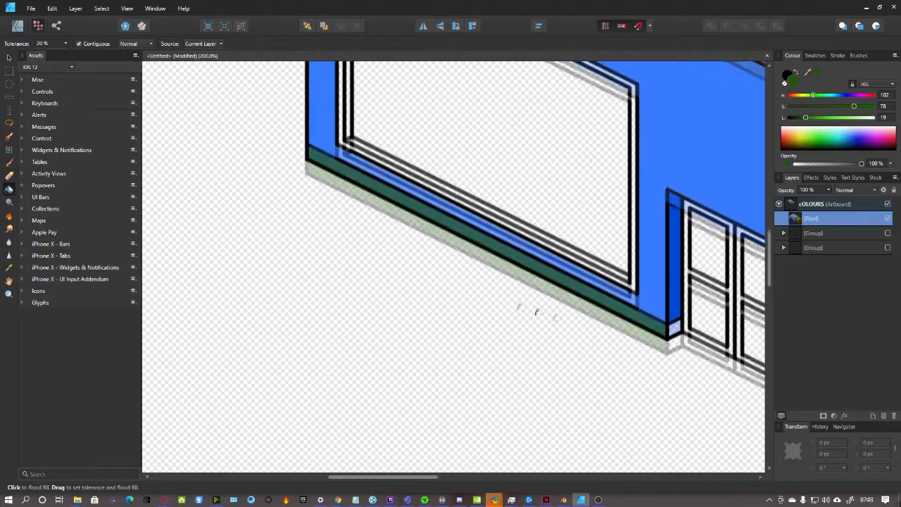
drag(429, 480, 562, 475)
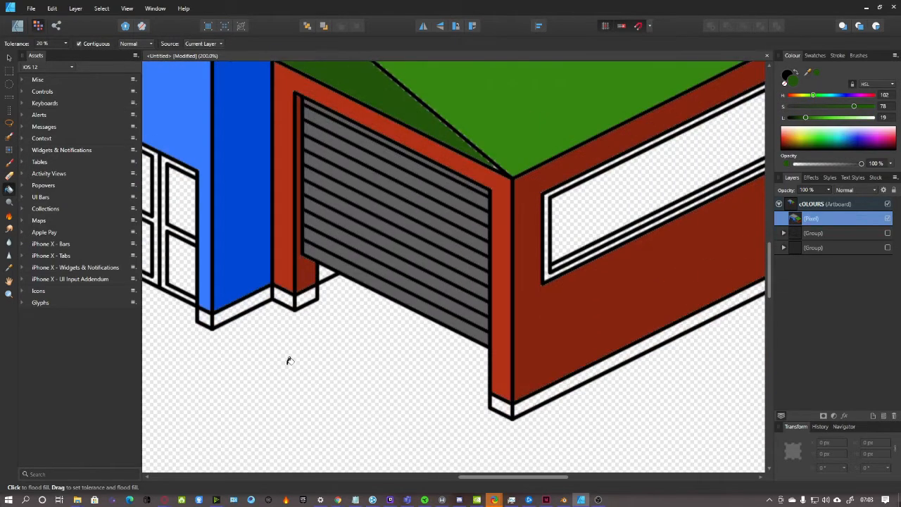
click(205, 319)
click(505, 404)
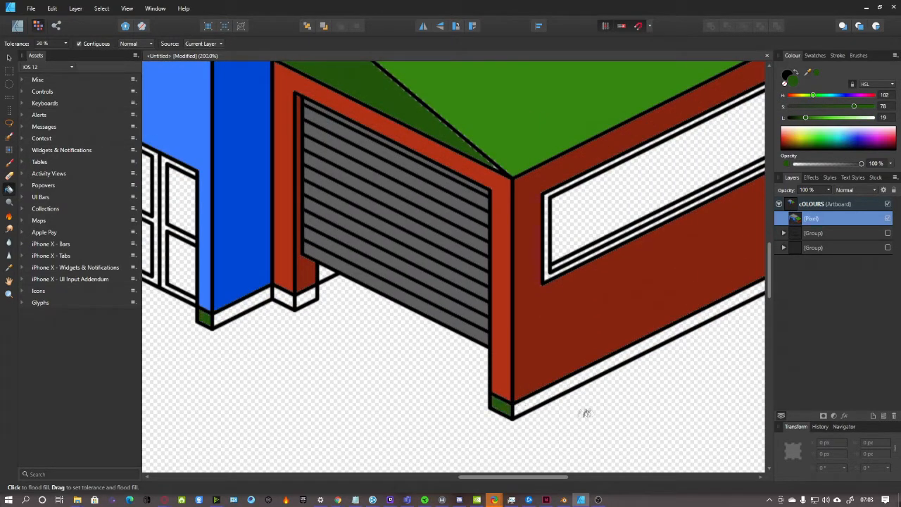
click(285, 293)
Slightly darken the green and fill the remaining base strips under the garage, pillar and walls
drag(806, 119, 801, 120)
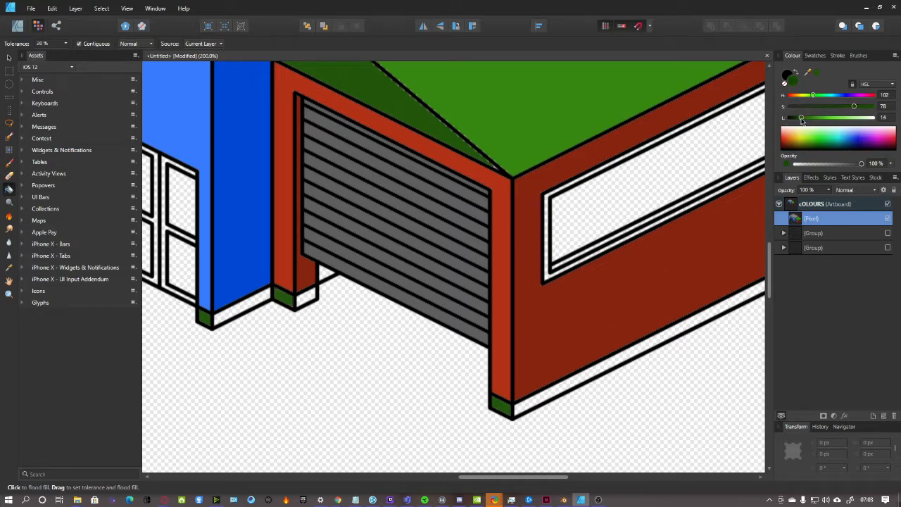
click(597, 367)
click(310, 295)
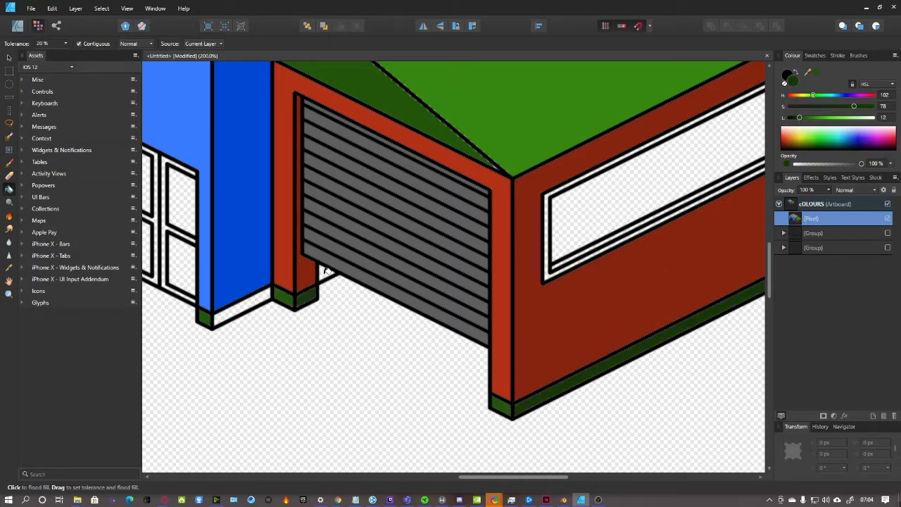
click(254, 304)
drag(554, 478, 493, 479)
click(747, 259)
key(ctrl+minus)
scroll(550, 394, down, 1)
key(ctrl+minus)
scroll(479, 380, up, 2)
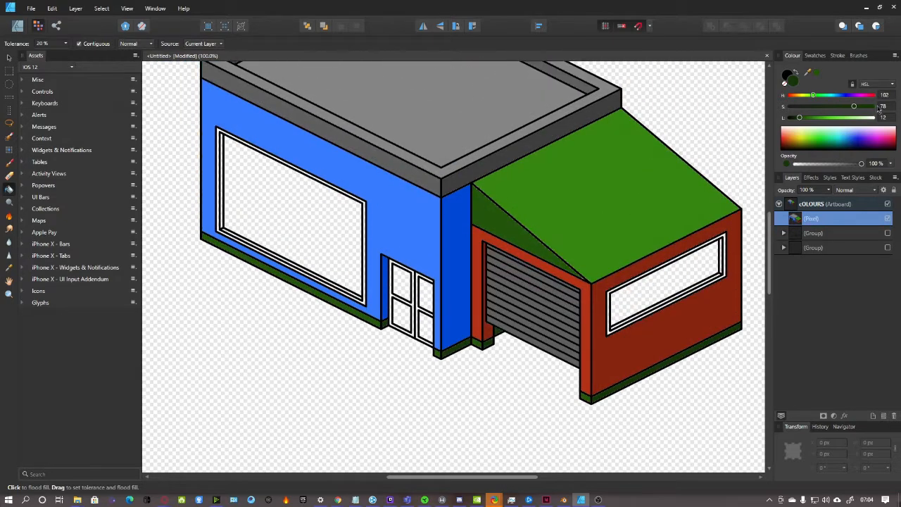
Set a light magenta-pink fill and fill the window frame's lower strip at 200% zoom
drag(814, 99, 859, 99)
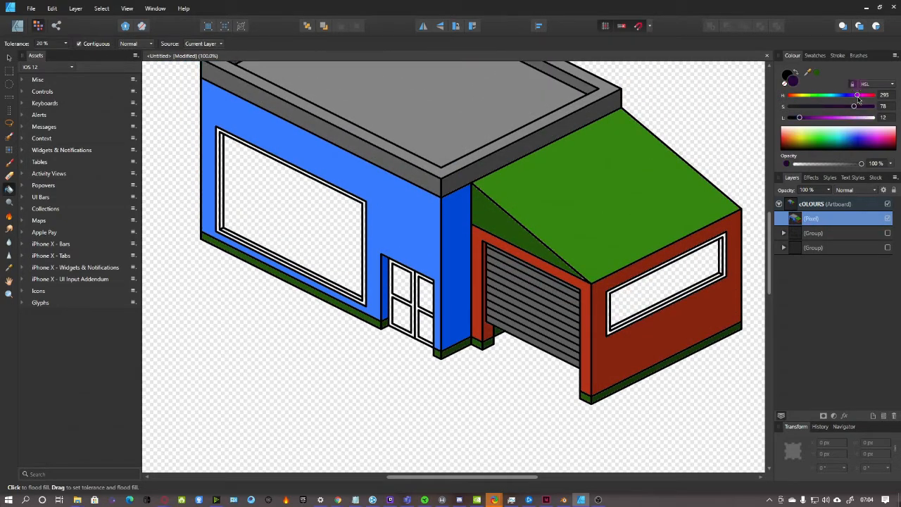
drag(800, 118, 864, 124)
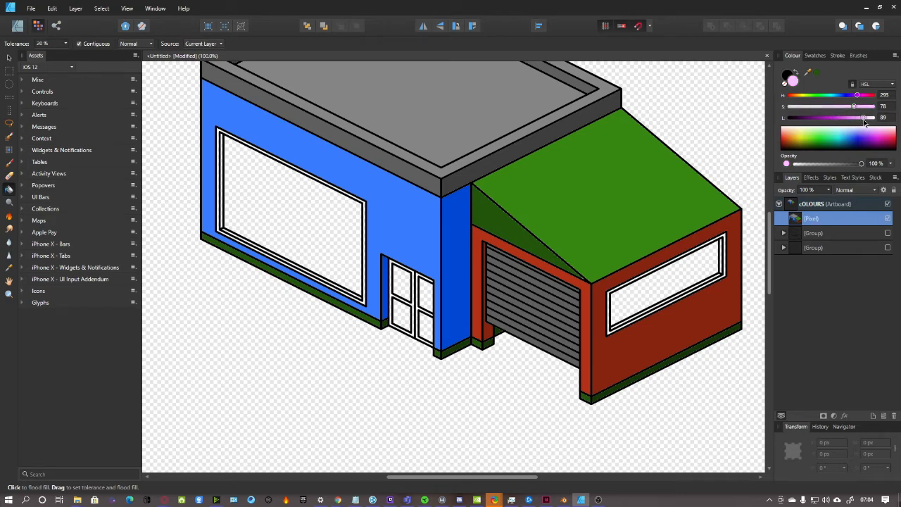
key(ctrl+2)
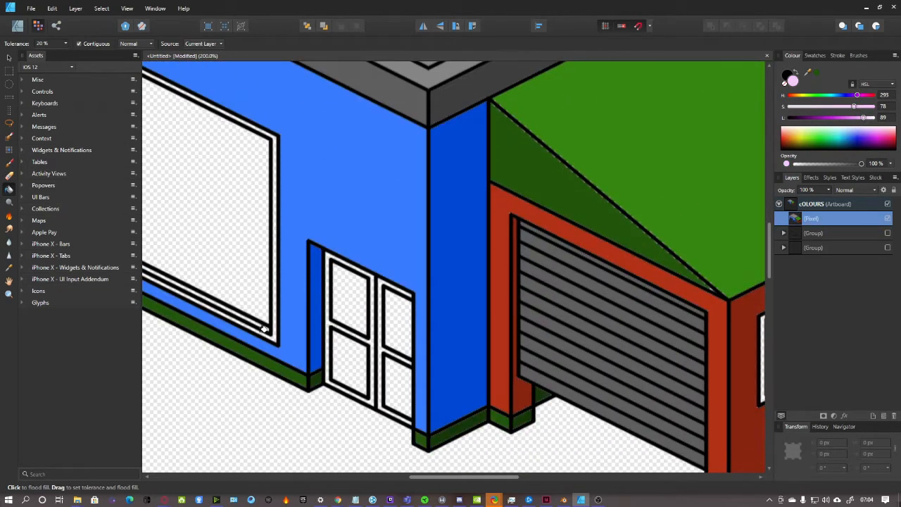
click(267, 324)
drag(504, 477, 605, 478)
key(ctrl+4)
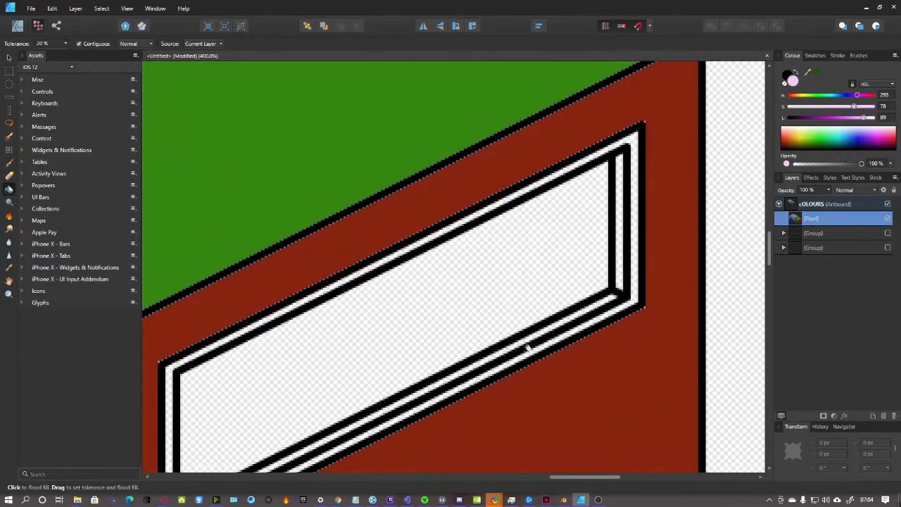
key(ctrl+2)
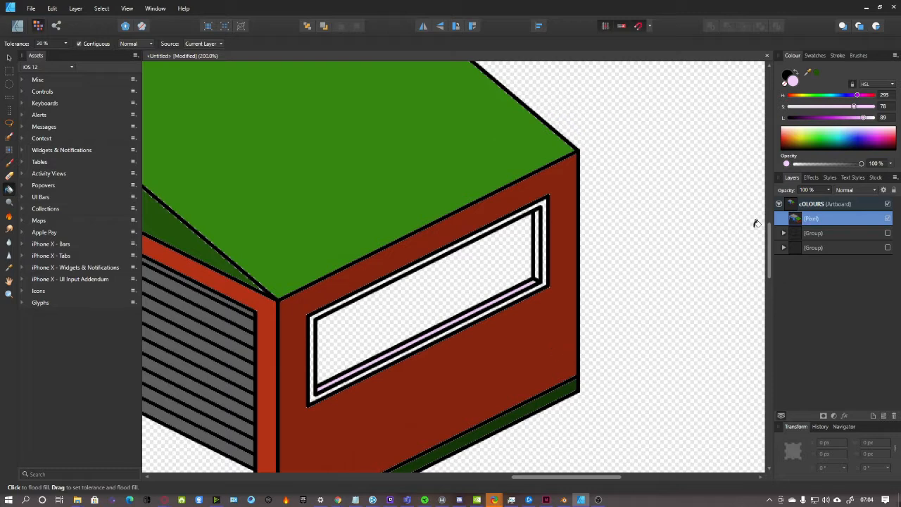
Slightly darken the pink and fill the wall window's outer frame and the garage window's inner strip
drag(863, 121, 855, 123)
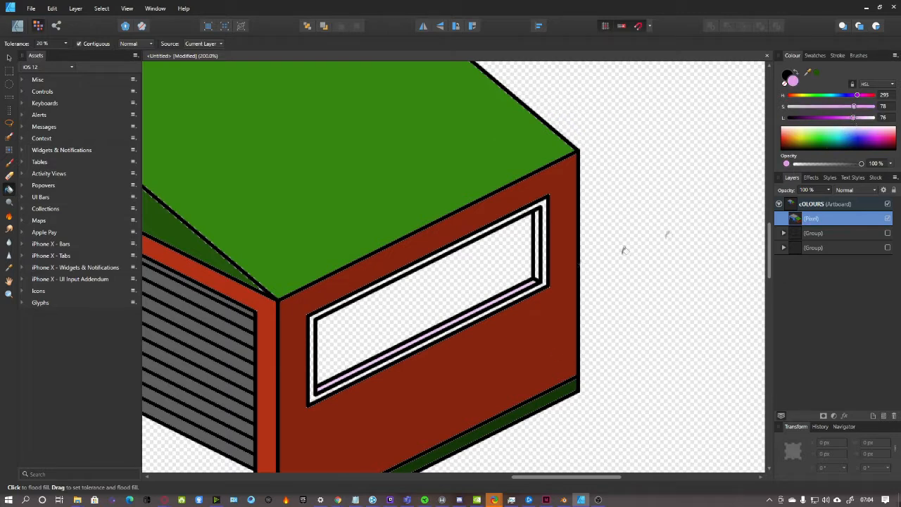
drag(547, 477, 370, 469)
key(ctrl+plus)
click(557, 315)
key(ctrl+minus)
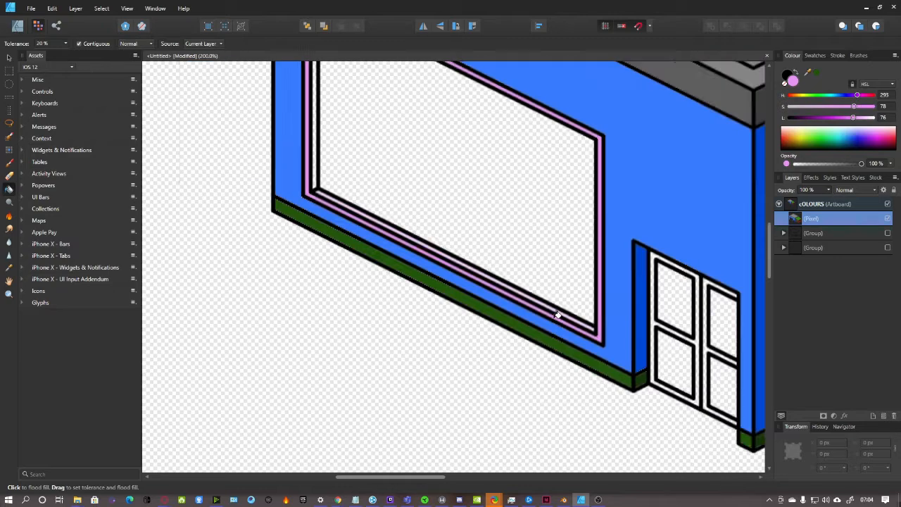
key(ctrl+minus)
drag(456, 477, 624, 477)
key(ctrl+plus)
key(ctrl+plus)
click(537, 231)
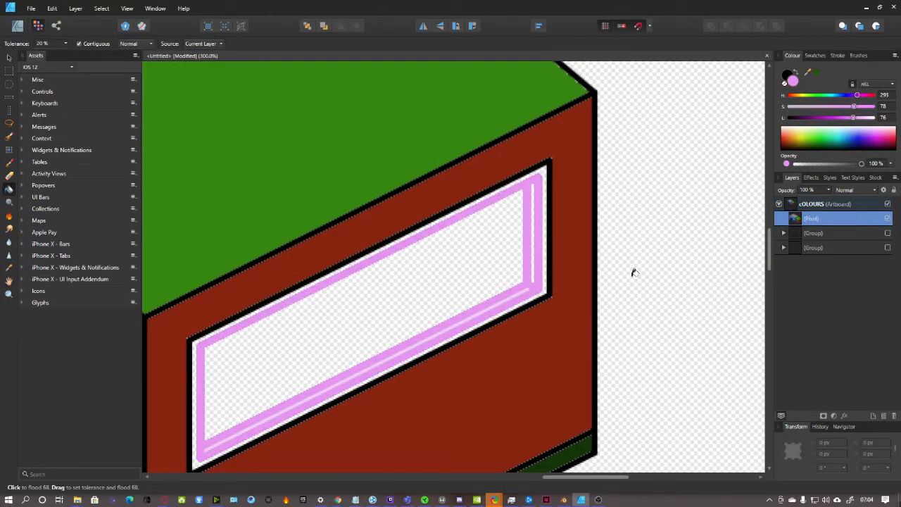
key(ctrl+z)
click(537, 236)
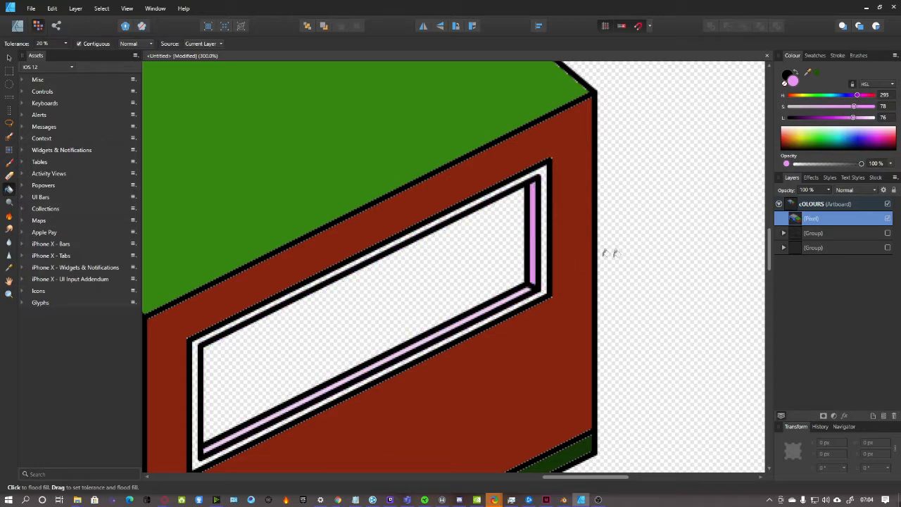
Switch to a stronger magenta and fill the inner bands of the garage and wall windows
drag(853, 118, 834, 118)
click(549, 218)
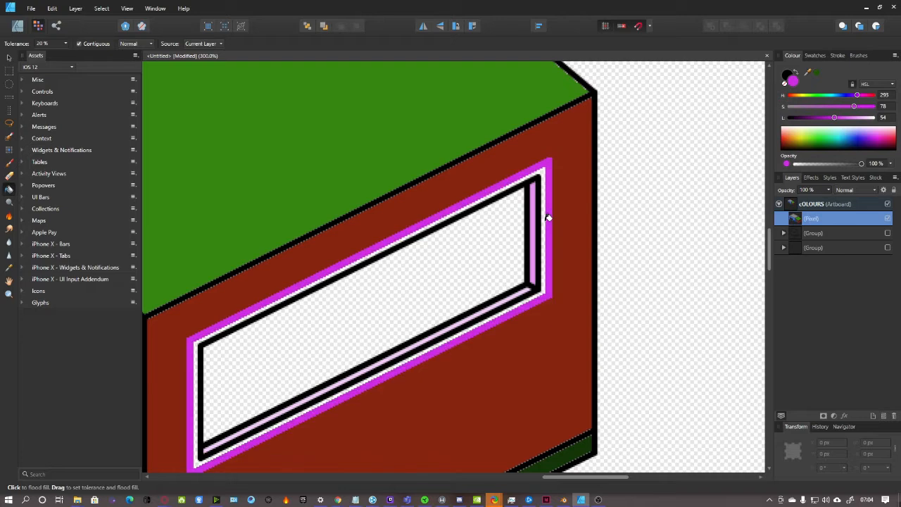
key(ctrl+z)
click(548, 219)
key(ctrl+z)
click(545, 219)
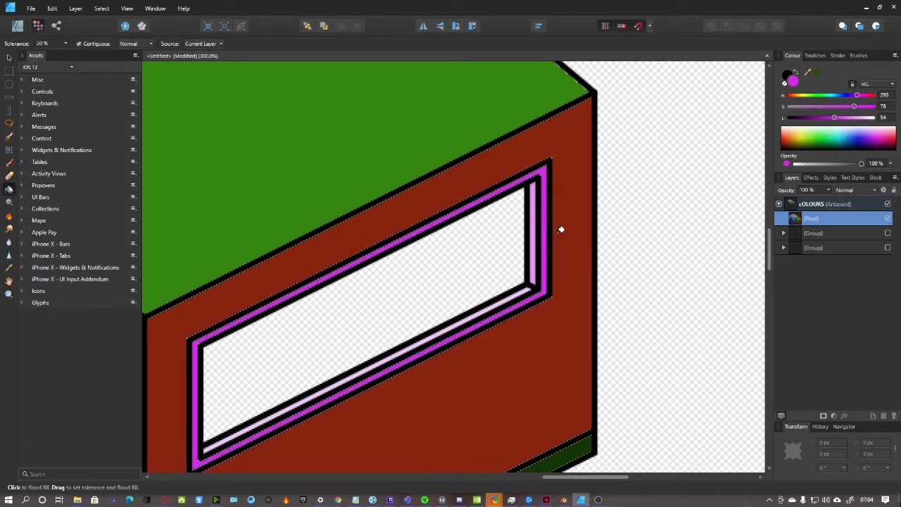
key(ctrl+minus)
key(ctrl+minus)
drag(533, 476, 387, 477)
key(ctrl+plus)
key(ctrl+plus)
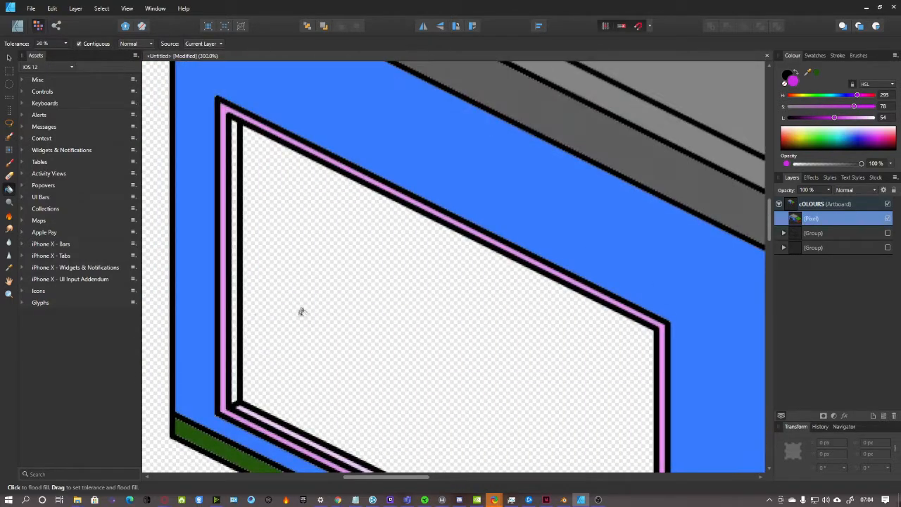
click(240, 284)
key(ctrl+minus)
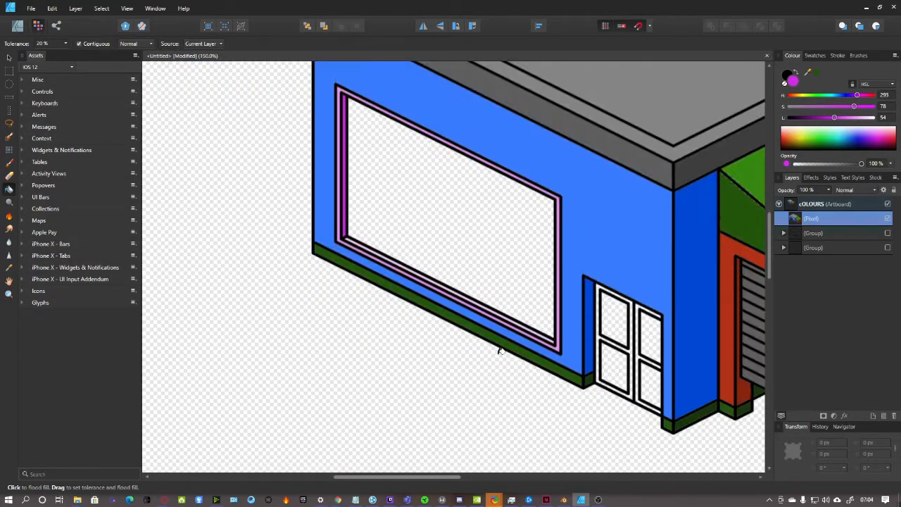
Sample the light pink from a window frame and fill the left and right door frames with it
drag(437, 478, 498, 478)
scroll(397, 377, down, 5)
key(ctrl+plus)
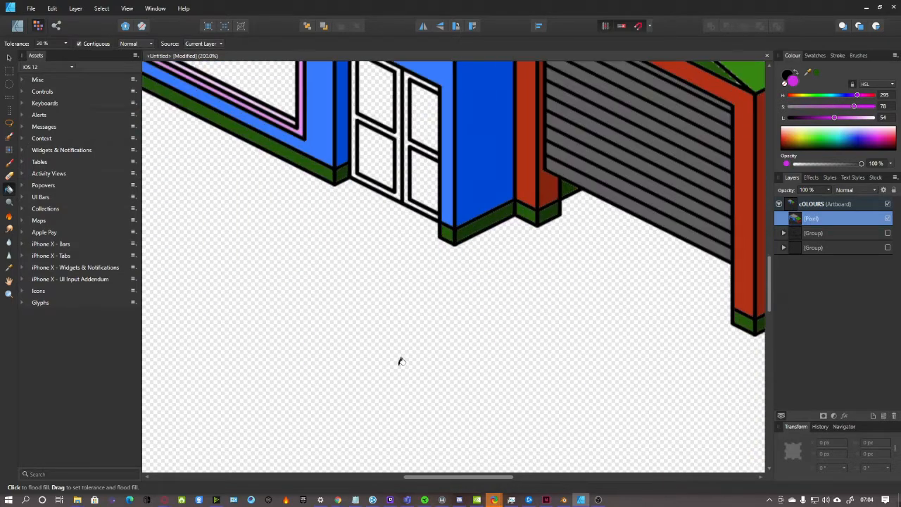
scroll(407, 357, up, 2)
scroll(409, 356, up, 2)
drag(496, 478, 435, 477)
scroll(566, 338, up, 3)
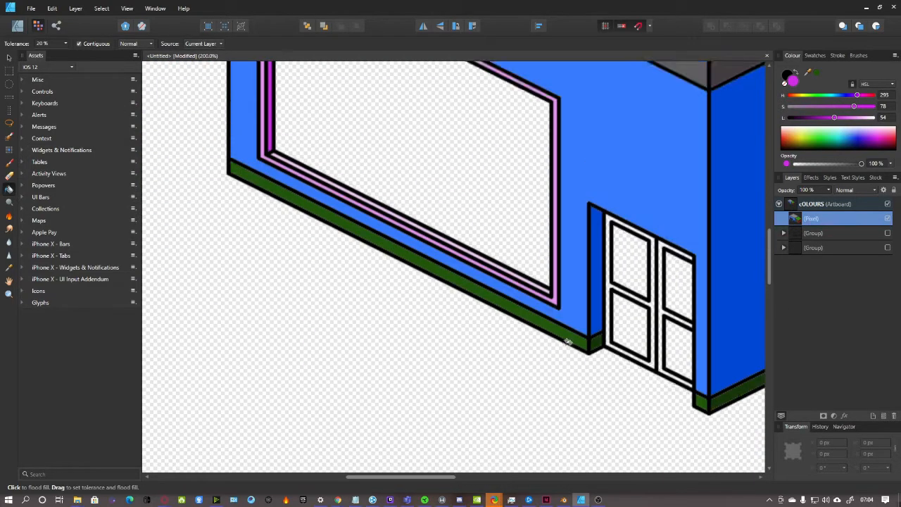
key(ctrl+plus)
click(10, 266)
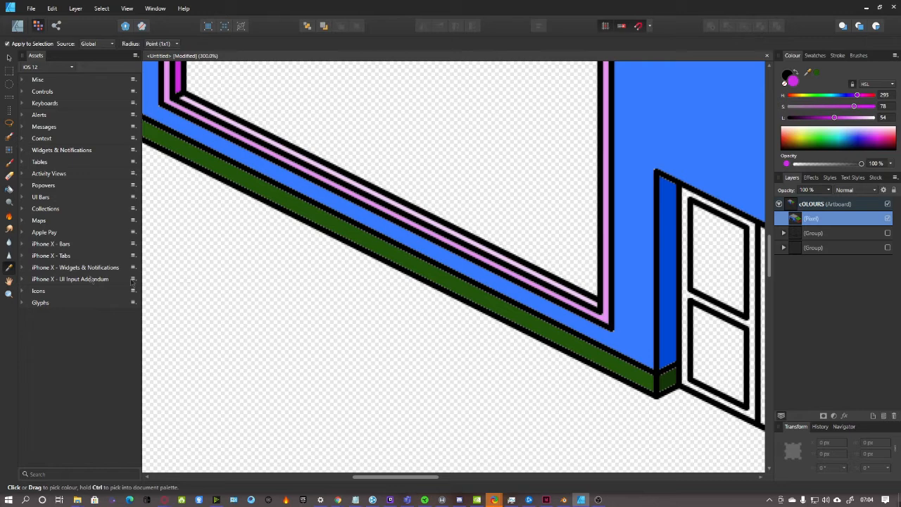
click(605, 299)
drag(429, 478, 499, 478)
scroll(465, 394, down, 3)
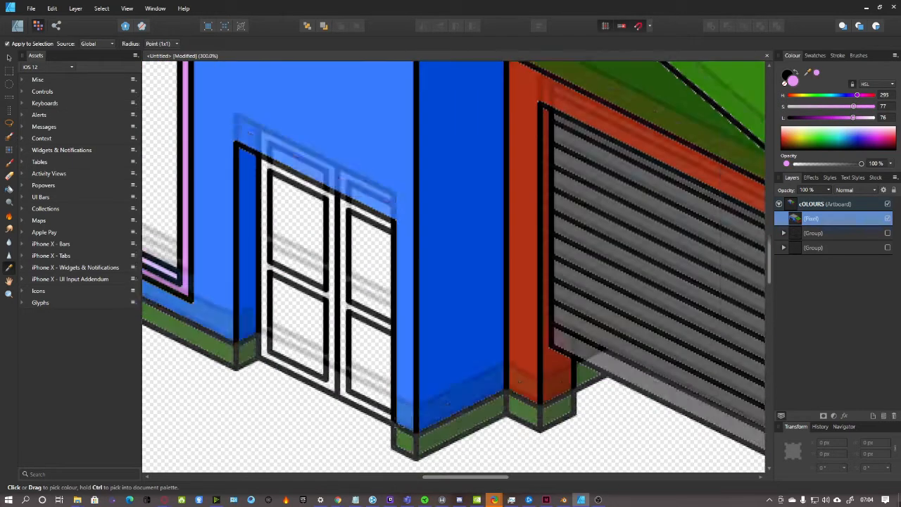
click(9, 188)
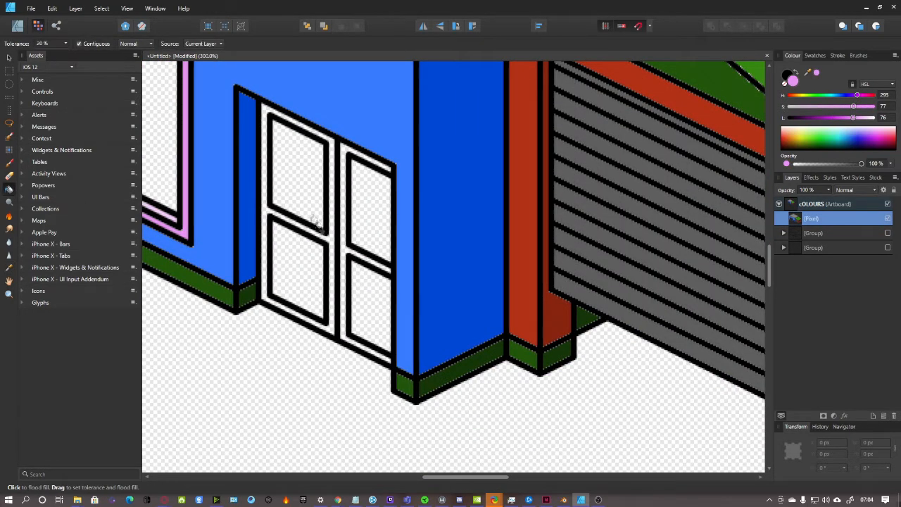
click(334, 239)
click(344, 243)
scroll(429, 288, down, 5)
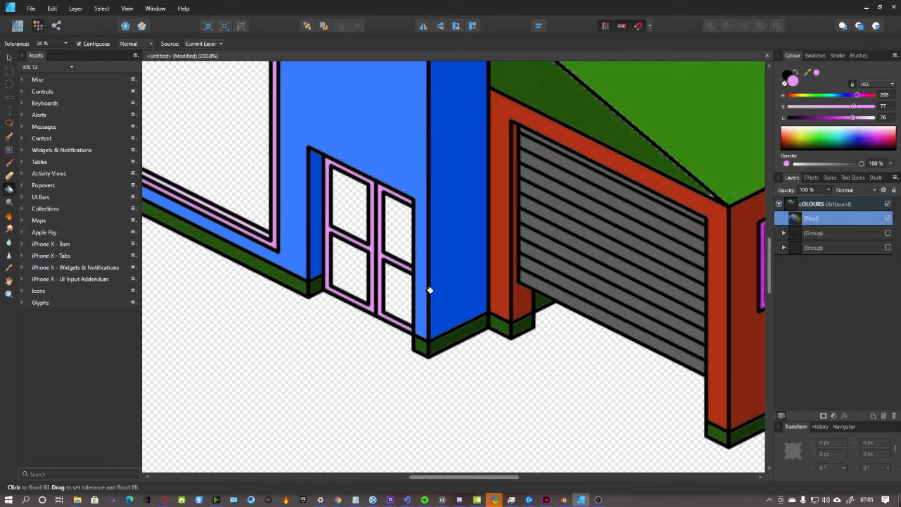
scroll(653, 281, up, 2)
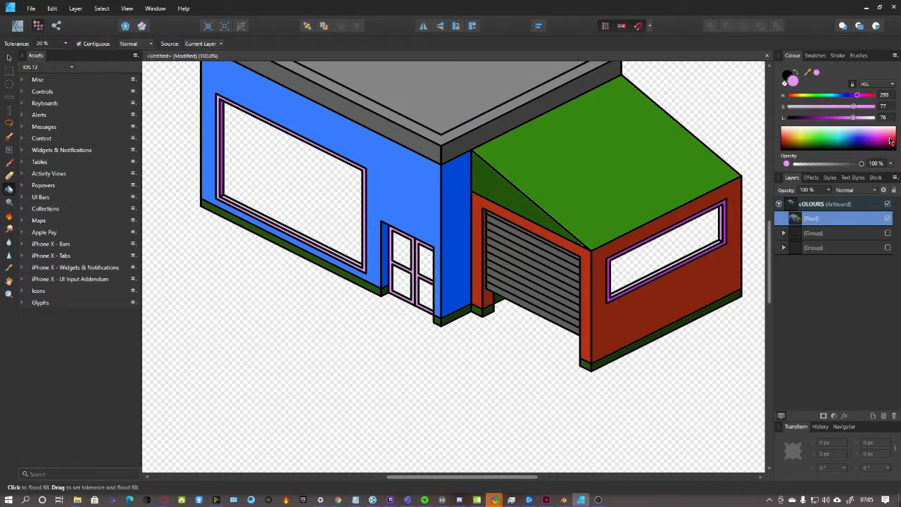
Fill the large wall window and the garage wall window with light cyan glass
mouse_move(868, 131)
mouse_down()
mouse_move(842, 138)
mouse_move(872, 125)
mouse_move(864, 125)
mouse_up()
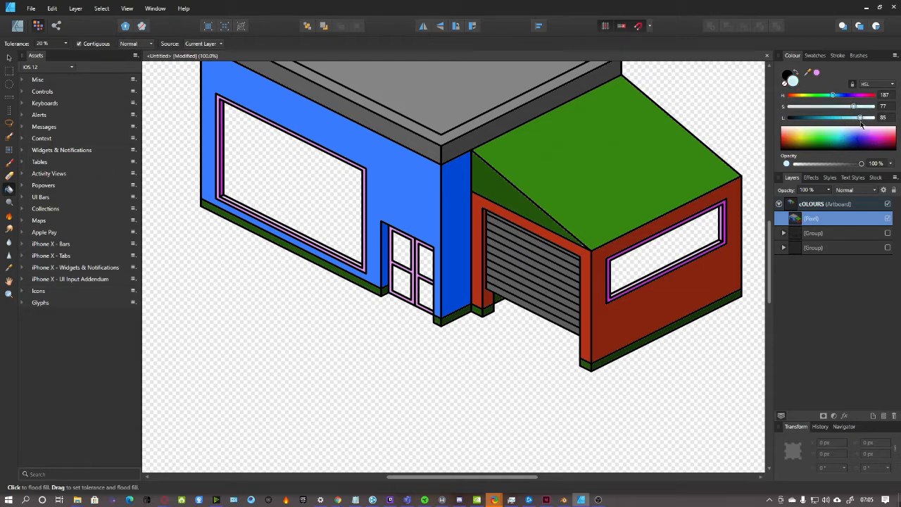
click(247, 177)
drag(862, 118, 851, 119)
click(683, 240)
scroll(600, 330, down, 2)
scroll(601, 330, down, 3)
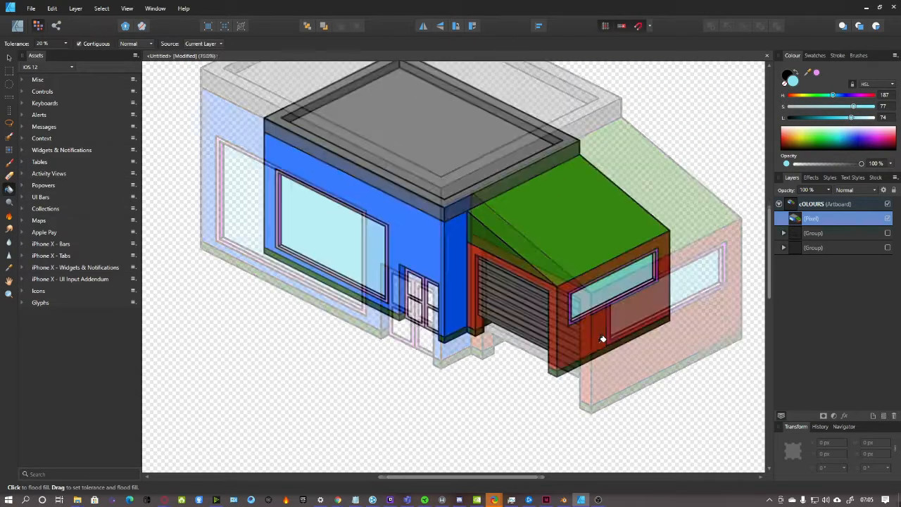
key(ctrl+1)
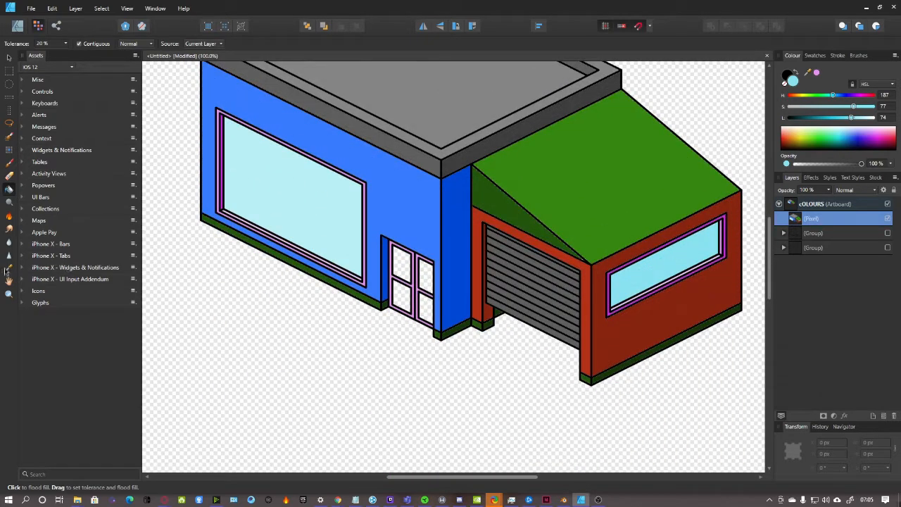
Sample the light cyan from the window glass and fill the door's upper and lower panes
click(9, 267)
click(294, 214)
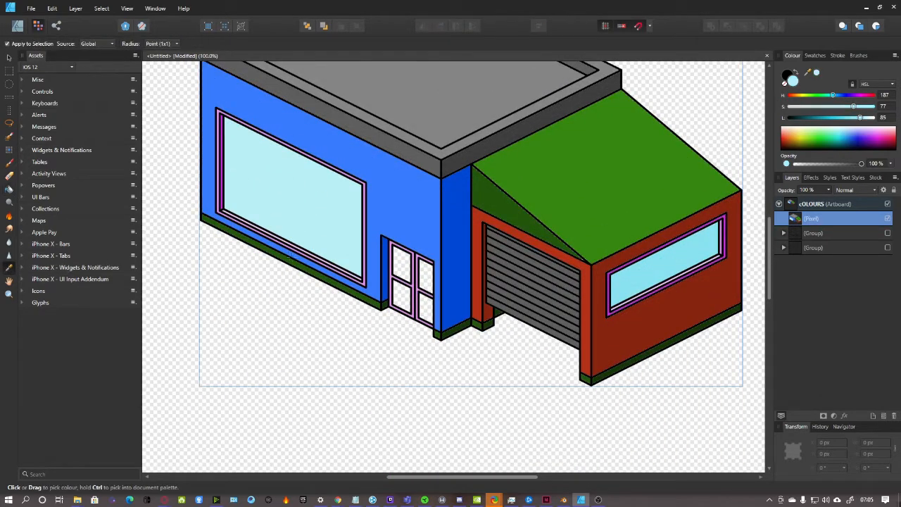
click(8, 189)
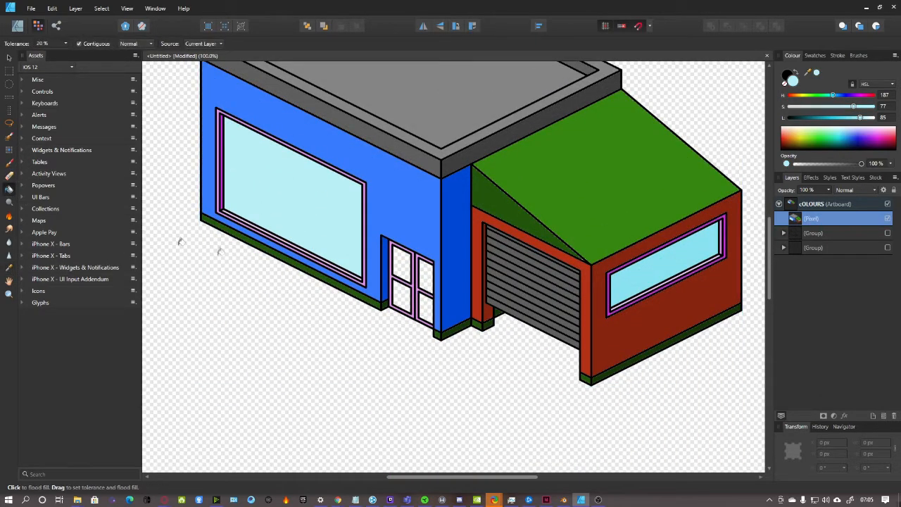
click(401, 262)
click(426, 269)
click(427, 301)
click(400, 296)
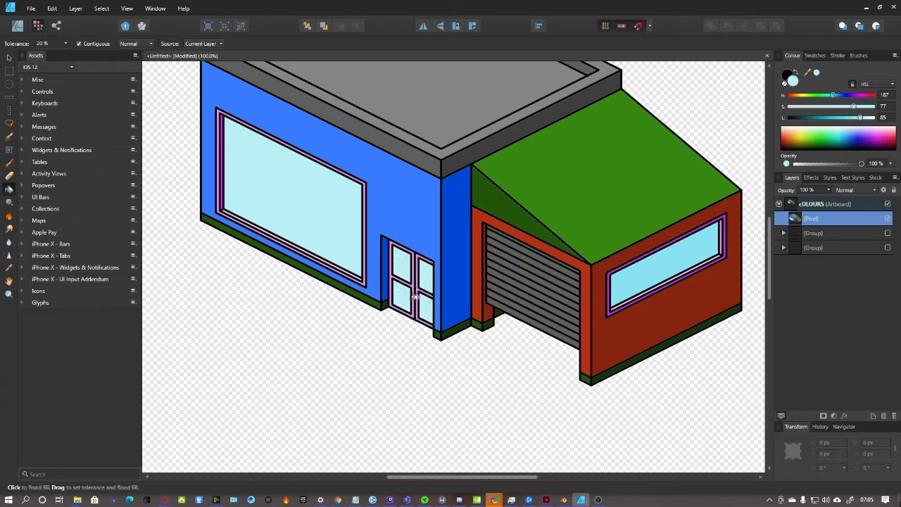
Zoom out to 50% and look over the whole finished house
key(ctrl+minus)
scroll(507, 285, down, 2)
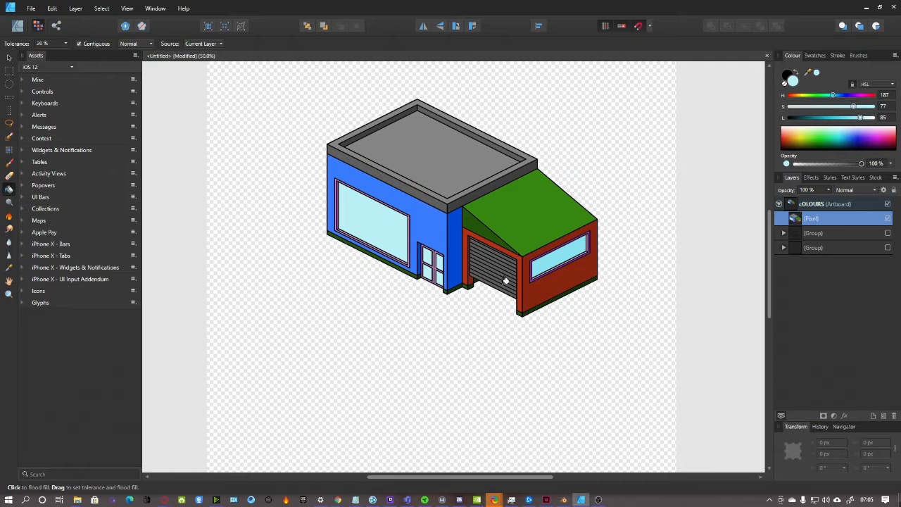
scroll(506, 281, up, 2)
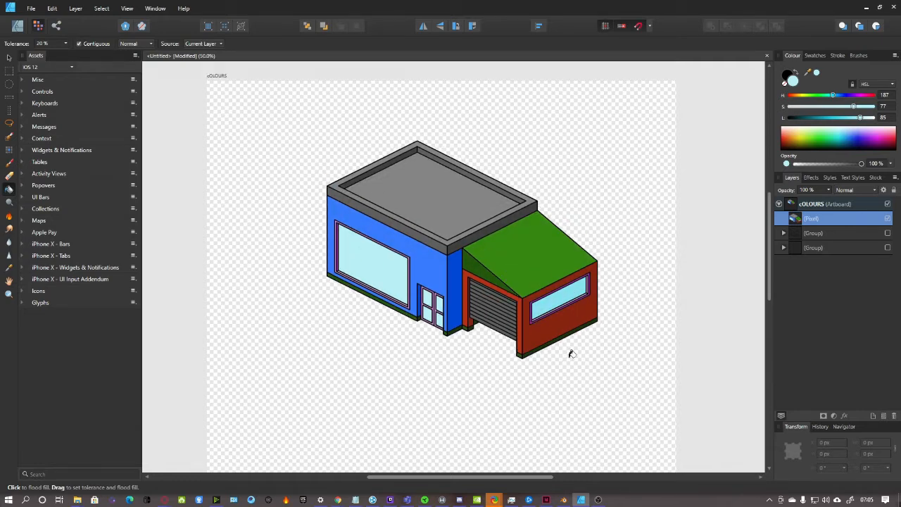
scroll(482, 481, right, 1)
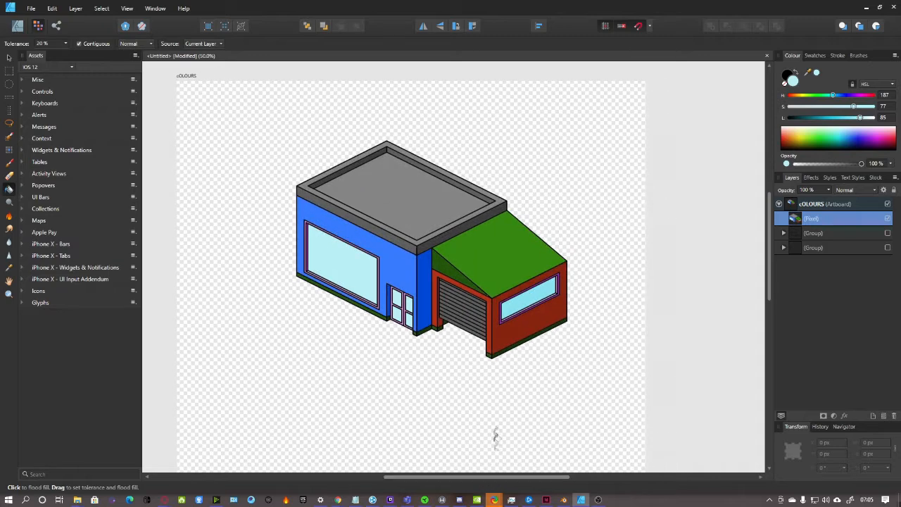
scroll(498, 429, down, 2)
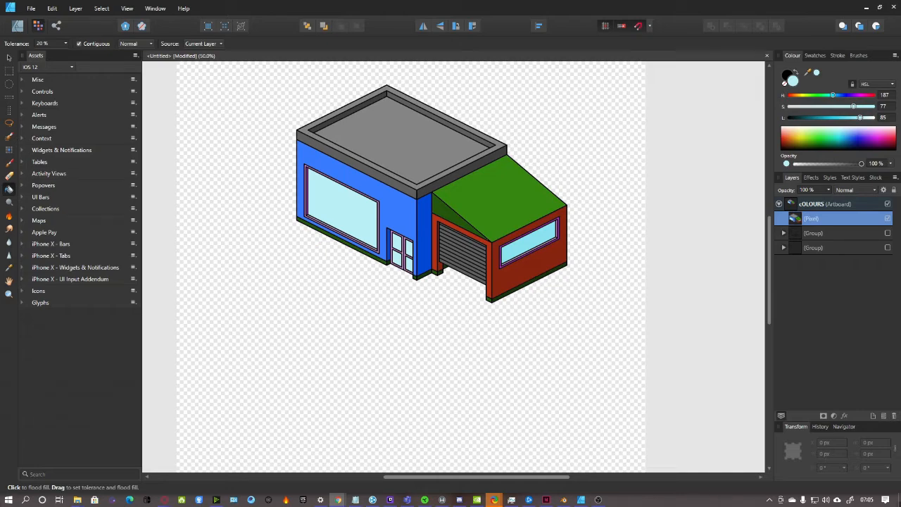
Bring the Chrome window with Google results for 'idle supermarket tycoon' to the front
drag(423, 0, 421, 0)
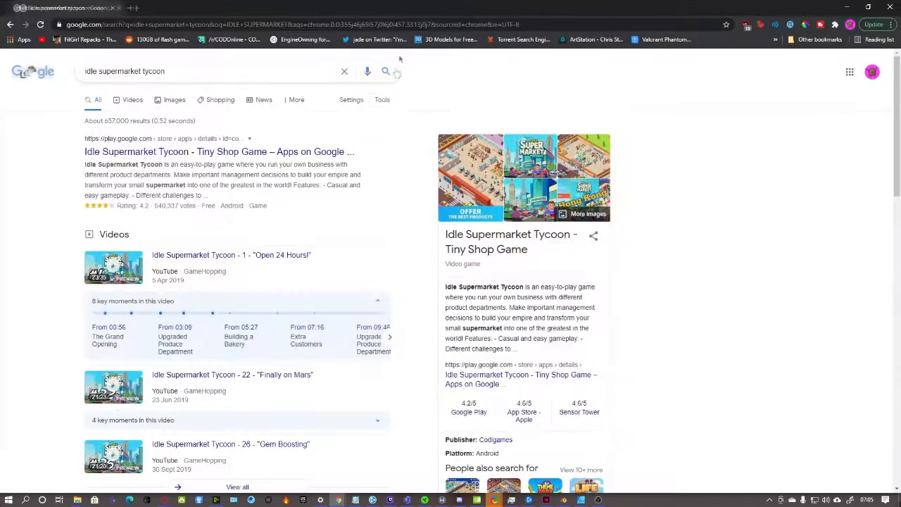
Switch the Google results to Images and preview the isometric store picture
scroll(586, 142, down, 1)
scroll(587, 143, up, 1)
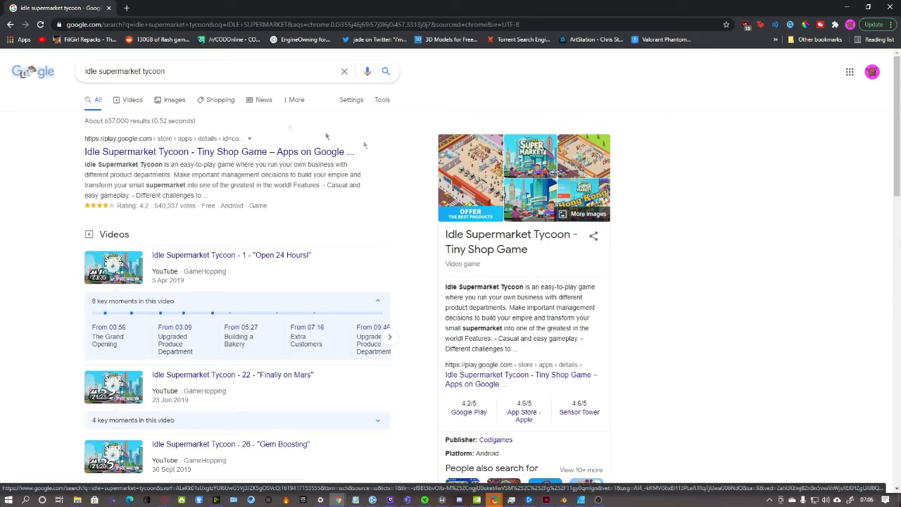
click(174, 99)
scroll(464, 230, down, 3)
scroll(465, 230, up, 3)
scroll(161, 435, down, 1)
click(162, 431)
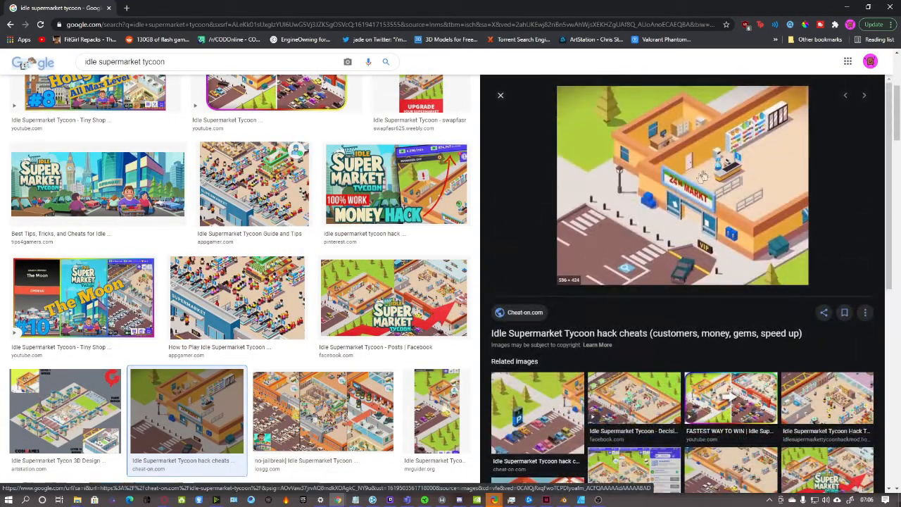
Preview the 'FASTEST WAY TO WIN', 'How to Play' and HitFreeGames related images
scroll(750, 162, down, 1)
click(741, 318)
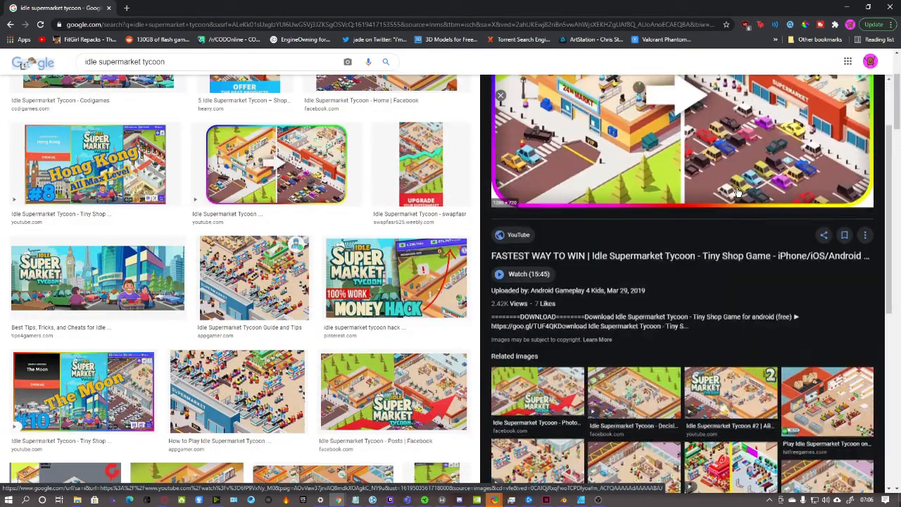
scroll(367, 234, down, 1)
scroll(367, 234, down, 3)
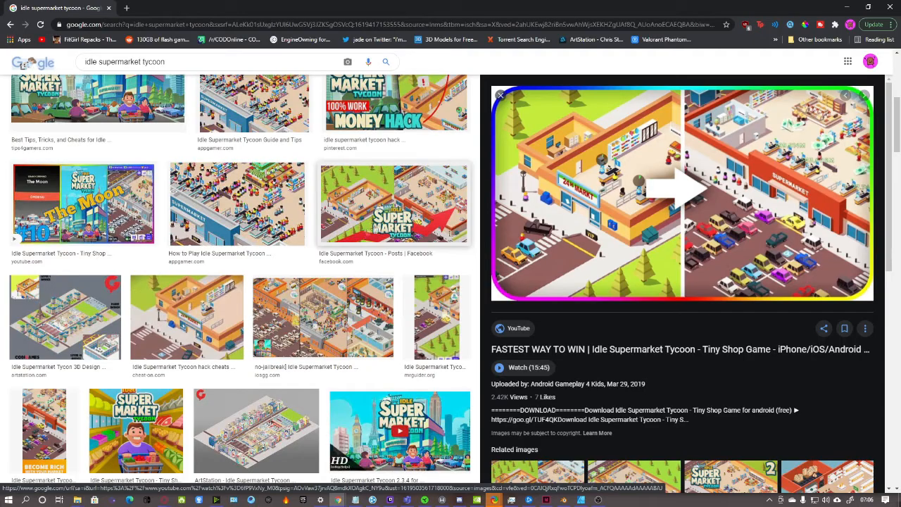
click(237, 204)
scroll(643, 226, down, 1)
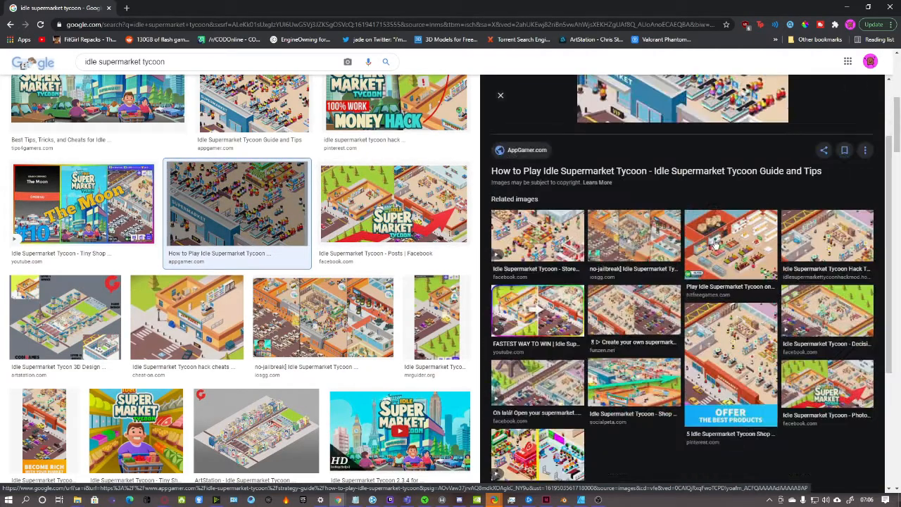
click(725, 246)
Preview the ApkMagic Mod Coins image and the tall gameplay screenshot with parked cars
scroll(334, 266, down, 3)
scroll(335, 266, down, 3)
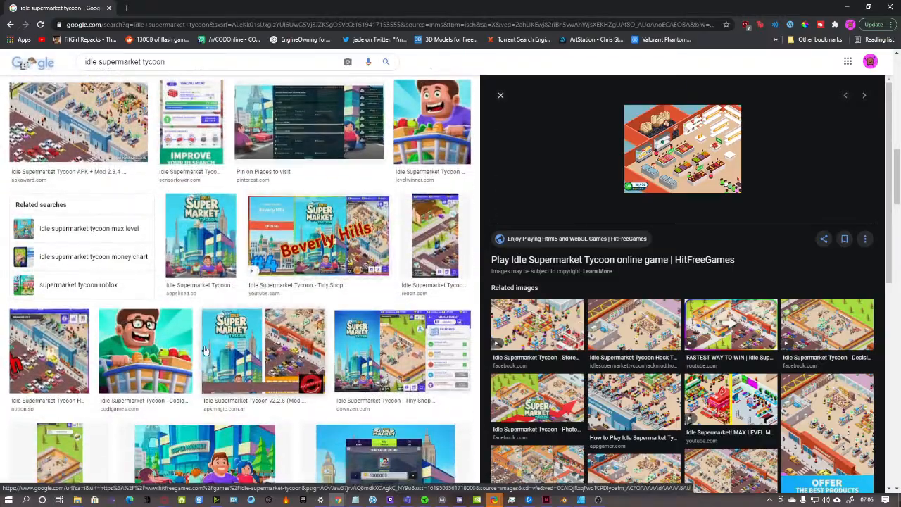
click(204, 351)
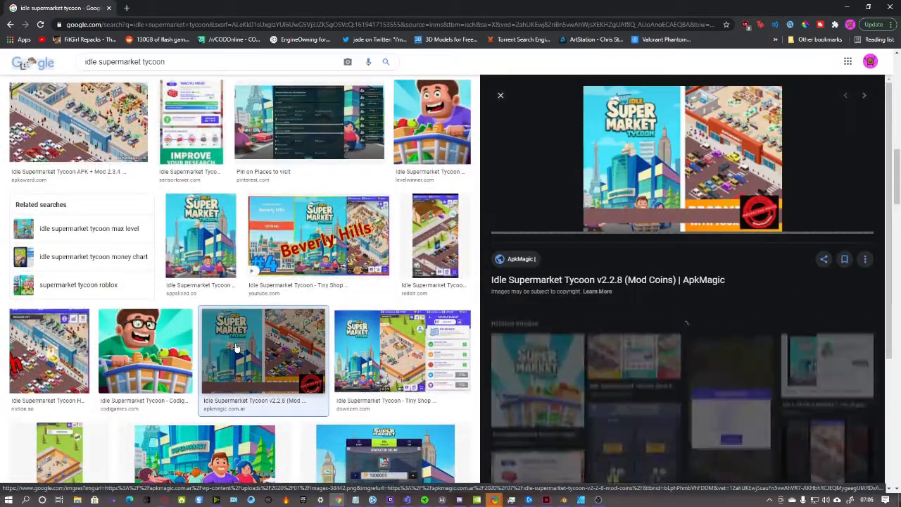
scroll(241, 363, down, 2)
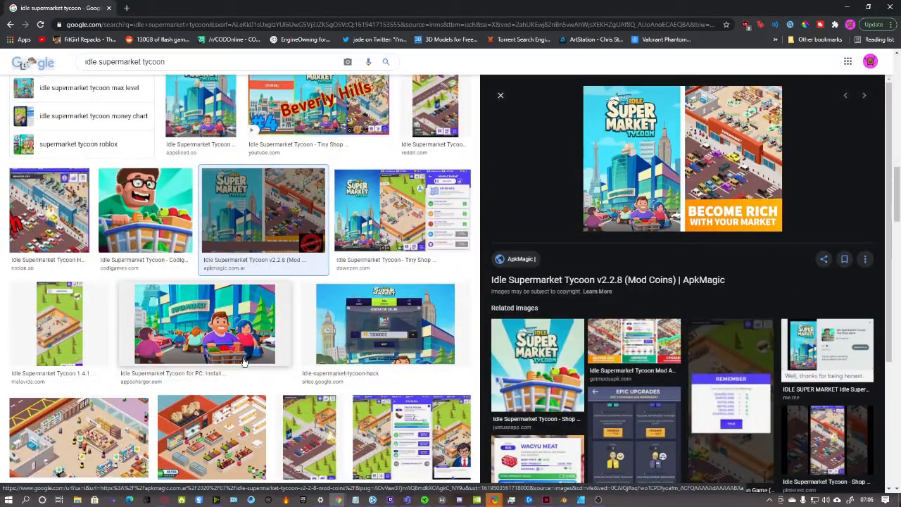
scroll(243, 362, down, 5)
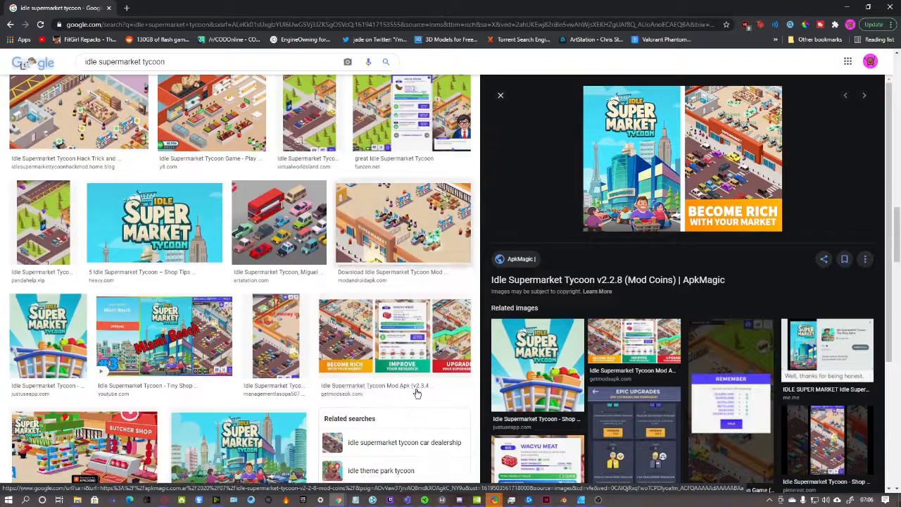
click(288, 349)
Preview the Butcher Shop image and the SuperMarket Tycoon (2017) promotional art
scroll(288, 349, down, 2)
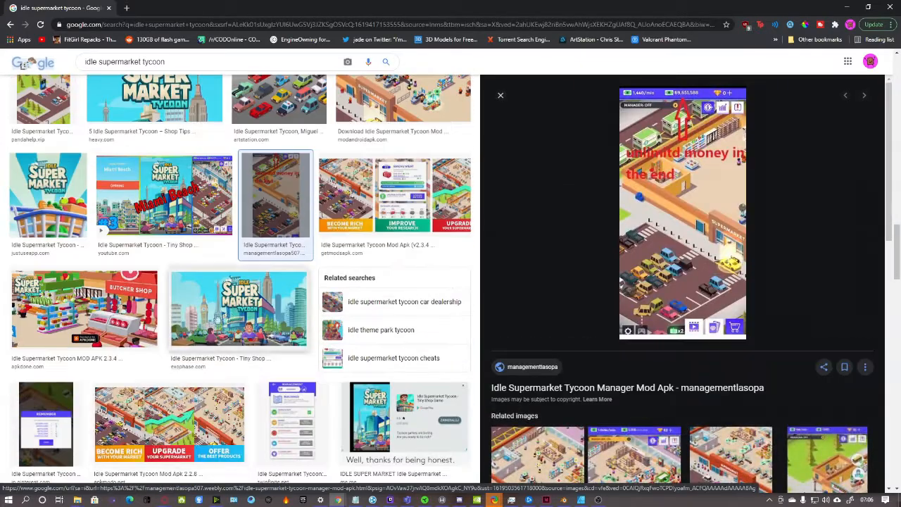
click(84, 313)
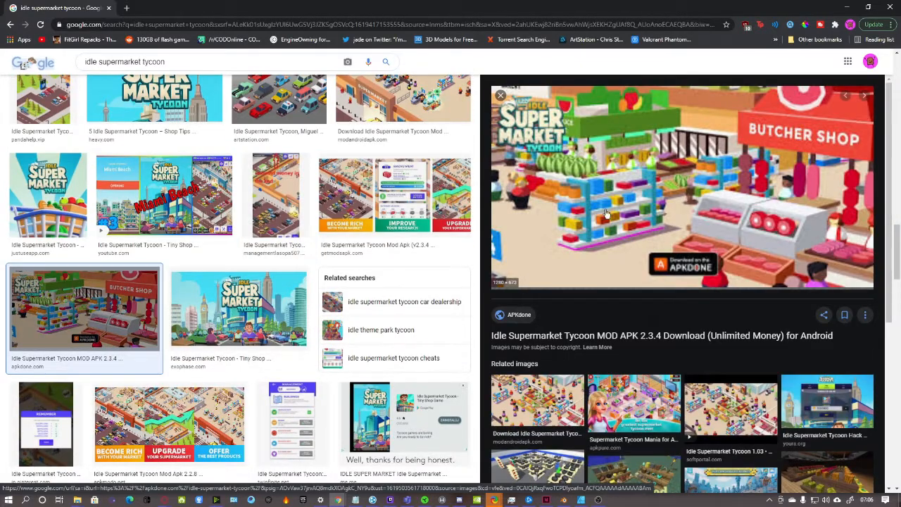
scroll(726, 192, down, 3)
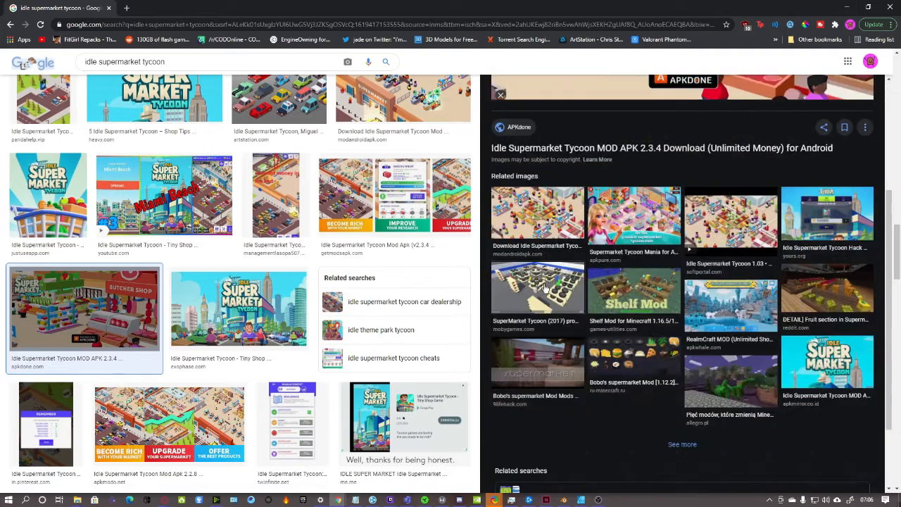
click(726, 192)
scroll(240, 281, up, 1)
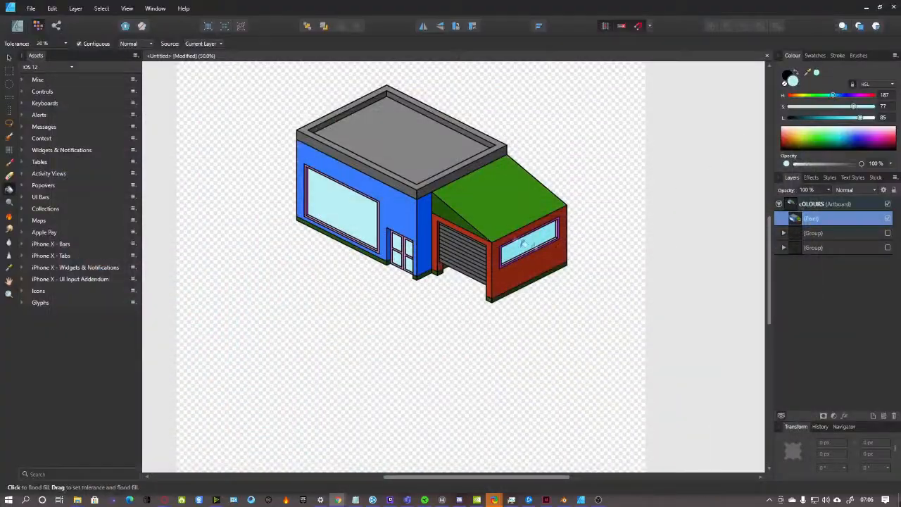
scroll(496, 204, up, 1)
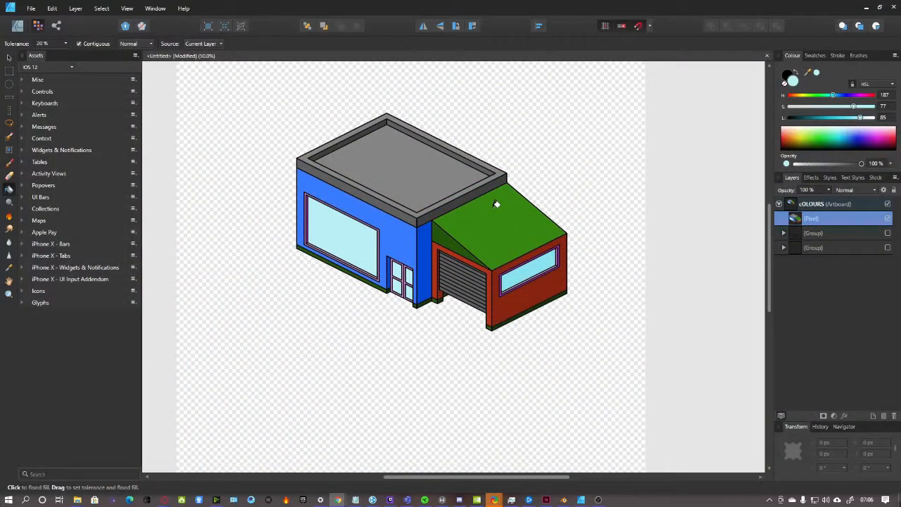